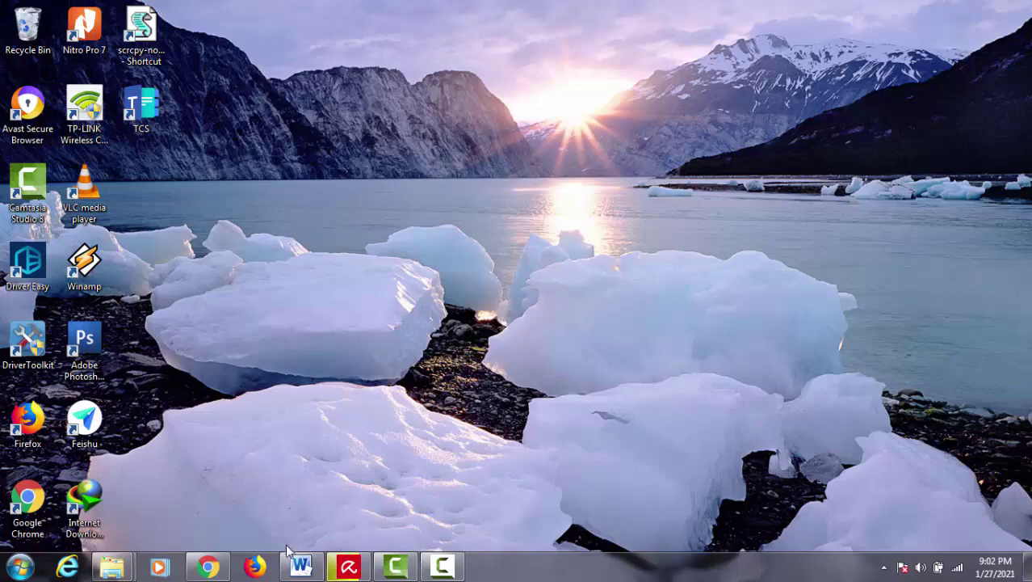
Restore the CONTOH GAMBAR Word window showing the finished house drawing
left_click(301, 565)
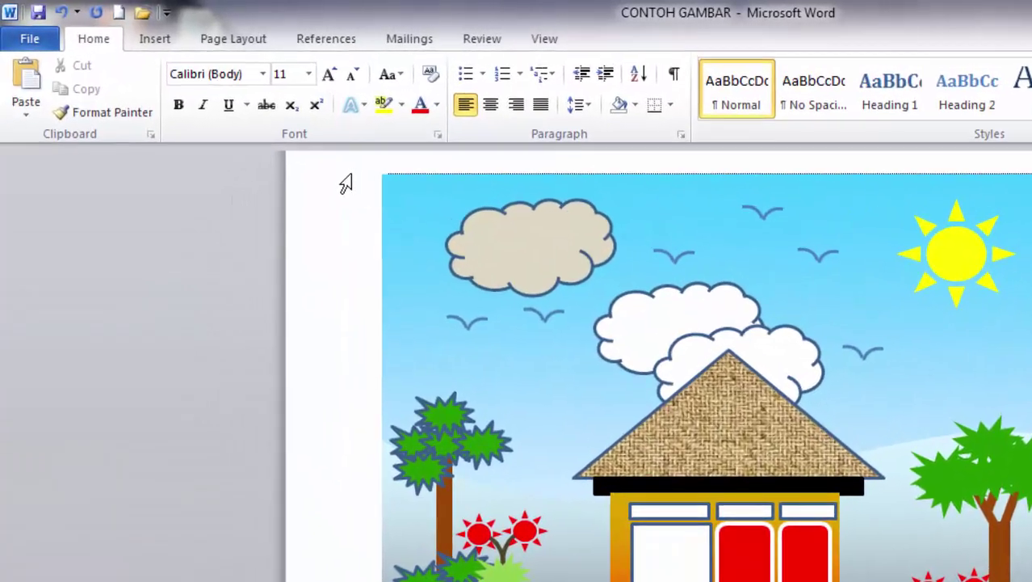
Dismiss the Windows colour-scheme warning and create a new blank document, Document4
left_click(166, 49)
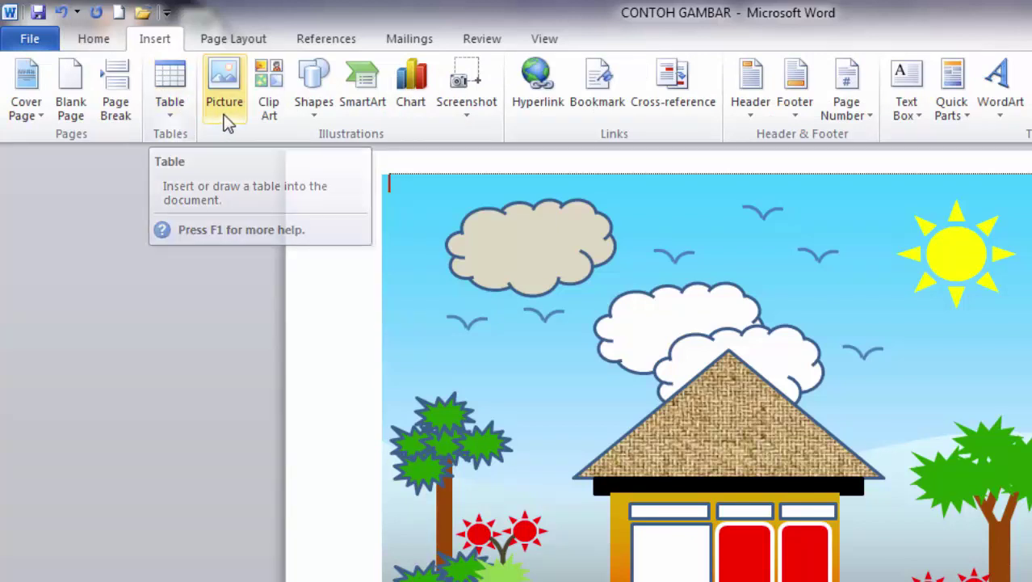
left_click(314, 118)
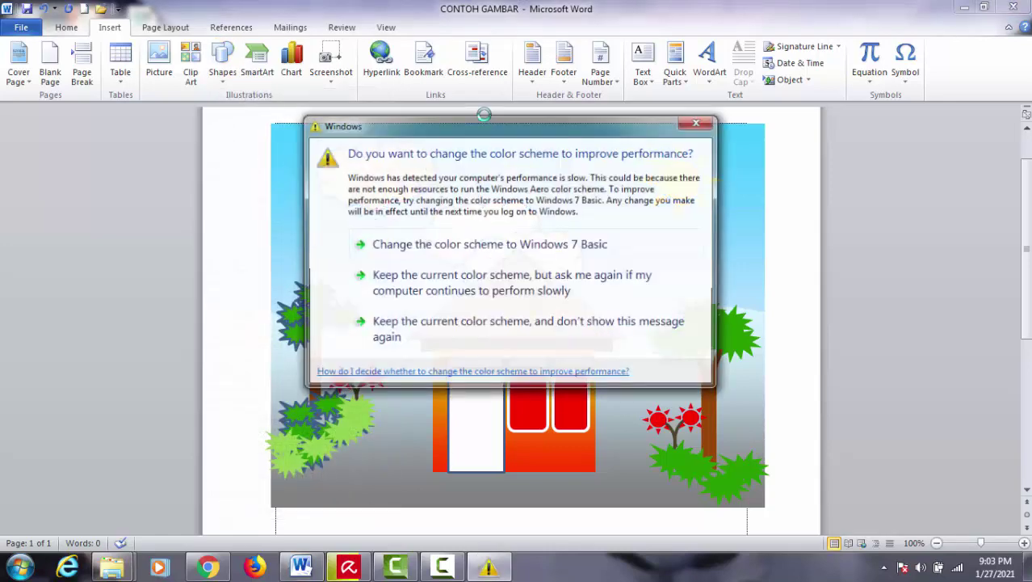
left_click(700, 124)
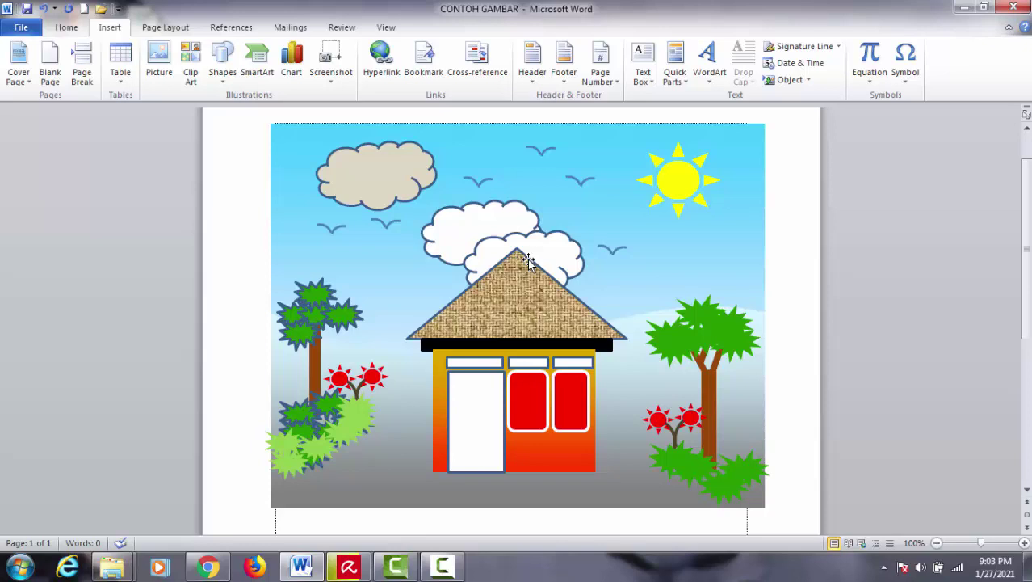
left_click(85, 8)
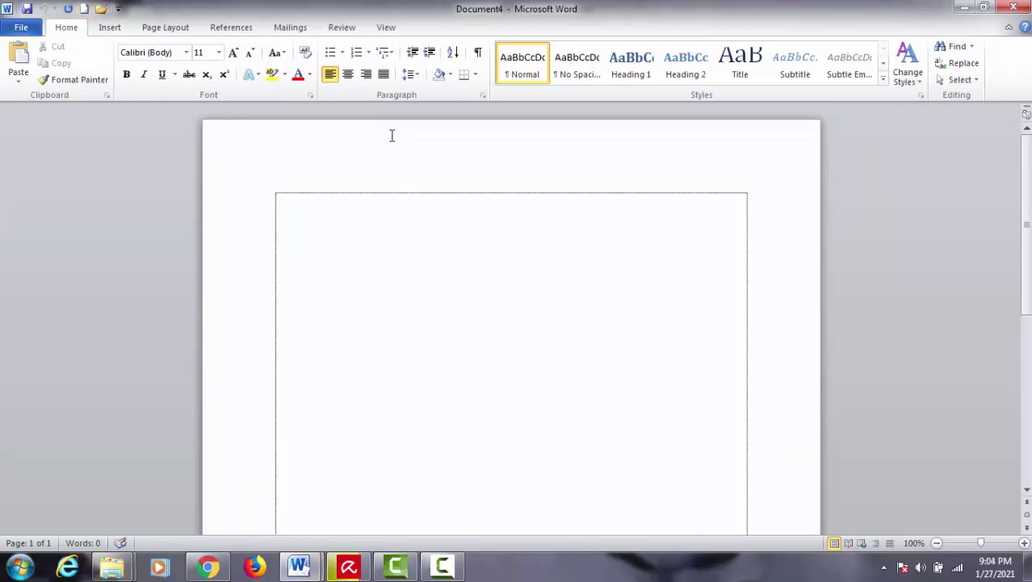
Draw a rectangle about 16.51 cm wide and 10.4 cm tall across the page's upper area
left_click(118, 36)
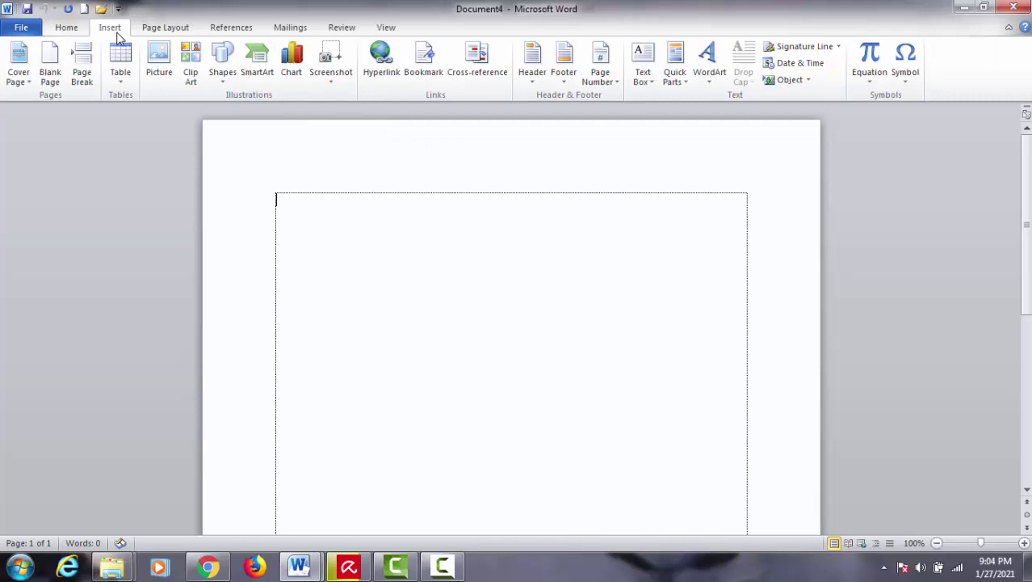
left_click(225, 89)
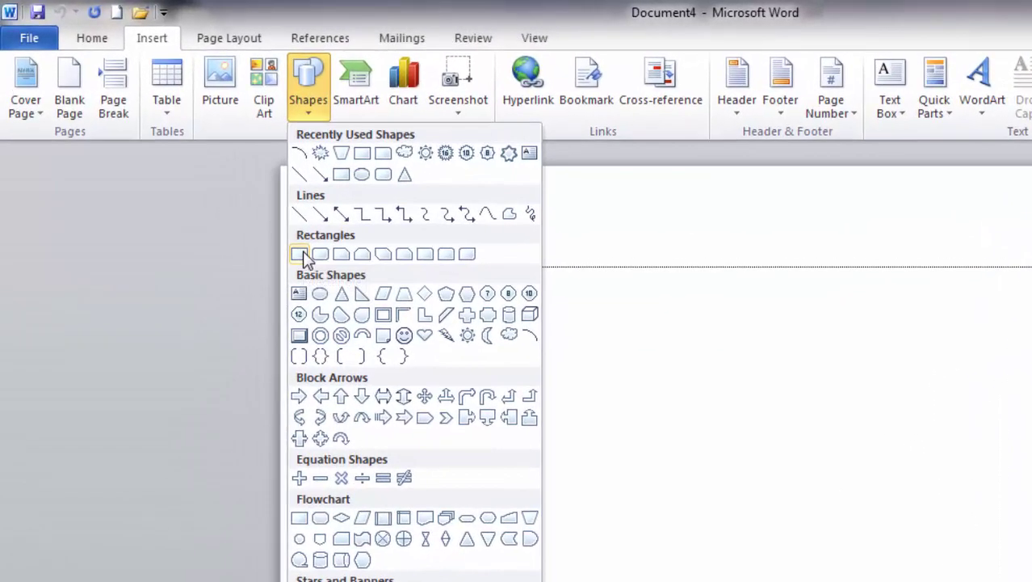
left_click(301, 254)
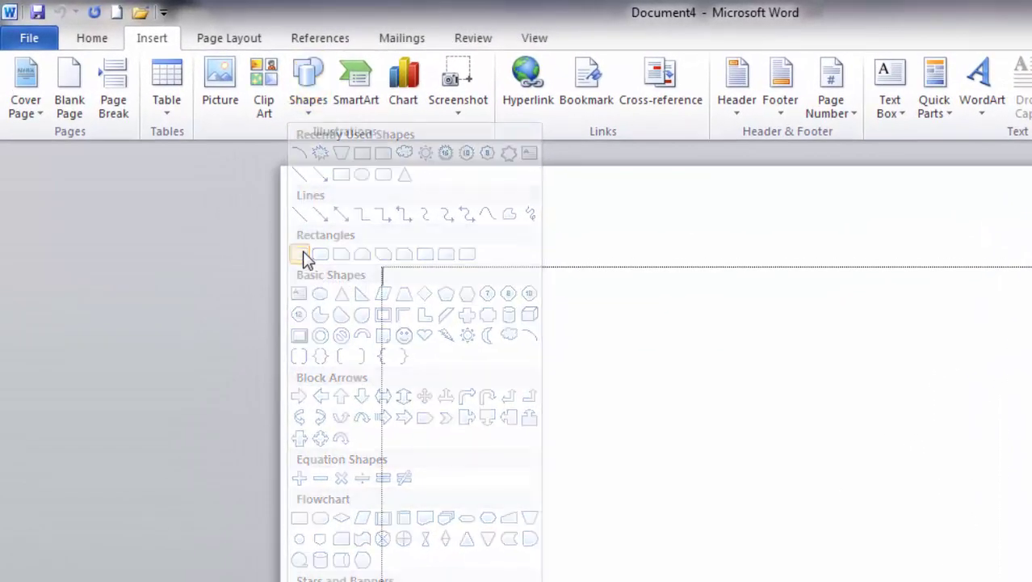
mouse_move(381, 275)
left_mouse_down()
mouse_move(885, 545)
mouse_move(1006, 581)
left_mouse_up()
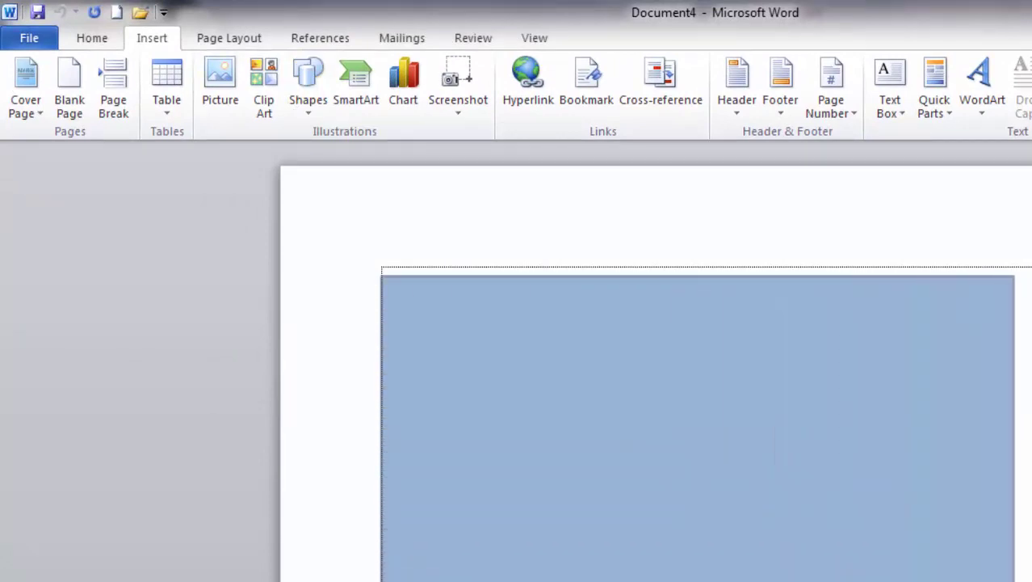
left_click_drag(1007, 580, 747, 496)
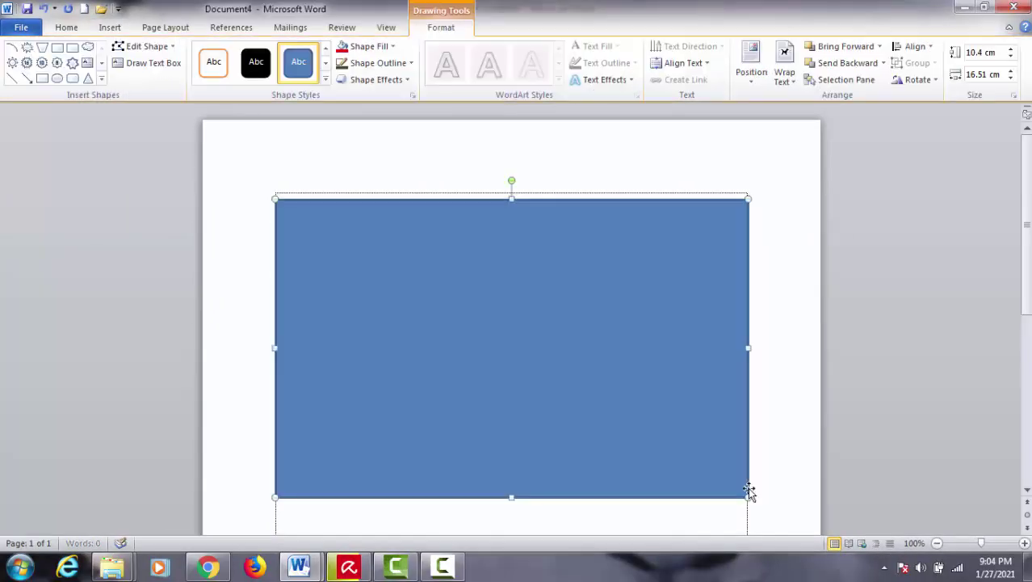
Set the rectangle's Shape Outline to No Outline
scroll(820, 359, "down", 1)
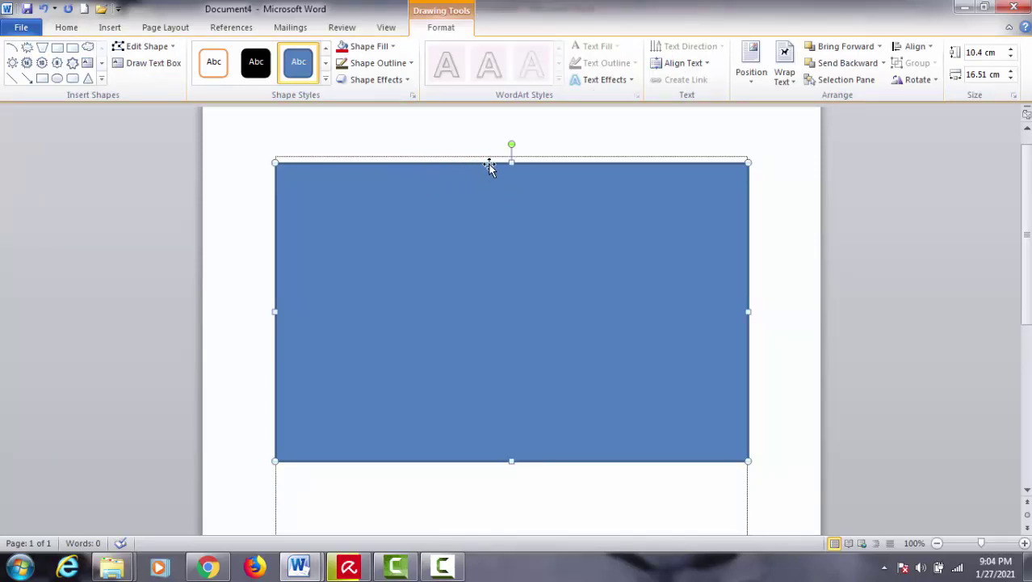
left_click(402, 71)
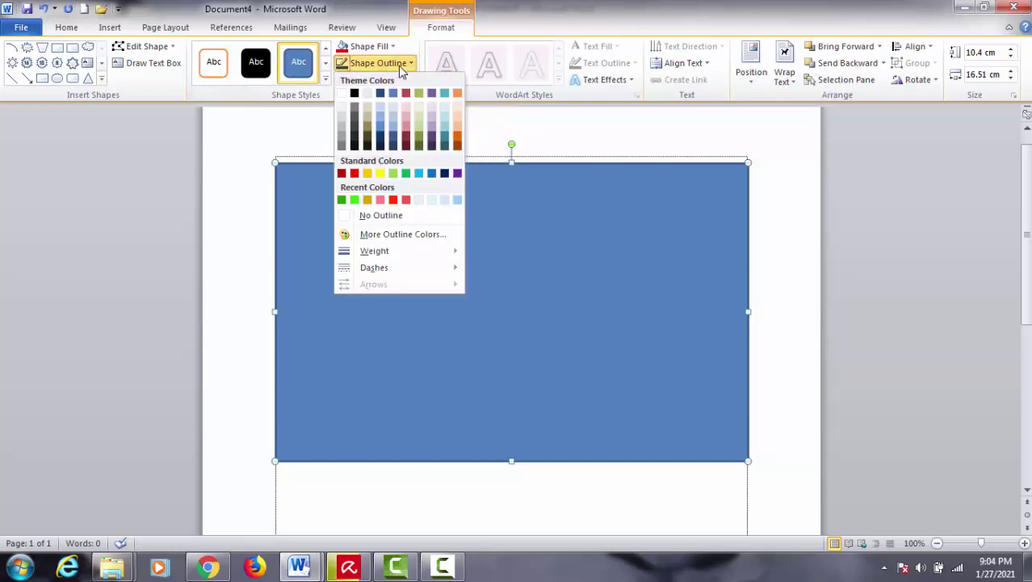
left_click(394, 218)
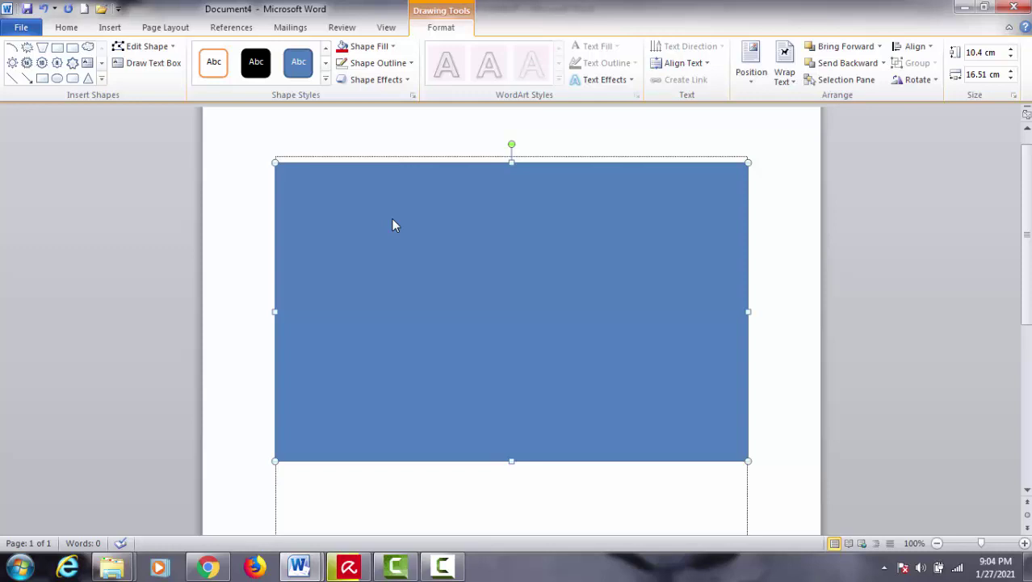
right_click(727, 304)
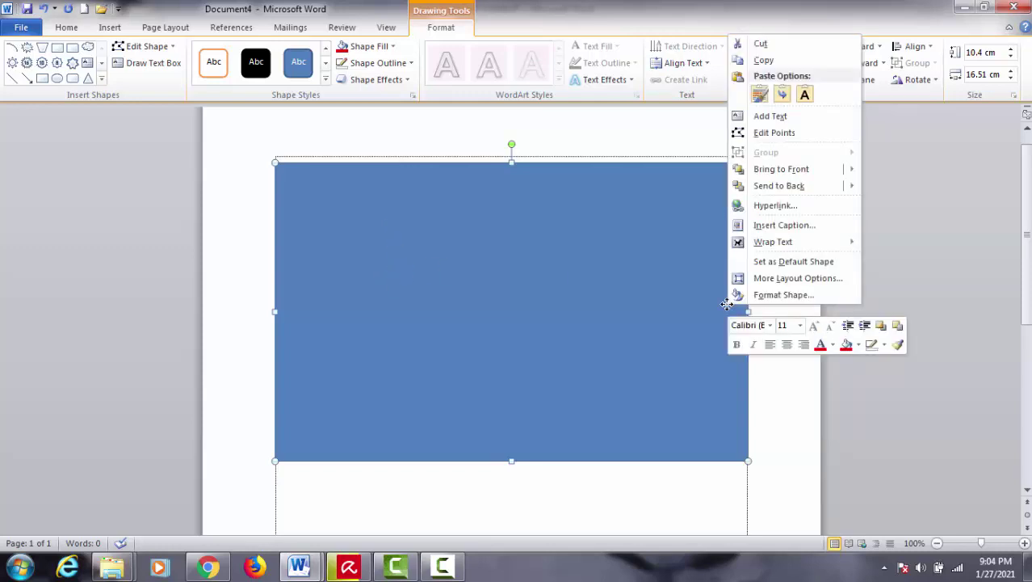
Give the rectangle a gradient fill with its first stop set to light blue
left_click(768, 304)
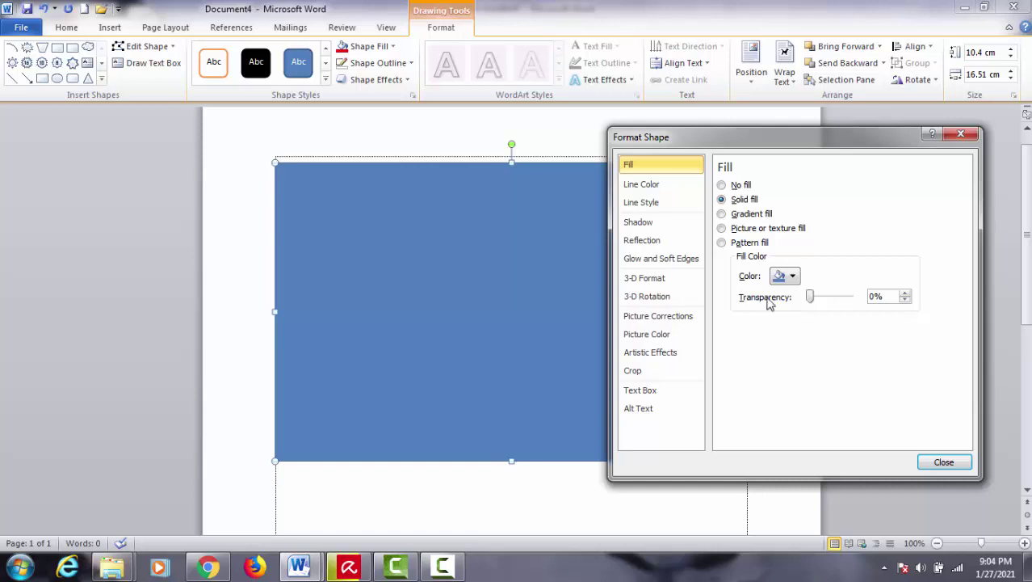
left_click(757, 216)
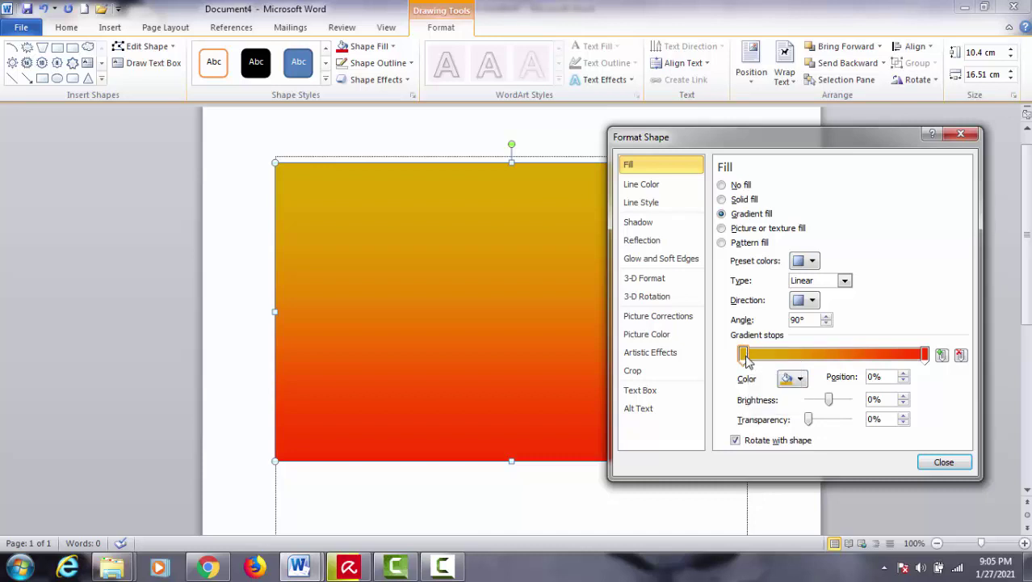
left_click(801, 379)
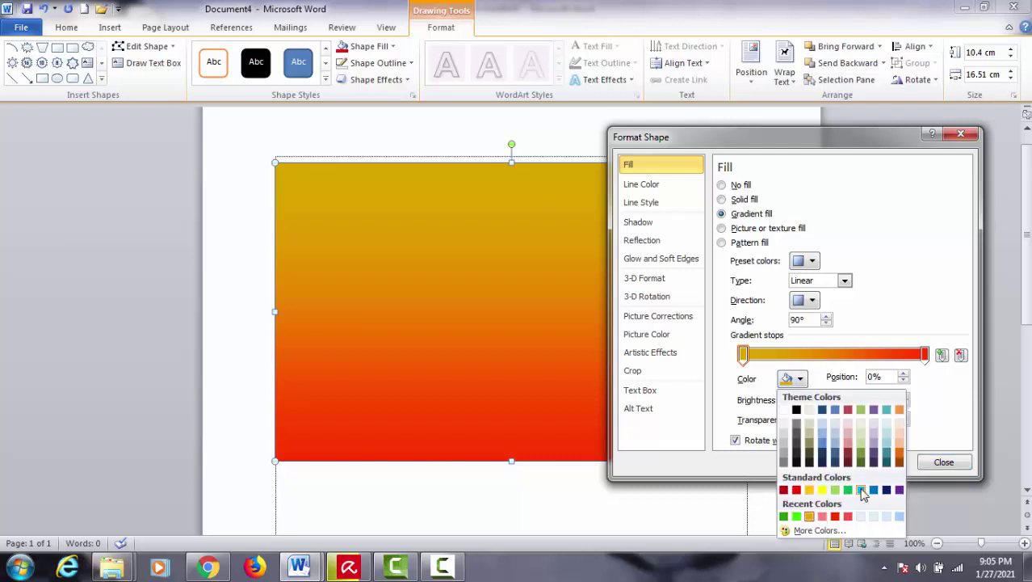
left_click(861, 490)
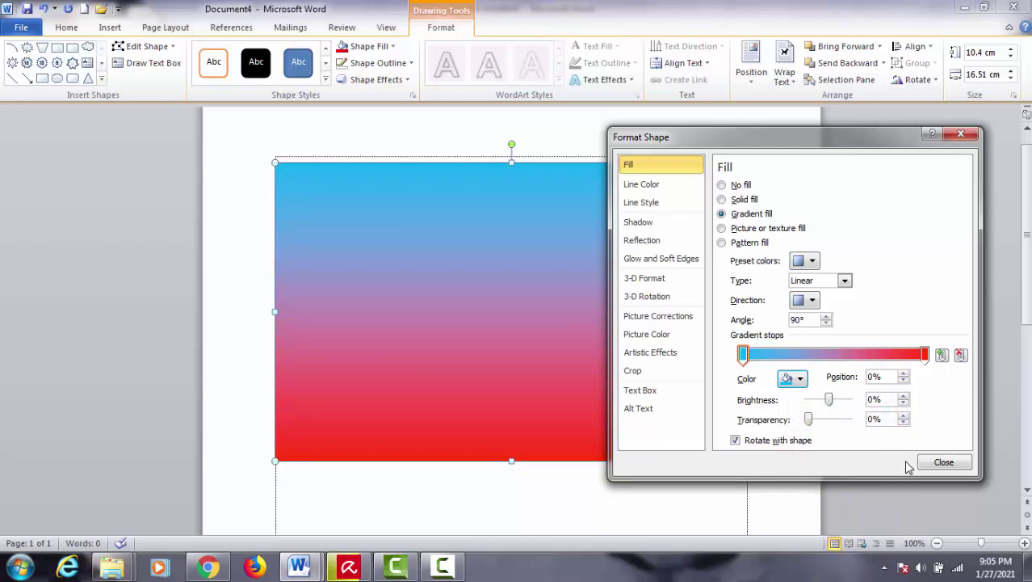
Set the gradient's end stop to the same light blue
left_click(925, 356)
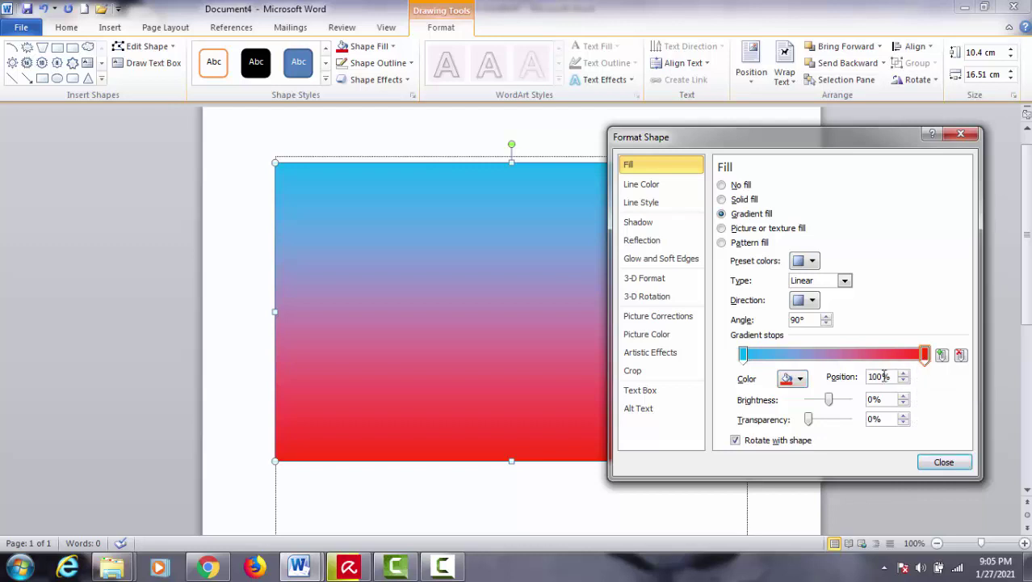
left_click(807, 386)
left_click(805, 388)
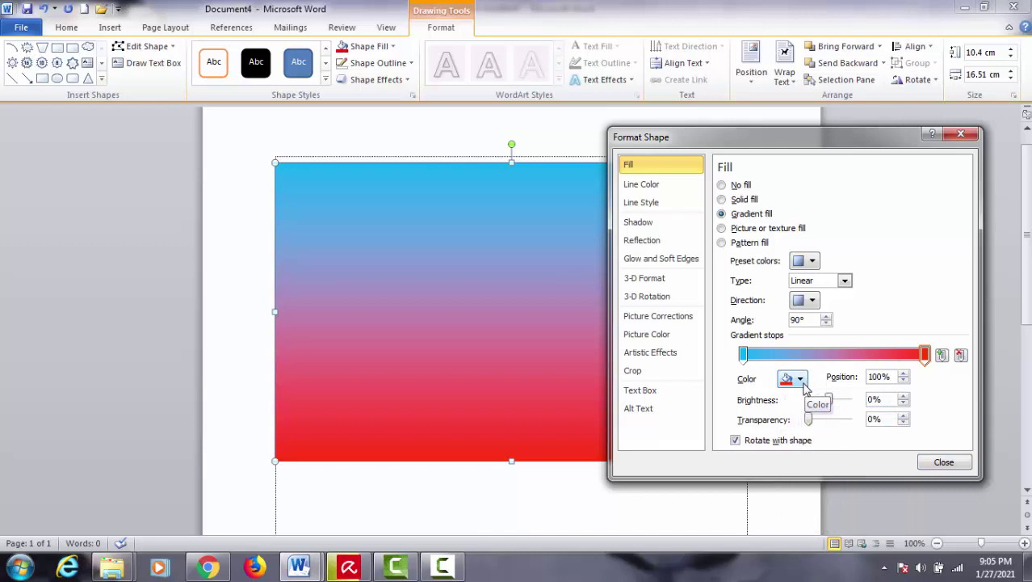
left_click(802, 382)
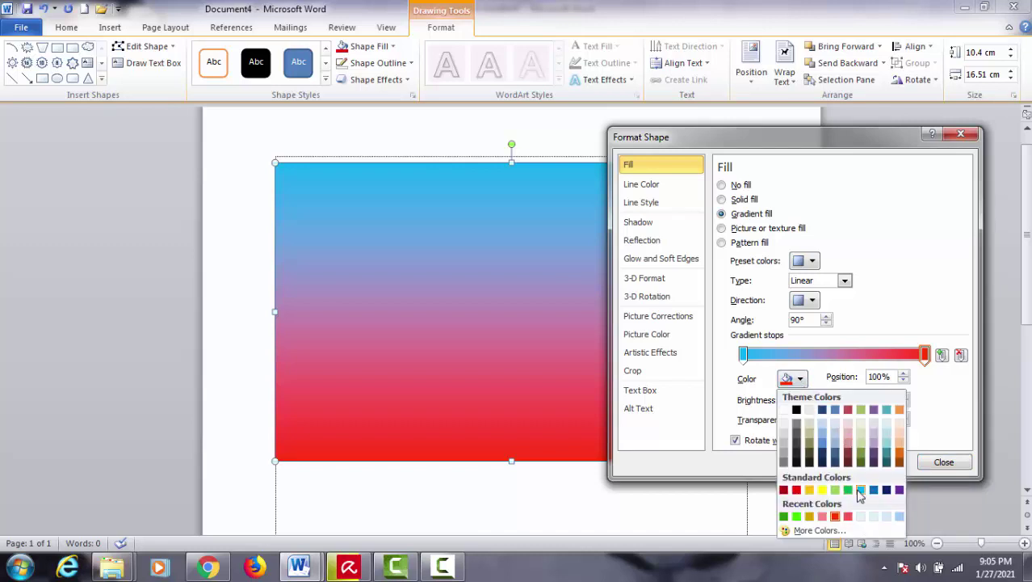
left_click(859, 489)
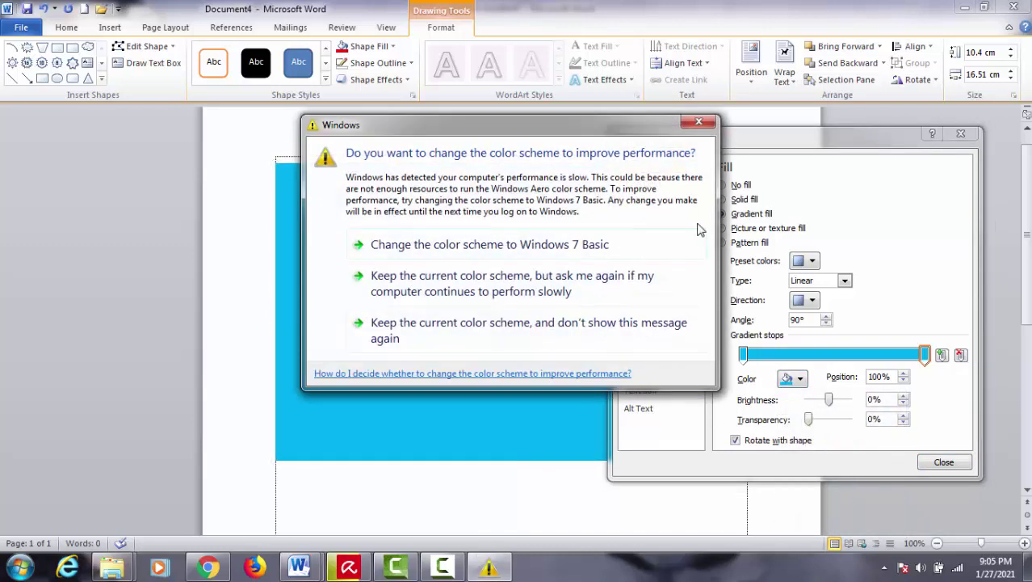
left_click(710, 128)
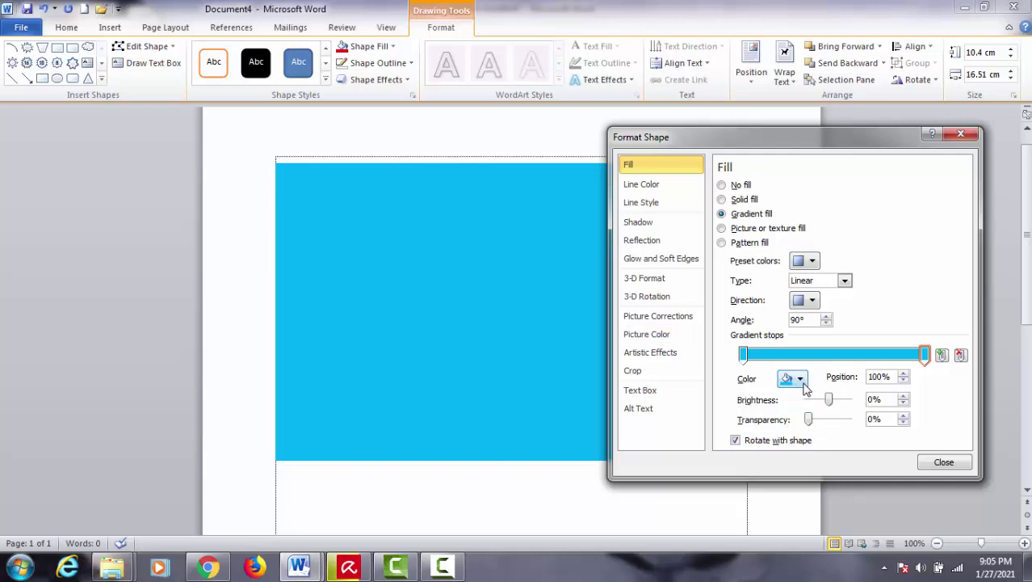
left_click(798, 379)
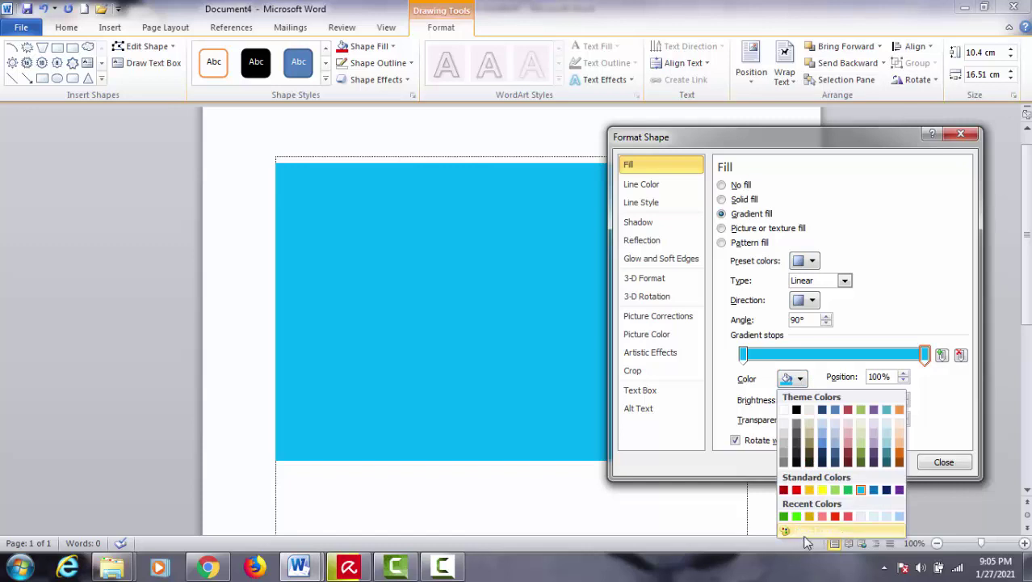
Lighten the end gradient stop to a paler custom sky blue and close Format Shape
left_click(806, 531)
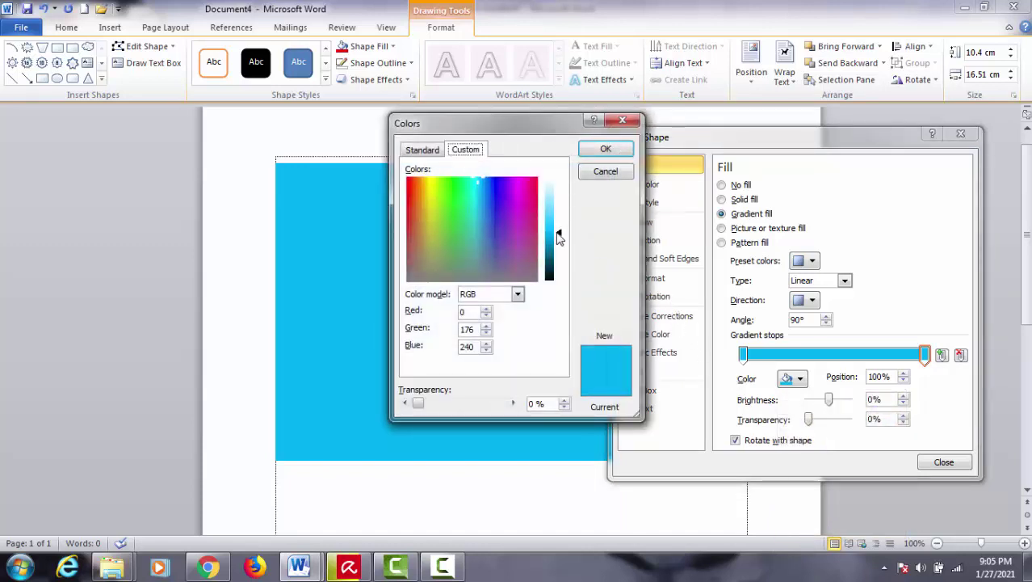
left_click(559, 236)
left_click_drag(559, 235, 555, 215)
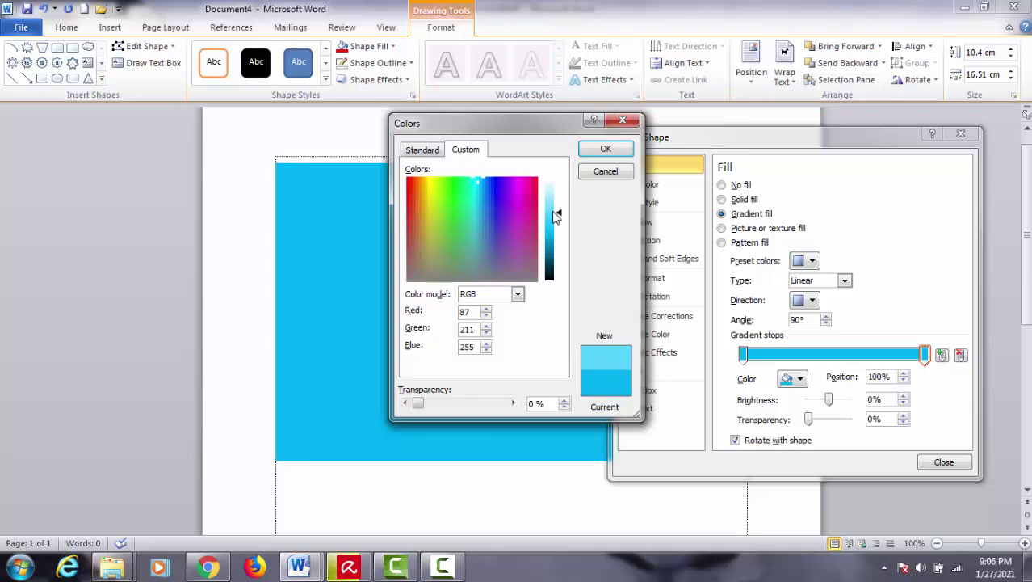
left_click_drag(557, 216, 556, 211)
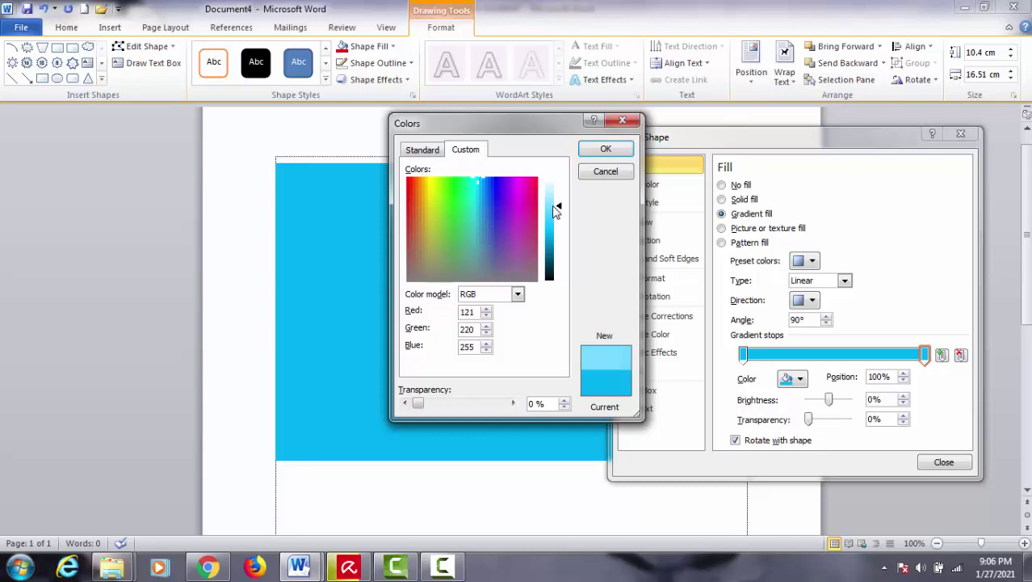
left_click(597, 148)
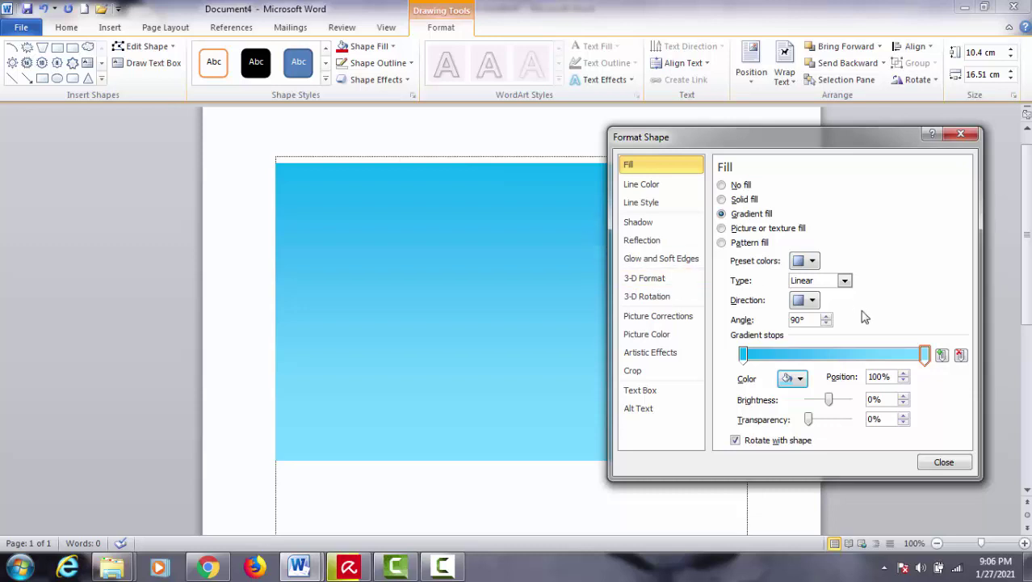
left_click(945, 464)
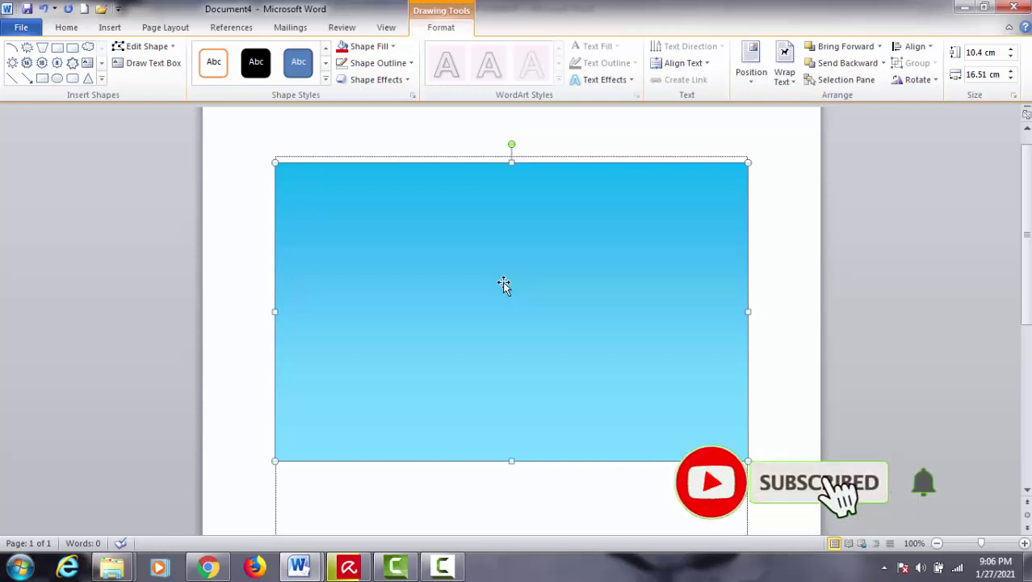
Duplicate the sky rectangle and shorten the copy to 7.57 cm tall over the lower sky
left_click_drag(504, 285, 504, 353)
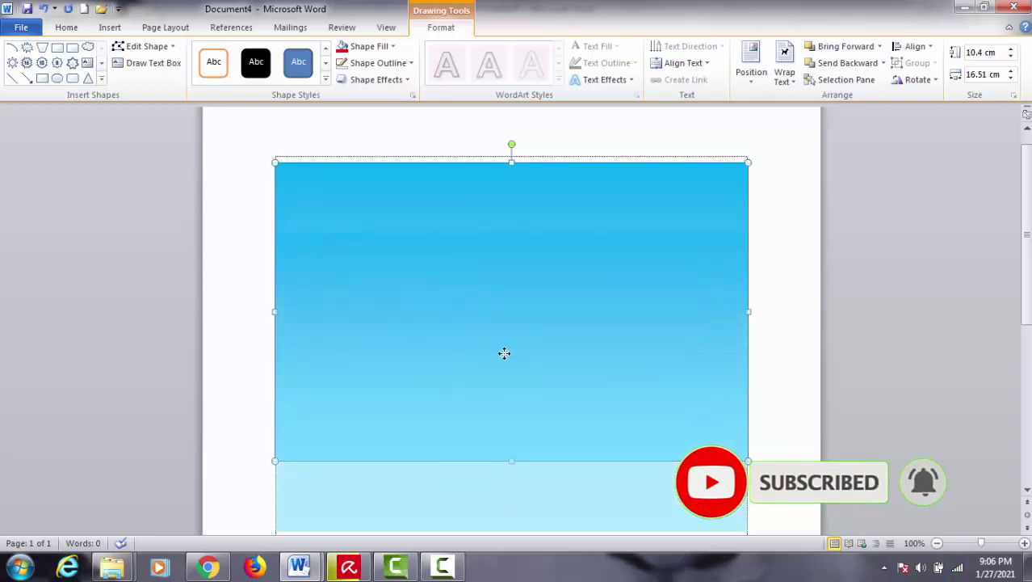
mouse_move(504, 353)
left_mouse_down()
mouse_move(506, 315)
mouse_move(506, 331)
left_mouse_up()
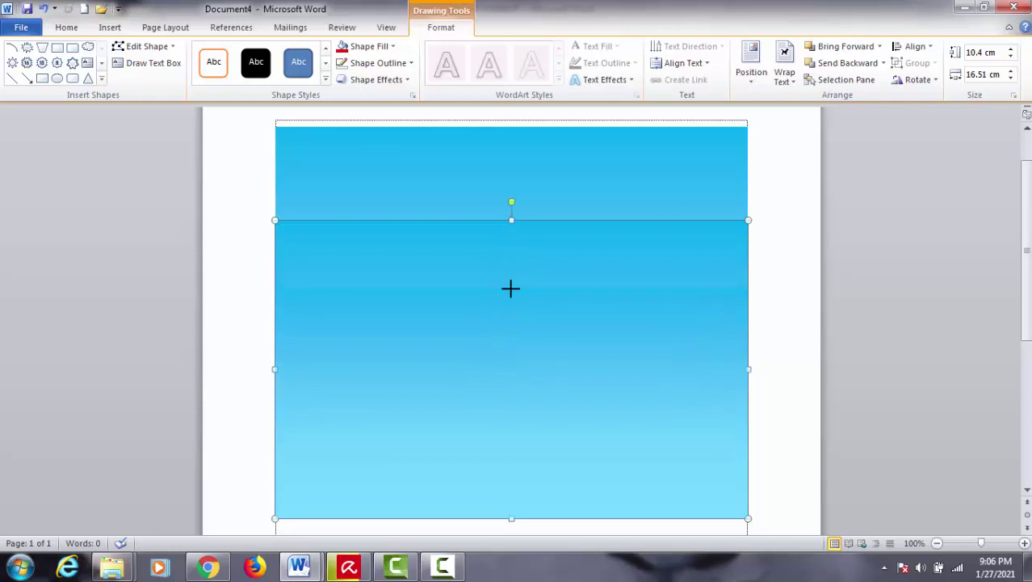
left_click_drag(510, 288, 511, 300)
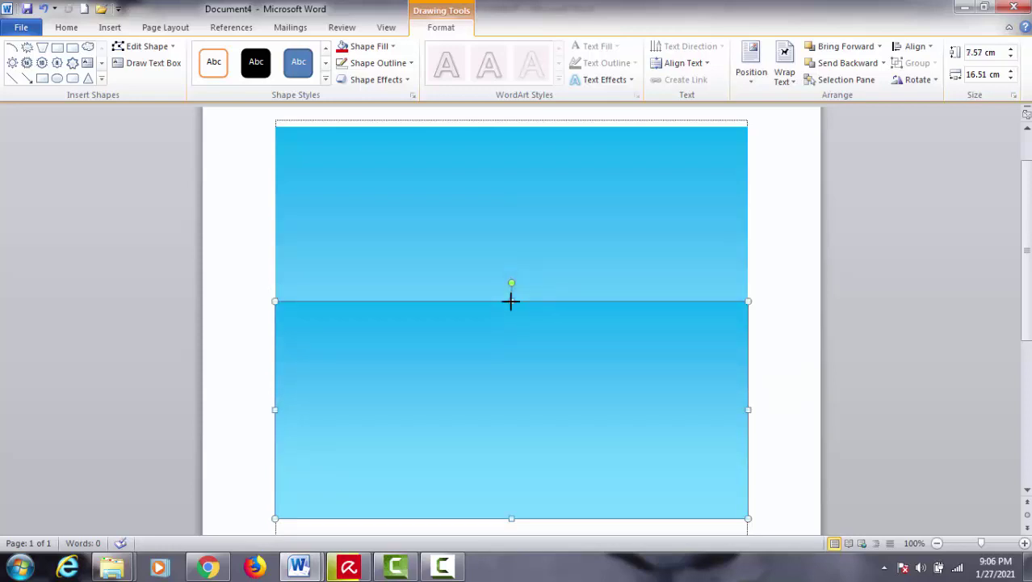
right_click(688, 362)
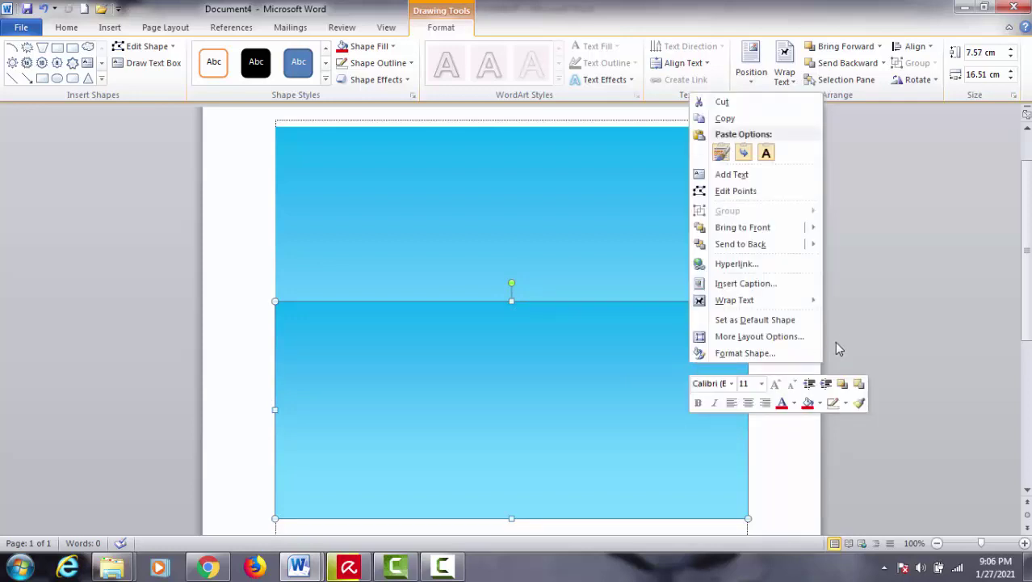
Set the lower rectangle's first gradient stop to a lighter custom blue, RGB 63/205/255
left_click(758, 355)
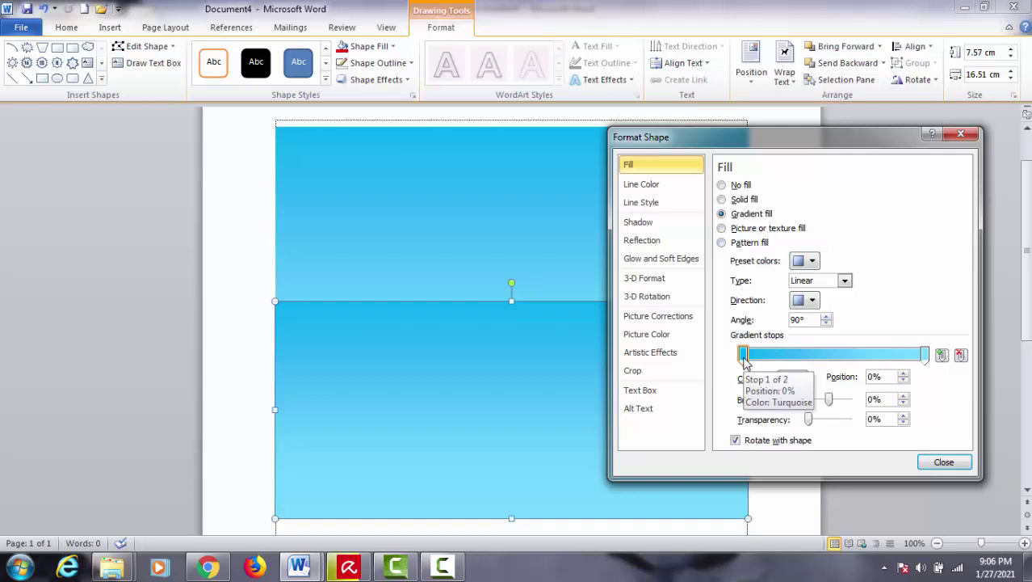
left_click(801, 380)
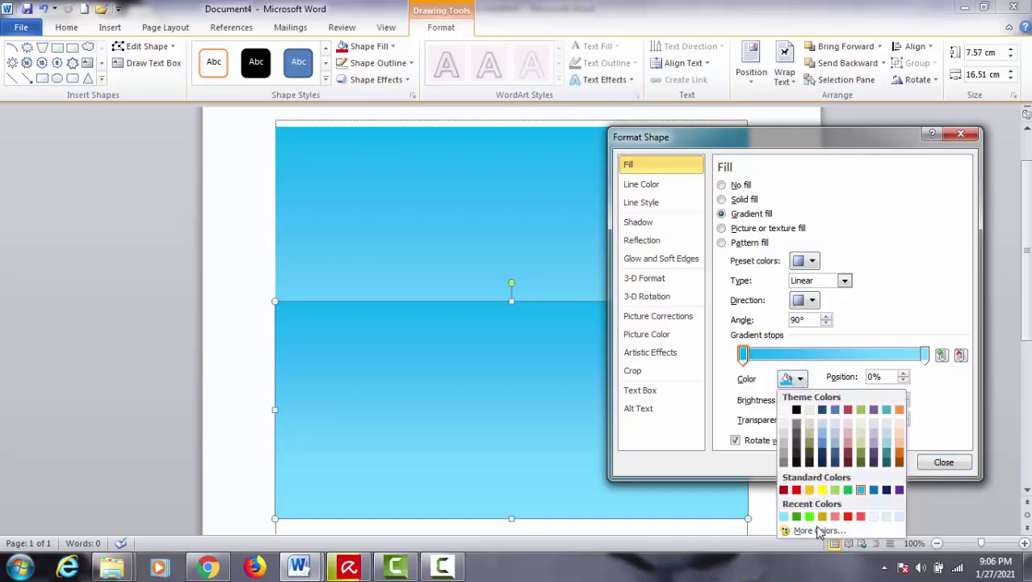
left_click(819, 531)
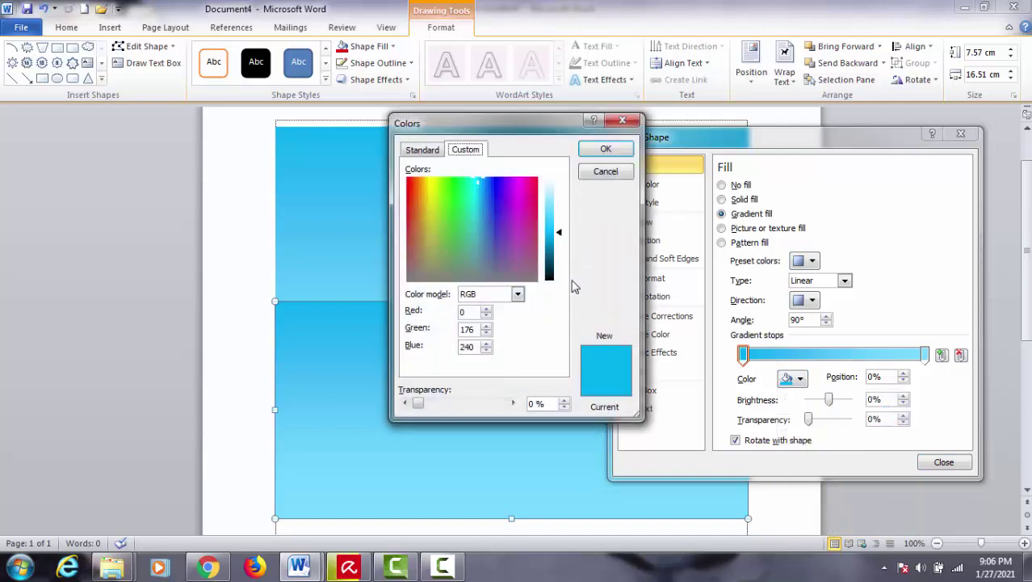
left_click(562, 238)
left_click_drag(562, 238, 563, 232)
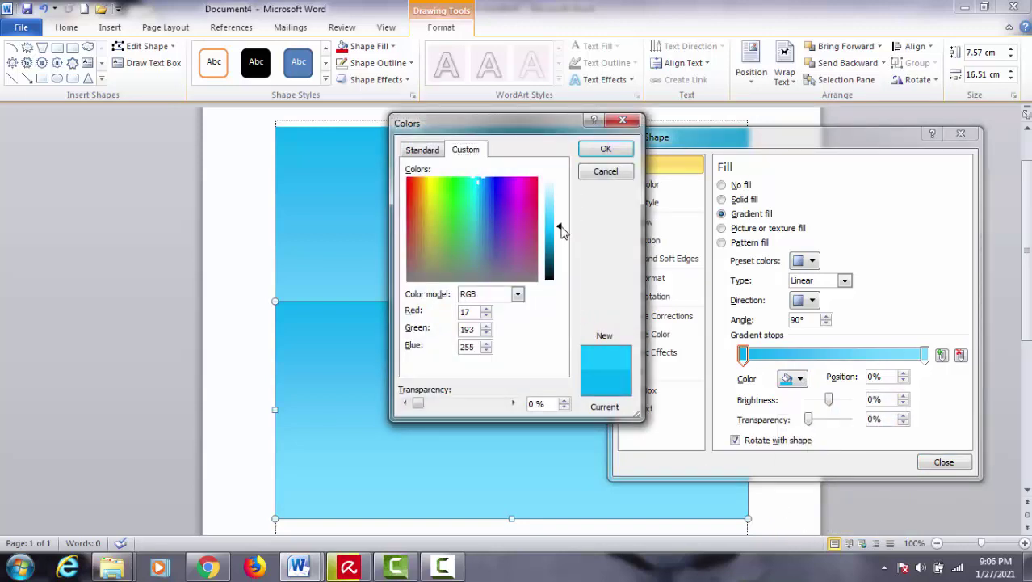
left_click_drag(563, 232, 563, 228)
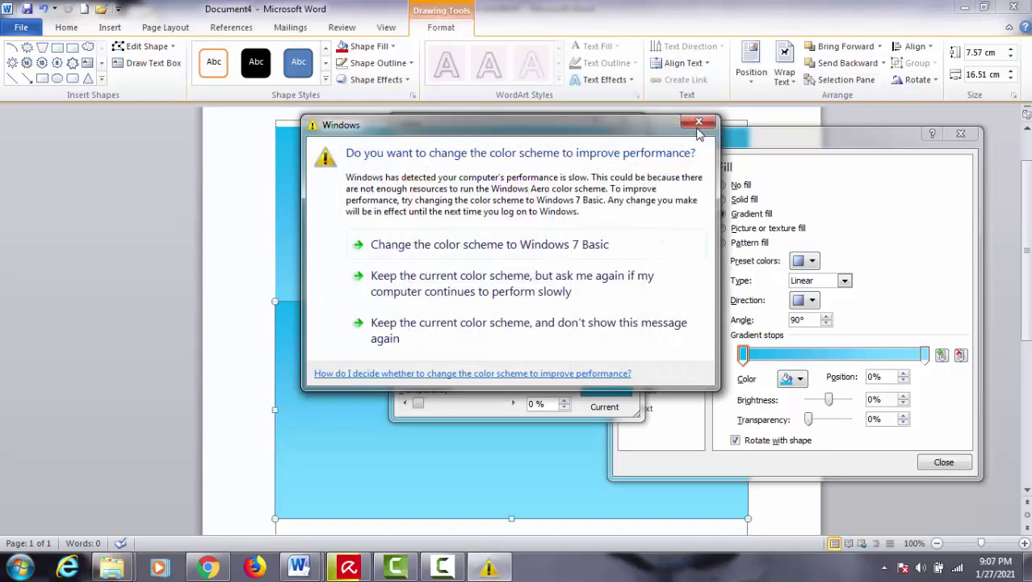
left_click(696, 123)
left_click_drag(590, 212, 577, 223)
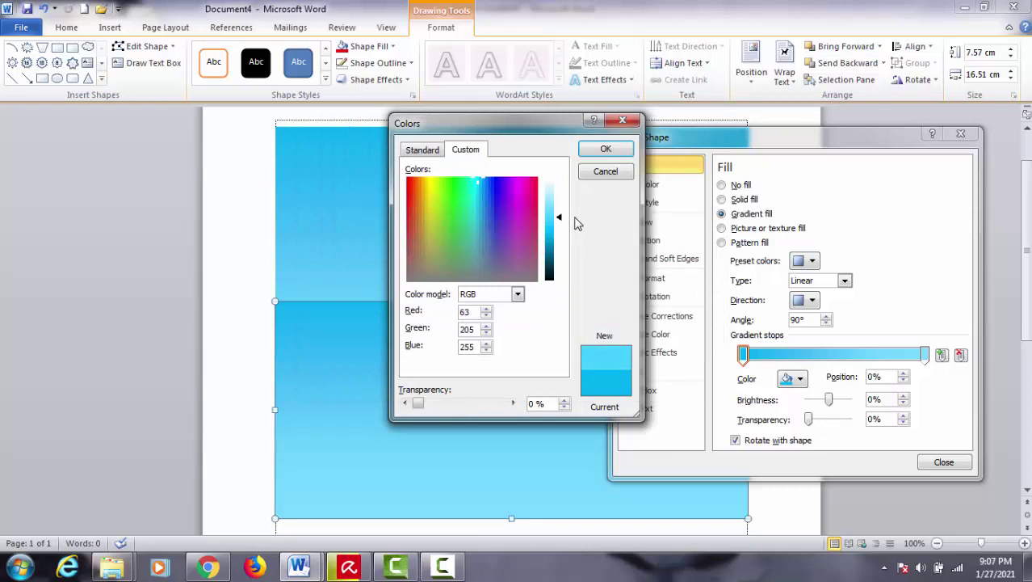
left_click(604, 148)
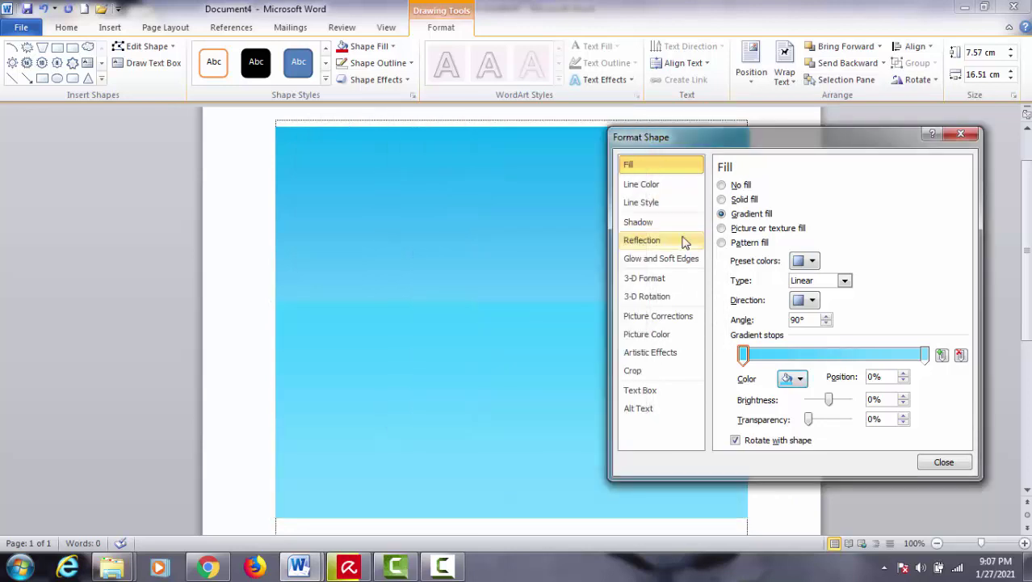
Make the lower rectangle's end gradient stop grey and close the dialog
left_click(925, 354)
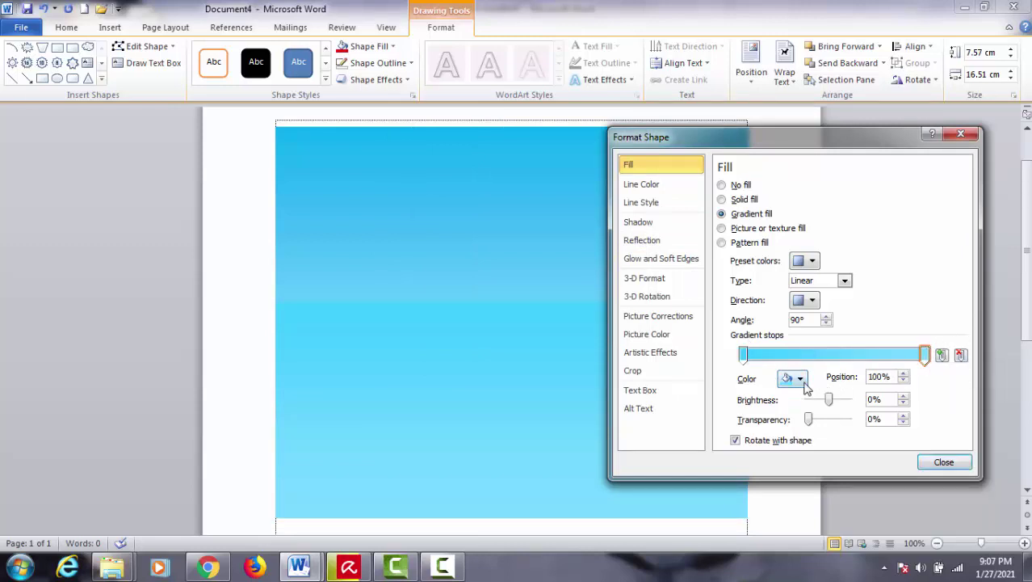
left_click(799, 379)
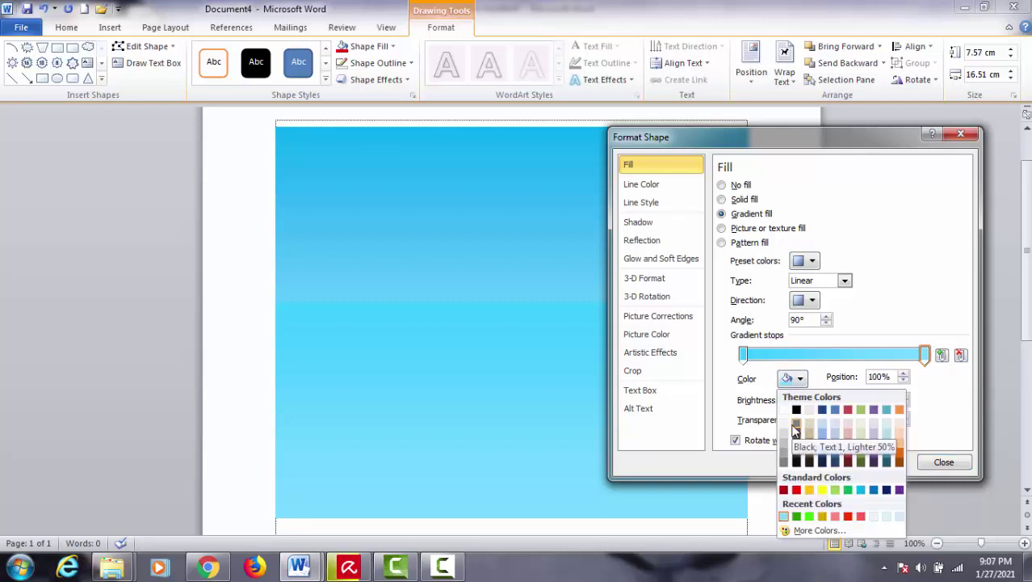
left_click(796, 435)
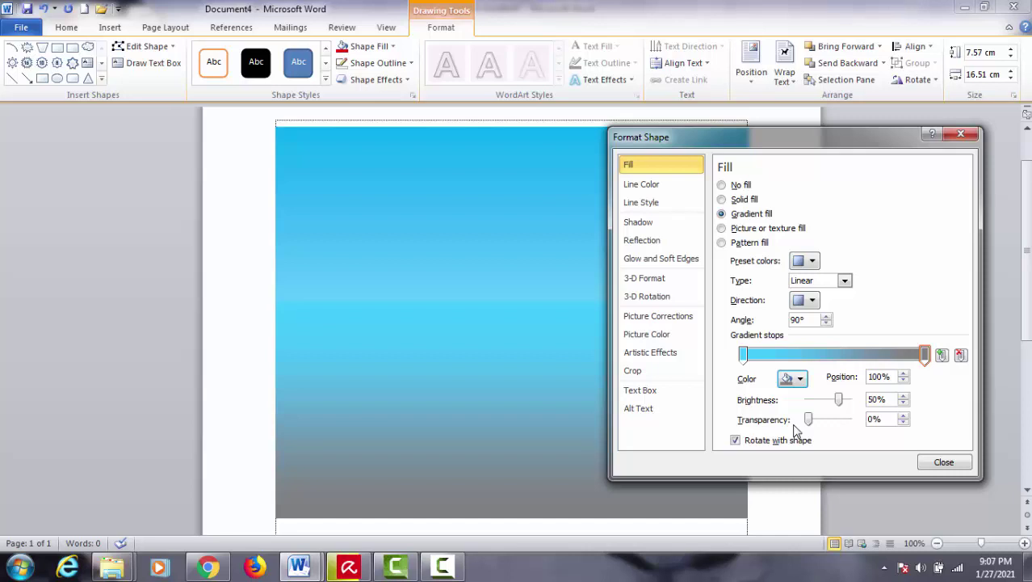
left_click(942, 464)
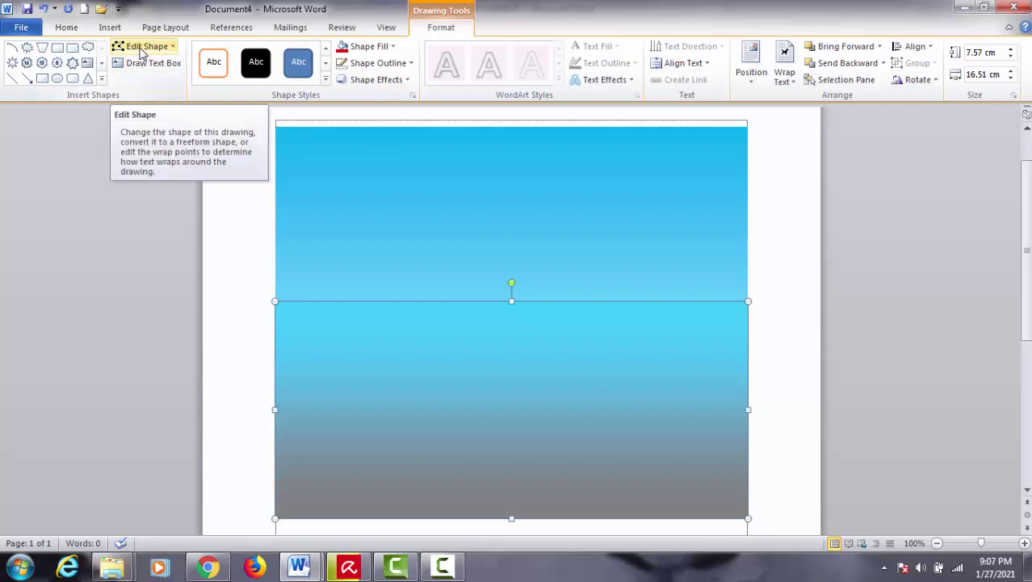
Edit the lower rectangle's corner points, curving its top edge into a wave cresting near the right
left_click(142, 51)
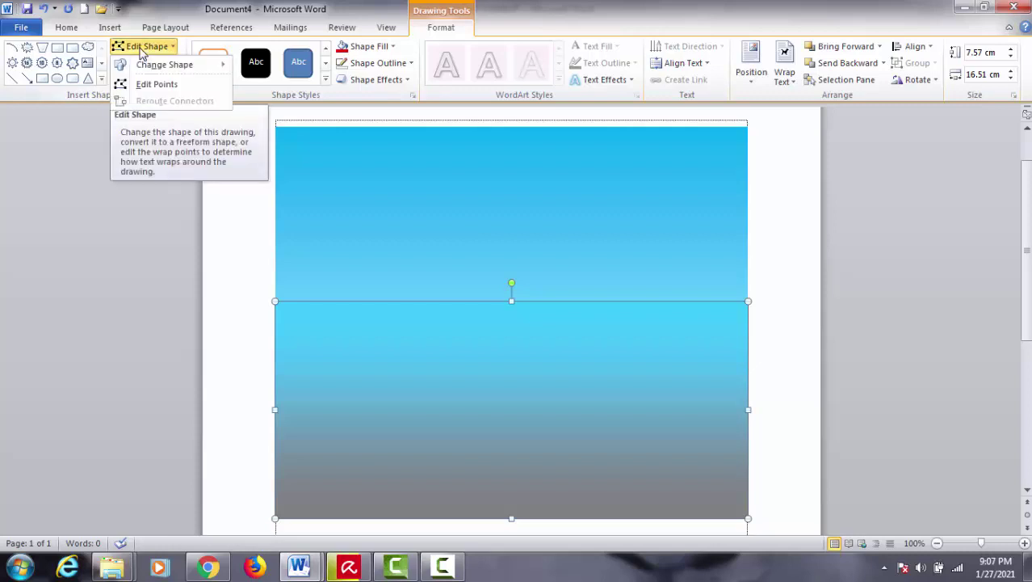
left_click(143, 85)
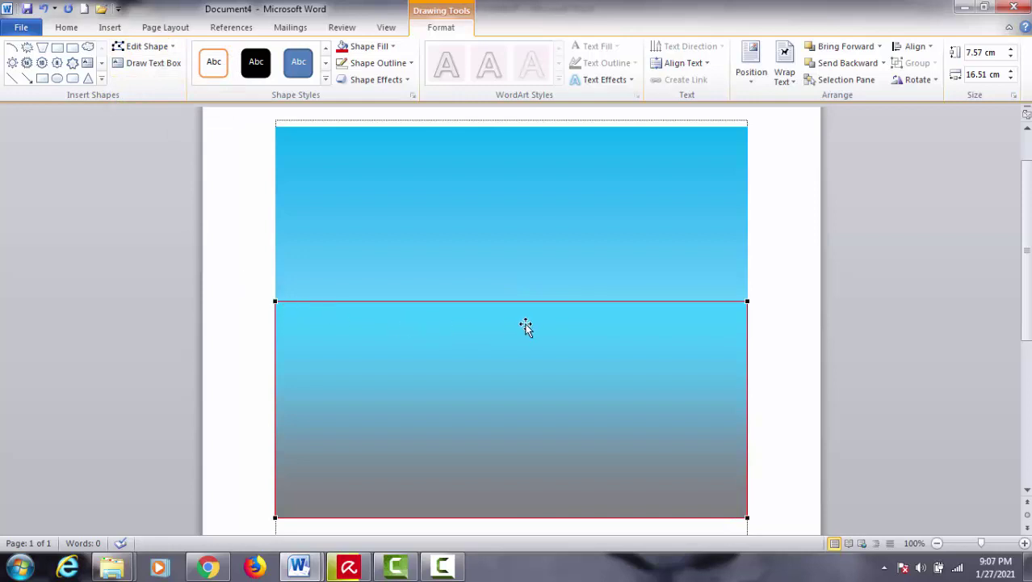
left_click(277, 301)
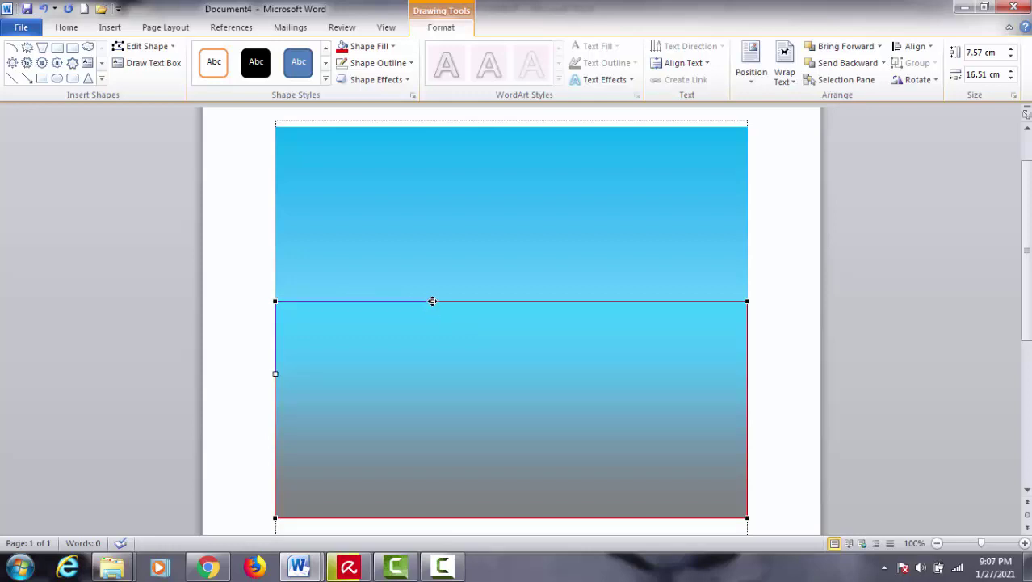
left_click_drag(433, 301, 440, 426)
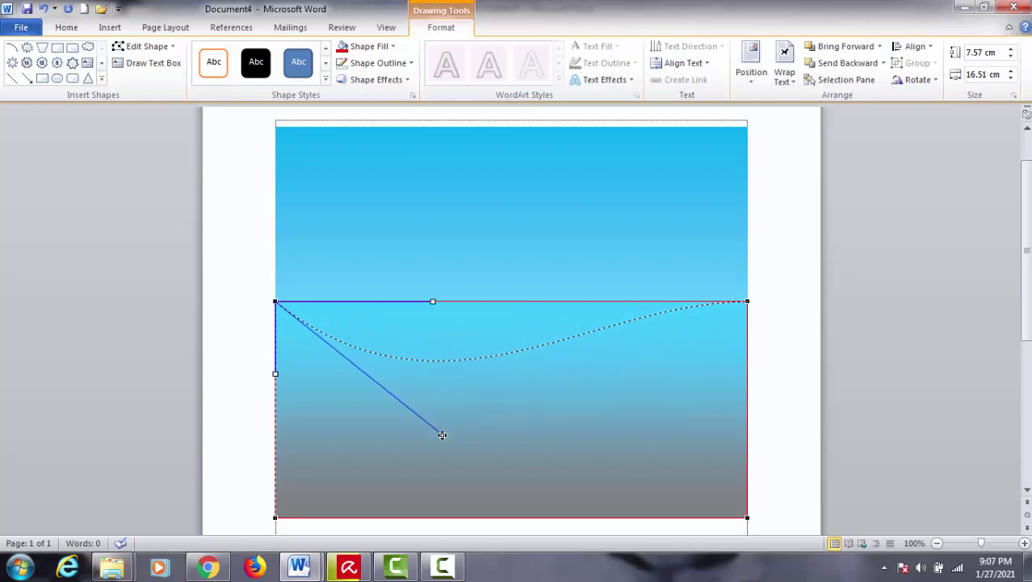
left_click_drag(440, 426, 442, 434)
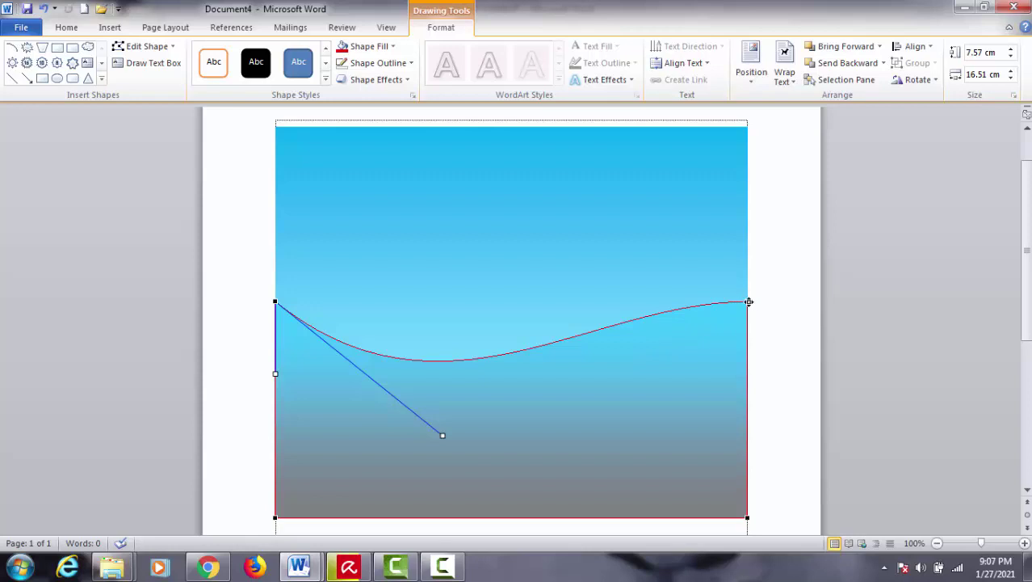
left_click(749, 301)
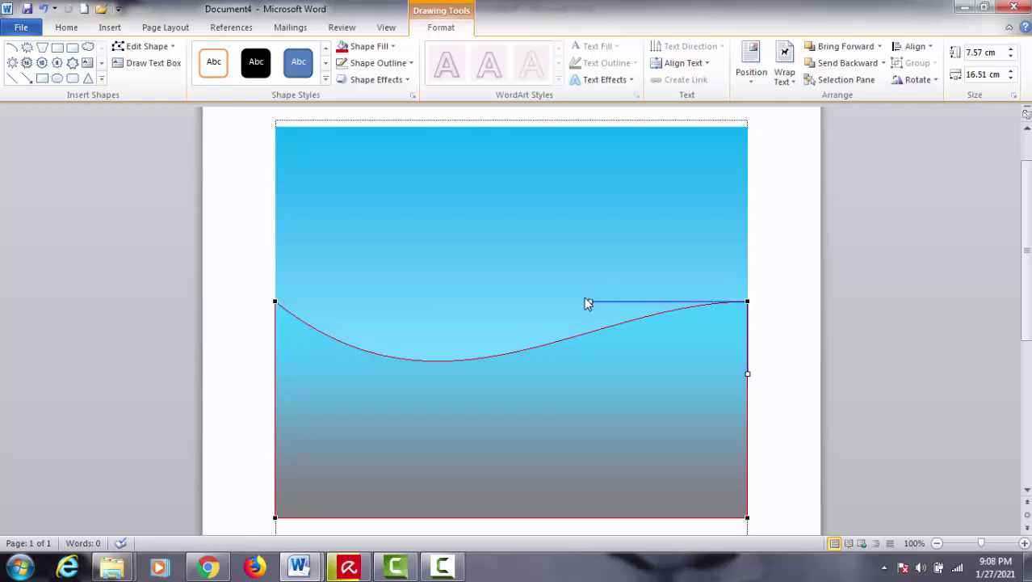
left_click_drag(592, 302, 590, 255)
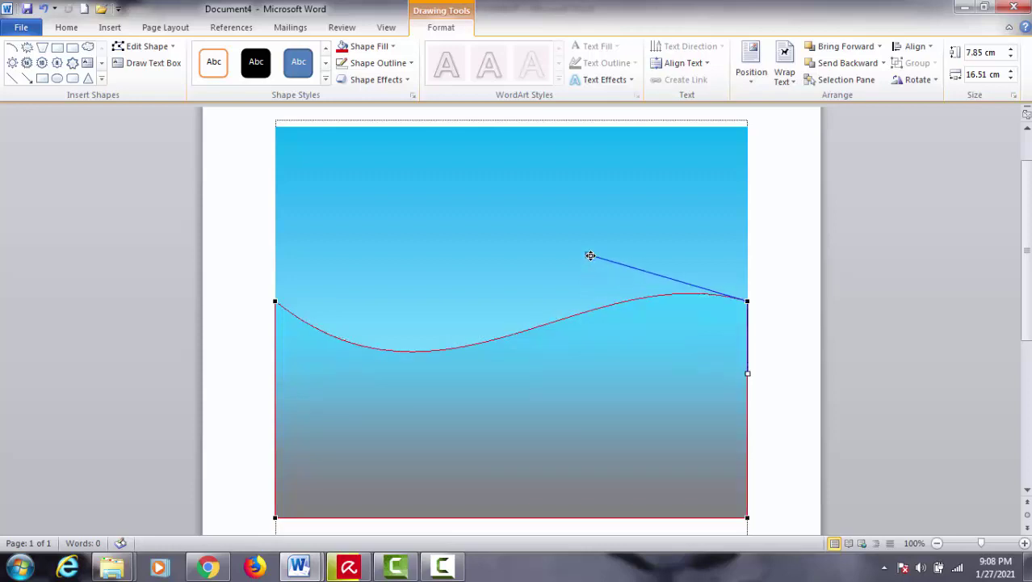
left_click(783, 281)
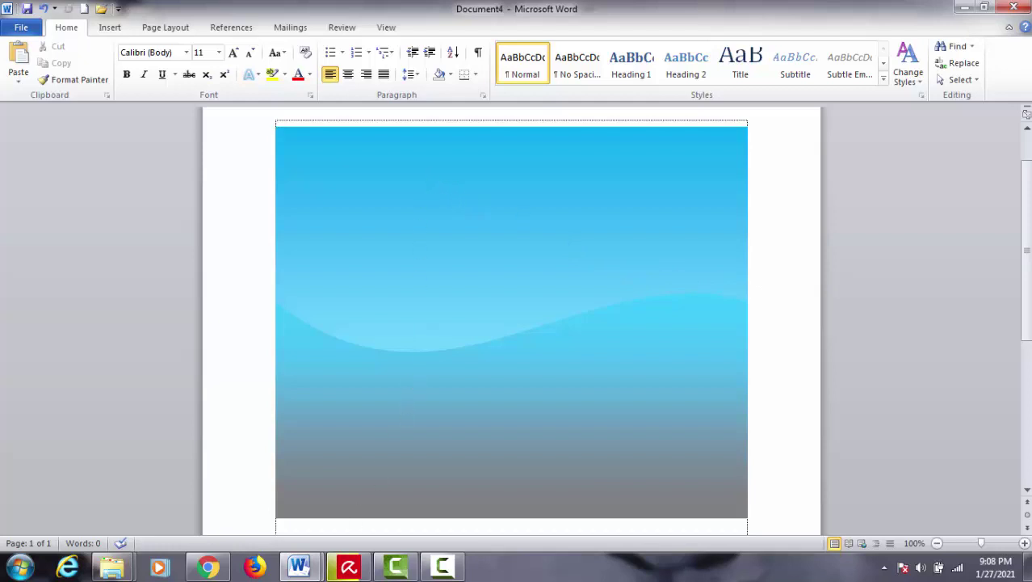
mouse_move(298, 569)
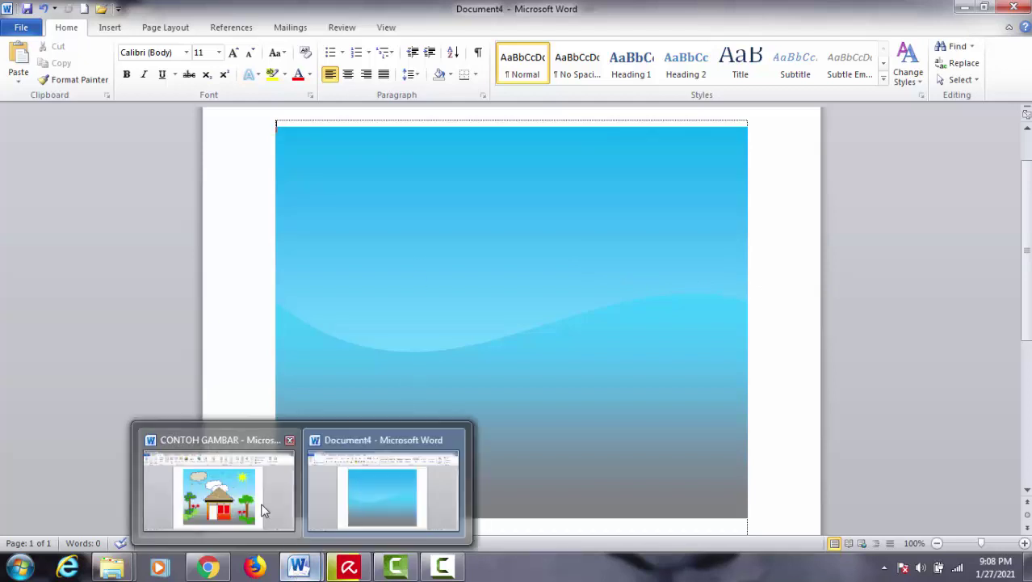
left_click(263, 449)
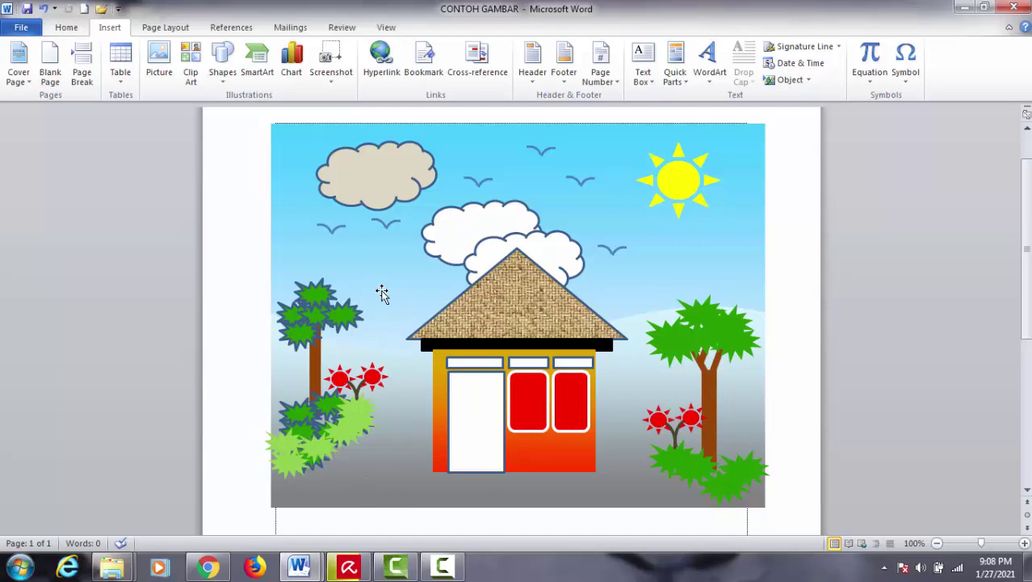
mouse_move(308, 572)
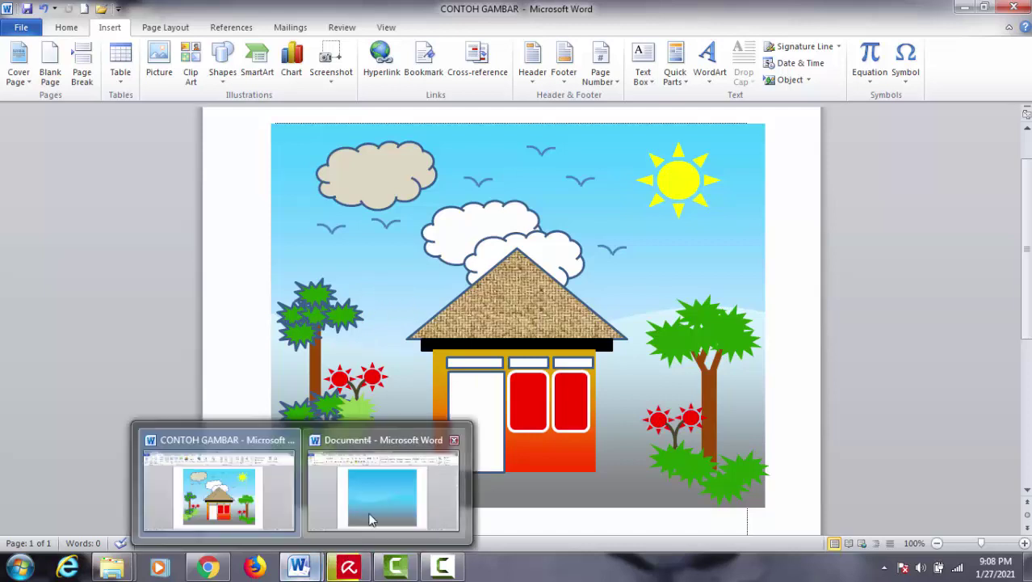
left_click(375, 503)
Change the sky rectangle's bottom gradient stop to a much paler custom blue
left_click(461, 262)
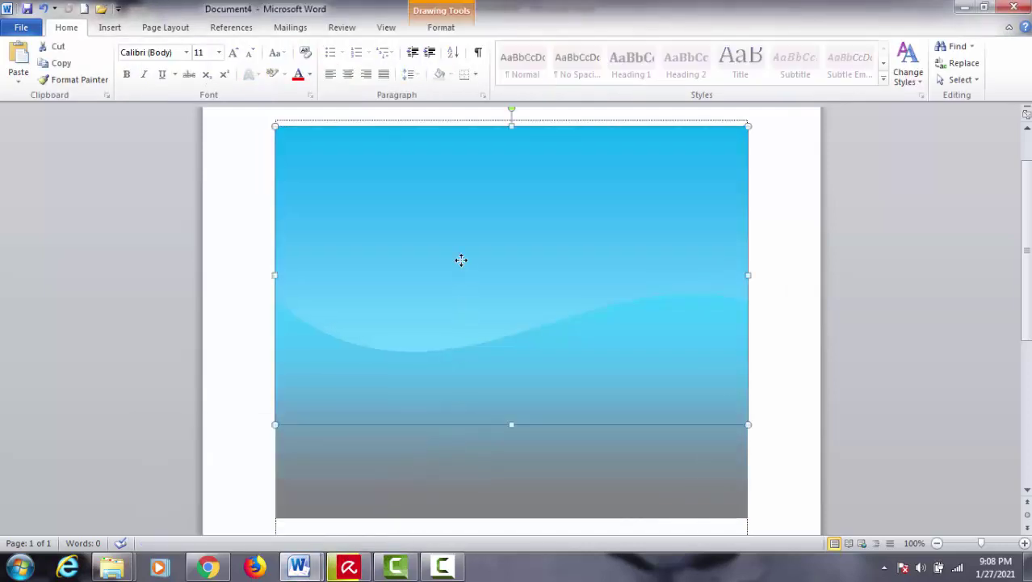
right_click(635, 244)
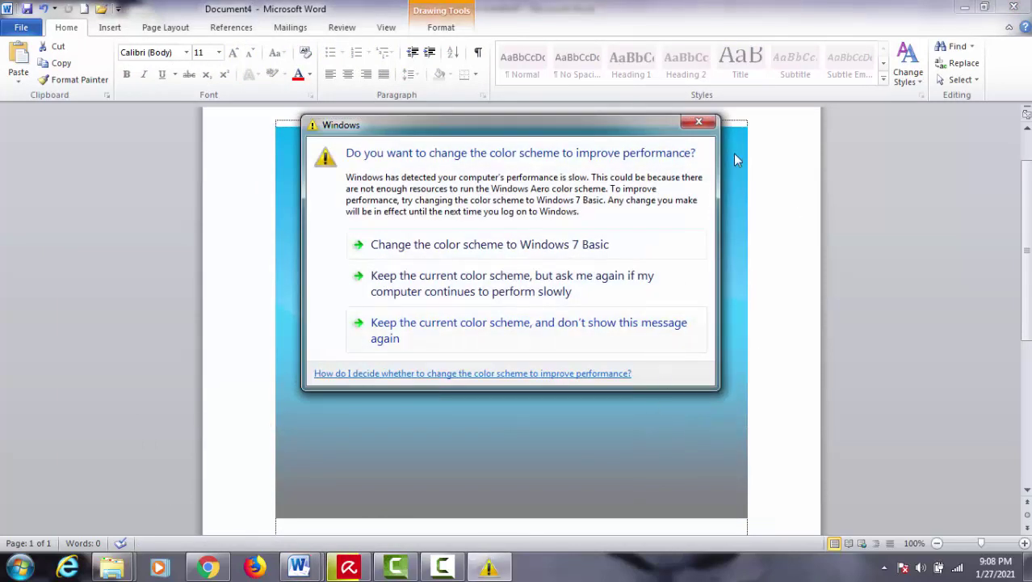
left_click(699, 122)
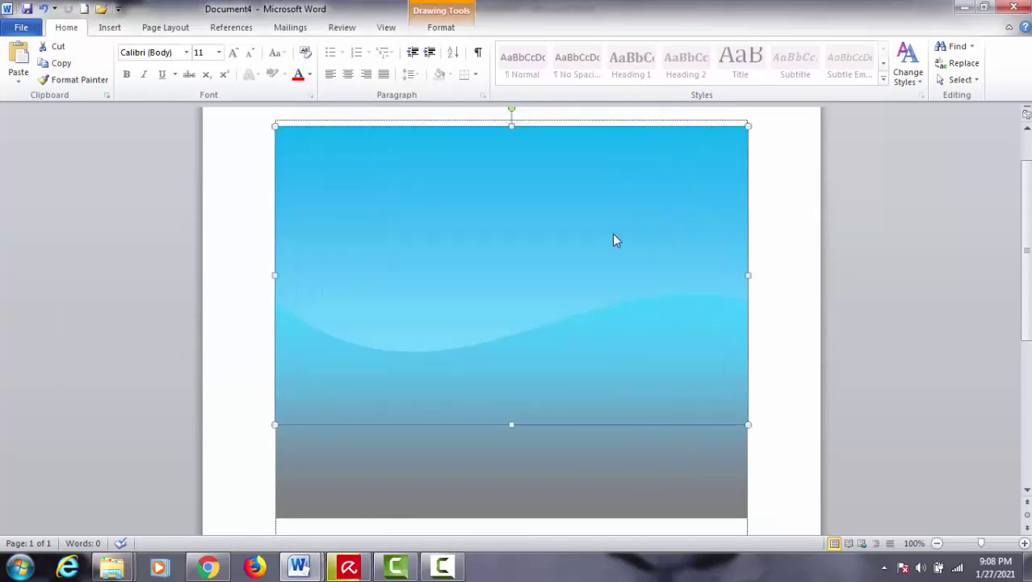
right_click(612, 234)
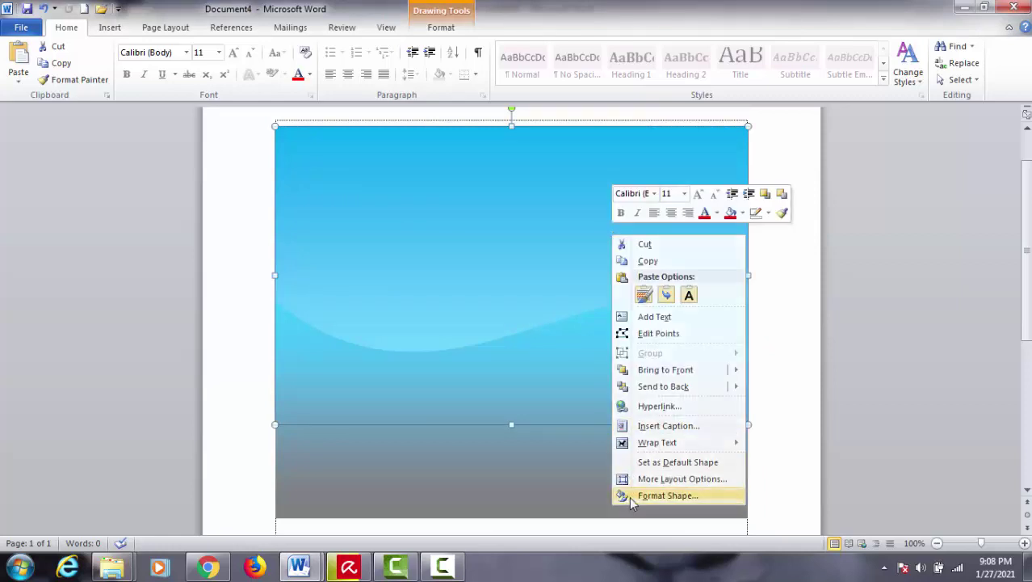
left_click(668, 495)
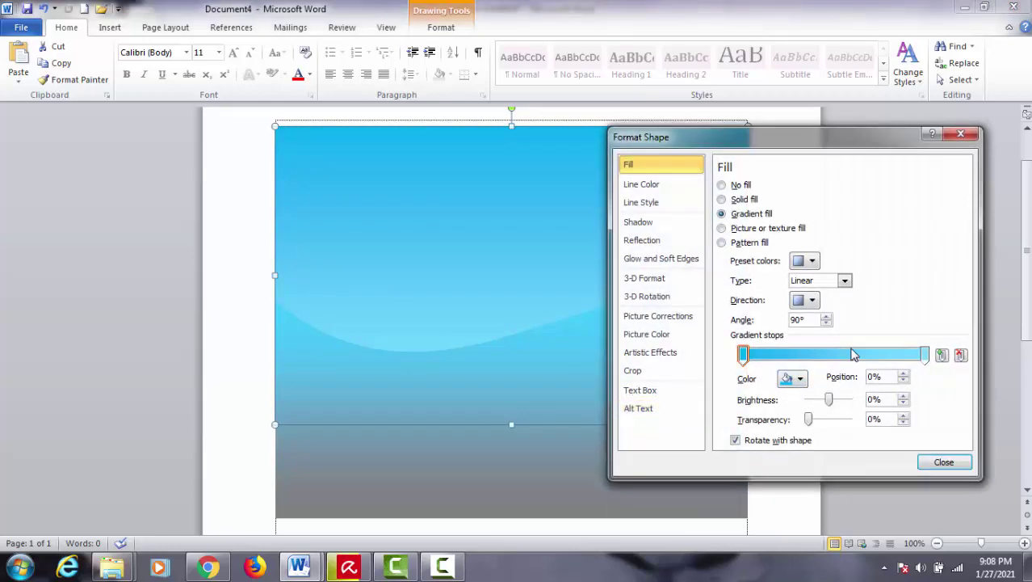
left_click(924, 354)
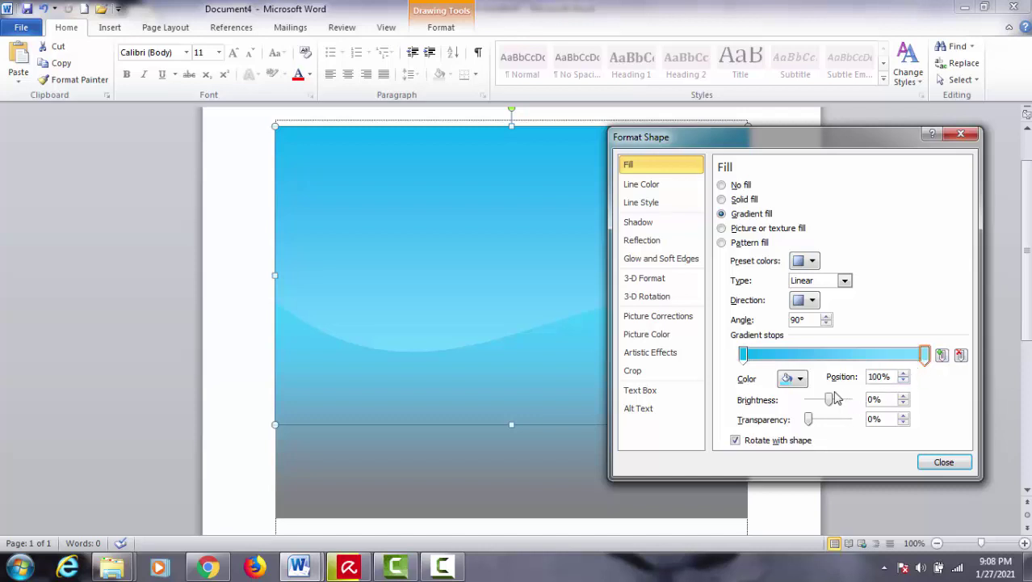
left_click(801, 380)
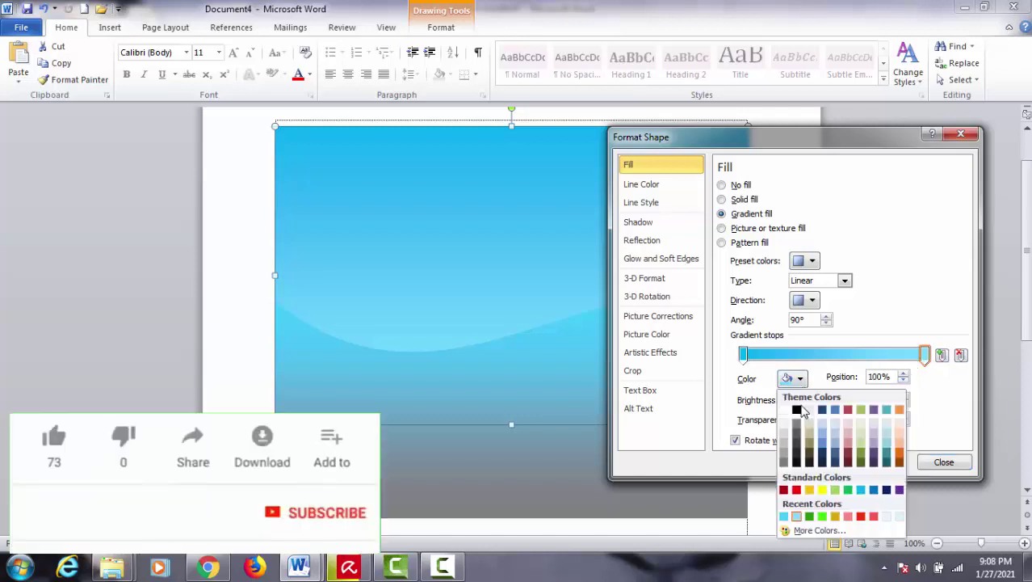
left_click(805, 533)
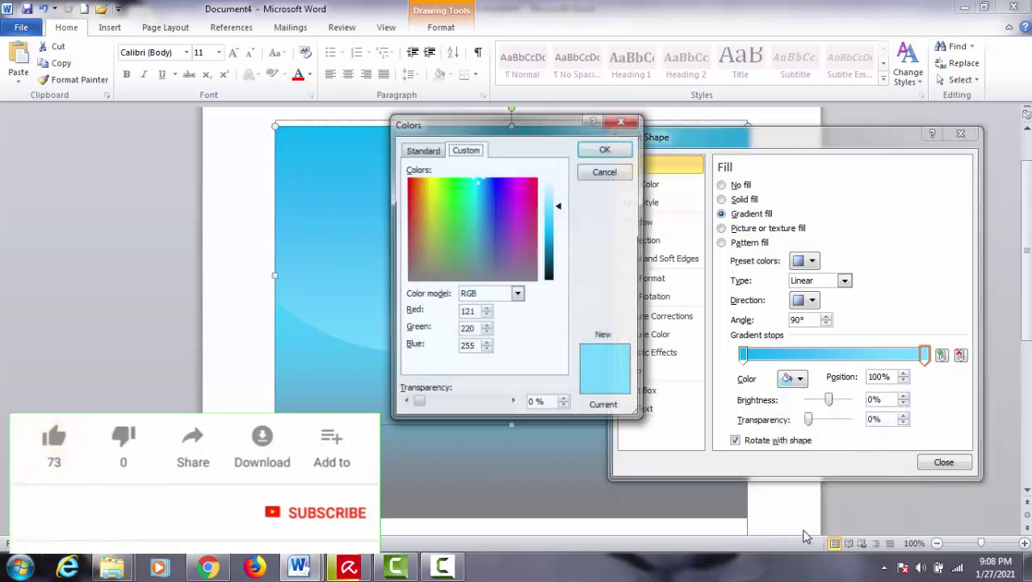
left_click(560, 202)
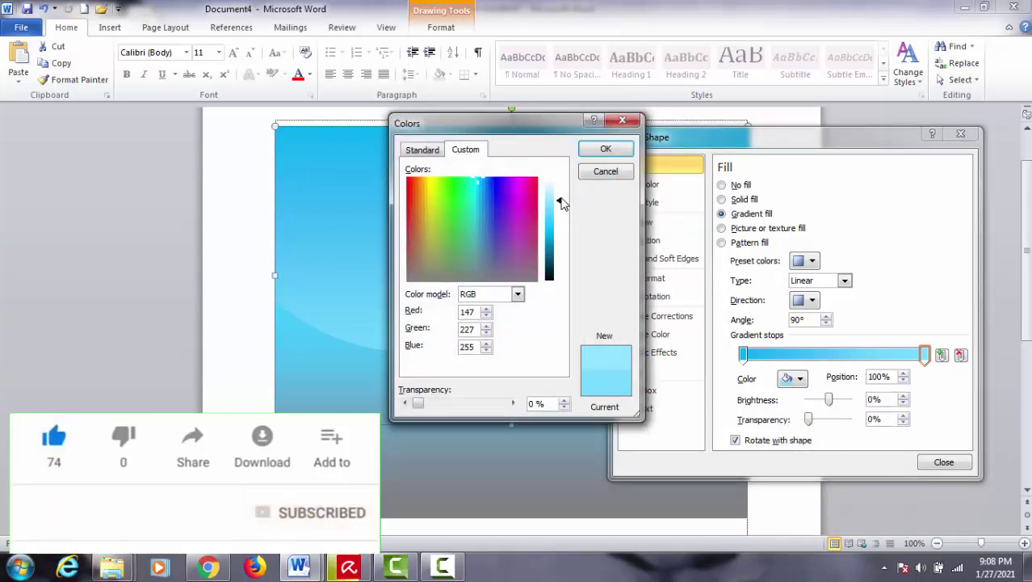
left_click(561, 199)
left_click_drag(561, 201, 561, 190)
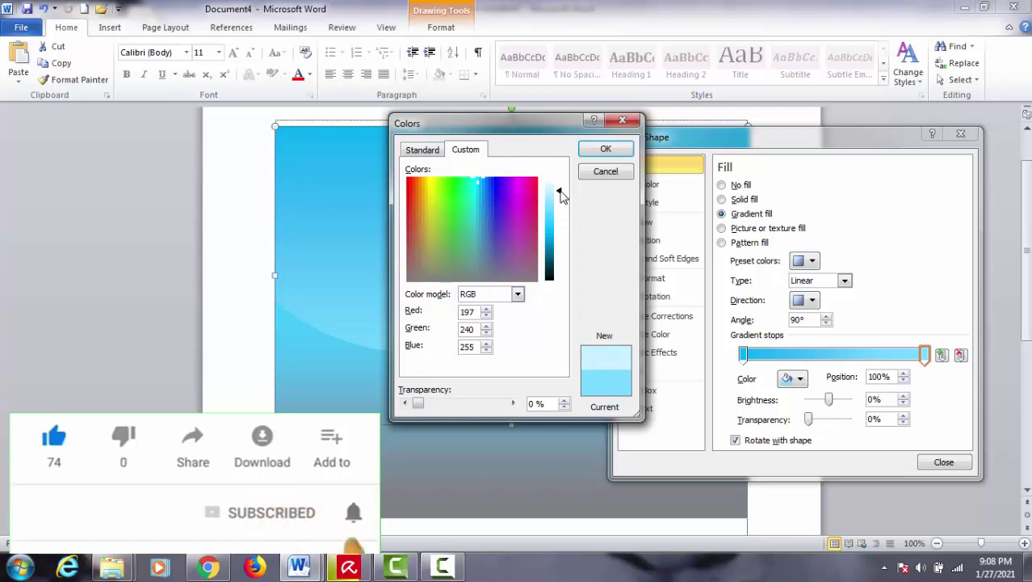
left_click(603, 150)
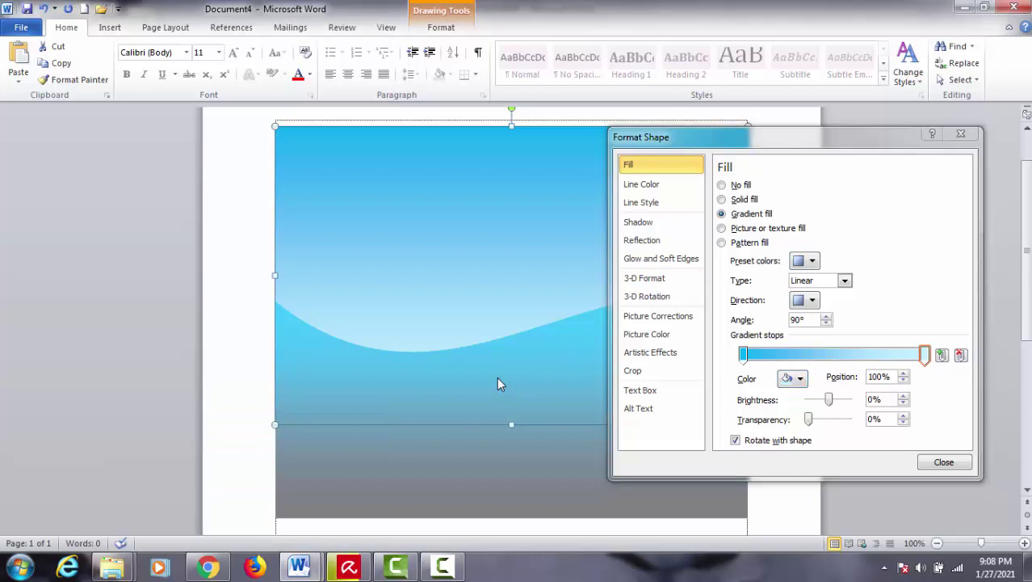
left_click(945, 462)
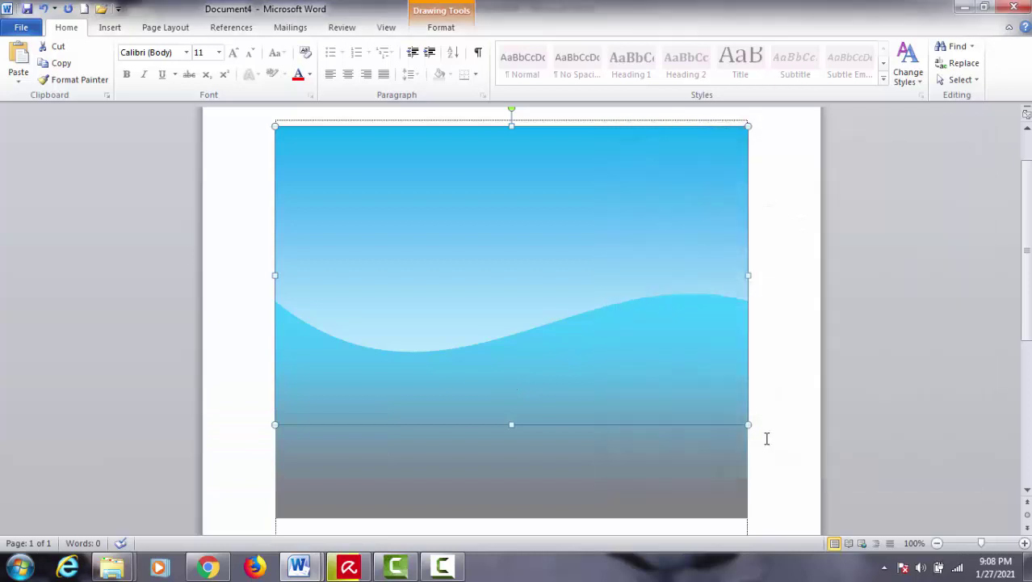
Lighten the wave shape's top gradient stop to pale blue, RGB 129/222/255
left_click(601, 394)
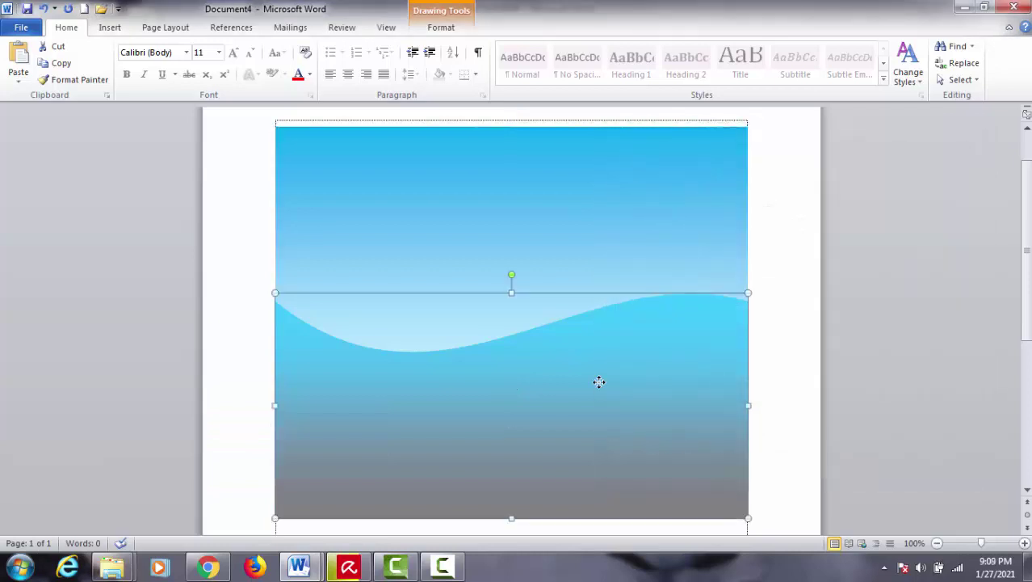
right_click(684, 383)
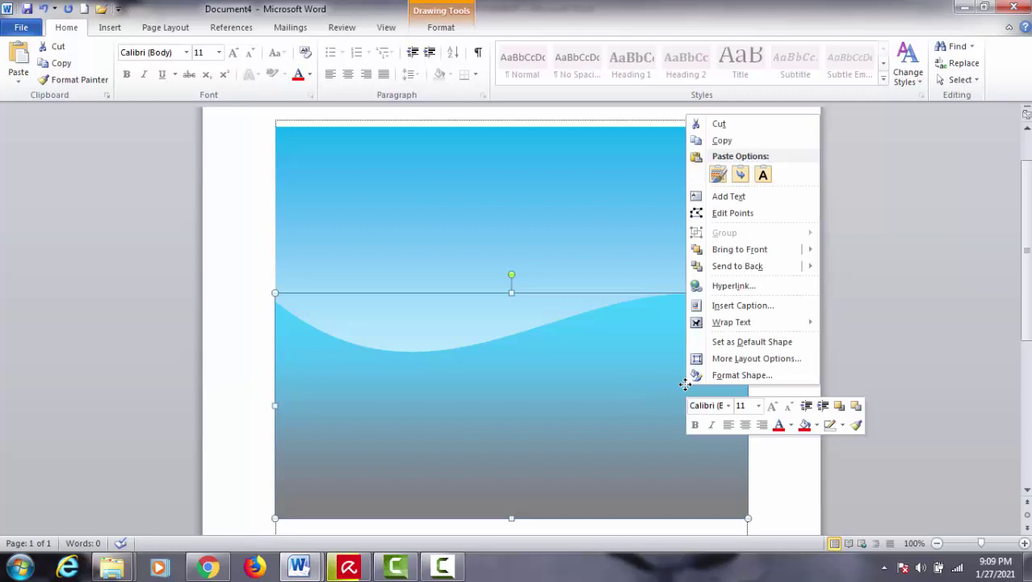
left_click(731, 380)
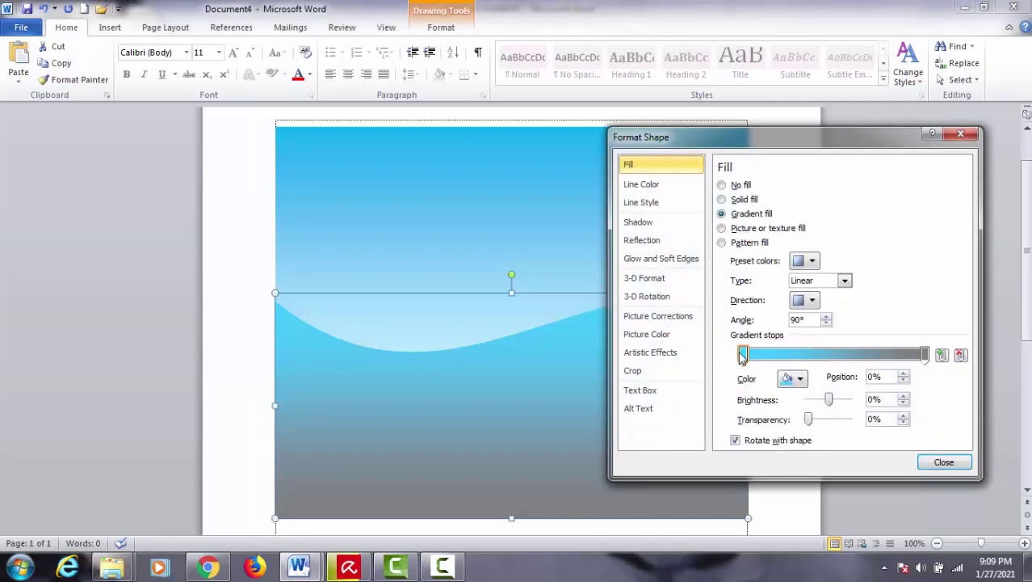
left_click(792, 378)
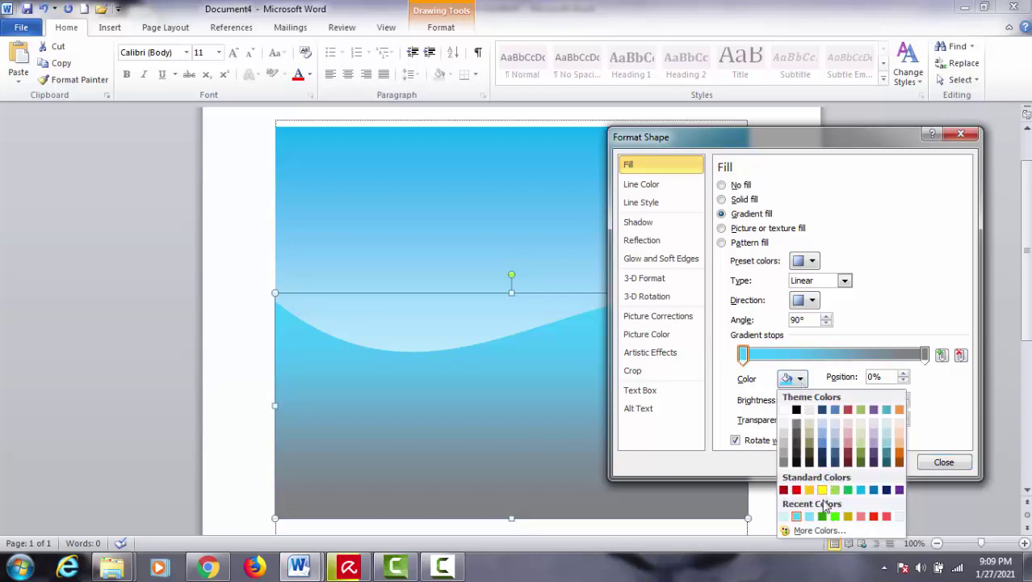
left_click(820, 531)
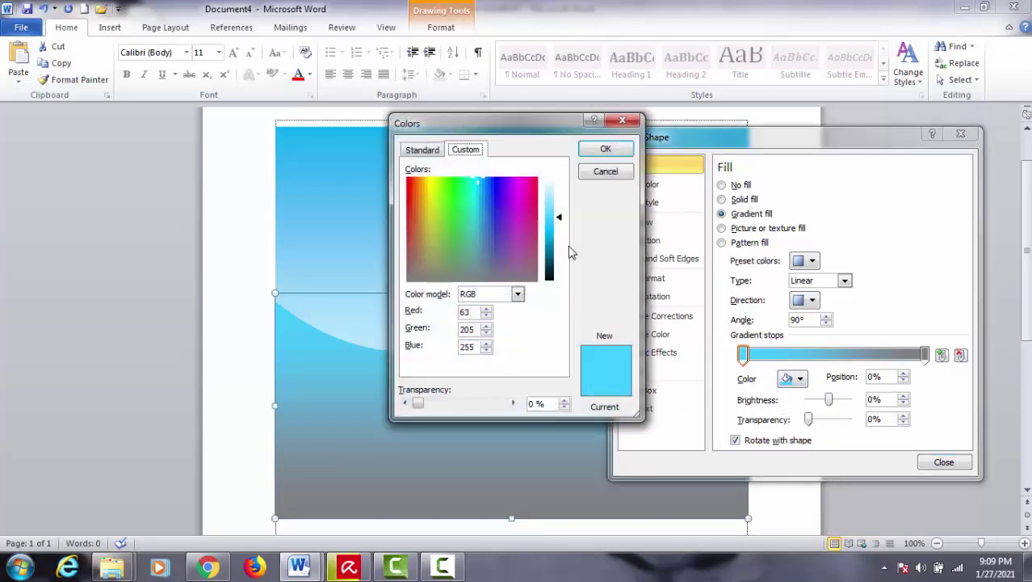
left_click_drag(563, 220, 562, 208)
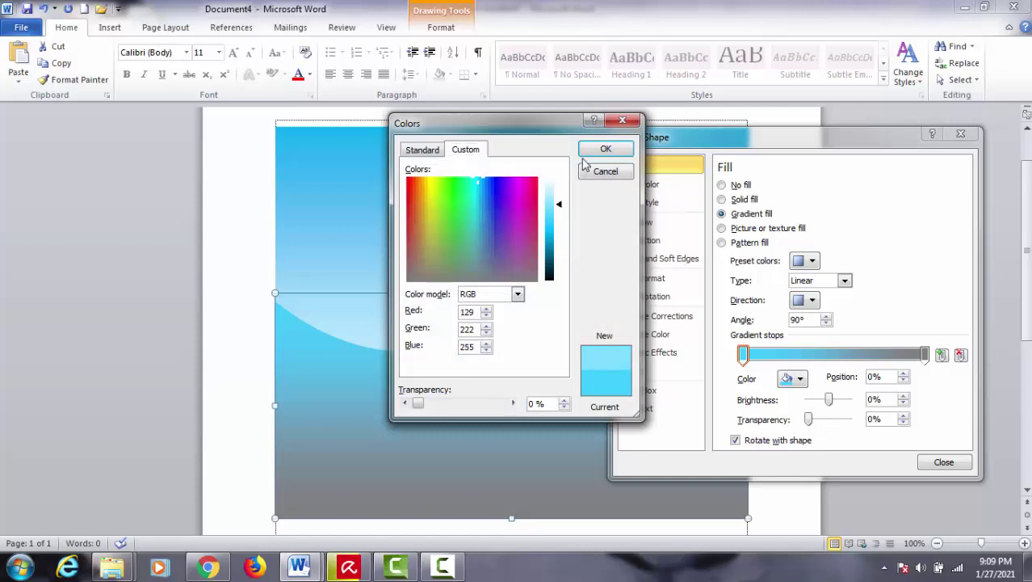
left_click(605, 149)
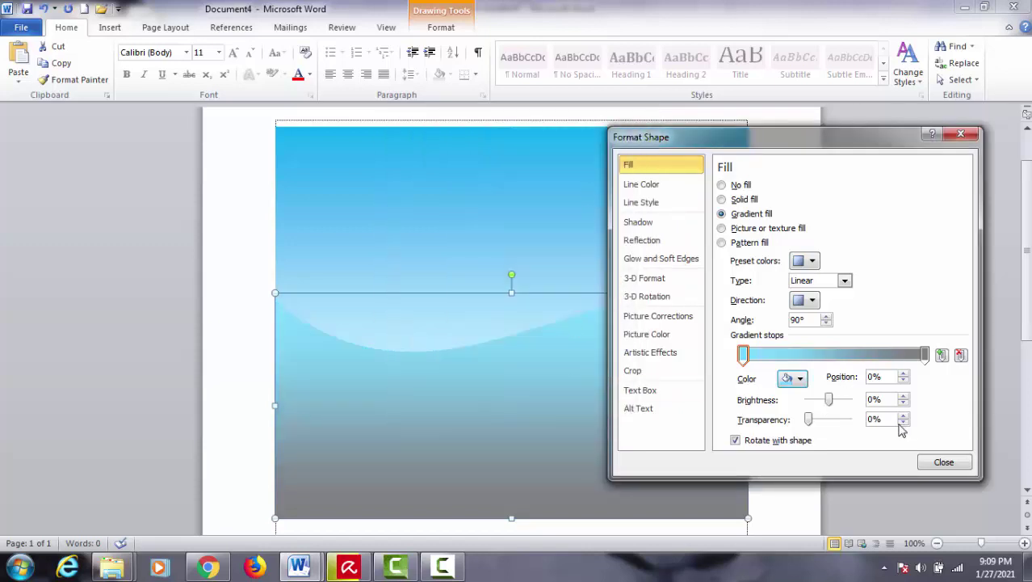
left_click(945, 464)
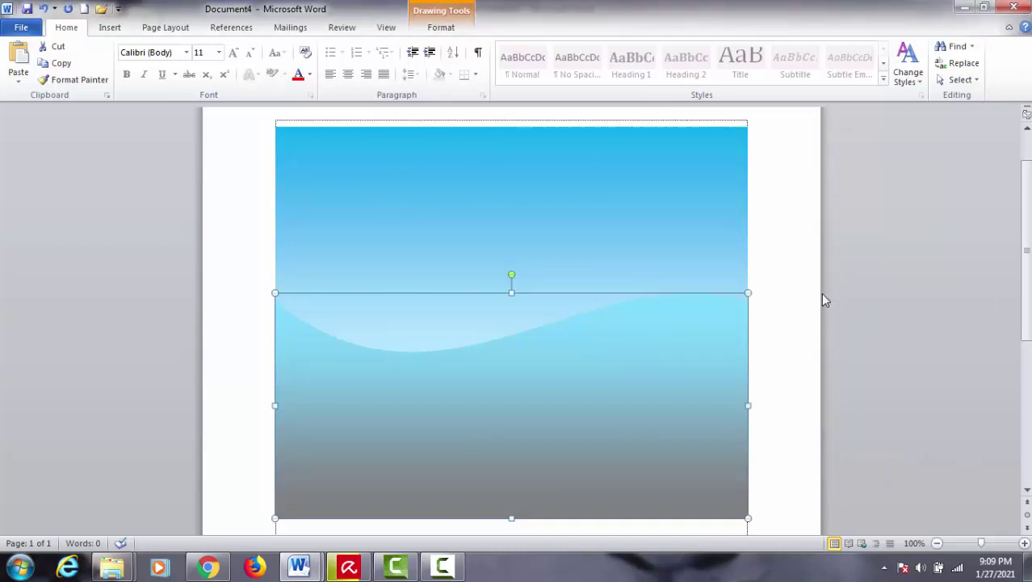
left_click(714, 298)
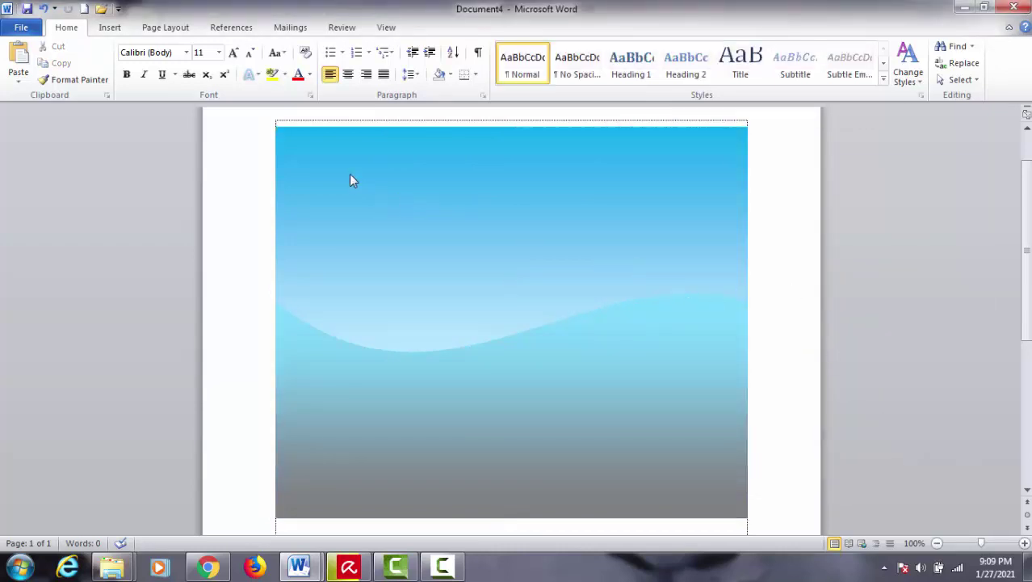
Insert a Sun shape and move it to the upper right of the sky
left_click(113, 29)
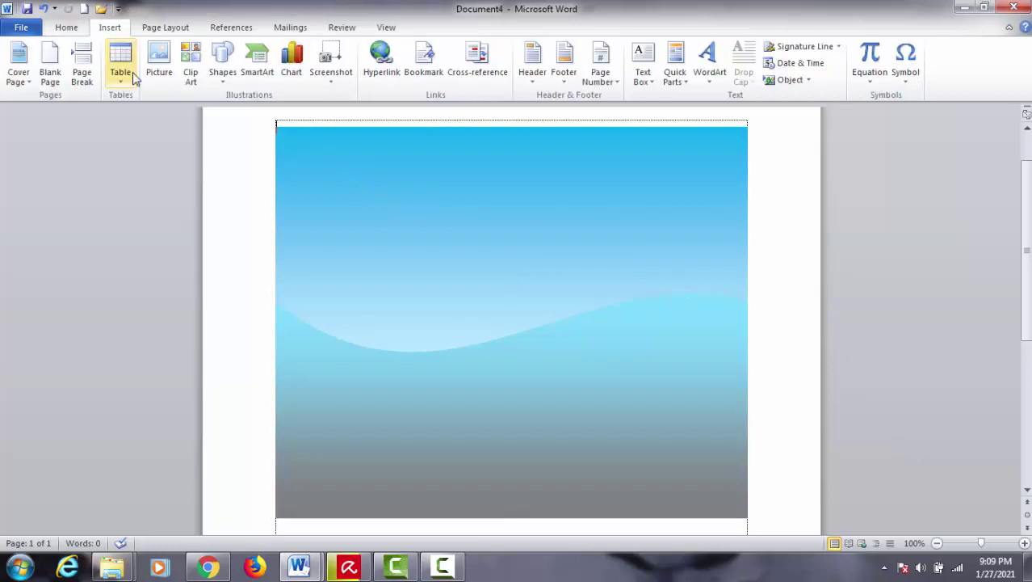
left_click(230, 89)
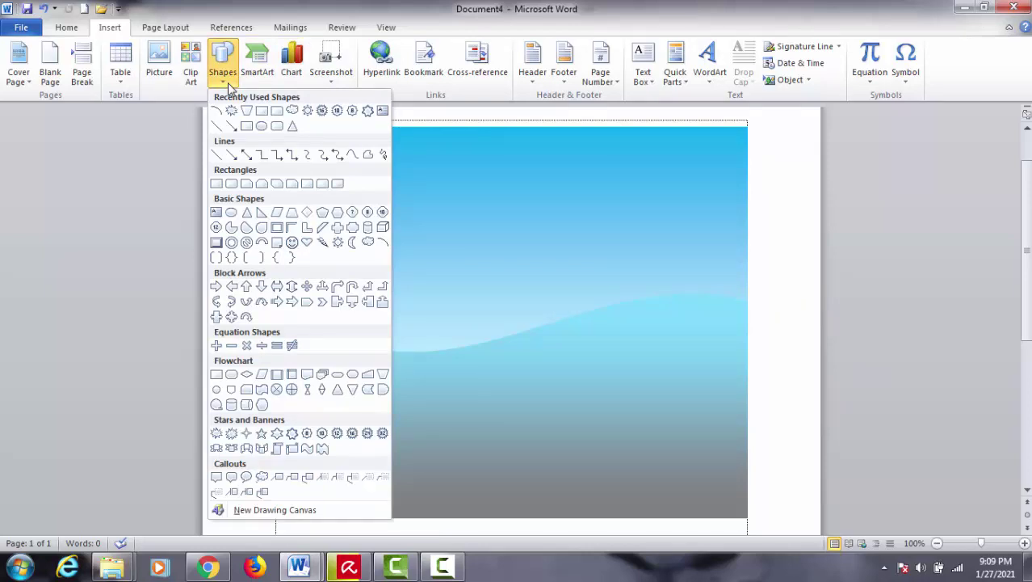
left_click(339, 244)
left_click(336, 237)
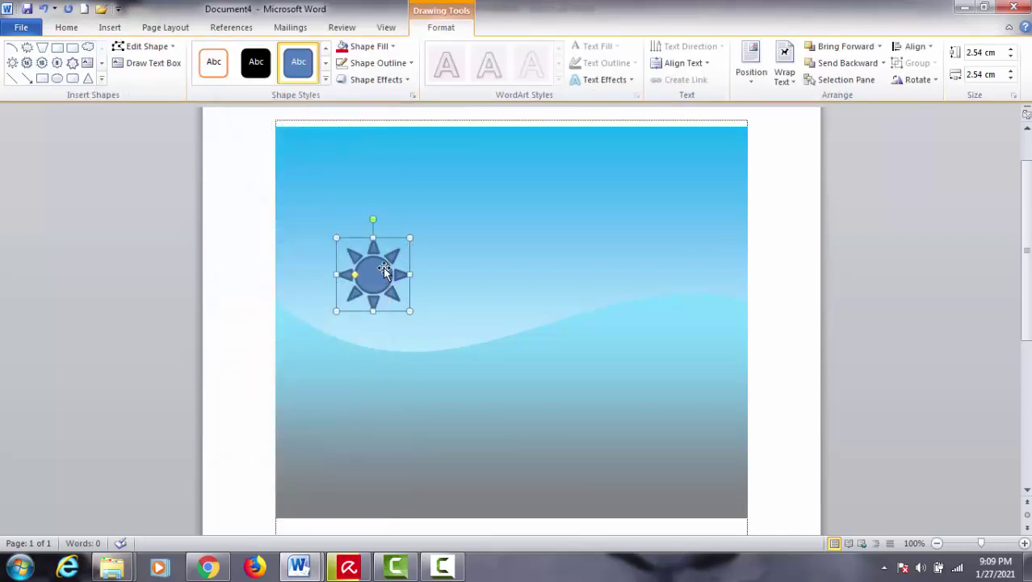
left_click_drag(381, 269, 641, 182)
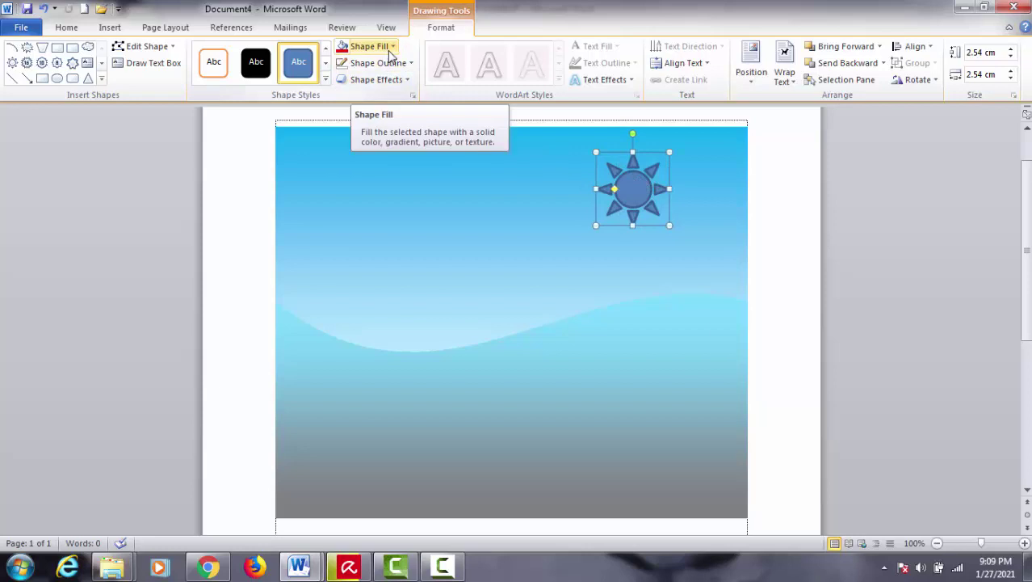
Fill the sun yellow, nudge it further into the top-right corner, and deselect it
left_click(393, 52)
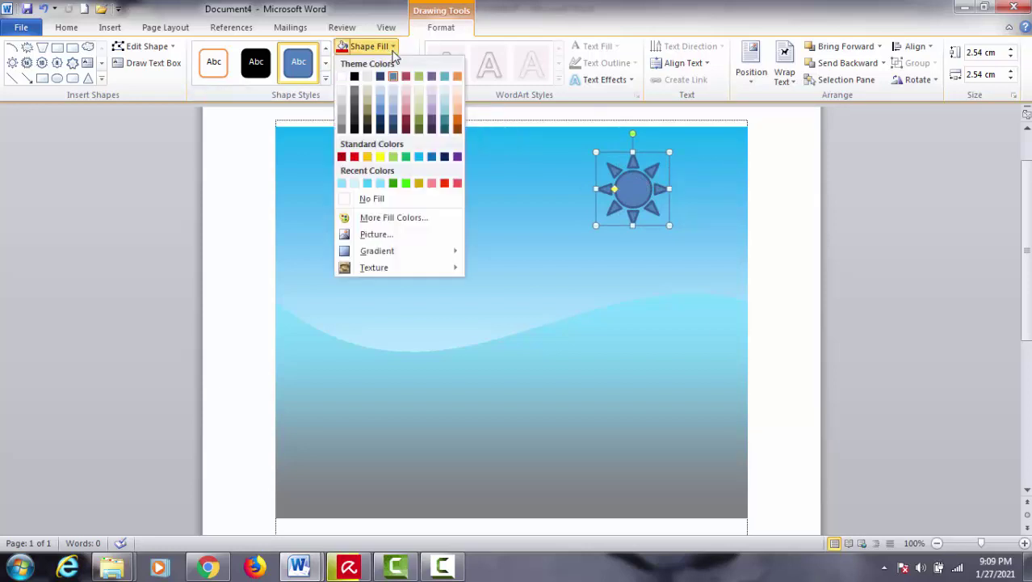
left_click(380, 157)
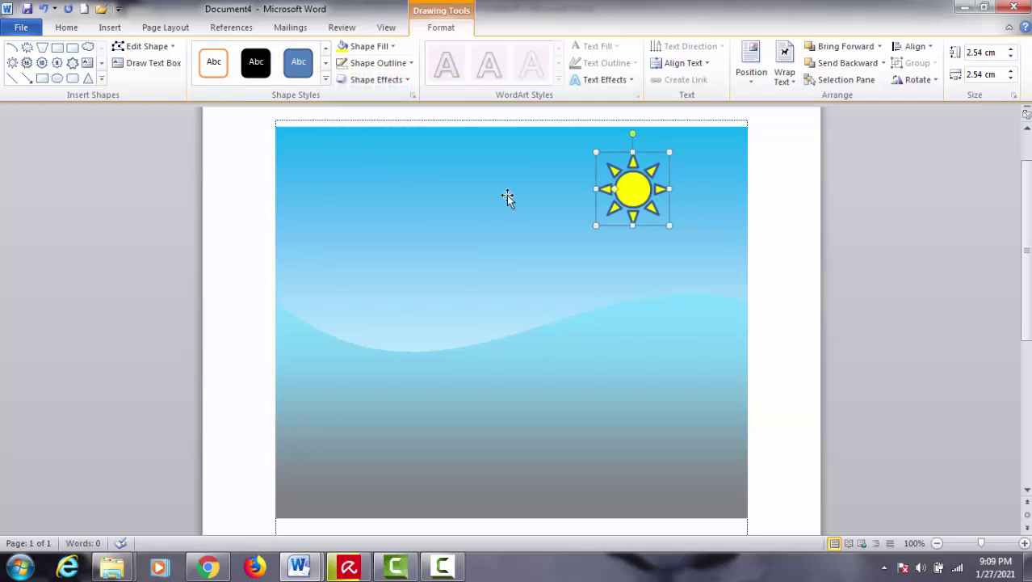
left_click_drag(630, 188, 664, 173)
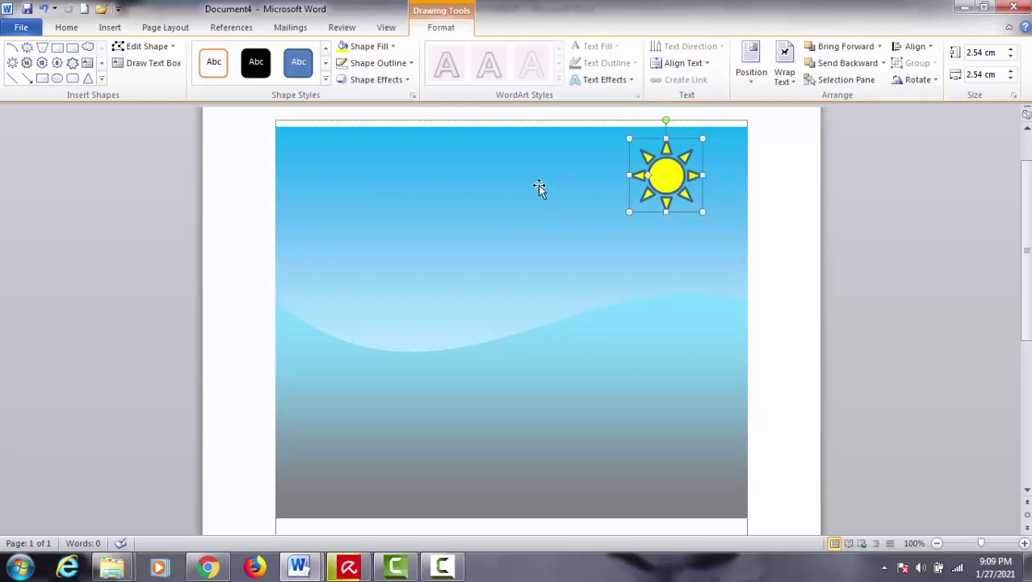
left_click(239, 165)
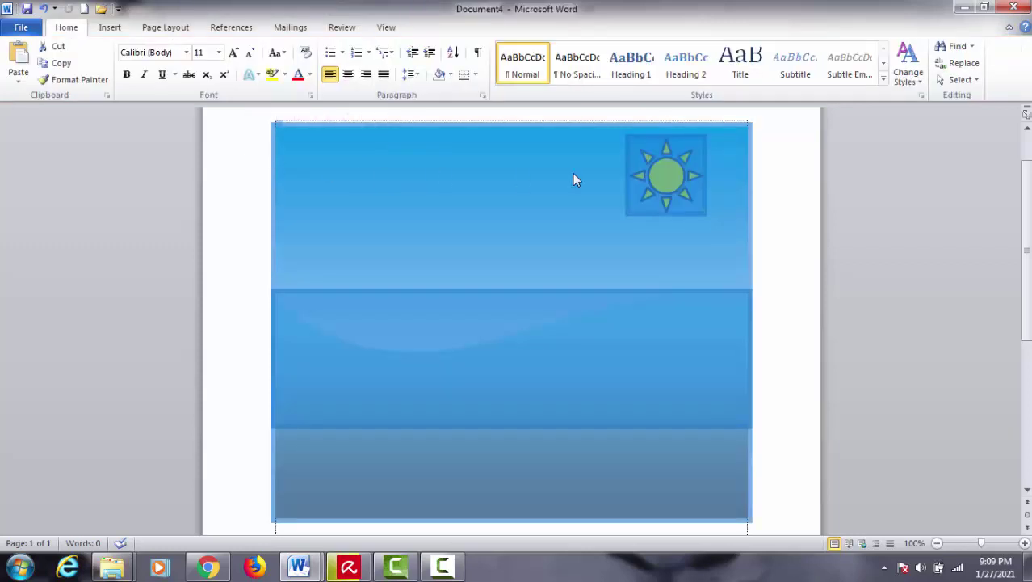
left_click(756, 191)
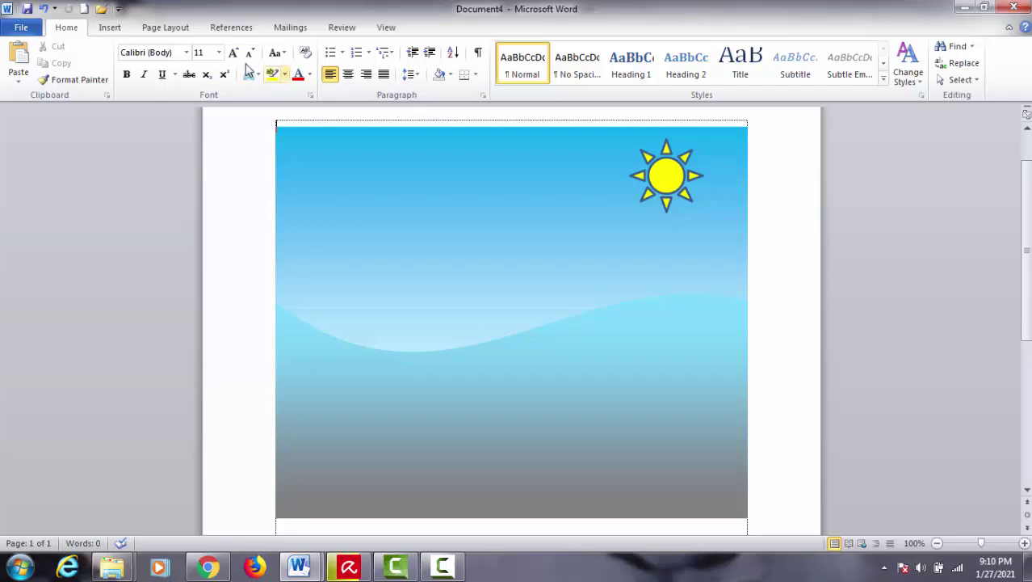
Draw a beige-filled cloud in the upper-left sky
left_click(114, 29)
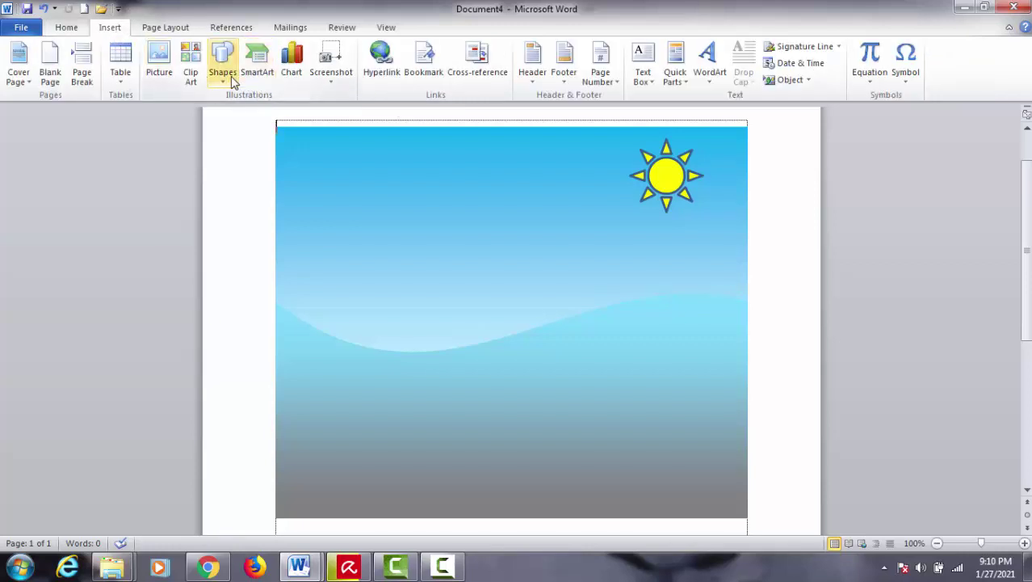
left_click(230, 81)
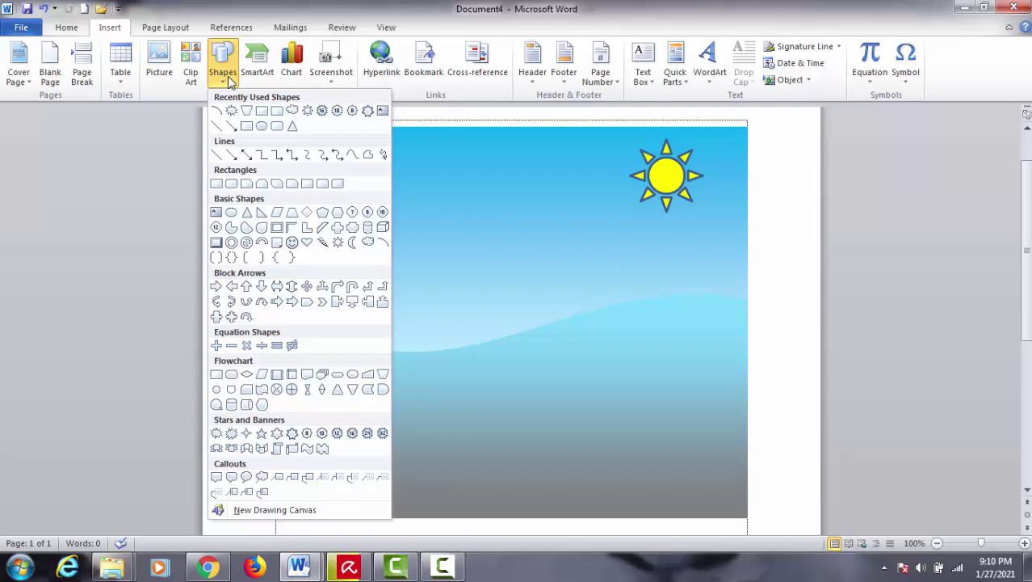
left_click(292, 111)
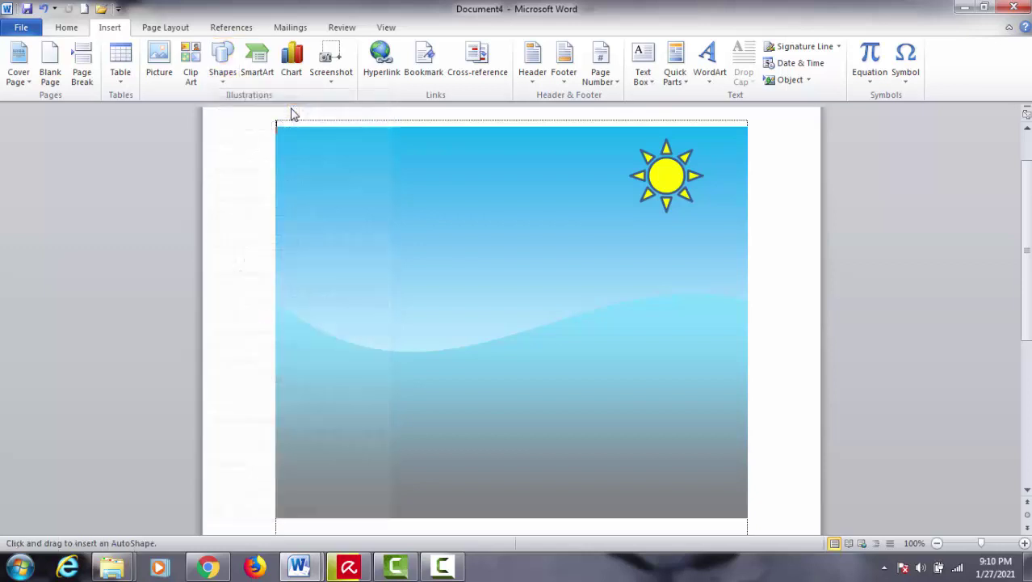
mouse_move(310, 148)
left_mouse_down()
mouse_move(420, 214)
mouse_move(432, 236)
left_mouse_up()
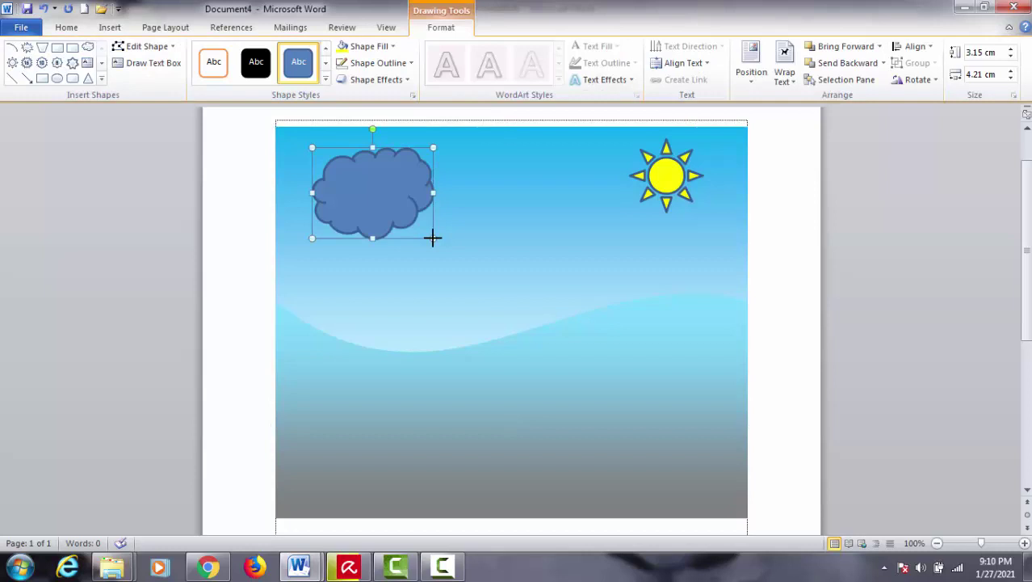
left_click(383, 46)
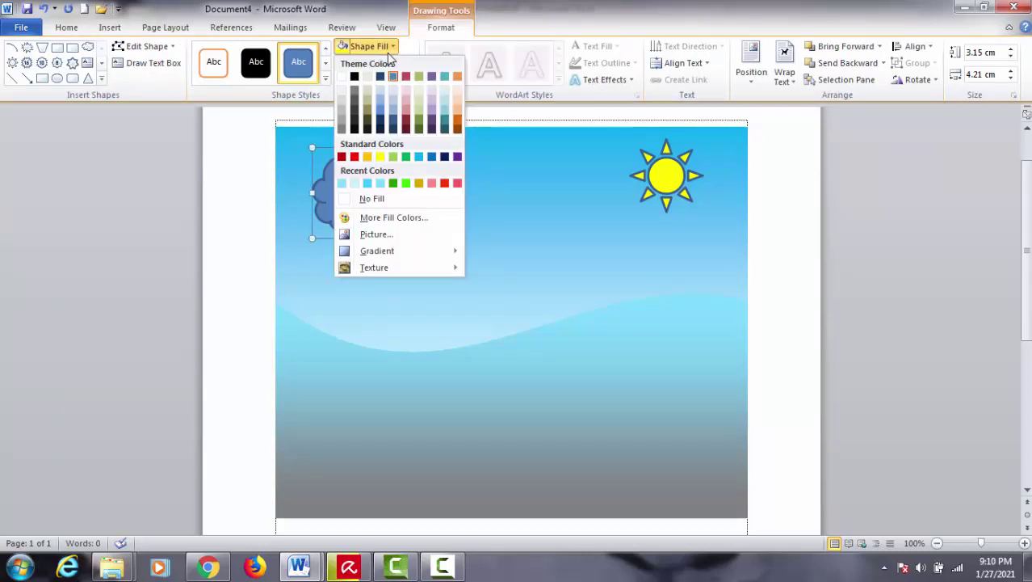
left_click(369, 90)
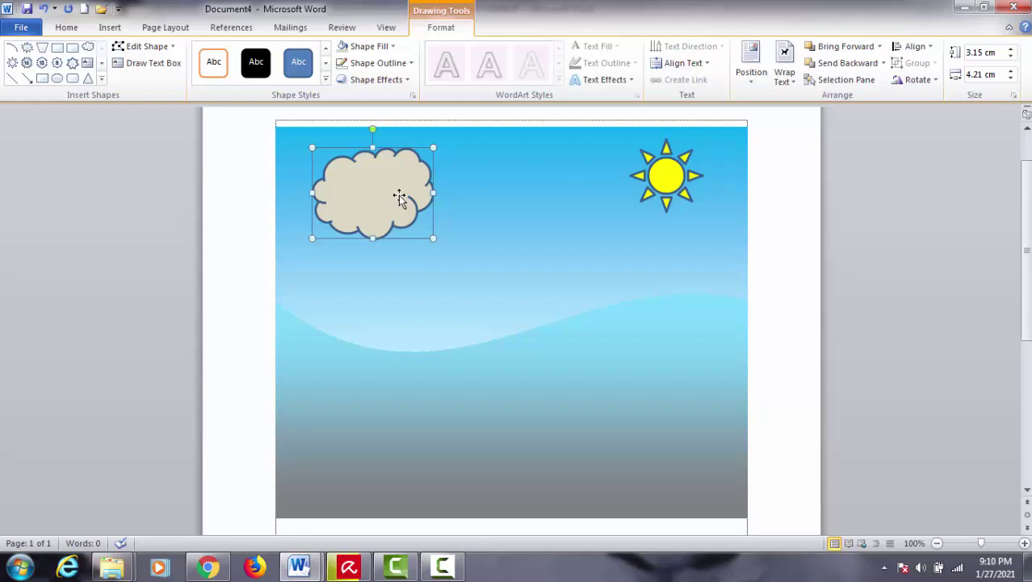
Copy the cloud to make three, and shrink the lowest one to a smaller size
mouse_move(399, 197)
left_mouse_down()
mouse_move(488, 218)
mouse_move(528, 280)
left_mouse_up()
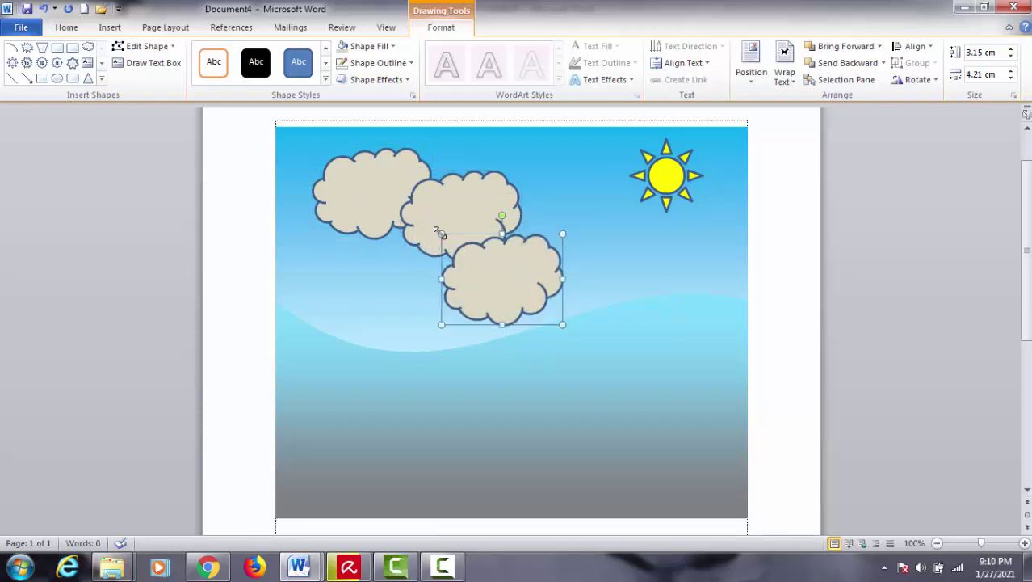
left_click_drag(441, 235, 463, 255)
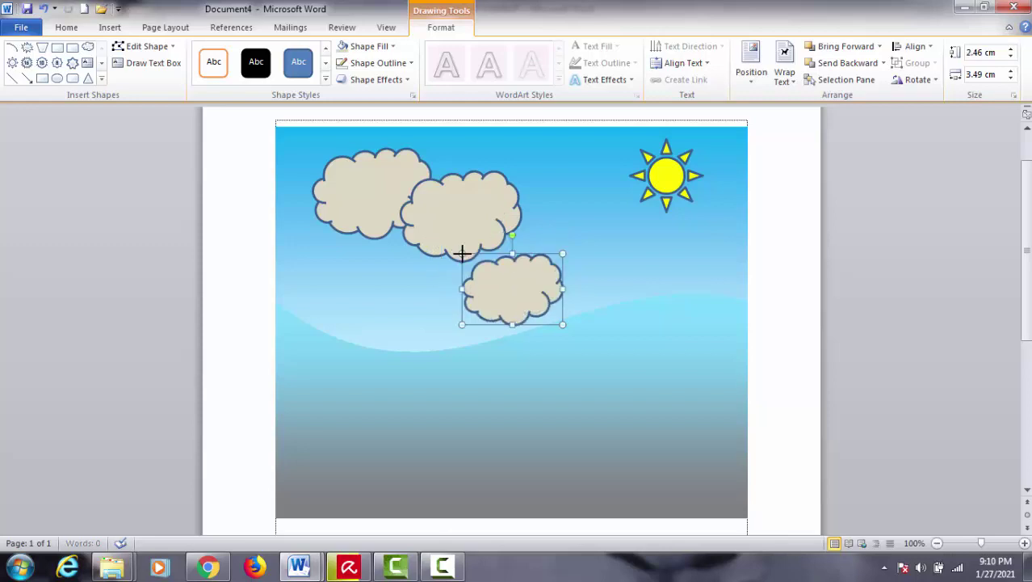
left_click(606, 285)
left_click(799, 279)
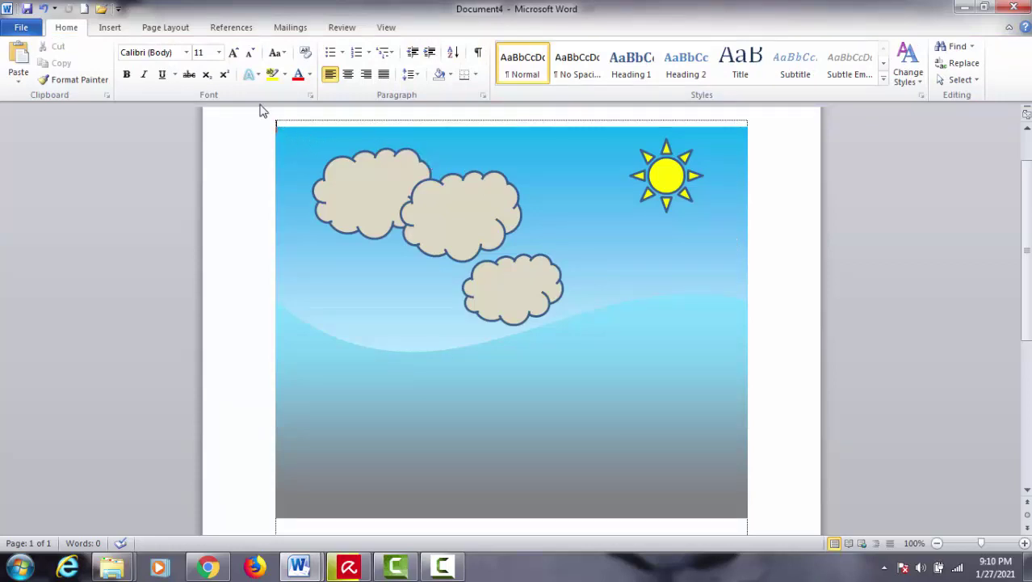
left_click(112, 28)
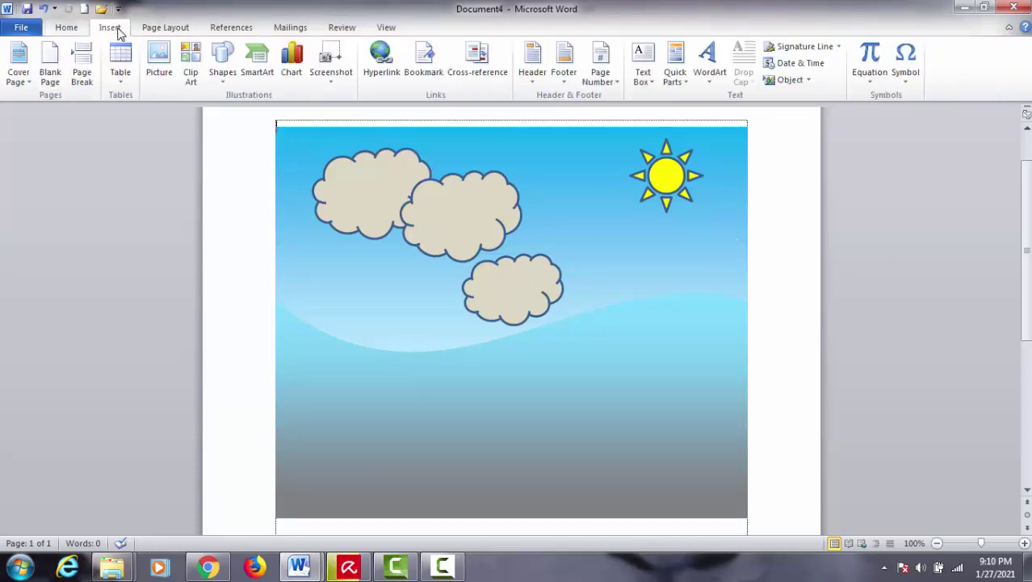
Draw an isosceles triangle, 2.54 by 5.74 cm, below the smallest cloud
left_click(218, 80)
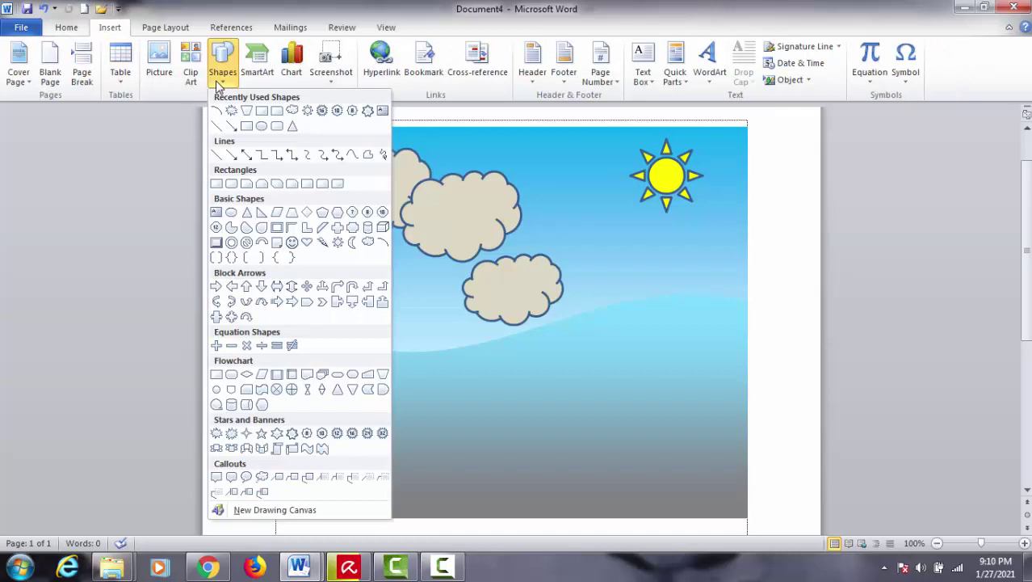
left_click(246, 213)
mouse_move(243, 212)
left_mouse_down()
mouse_move(328, 284)
mouse_move(507, 340)
mouse_move(620, 325)
mouse_move(523, 325)
mouse_move(534, 327)
left_mouse_up()
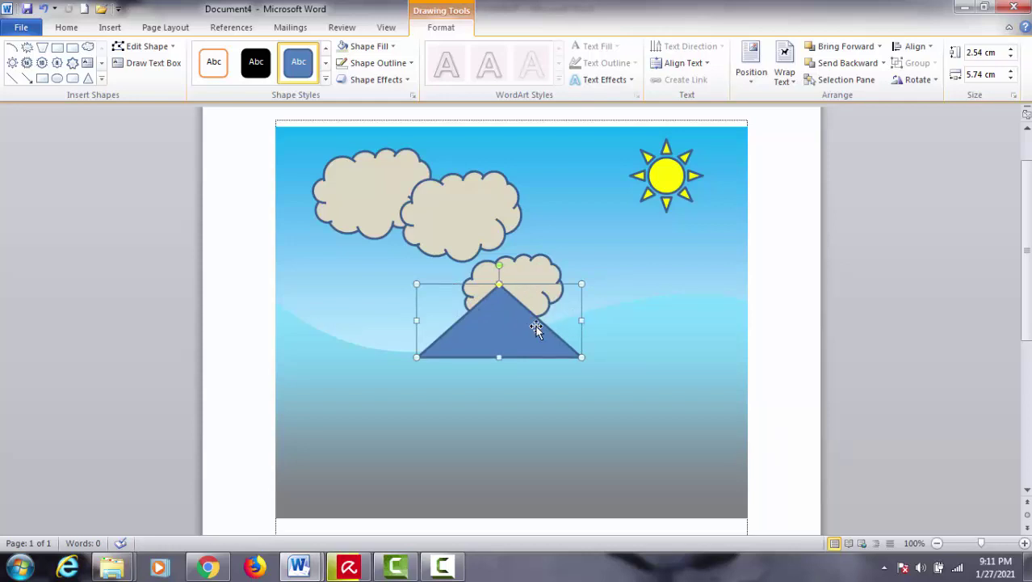
Replace the triangle's blue fill with the Medium wood texture through Format Shape
right_click(538, 326)
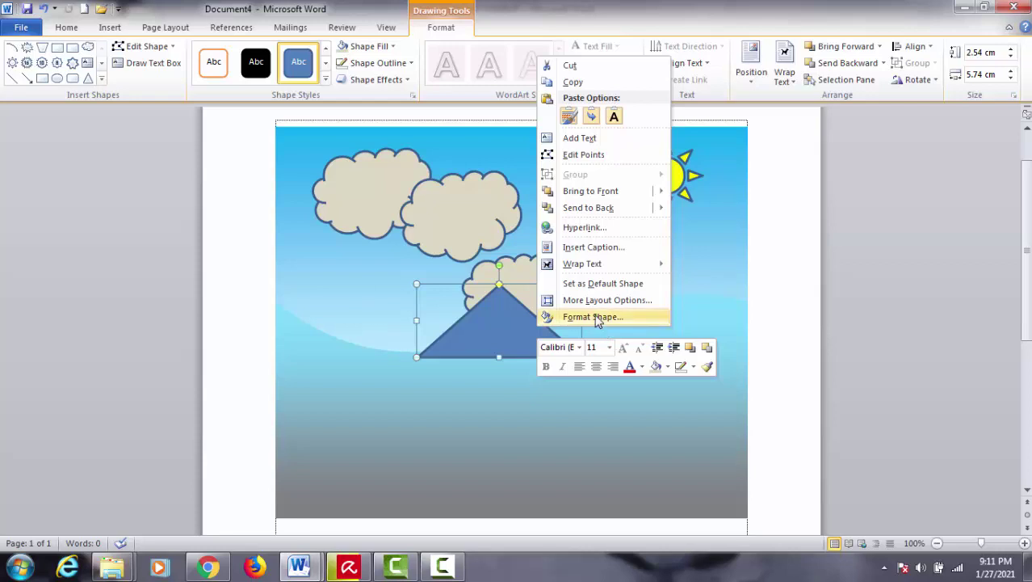
left_click(596, 317)
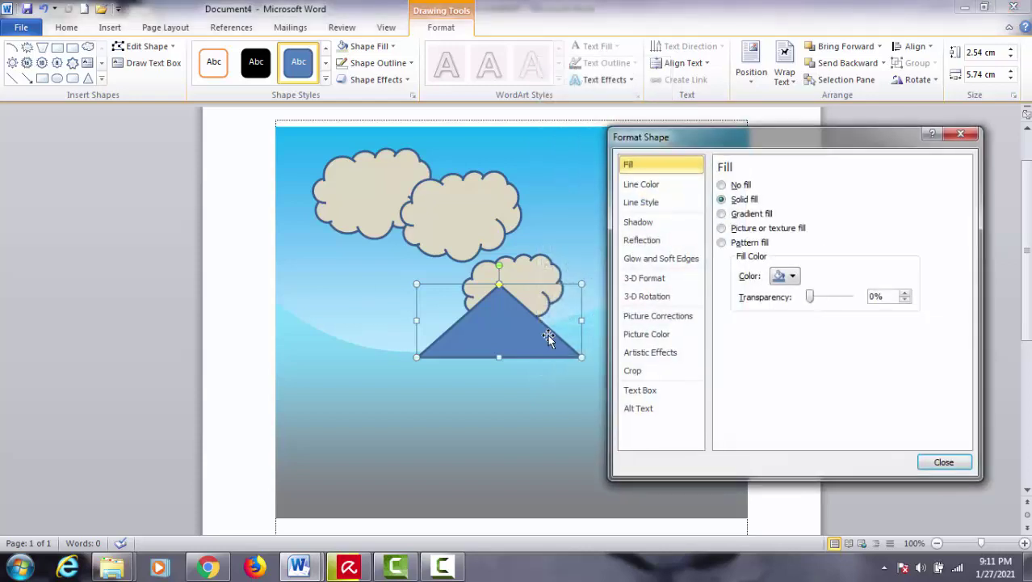
left_click(750, 231)
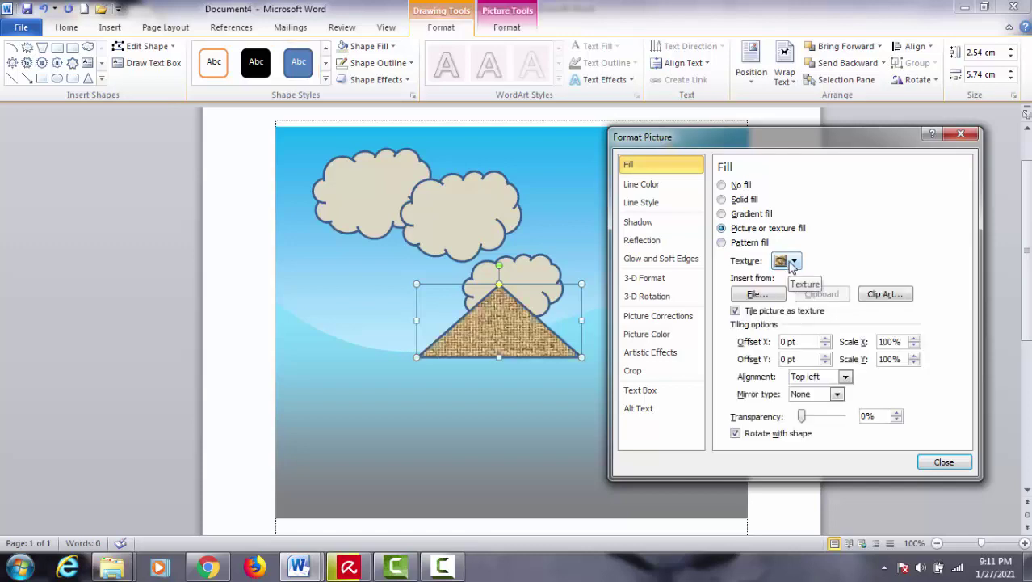
left_click(794, 261)
left_click(795, 262)
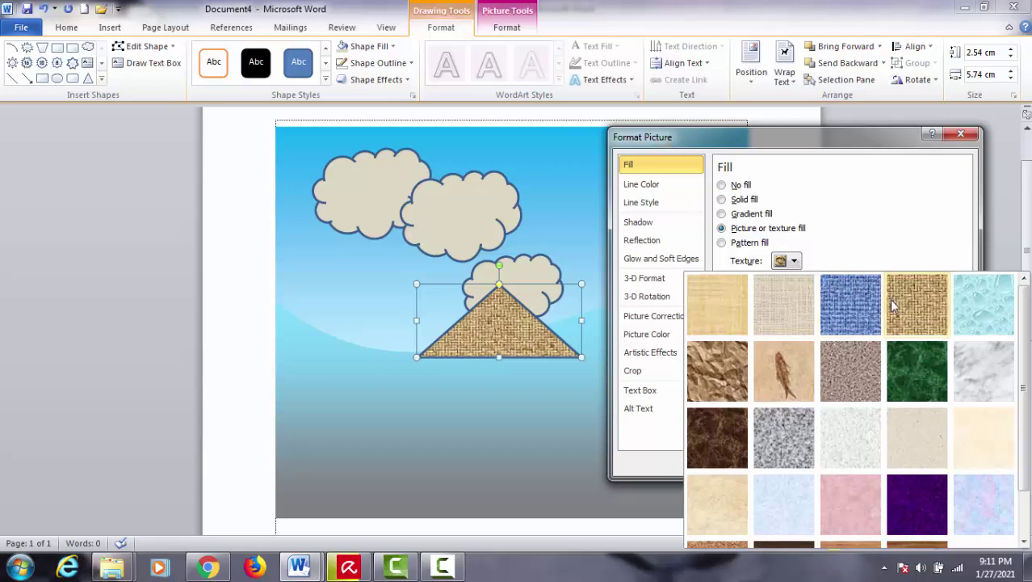
scroll(780, 381, "down", 1)
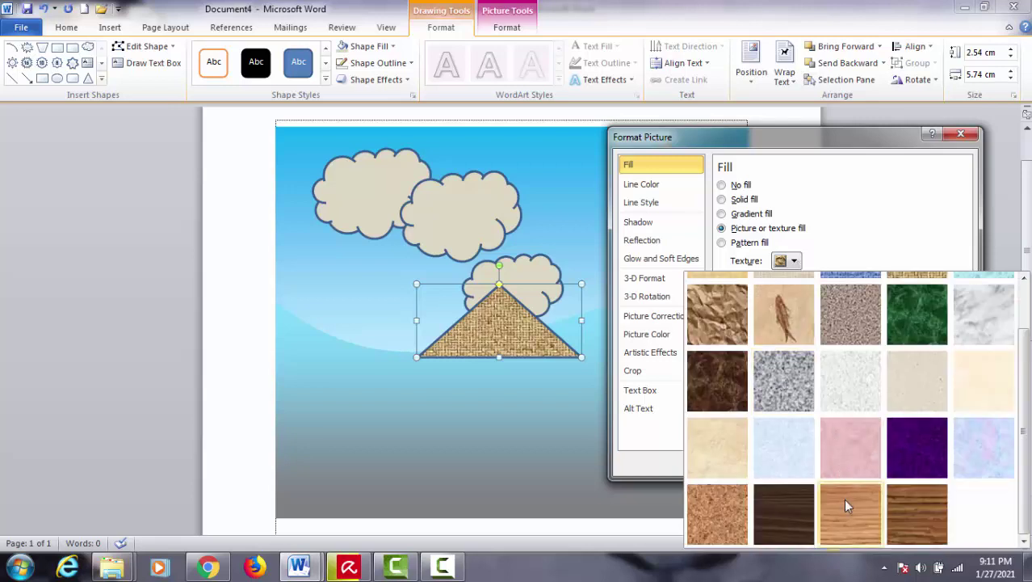
left_click(914, 509)
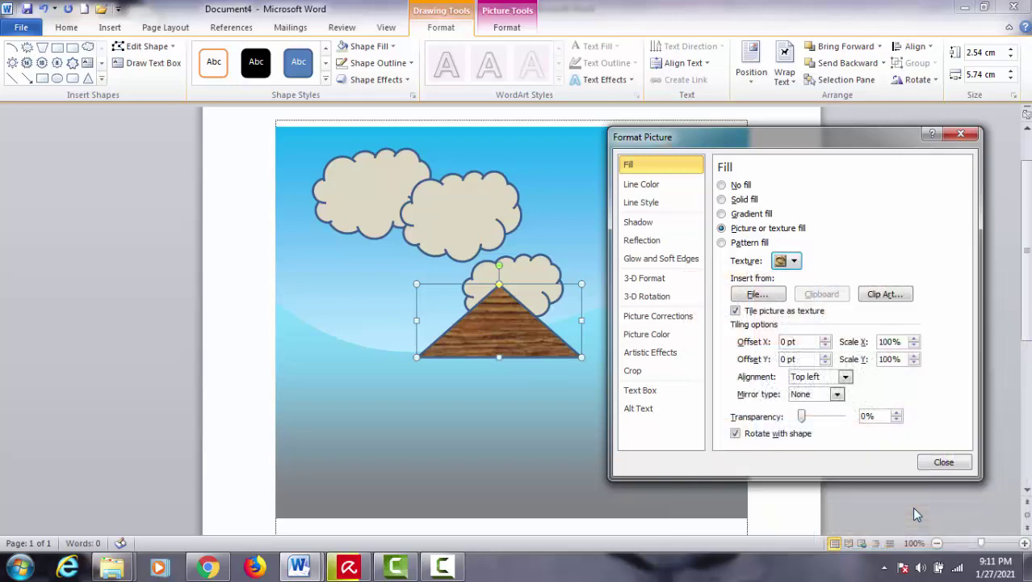
left_click(930, 466)
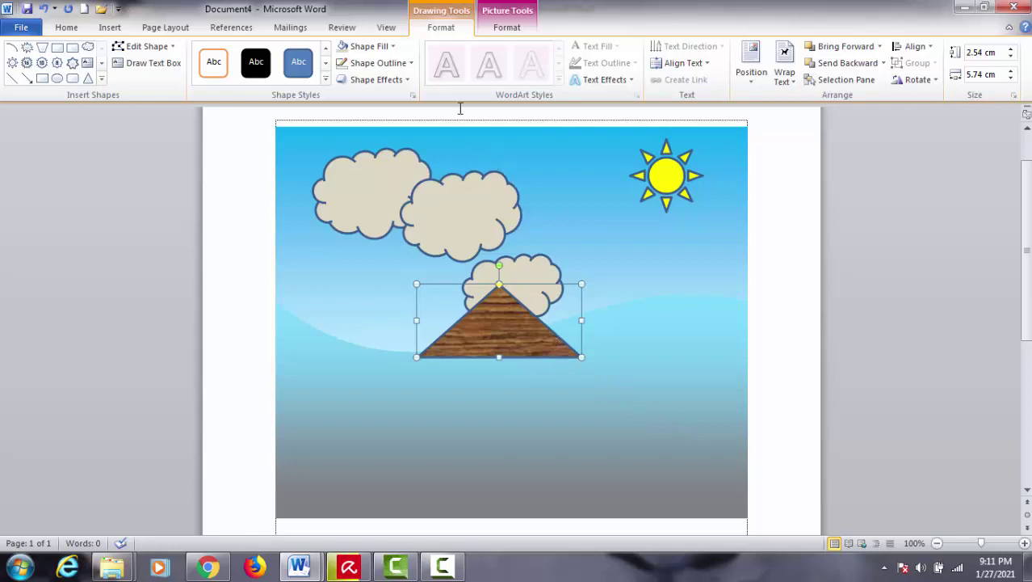
Give the wooden triangle a 3 pt black outline
left_click(410, 64)
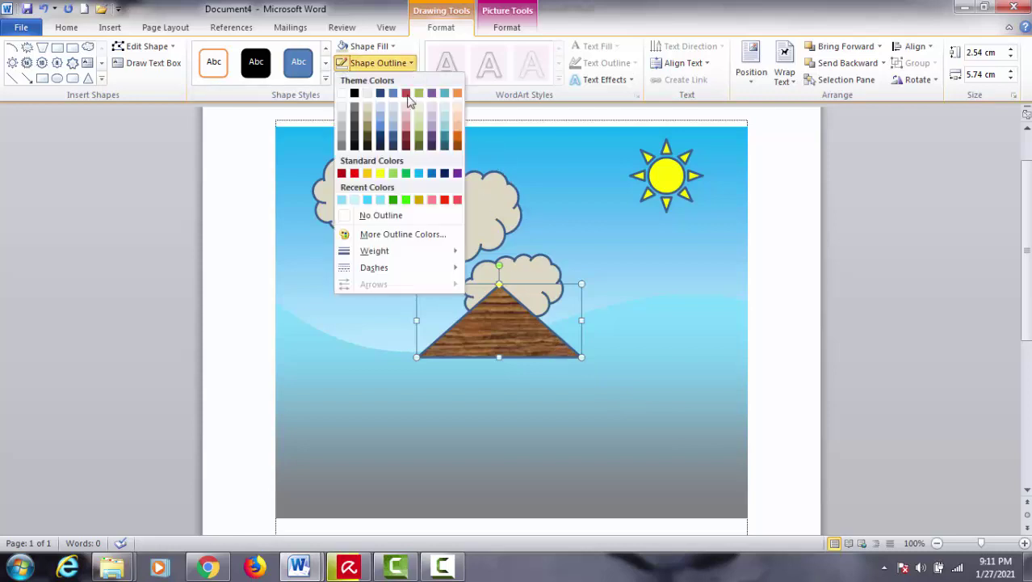
mouse_move(408, 251)
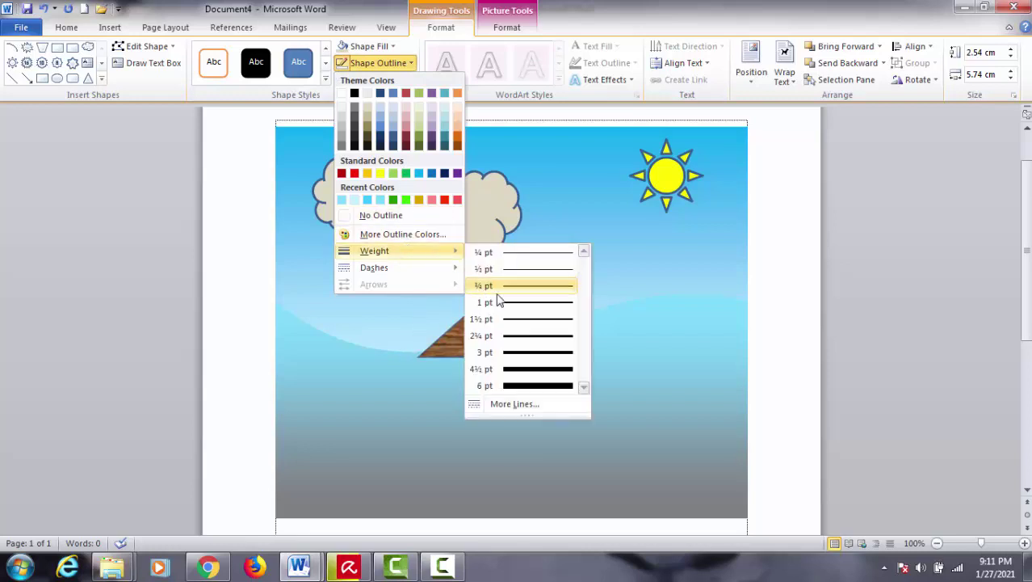
left_click(526, 358)
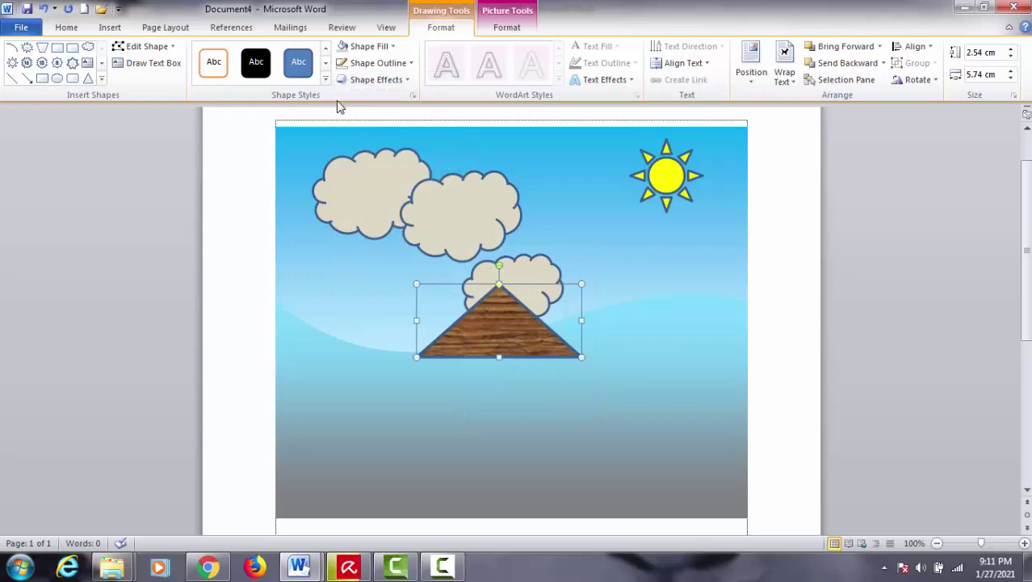
left_click(371, 46)
left_click(384, 49)
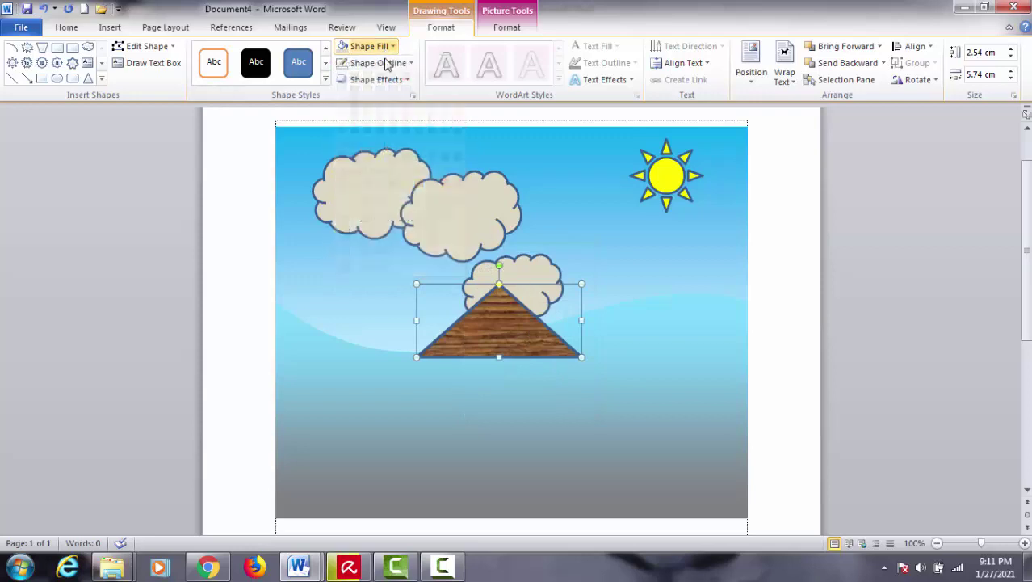
left_click(388, 64)
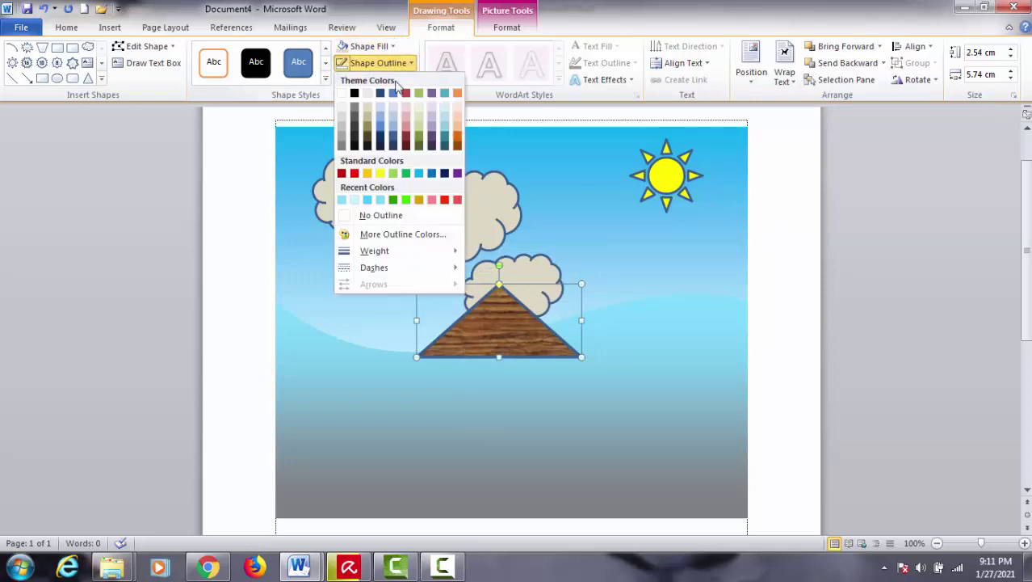
left_click(354, 93)
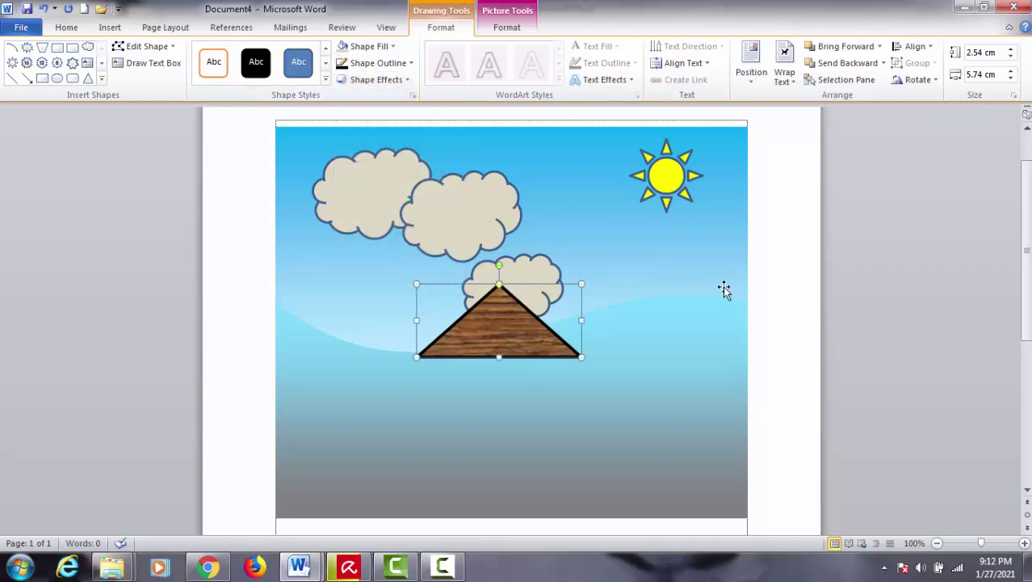
left_click(778, 298)
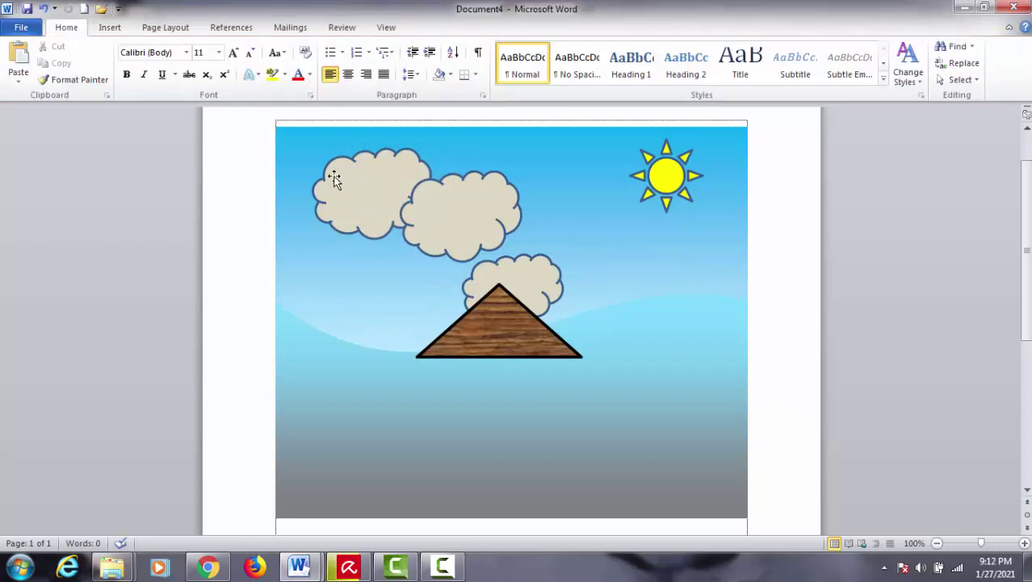
Draw a thin solid-black 0.27 × 4.74 cm bar under the roof; dismiss the colour-scheme warning
left_click(108, 29)
left_click(216, 79)
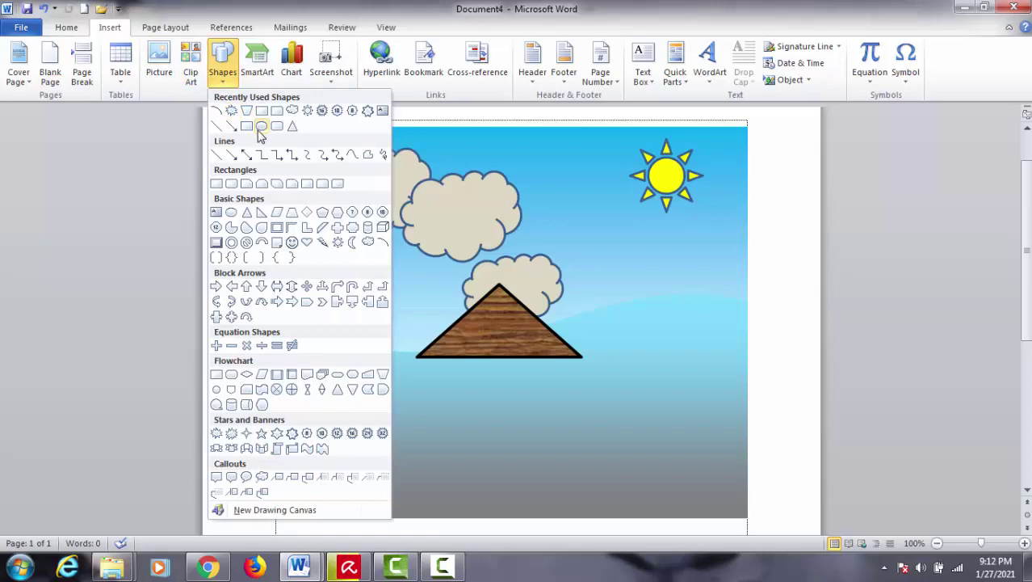
left_click(219, 183)
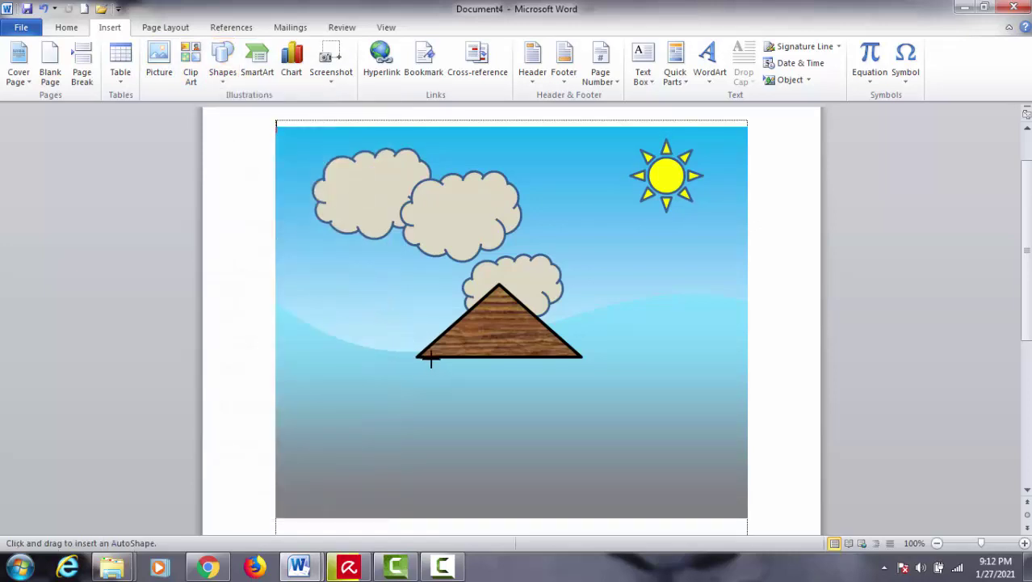
left_click_drag(431, 358, 564, 364)
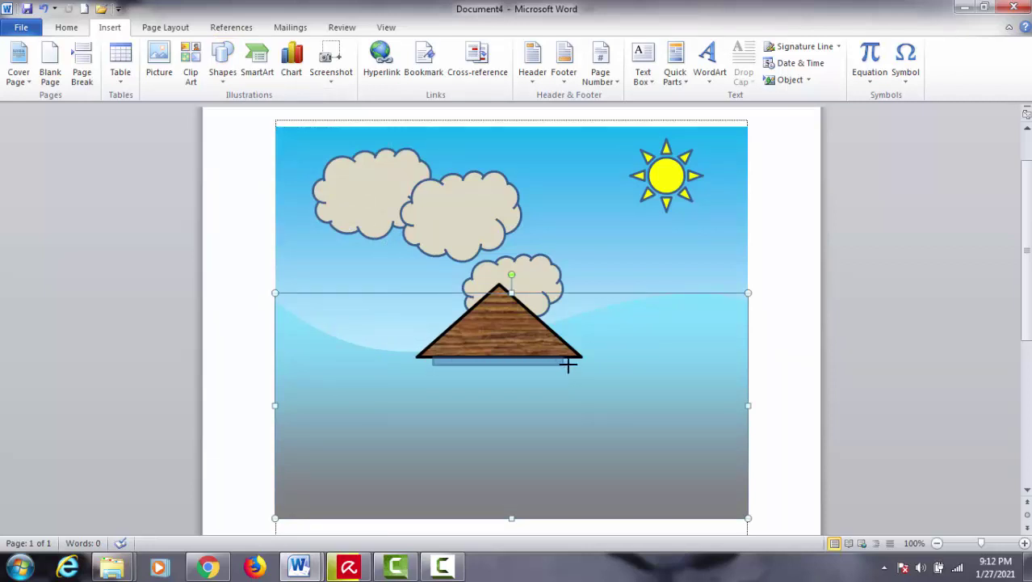
left_click_drag(569, 365, 569, 364)
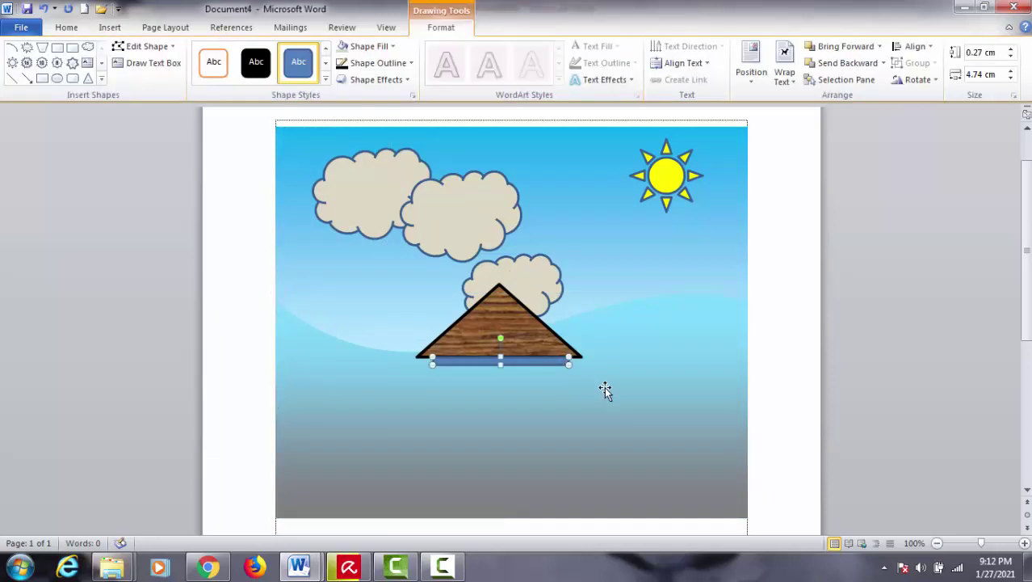
left_click(266, 72)
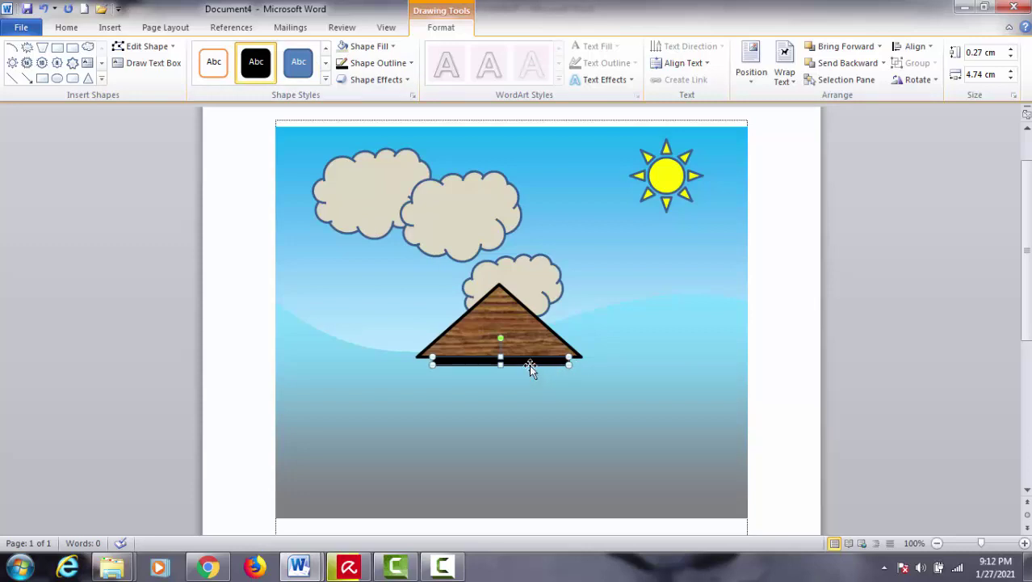
left_click_drag(529, 365, 530, 370)
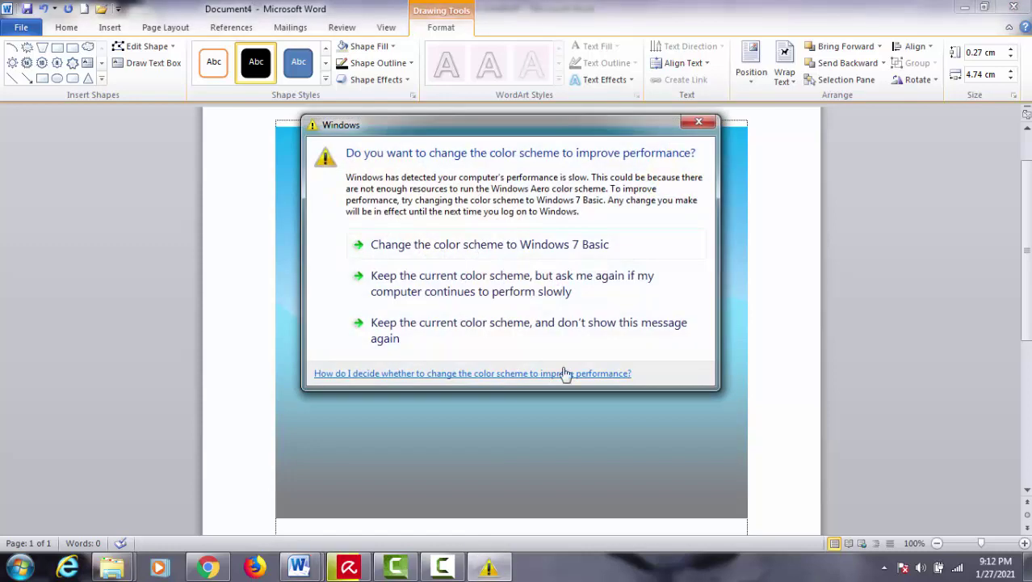
left_click(699, 122)
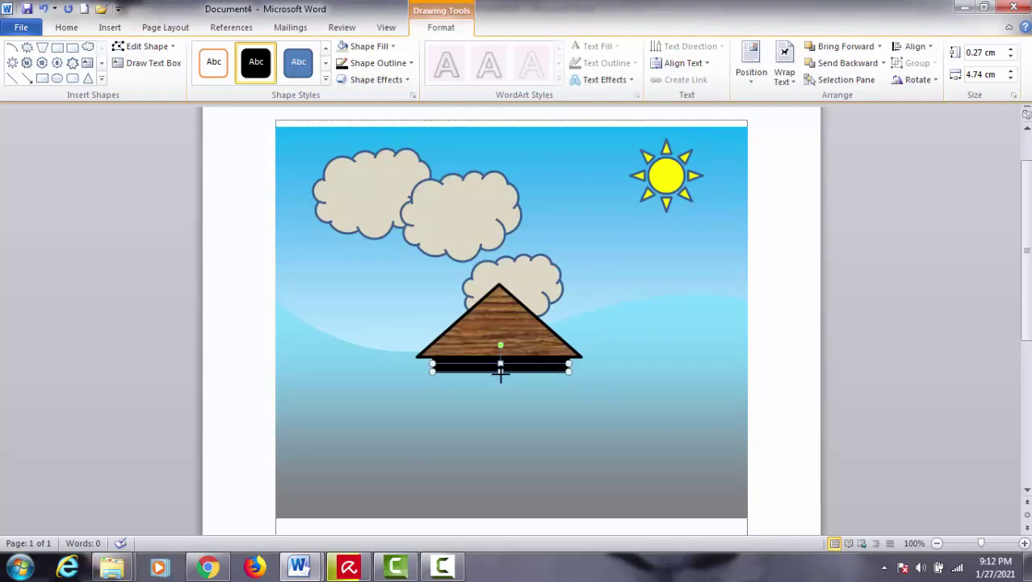
Stretch the black bar down into a 4.1 × 4.42 cm house wall, narrowing its left side
left_click_drag(501, 372, 521, 482)
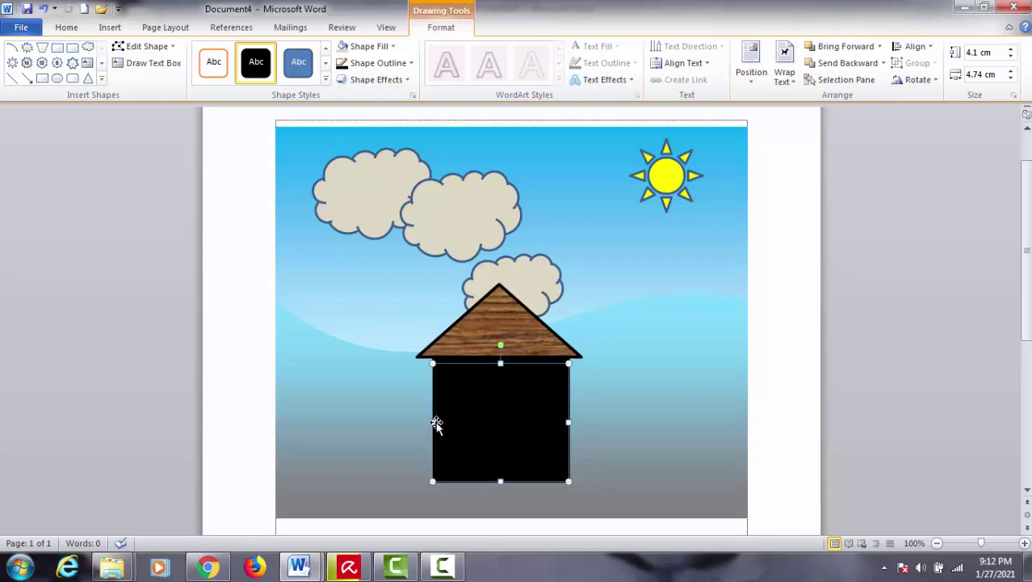
left_click_drag(436, 422, 436, 422)
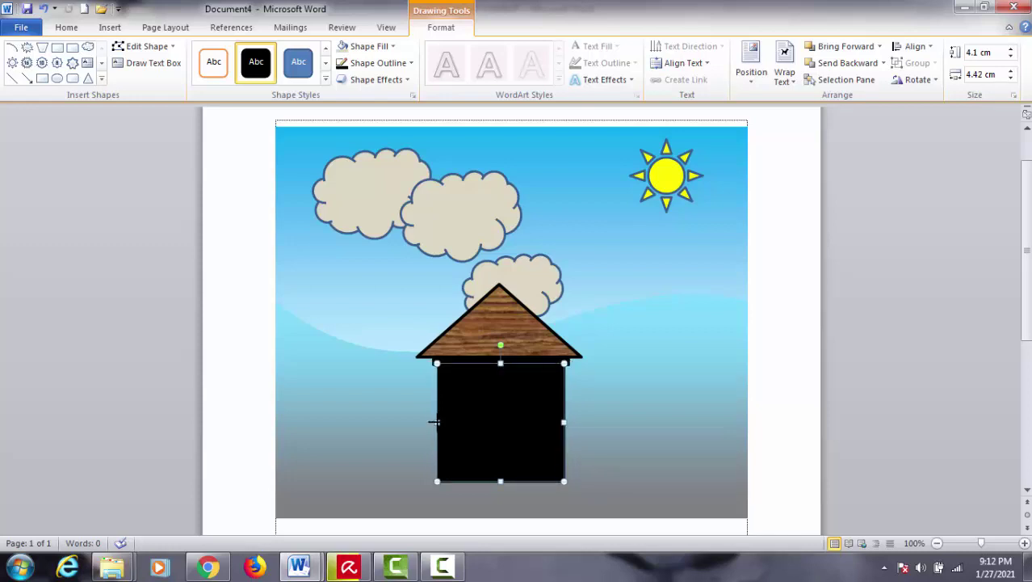
Give the house body a gradient fill whose first stop, at 3%, is gold
right_click(525, 424)
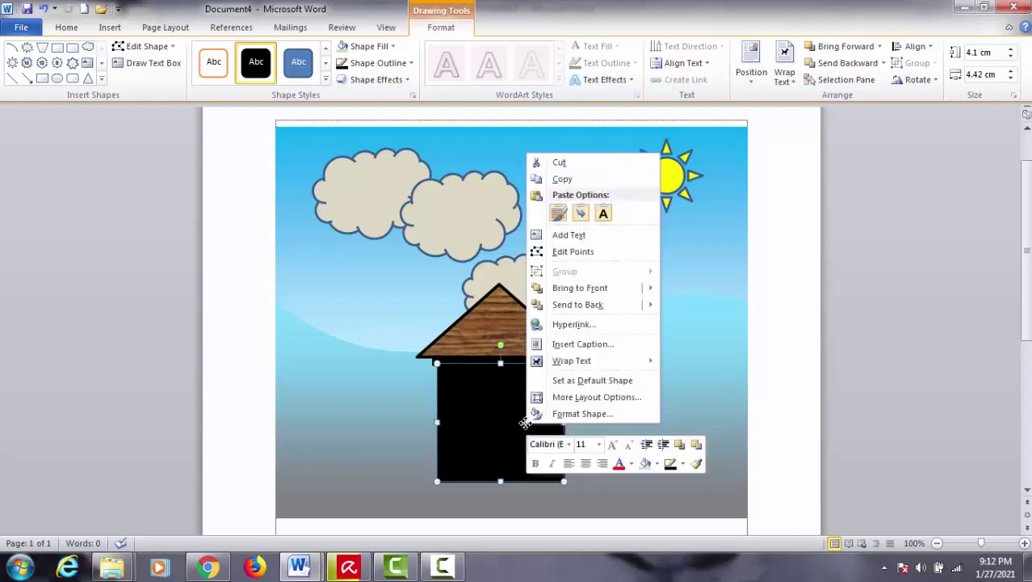
left_click(599, 414)
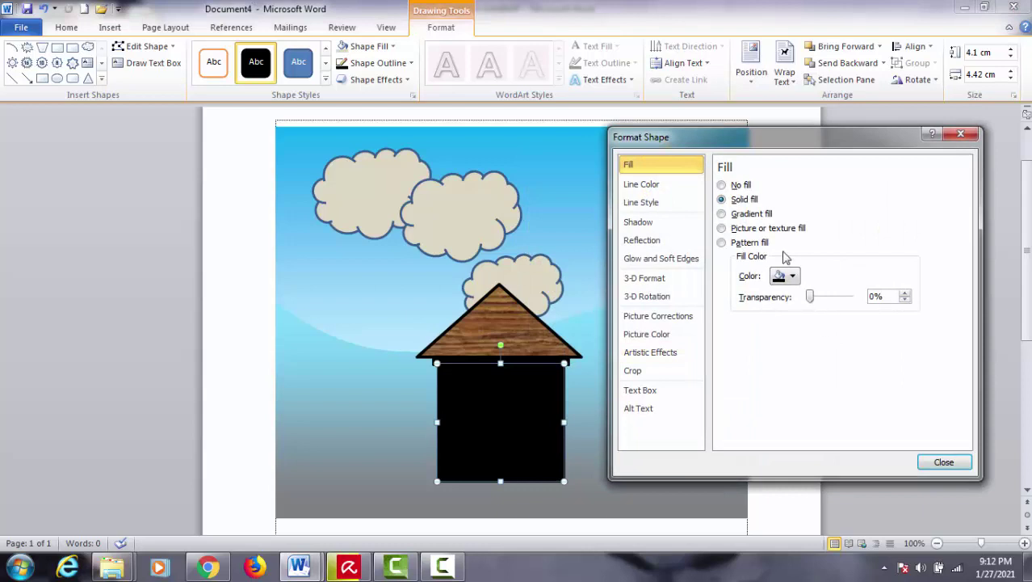
left_click(765, 214)
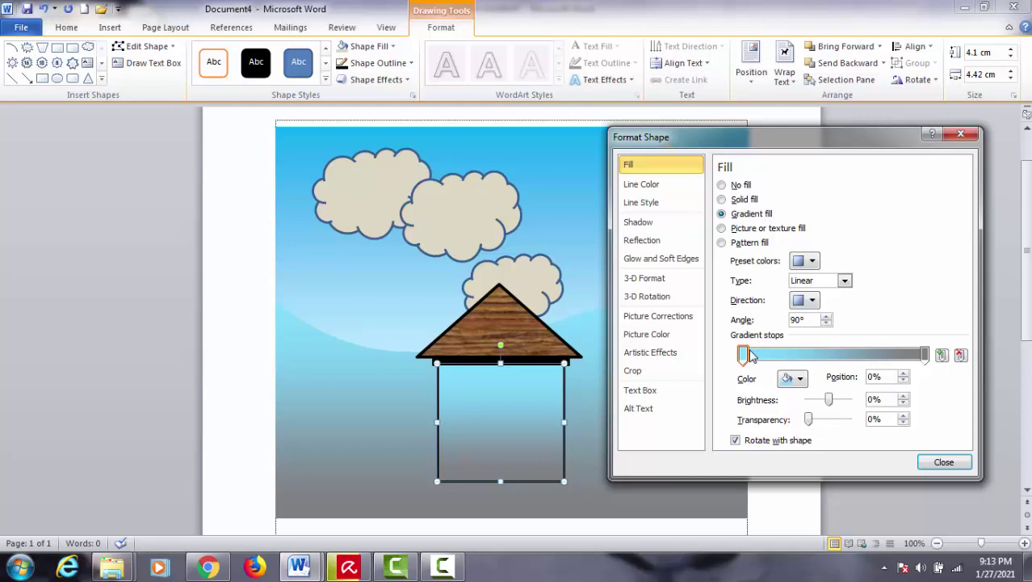
left_click_drag(748, 354, 752, 354)
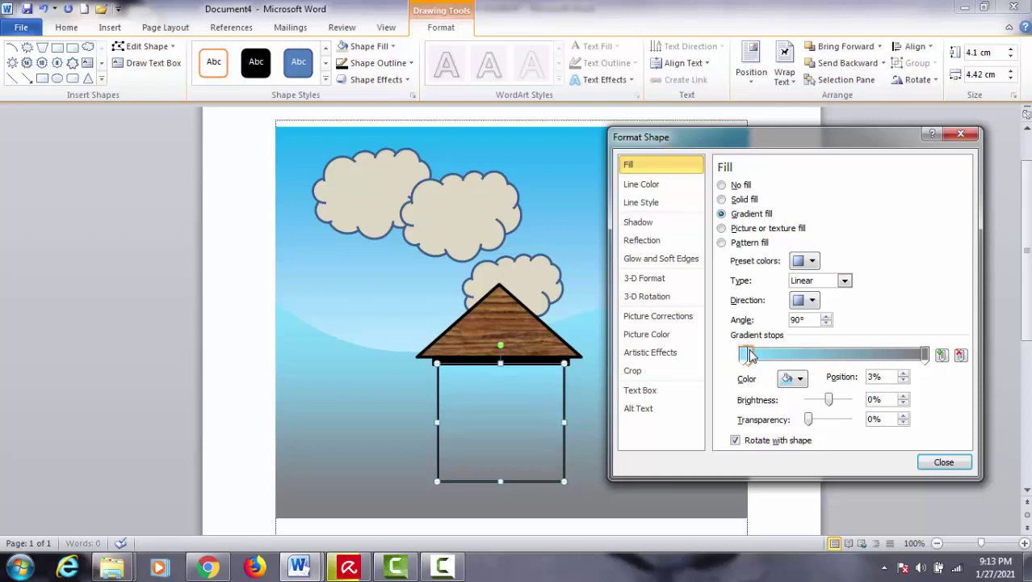
left_click(796, 379)
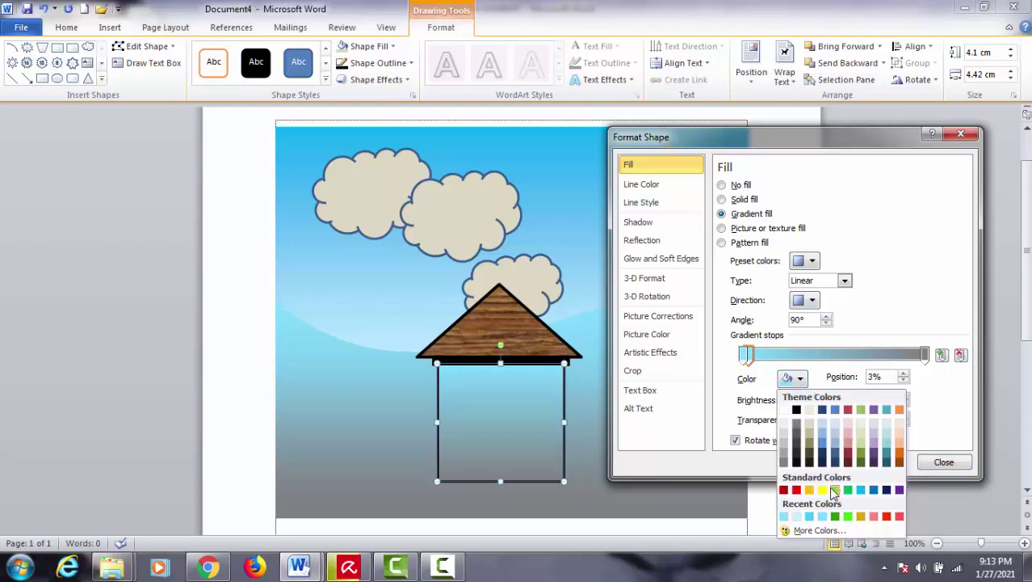
left_click(784, 491)
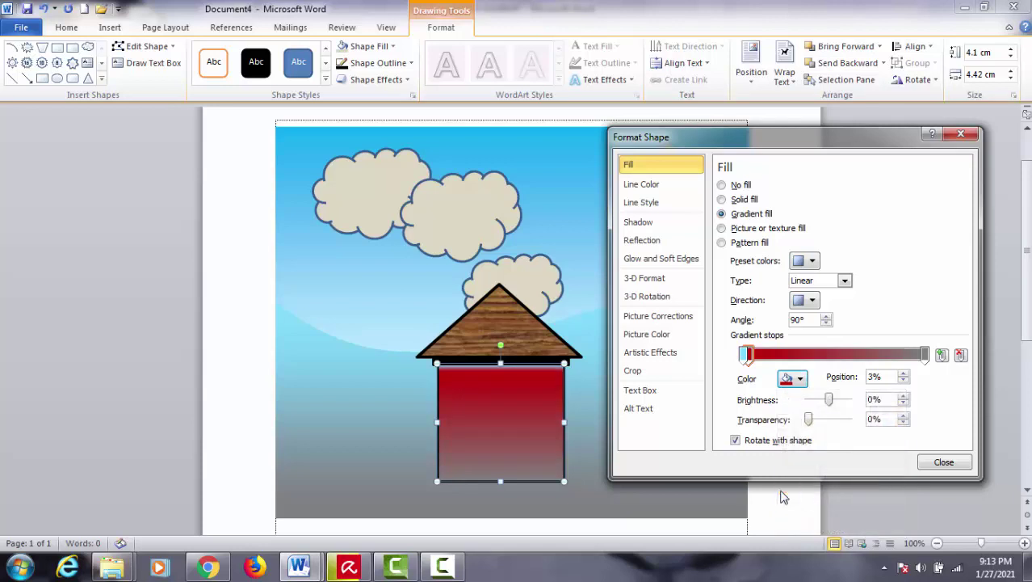
left_click(797, 378)
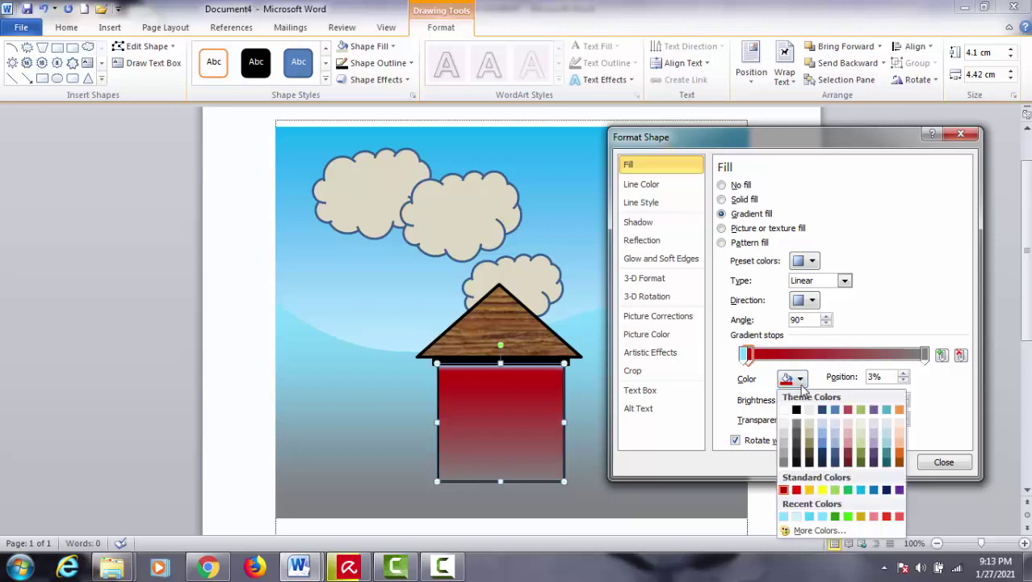
left_click(810, 491)
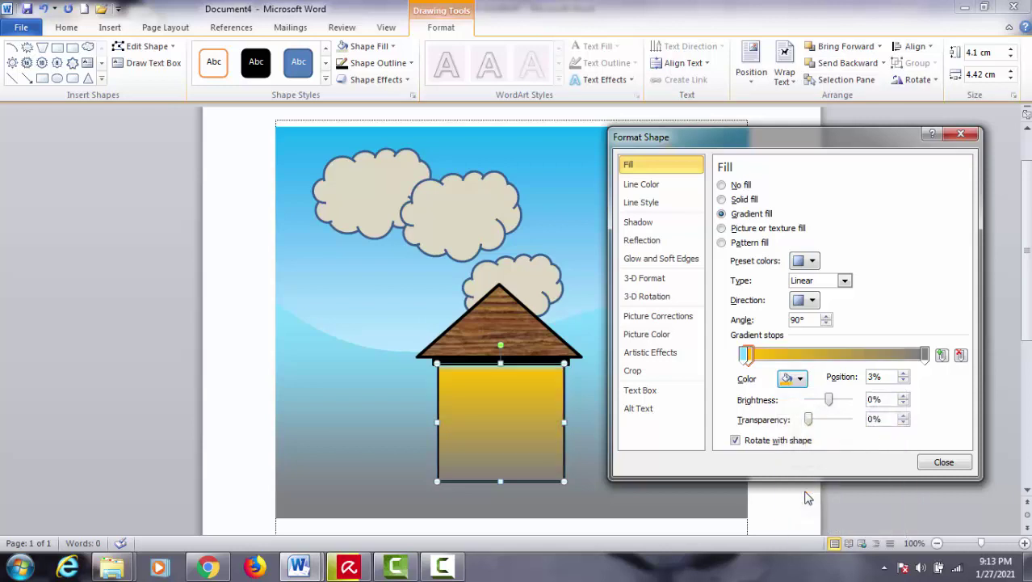
Set the gradient's end stop to dark red
left_click(925, 354)
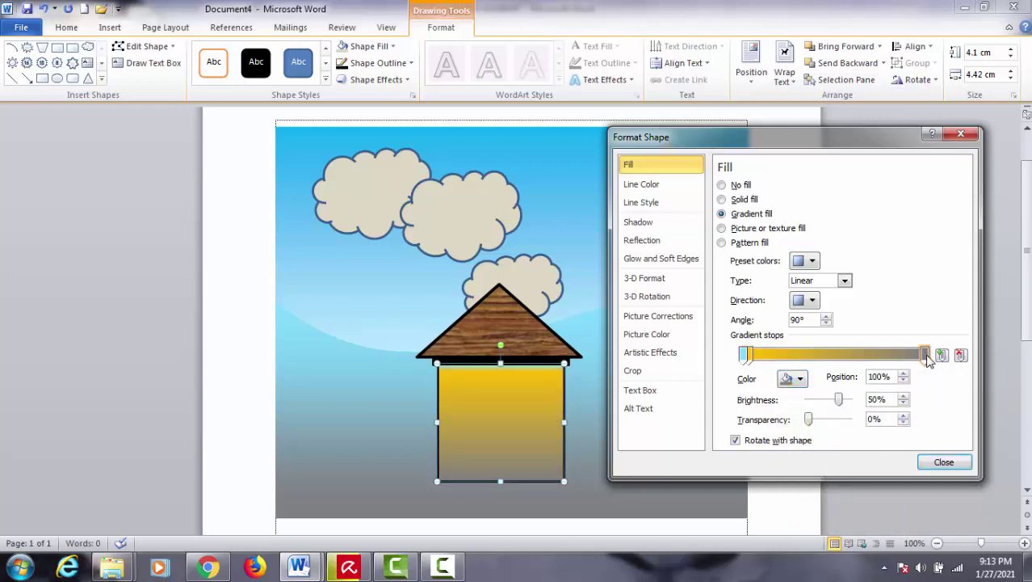
left_click(800, 378)
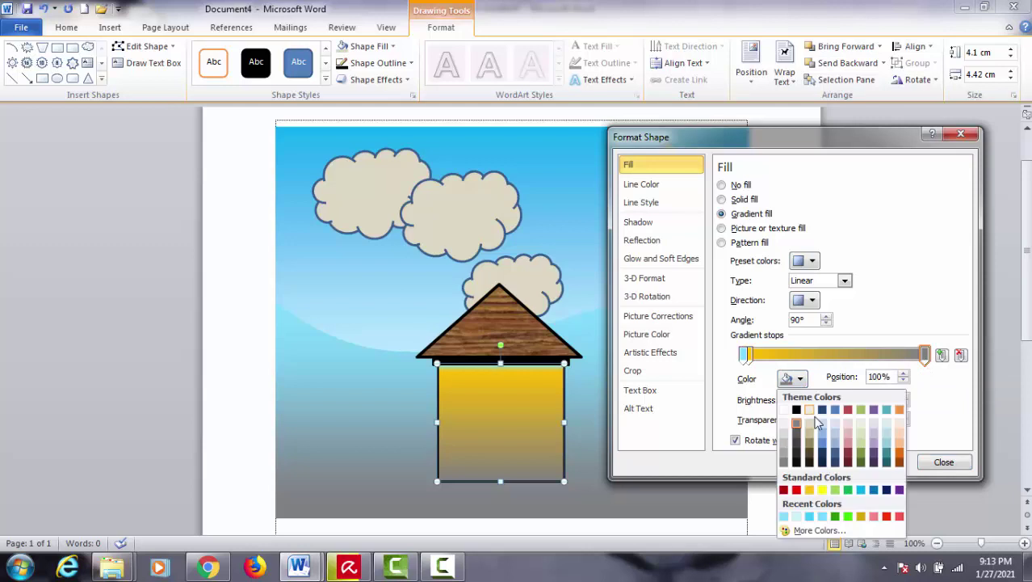
left_click(784, 490)
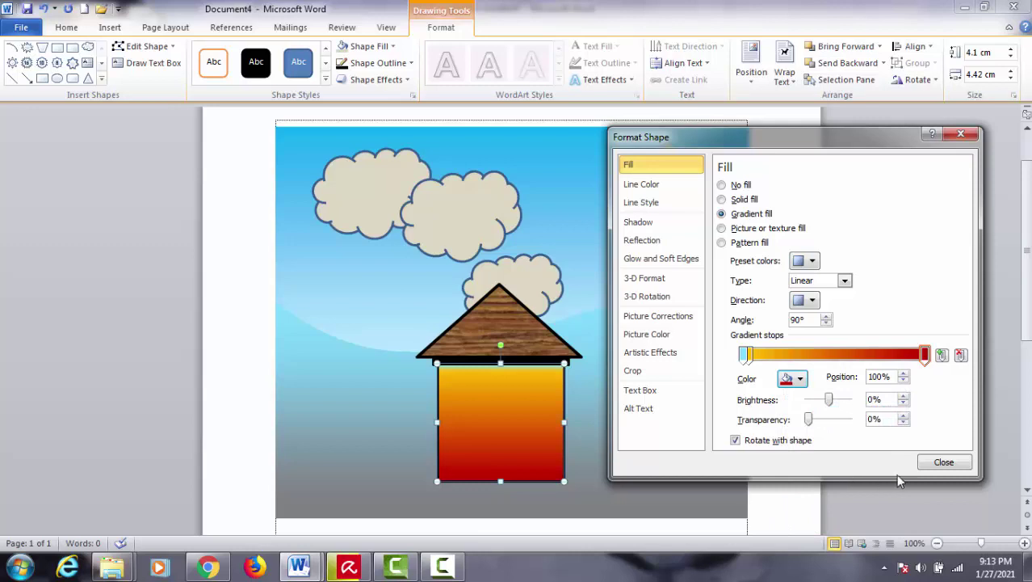
left_click(944, 461)
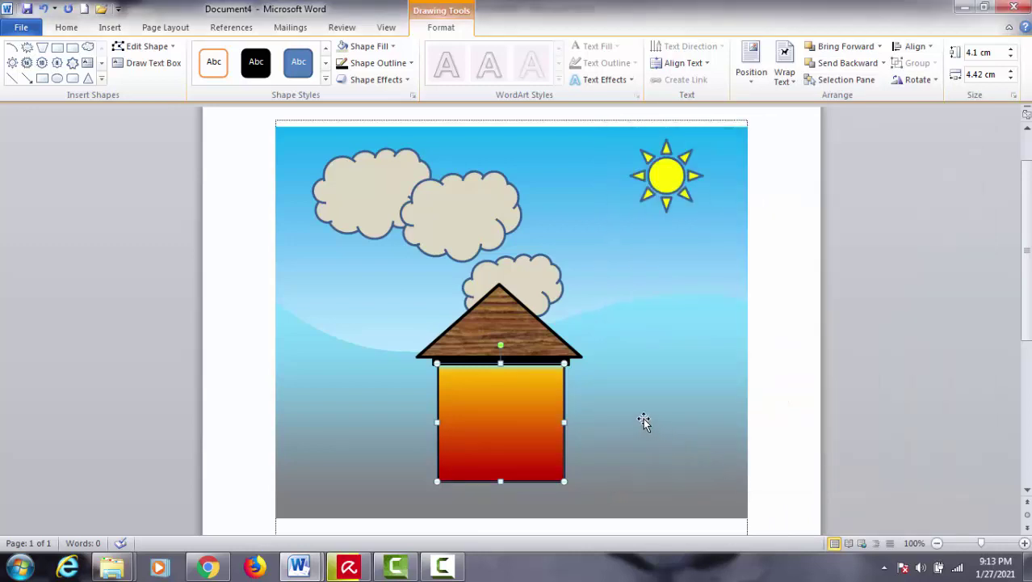
Nudge the gradient house body slightly lower beneath the roof and reopen its Format Shape settings
key("Up")
key("Up")
key("Up")
key("Up")
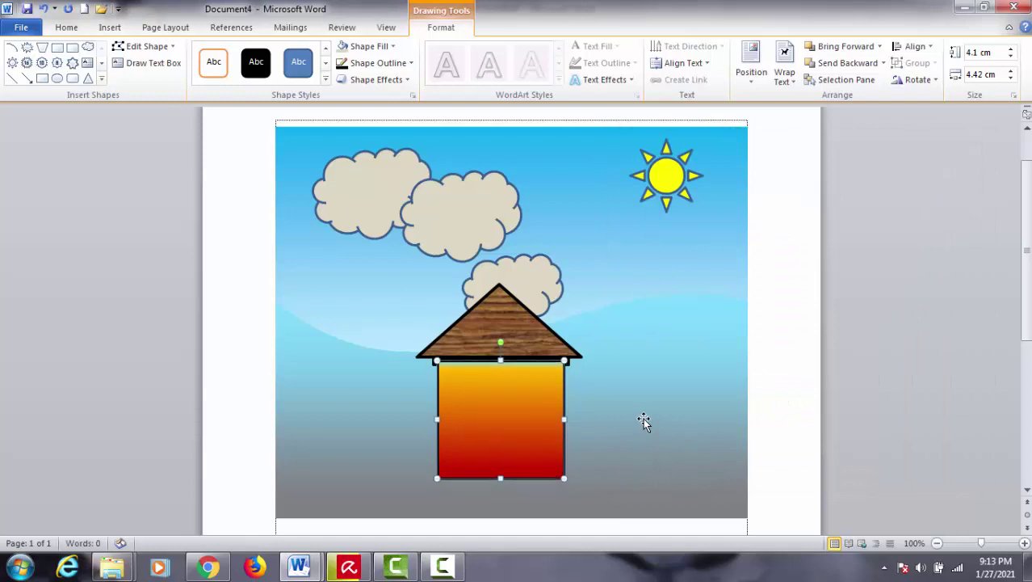
key("Up")
key("Up")
key("Up")
key("Up")
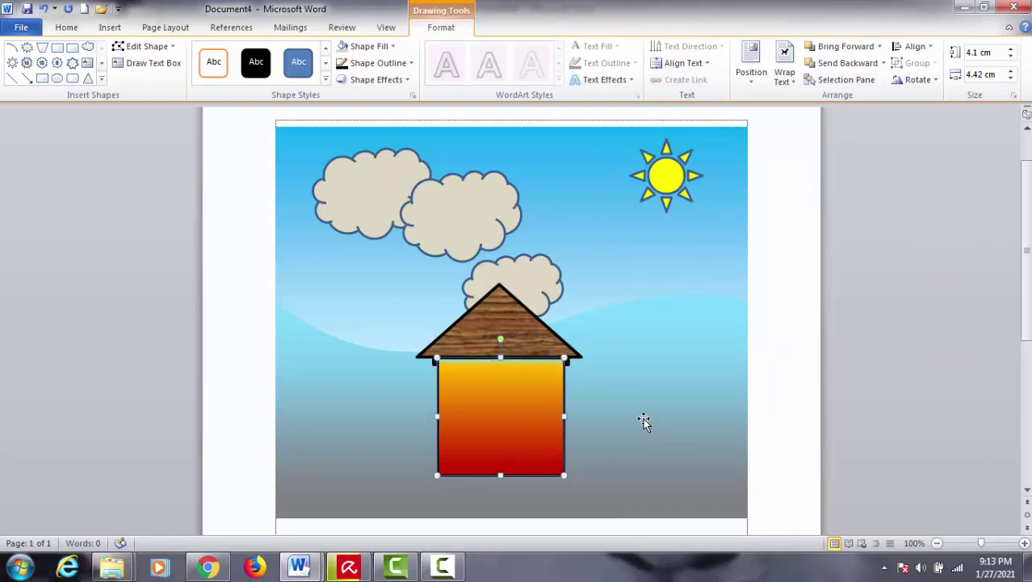
key("Down")
key("Down")
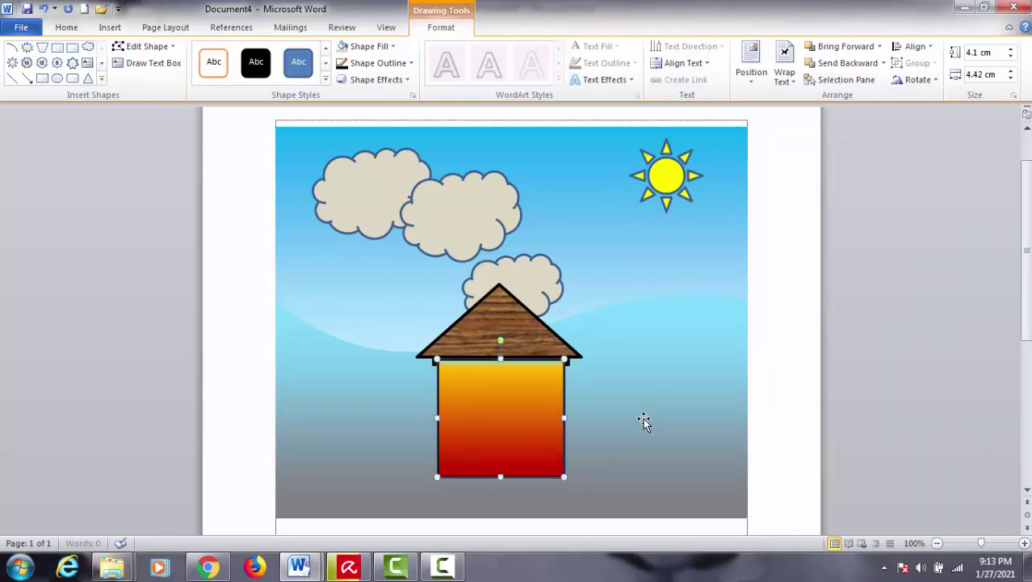
left_click(795, 404)
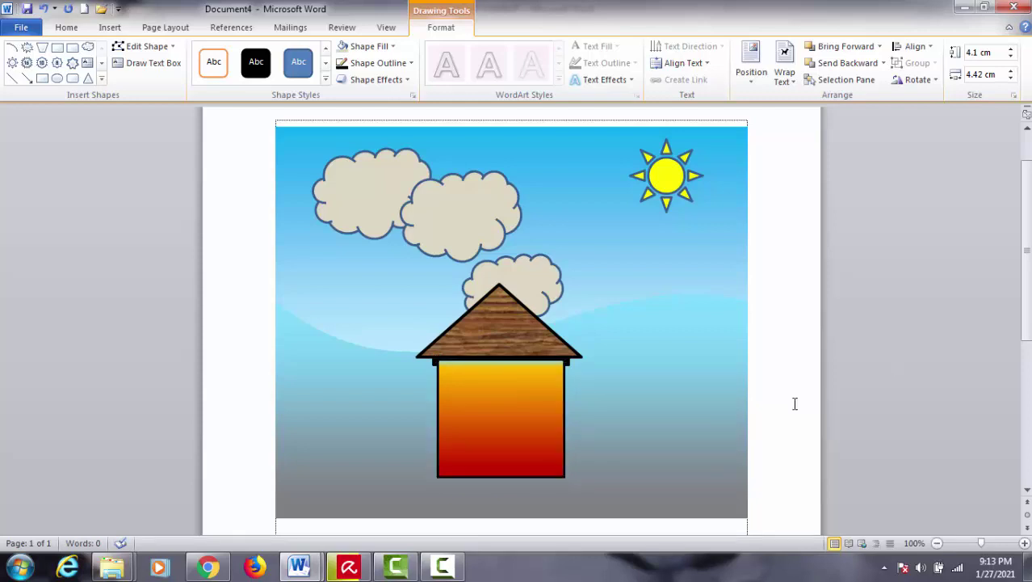
left_click(533, 423)
key("Down")
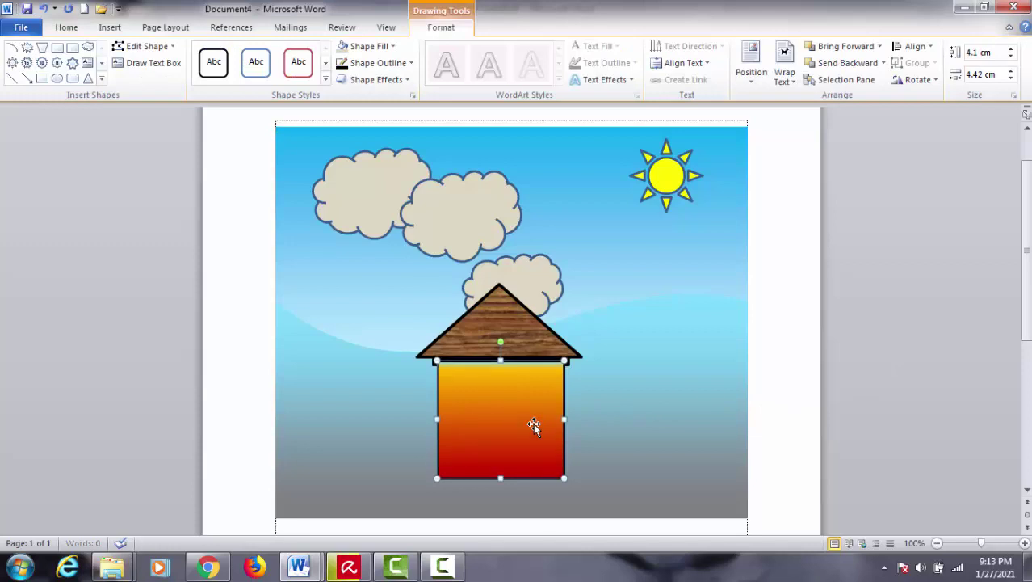
key("Down")
key("Down")
key("Down")
key("Down")
key("Down")
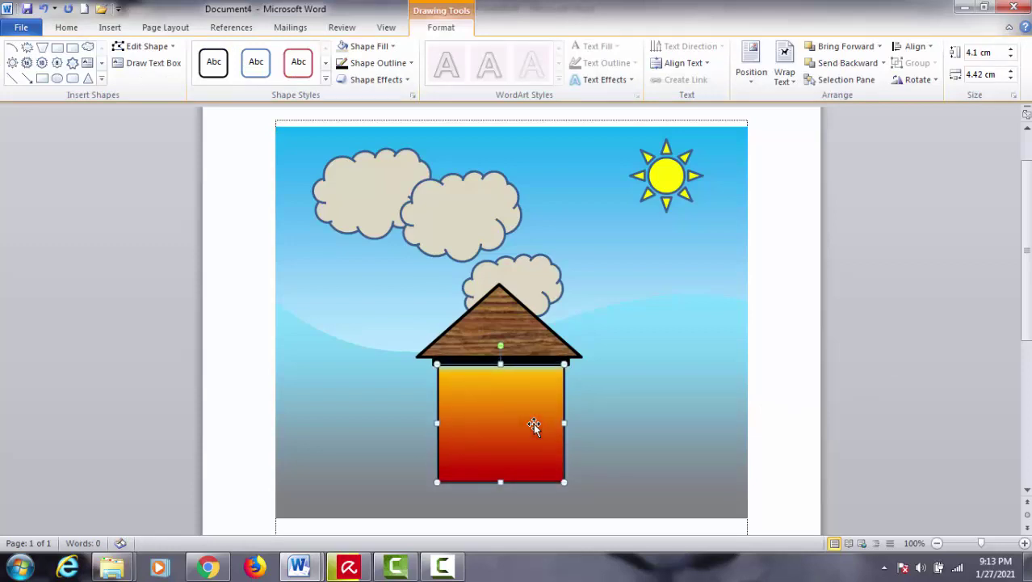
key("Down")
left_click(834, 411)
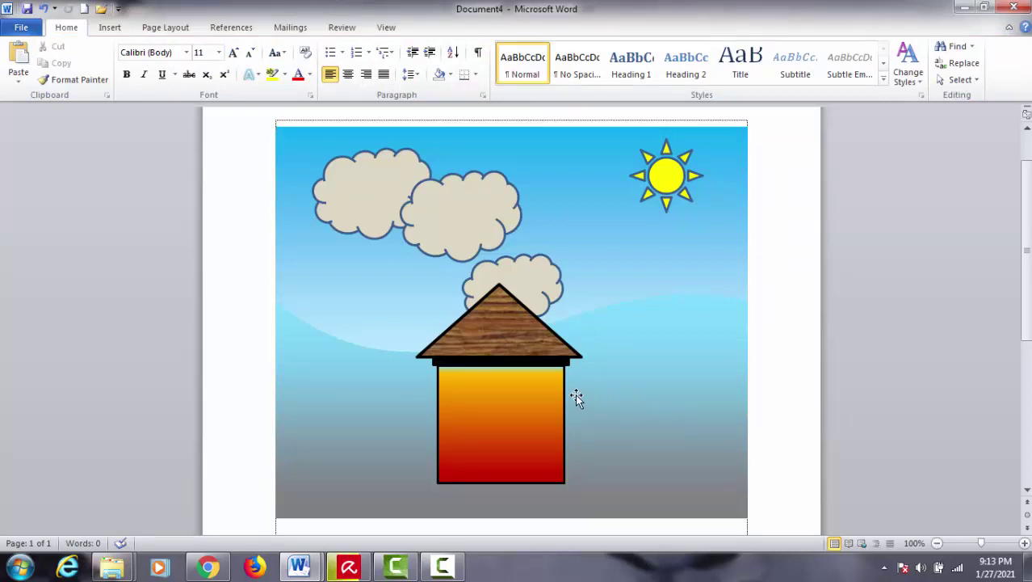
left_click_drag(559, 397, 559, 403)
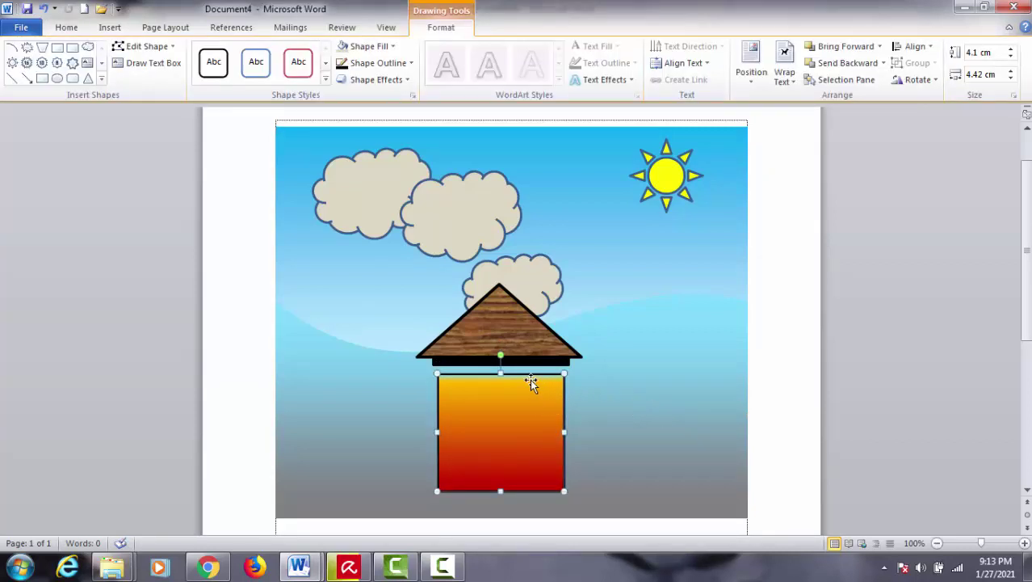
right_click(530, 378)
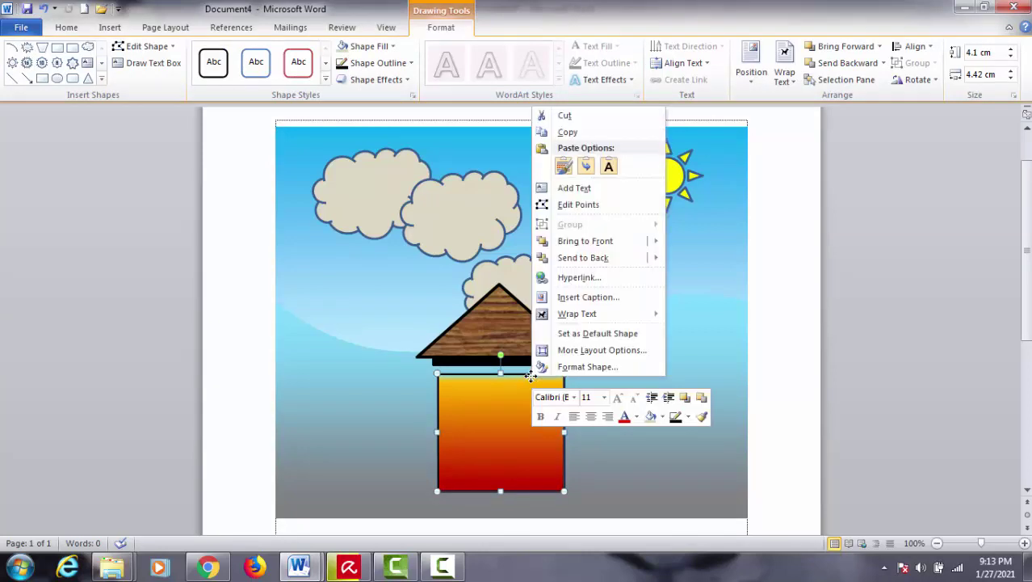
left_click(565, 364)
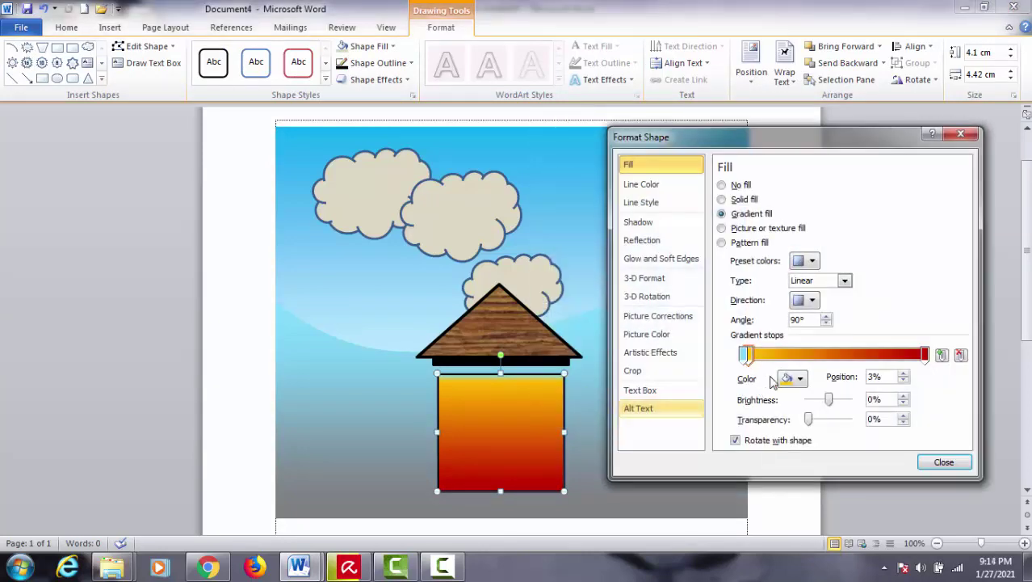
Remove the house body's outline and fit it snugly beneath the roof's black eave
left_click(937, 462)
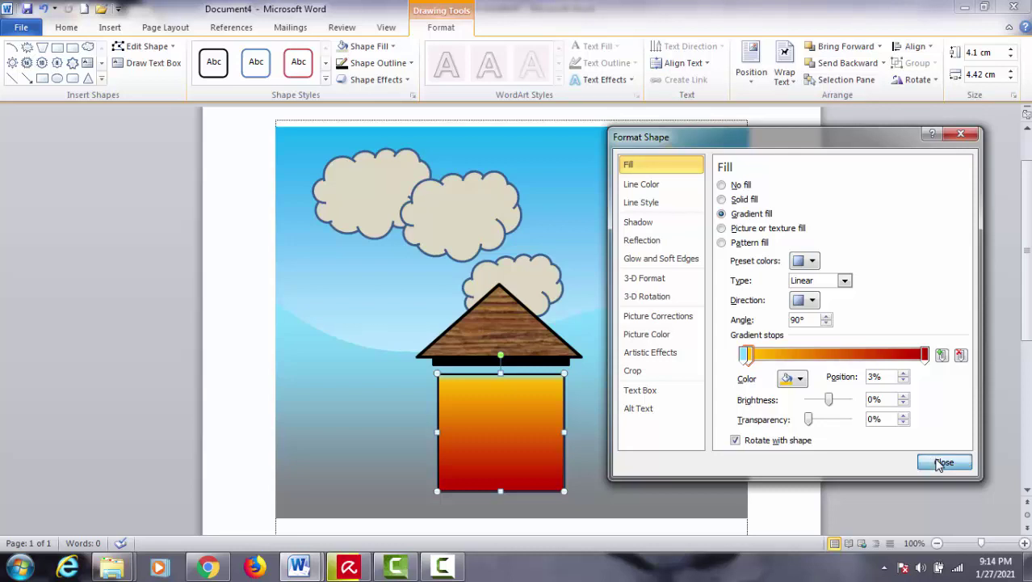
left_click(408, 76)
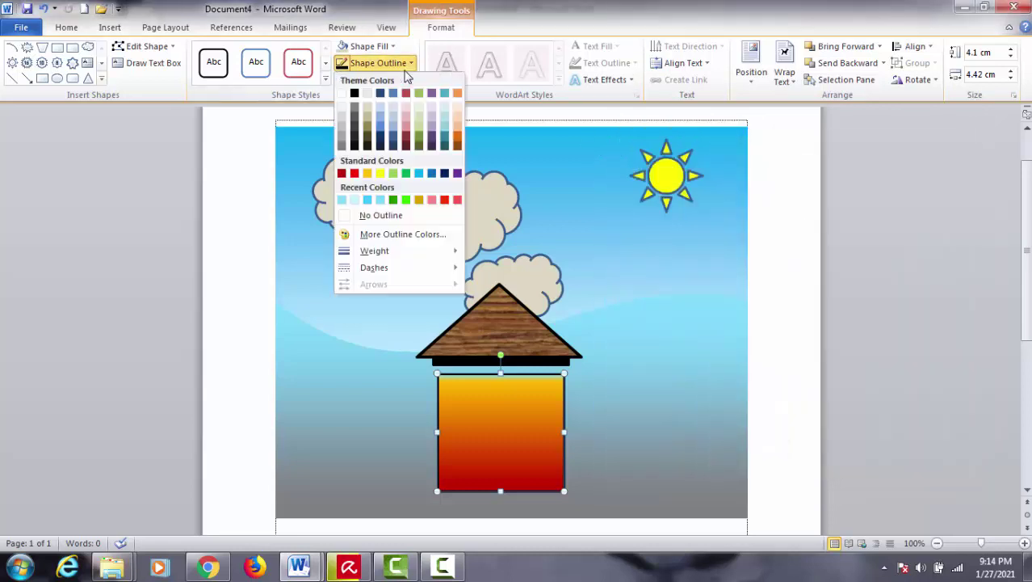
left_click(383, 216)
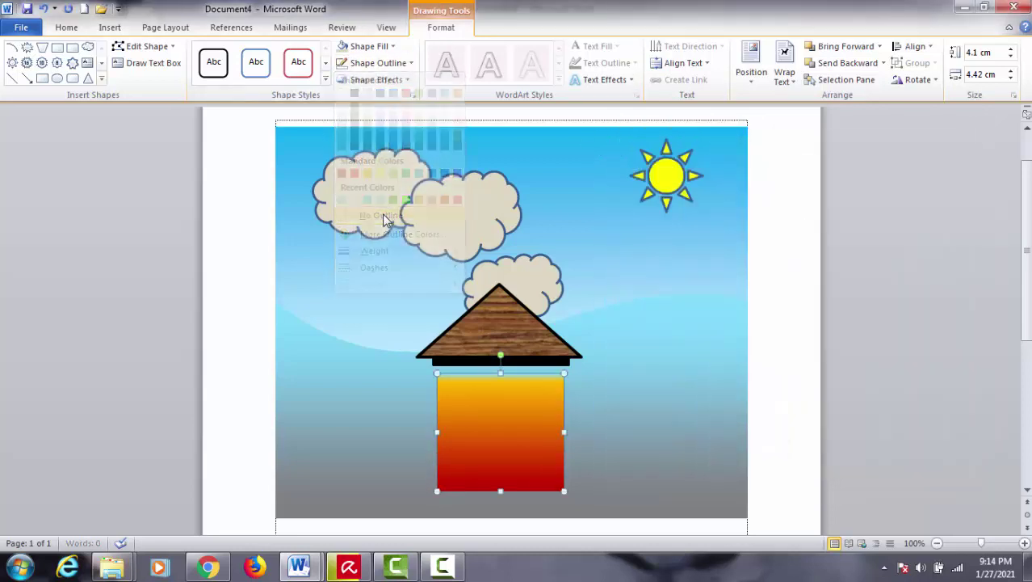
left_click_drag(485, 407, 484, 384)
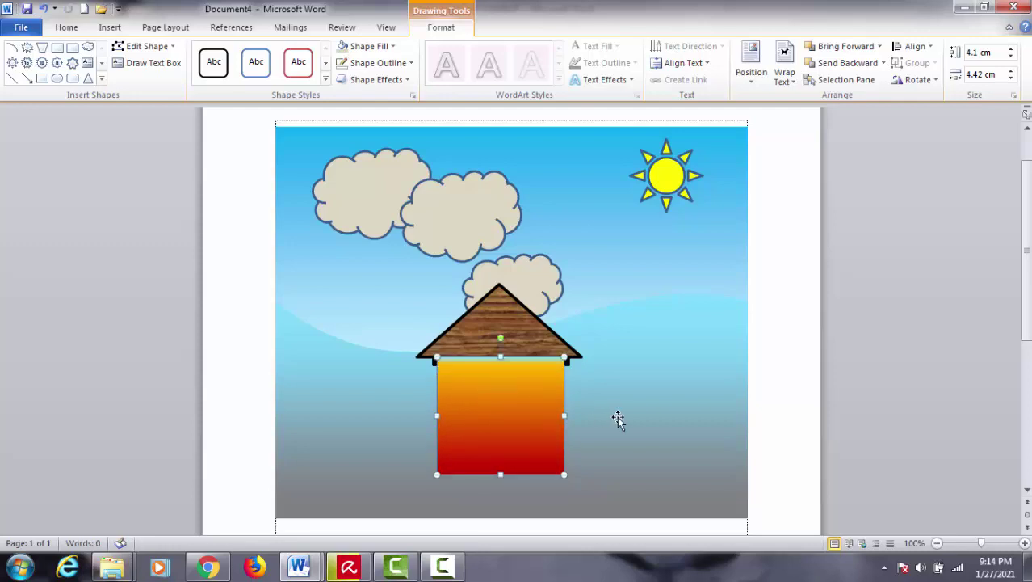
key("ctrl+Down")
key("ctrl+Down")
key("ctrl+Down")
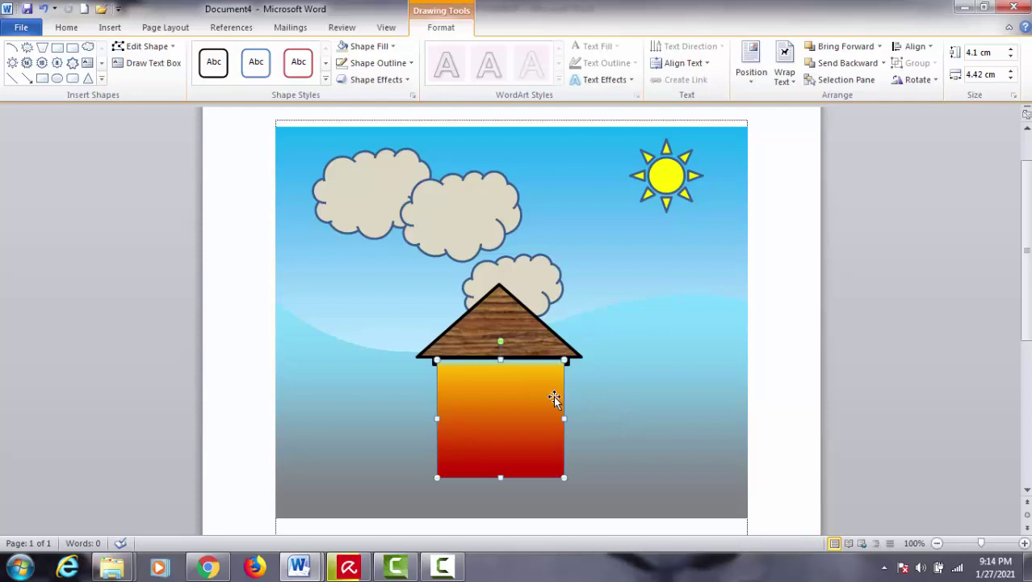
Simplify the house body's gradient by removing the gold stop and making the left stop orange
right_click(554, 396)
left_click(597, 387)
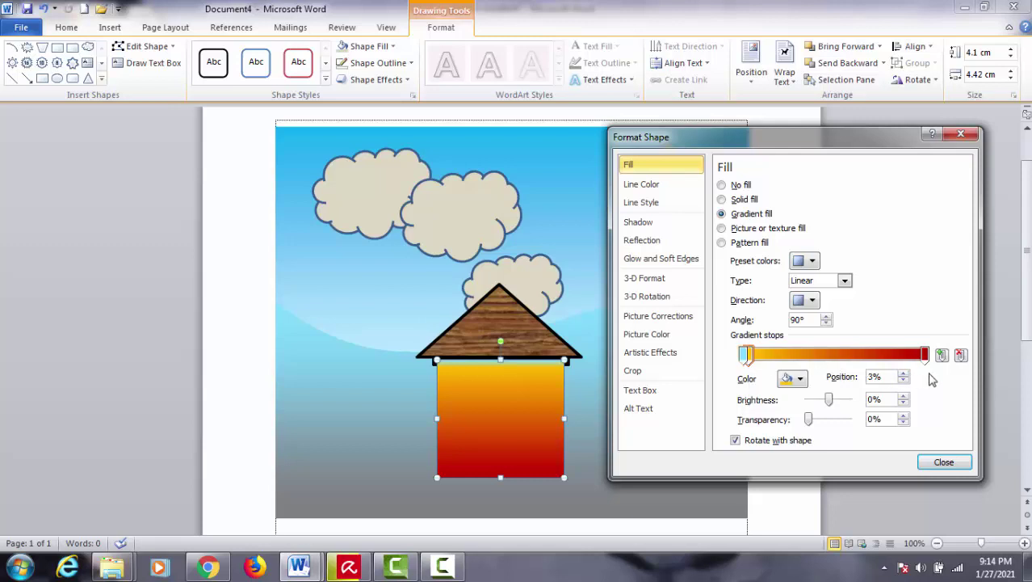
left_click(960, 356)
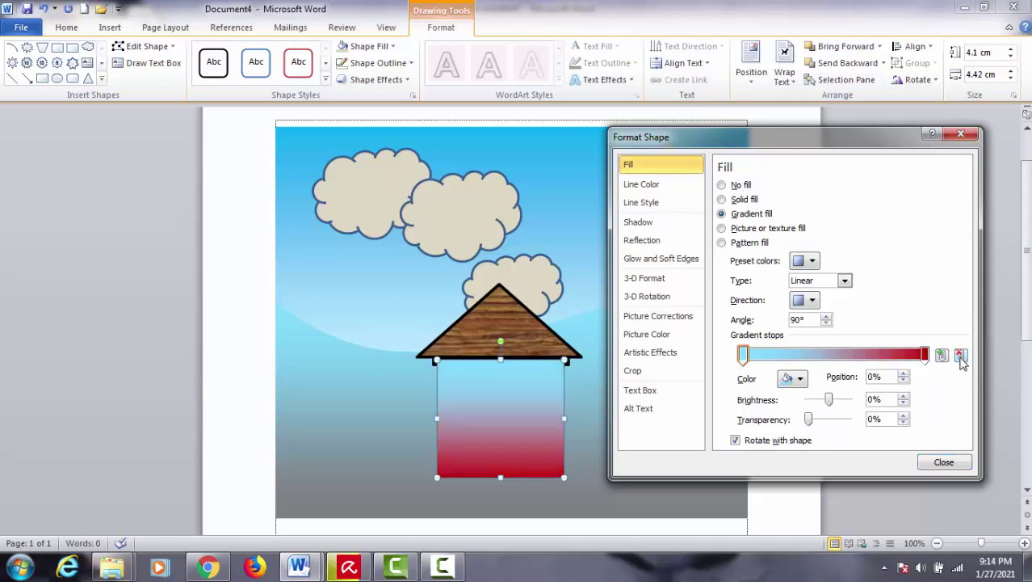
left_click(797, 378)
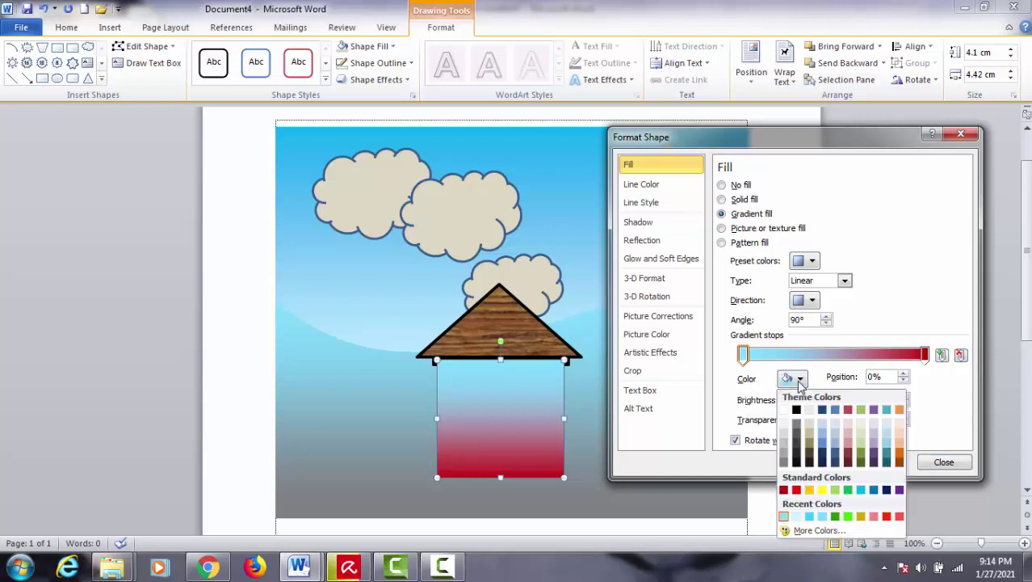
left_click(807, 490)
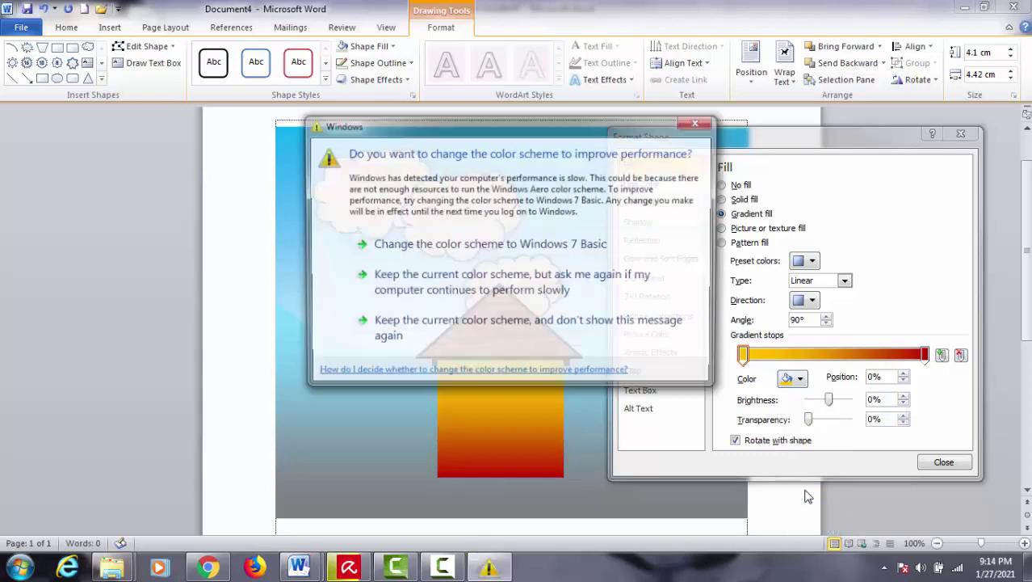
left_click(699, 122)
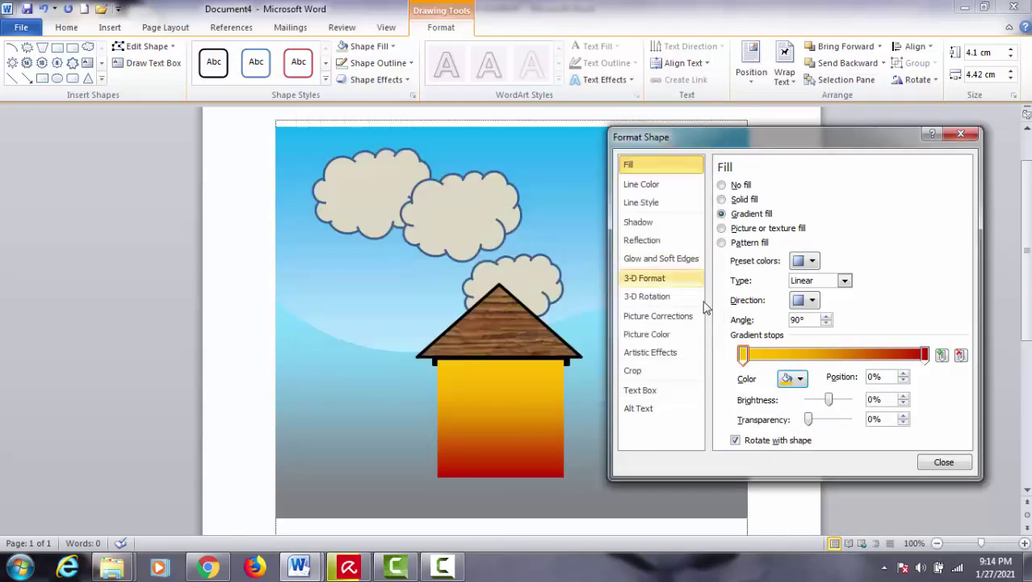
left_click(925, 467)
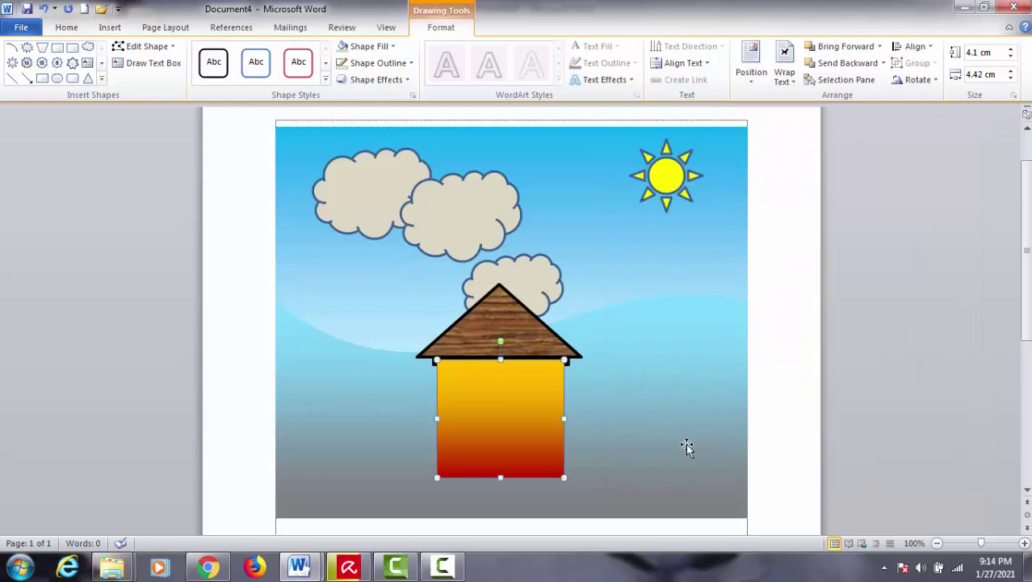
Nudge the house body two steps down beneath the roof
key("Down")
key("Down")
key("Down")
key("Down")
key("Down")
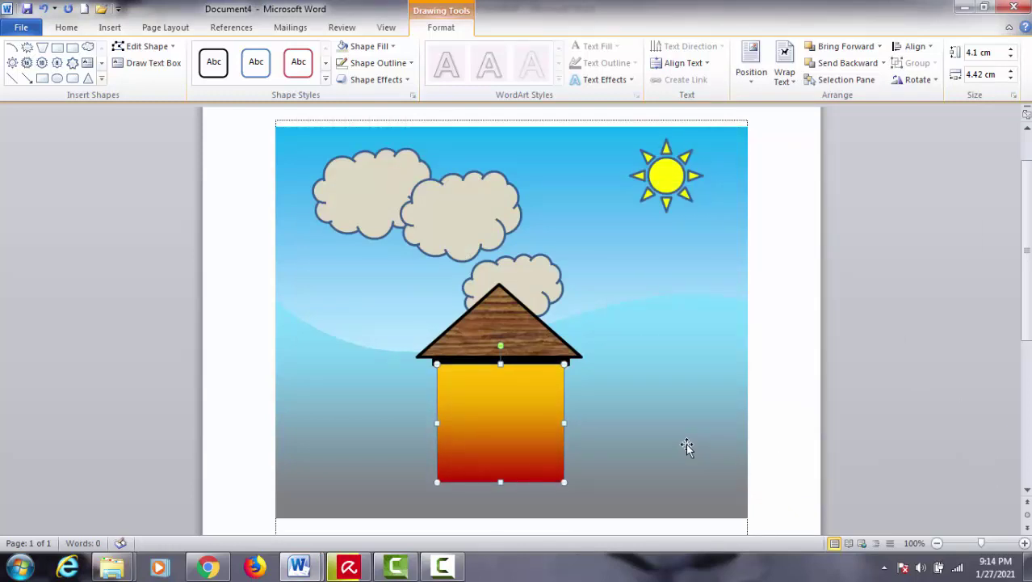
key("Down")
key("Down")
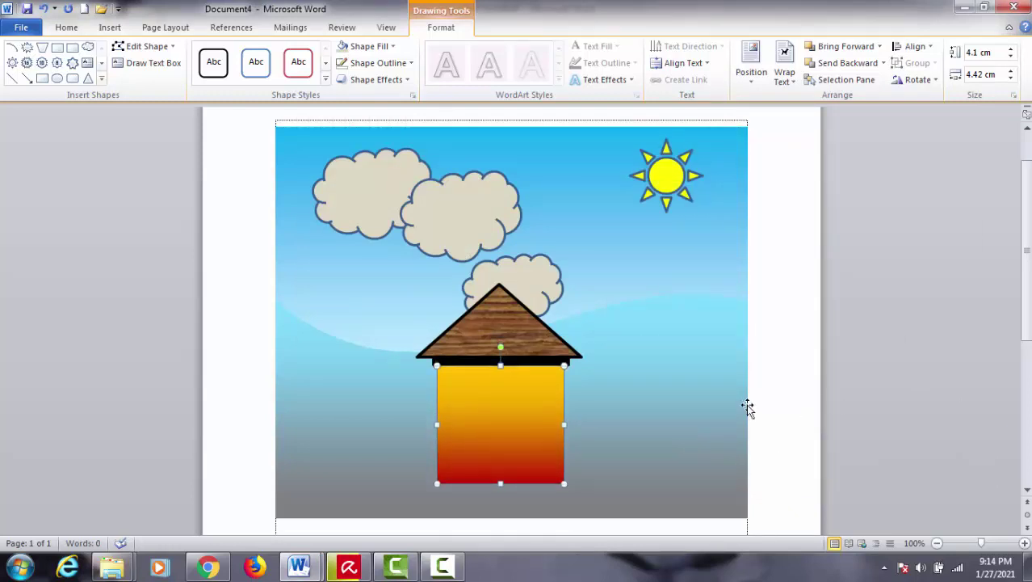
left_click(751, 408)
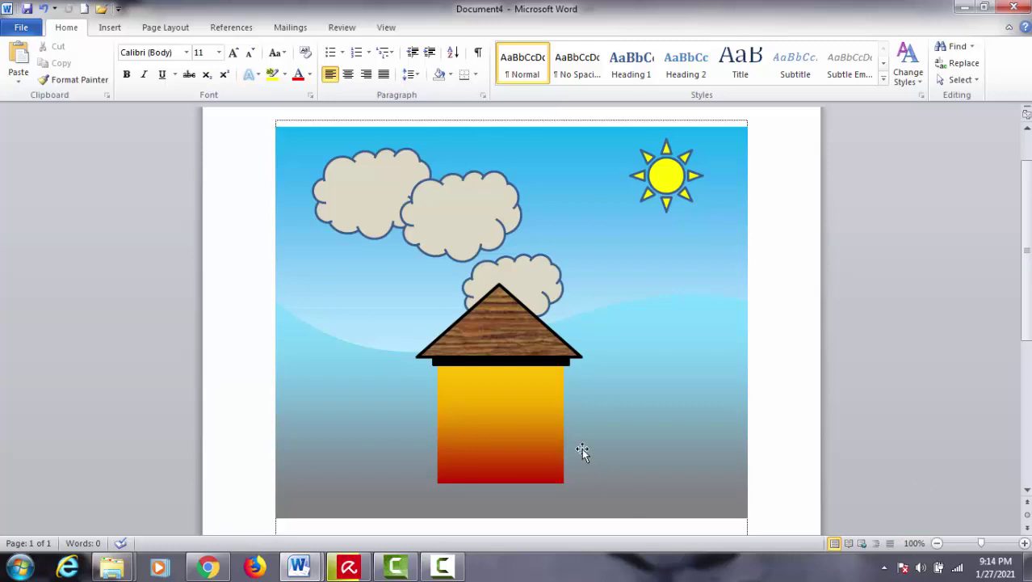
Draw a thin 0.16 cm by 1.4 cm rectangle bar on the left of the house body
left_click(110, 27)
left_click(220, 77)
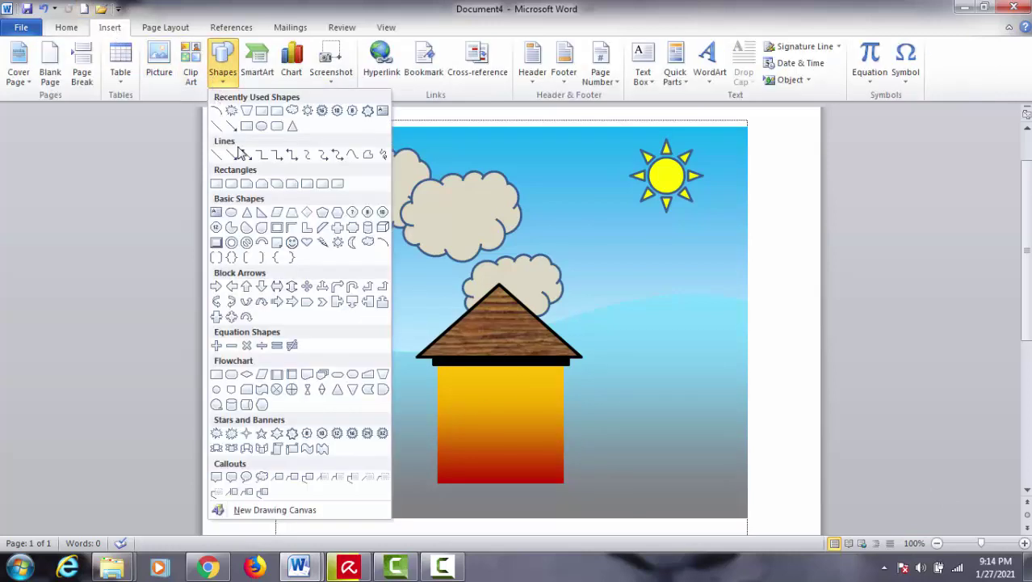
left_click(216, 183)
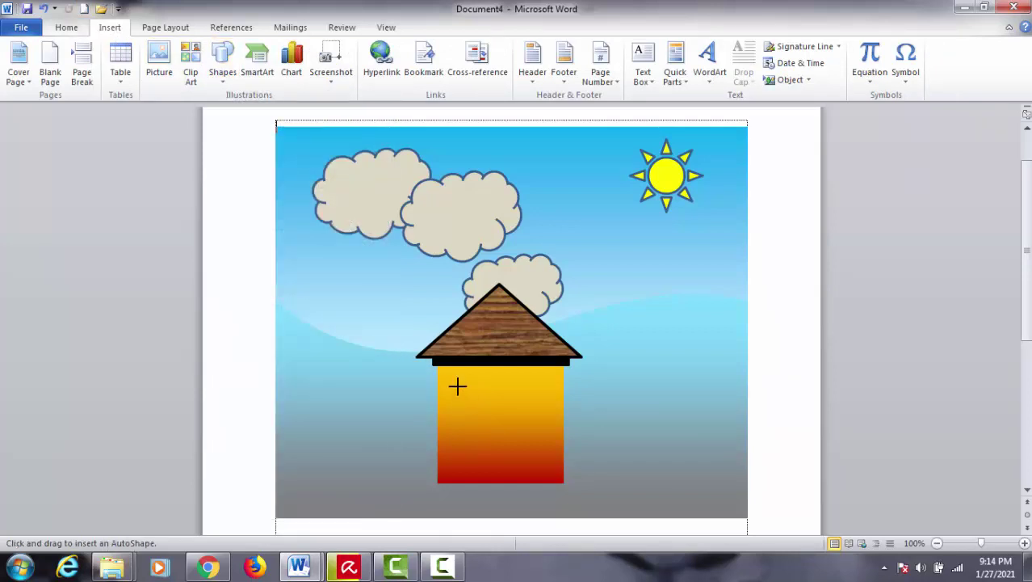
left_click_drag(450, 376, 478, 386)
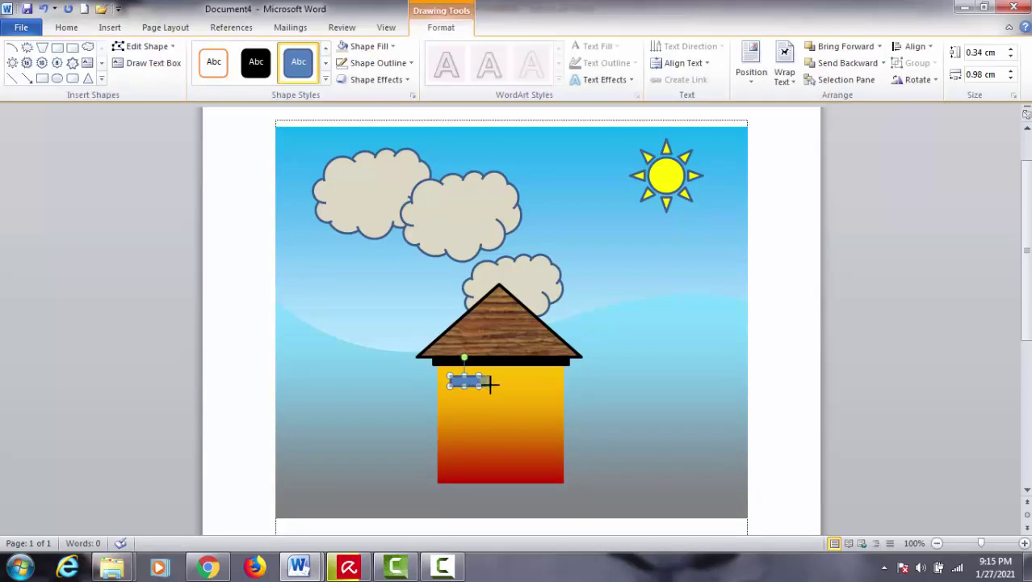
left_click_drag(480, 385, 492, 386)
left_click_drag(472, 387, 471, 379)
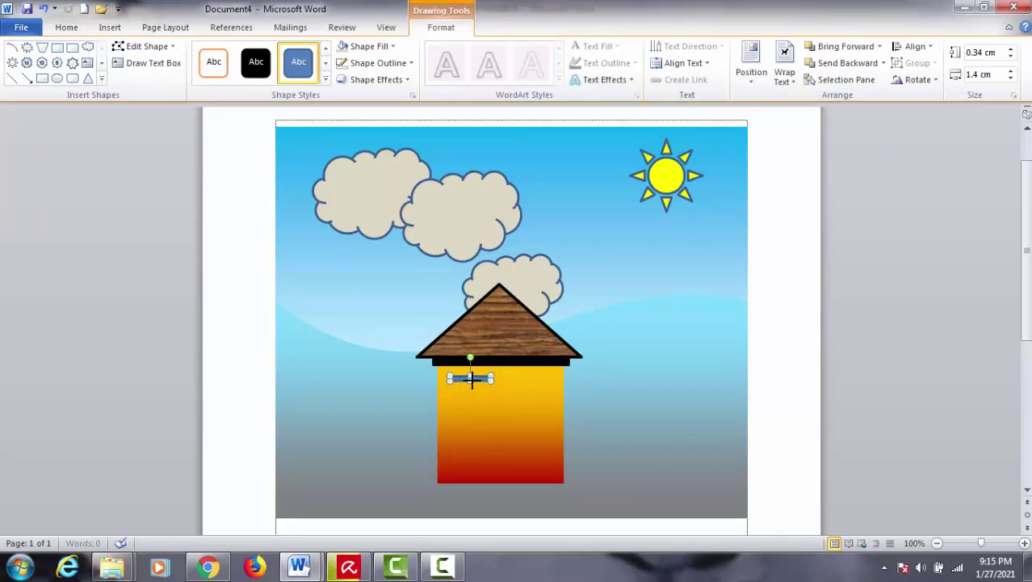
Duplicate the bar below itself and stretch the copy into a 3.2 cm tall door
left_click(667, 407)
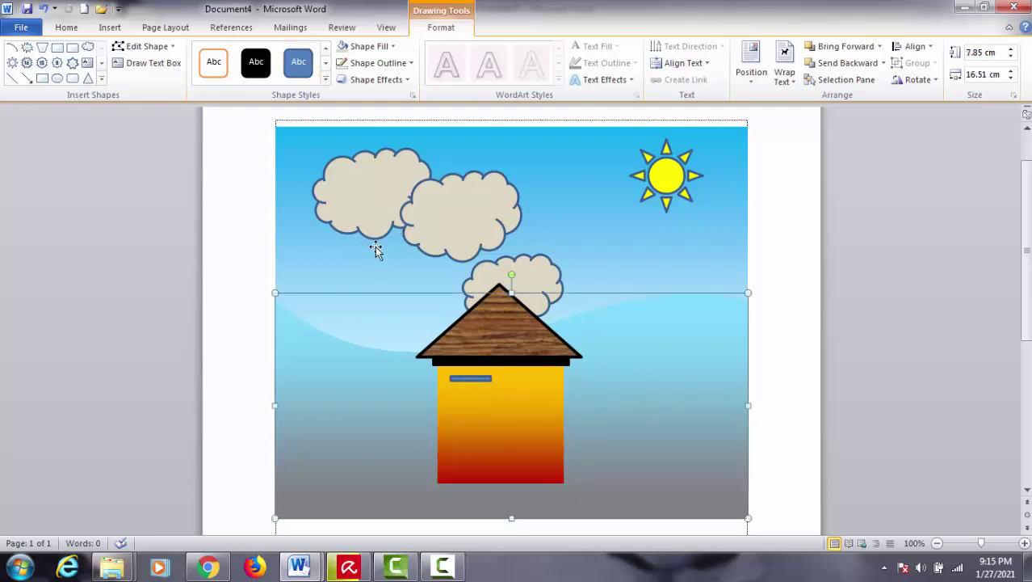
left_click(464, 378)
left_click(468, 377)
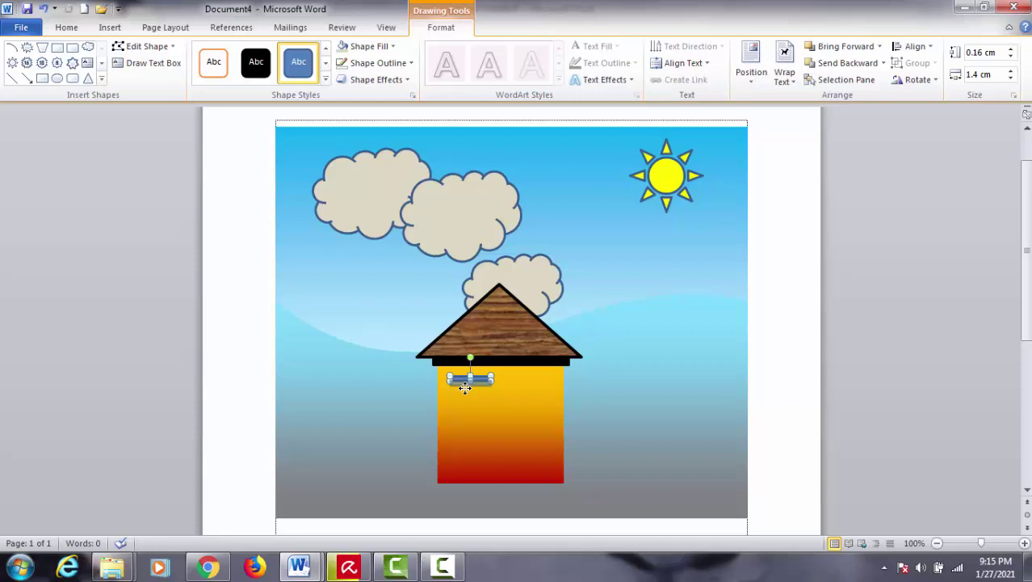
key("Down")
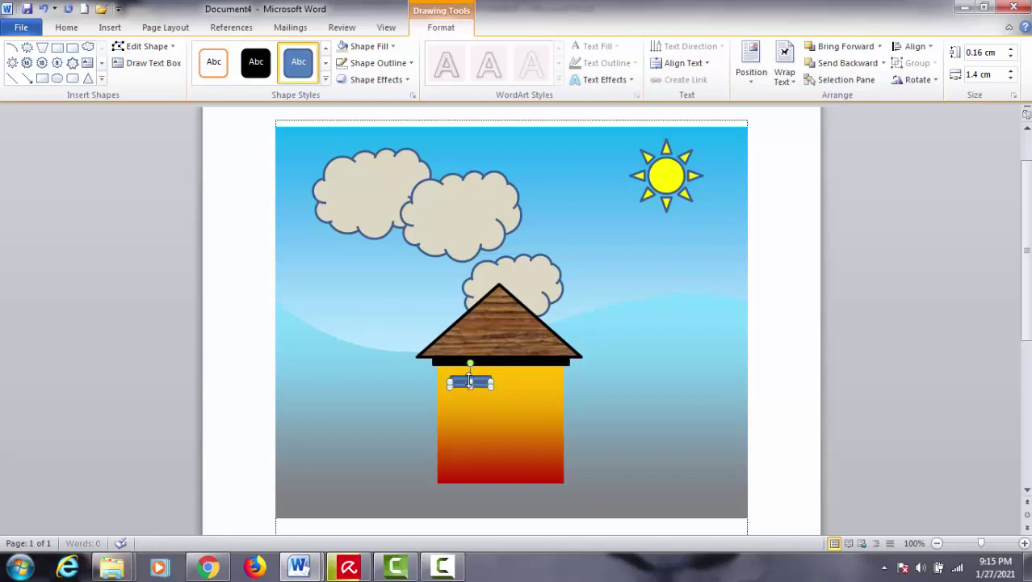
left_click_drag(469, 380, 480, 393)
left_click_drag(470, 389, 476, 478)
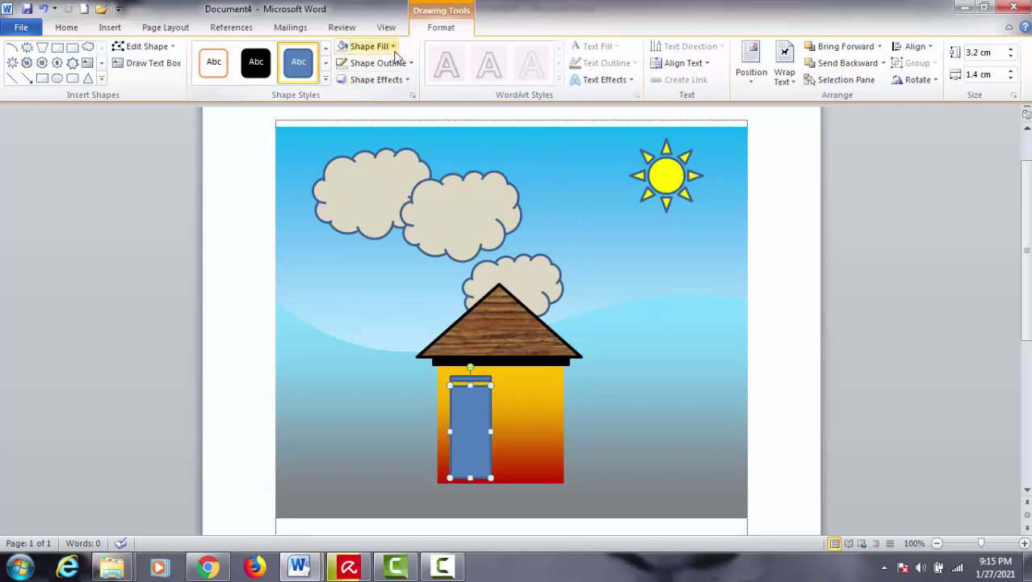
Fill the door and then the small bar above it light cream
left_click(393, 48)
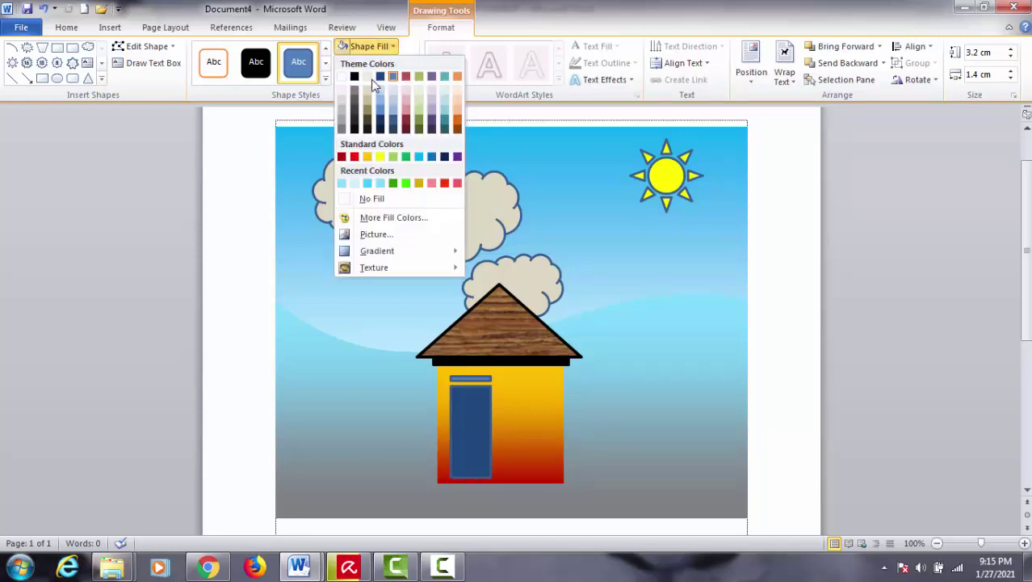
left_click(372, 81)
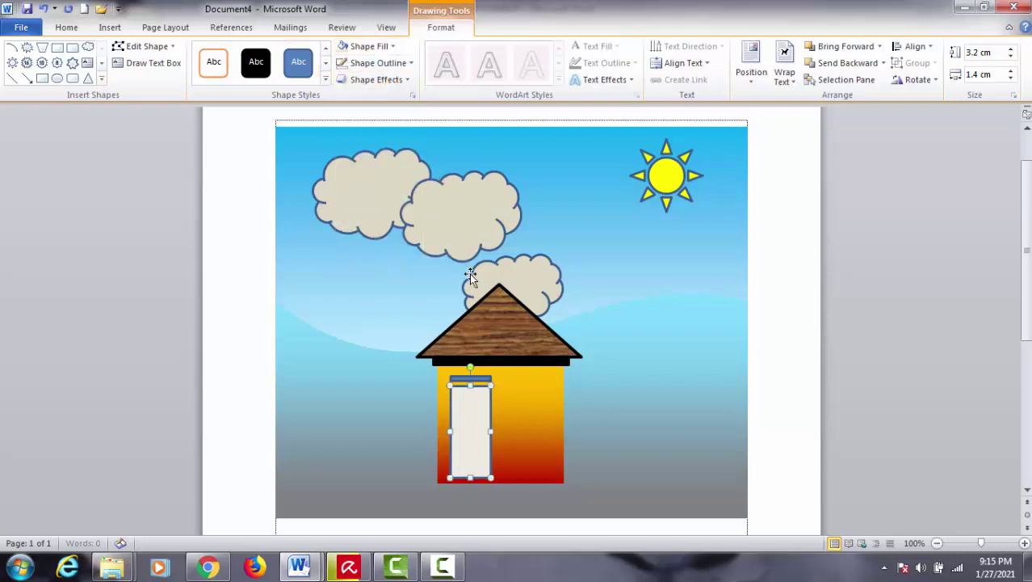
left_click(480, 372)
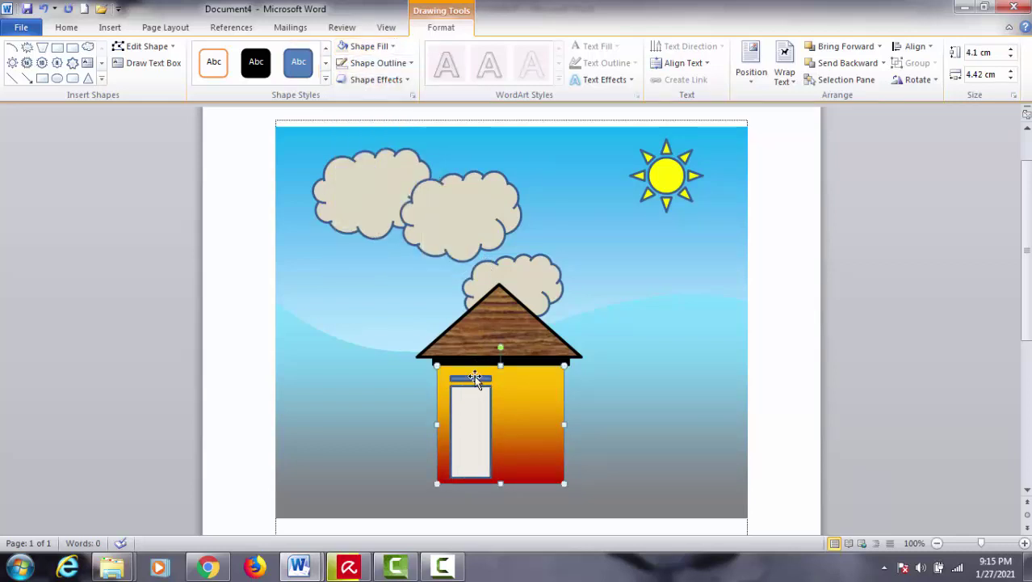
left_click(476, 377)
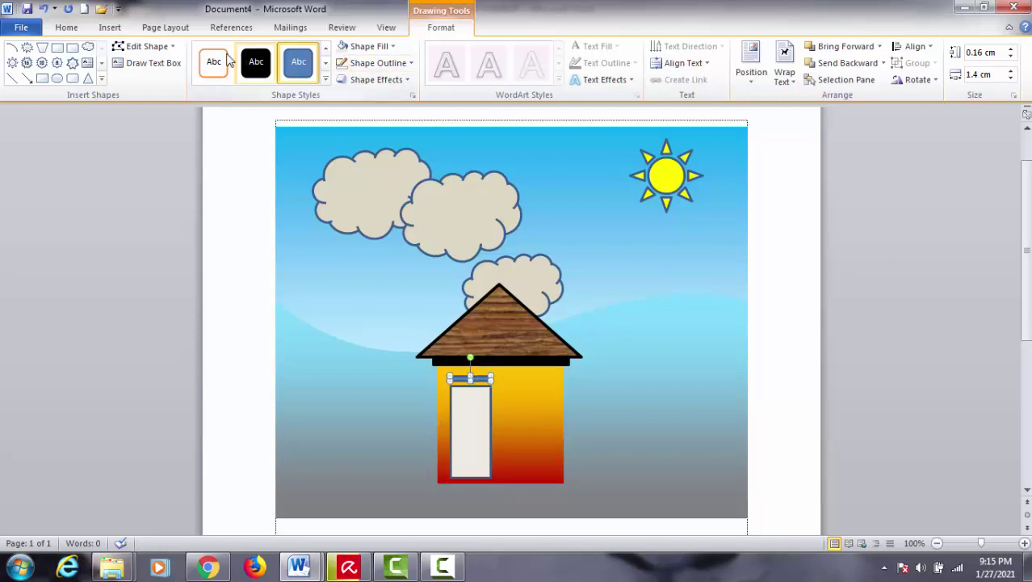
left_click(355, 46)
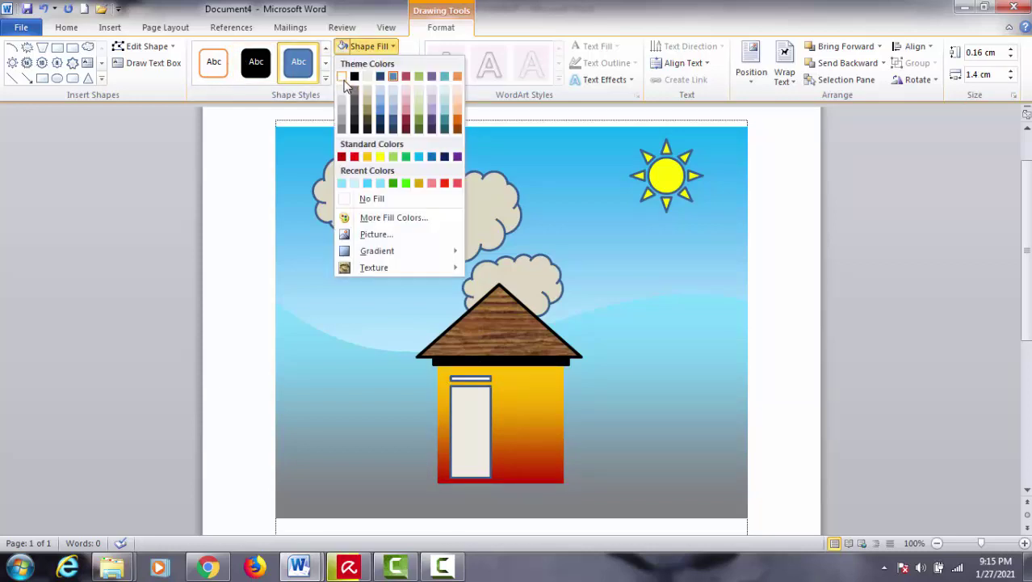
left_click(361, 100)
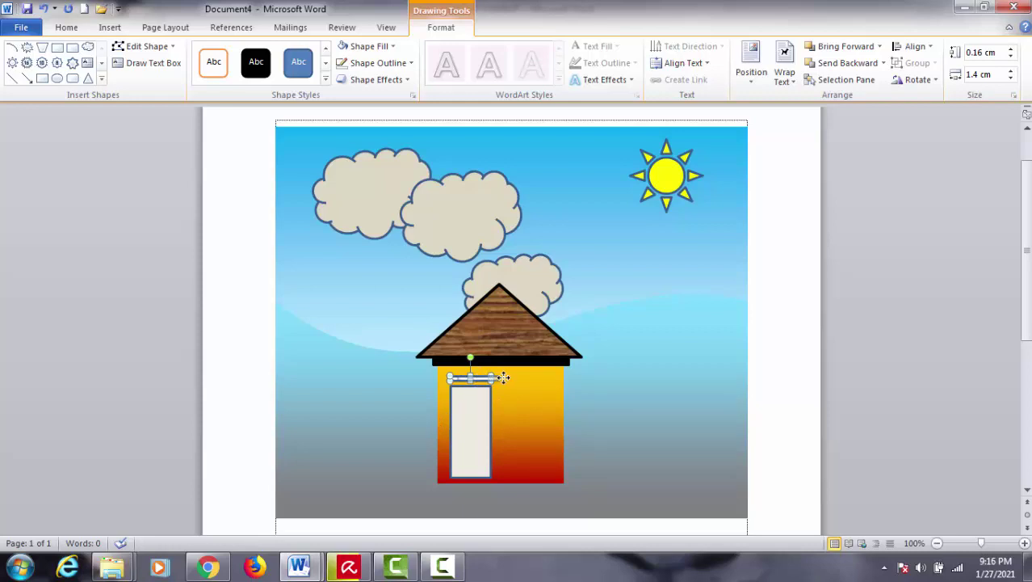
Shift the bar above the door up and right, narrow it to 1.14 cm, then lengthen it rightward
left_click_drag(514, 378, 521, 382)
key("Up")
key("Up")
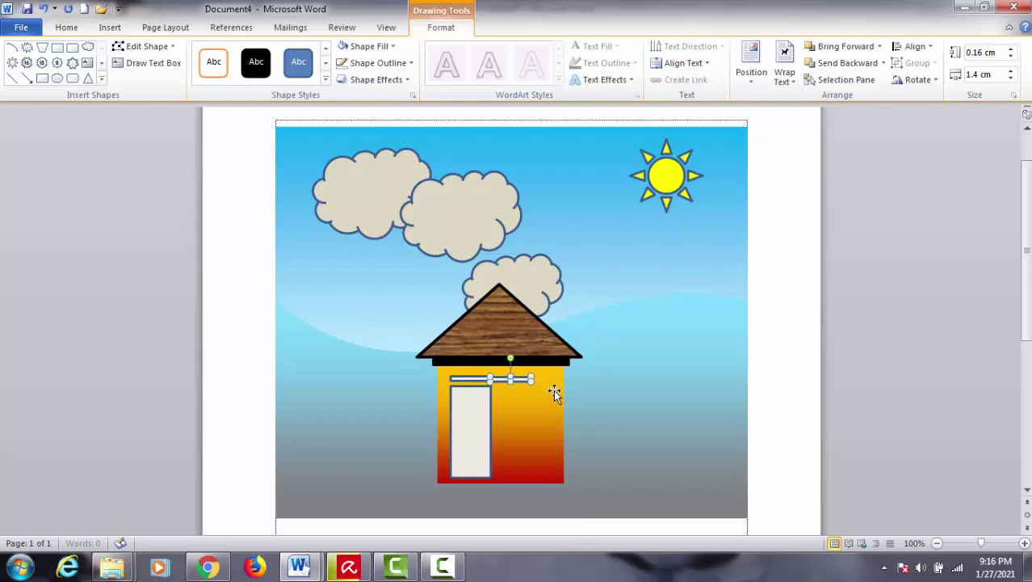
key("Right")
key("Right")
key("Right")
left_click_drag(534, 378, 527, 380)
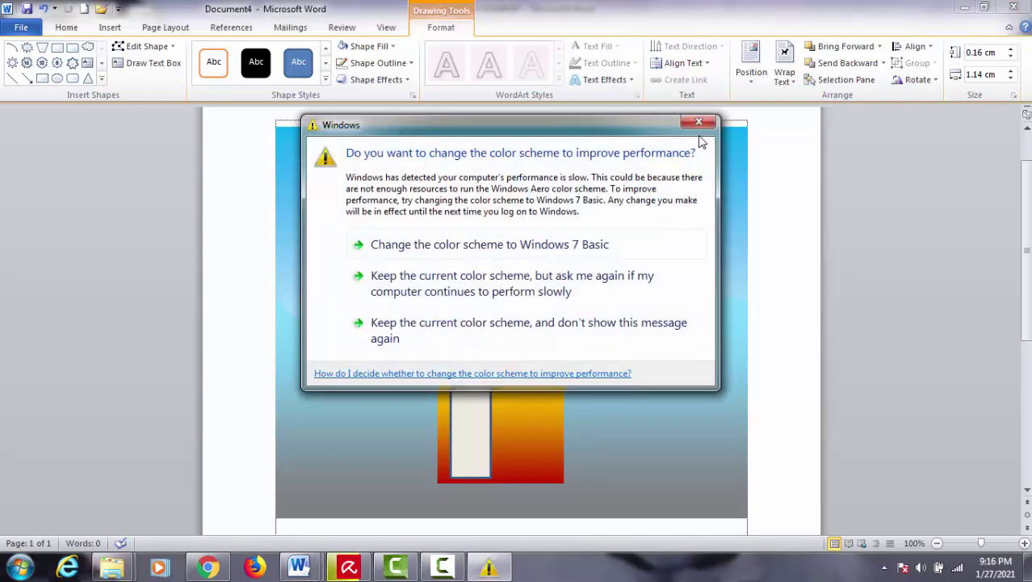
left_click(699, 124)
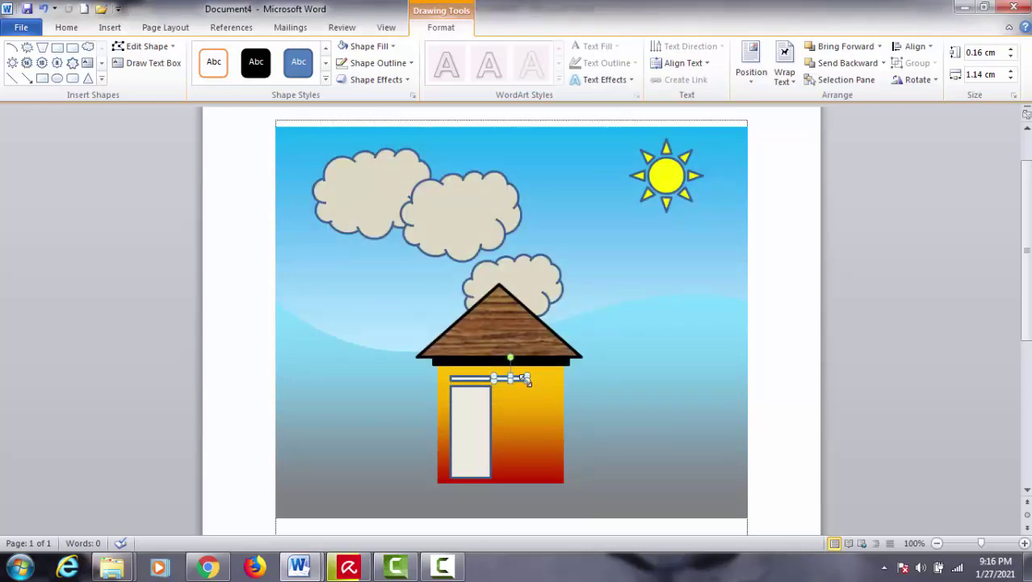
left_click_drag(523, 378, 559, 382)
left_click(779, 400)
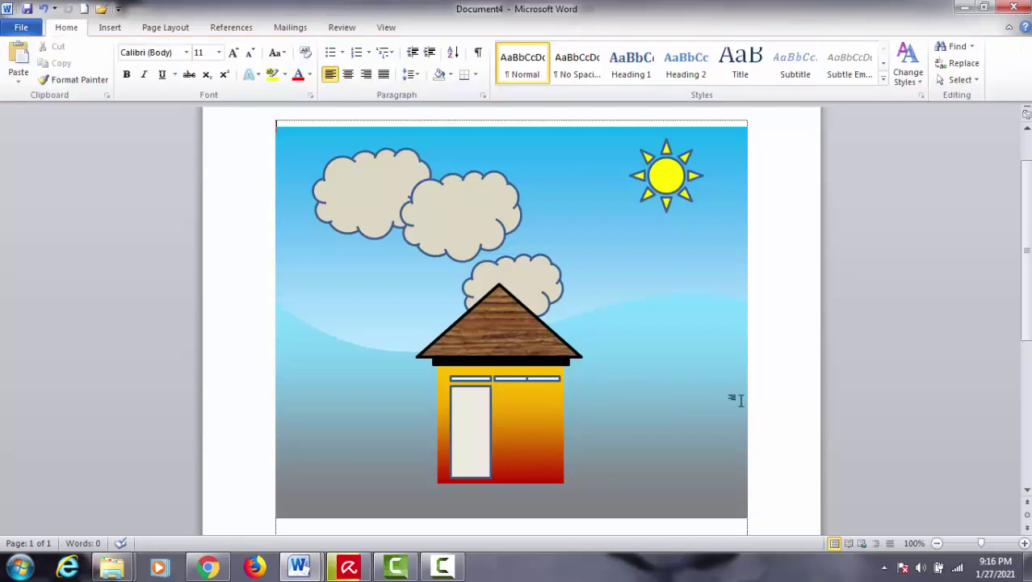
Shift the small white bar left to close the gap and shorten the right white bar piece
left_click(516, 378)
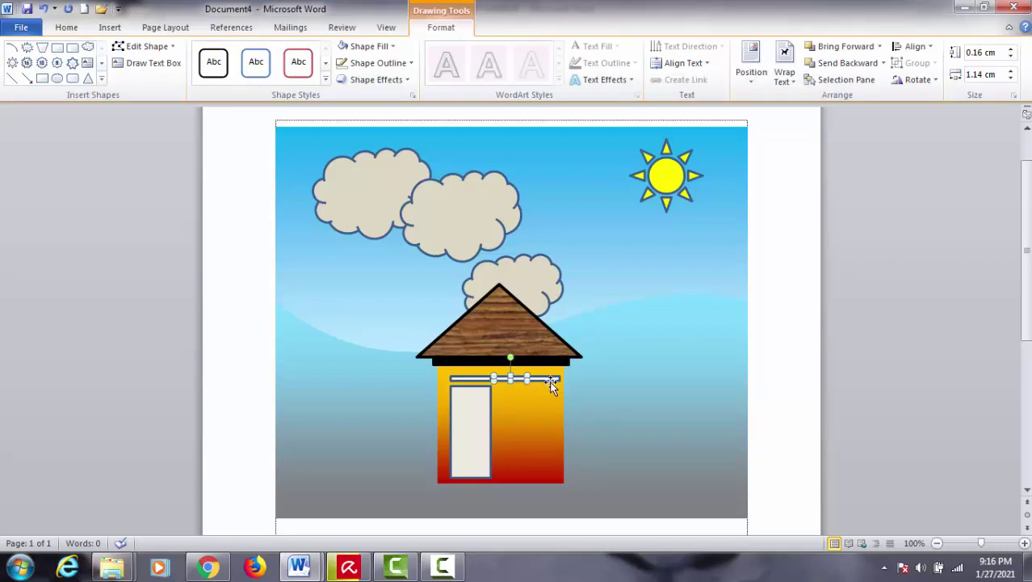
left_click(552, 385)
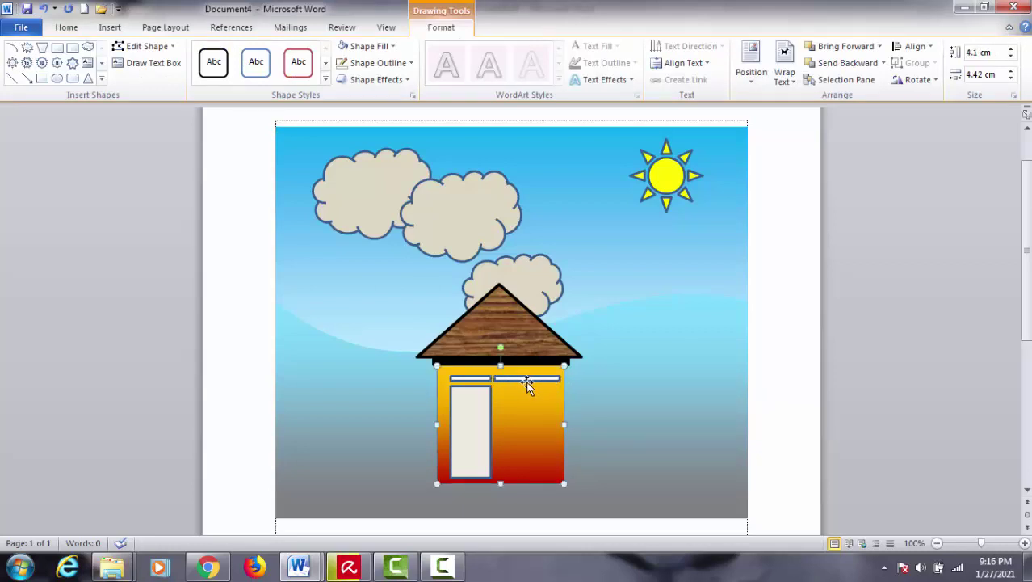
left_click(520, 376)
left_click_drag(520, 376, 515, 378)
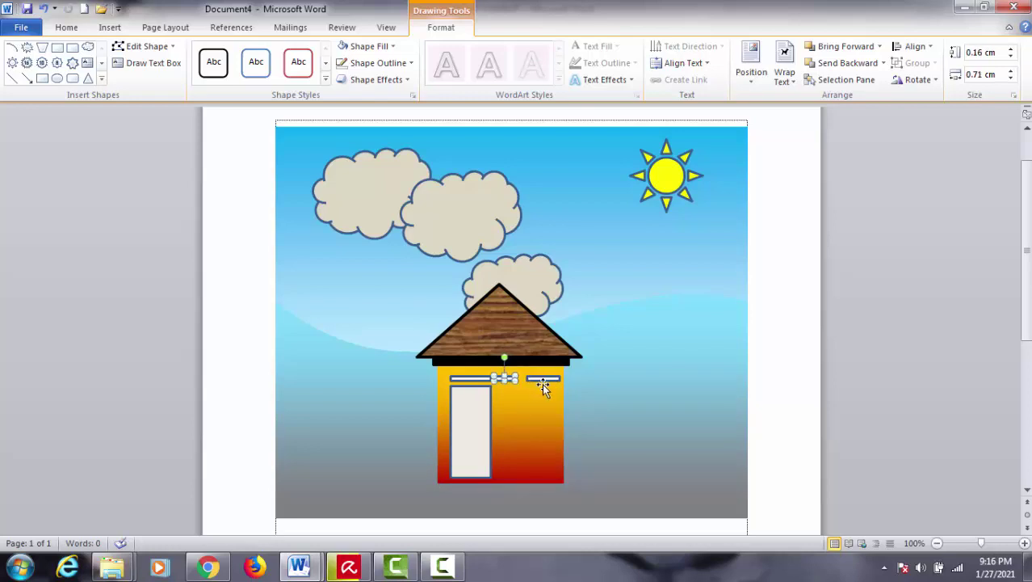
left_click(545, 376)
left_click_drag(552, 382, 552, 379)
left_click(901, 403)
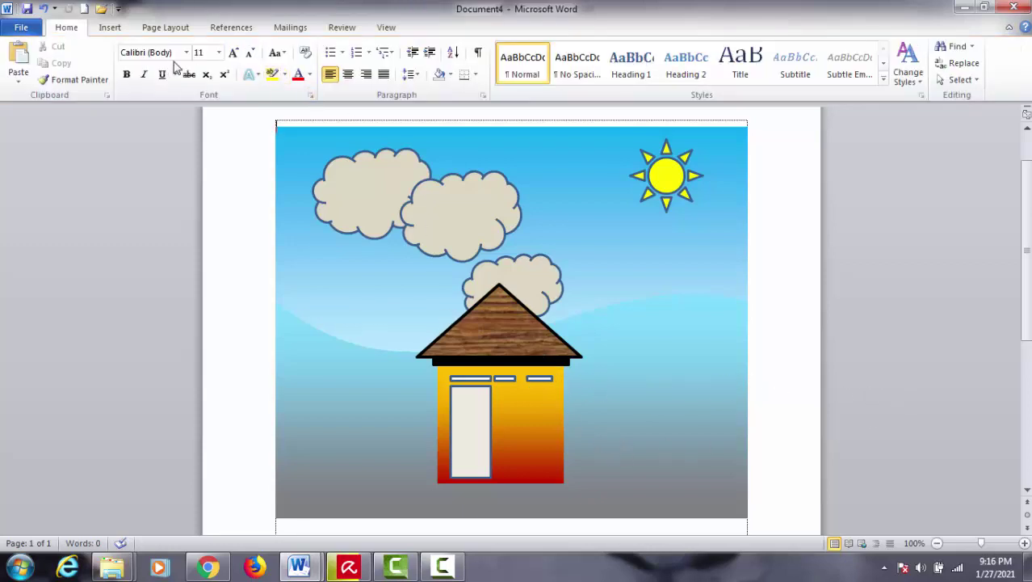
left_click(110, 29)
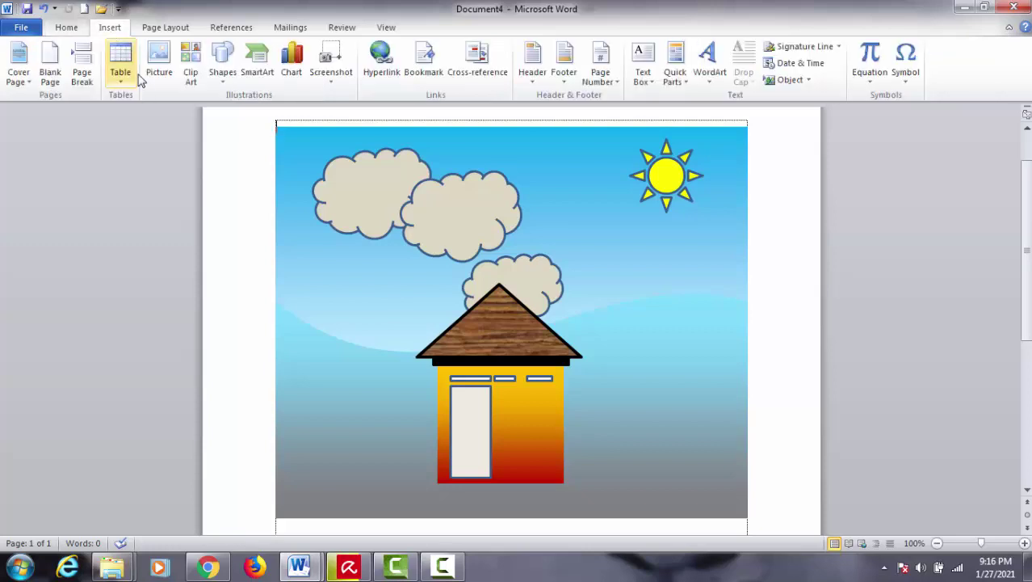
Draw a rounded-rectangle window beside the door and duplicate it to its right
left_click(225, 72)
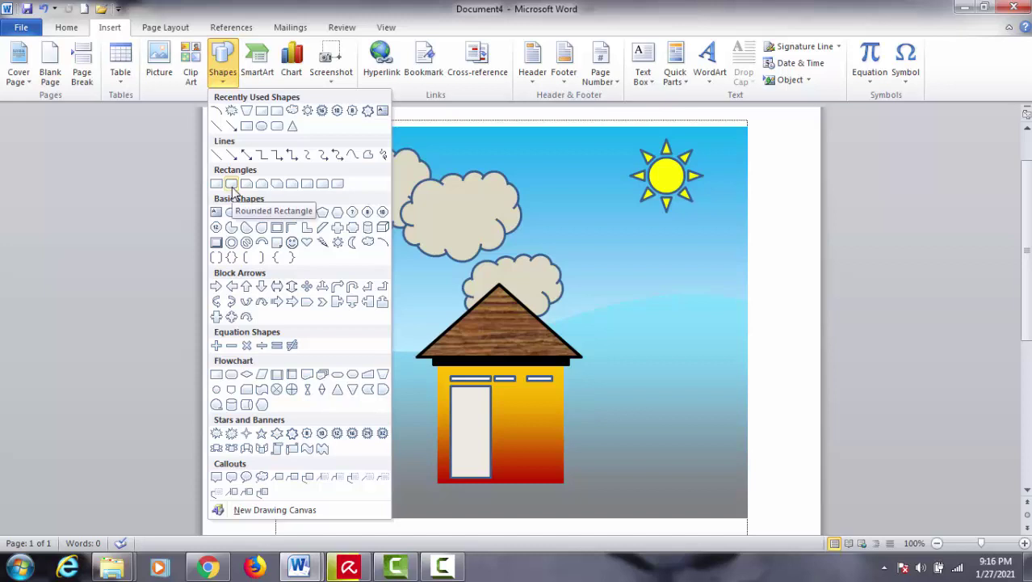
left_click(231, 184)
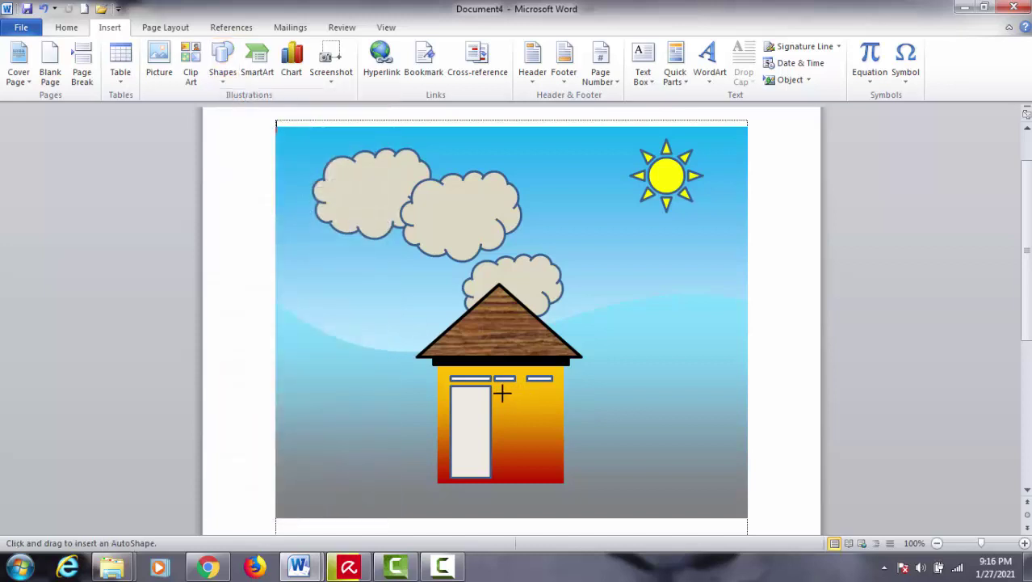
mouse_move(496, 390)
left_mouse_down()
mouse_move(520, 444)
mouse_move(542, 437)
left_mouse_up()
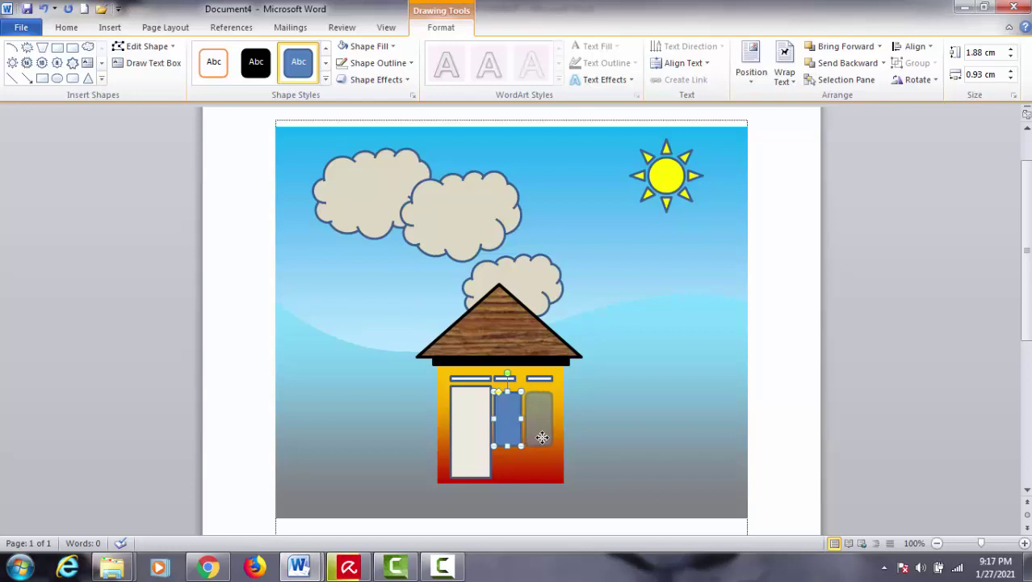
left_click_drag(541, 437, 542, 437)
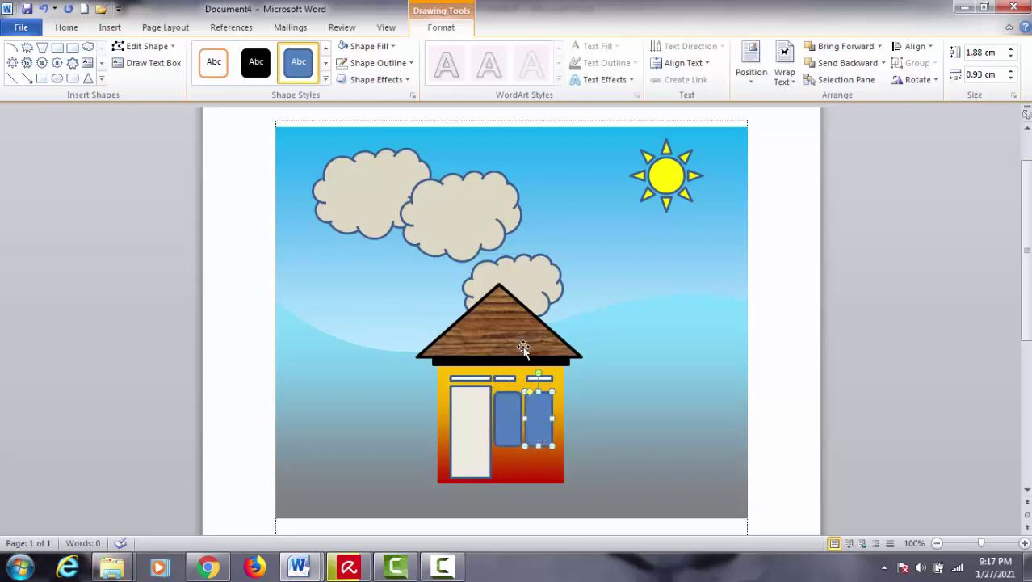
left_click(394, 46)
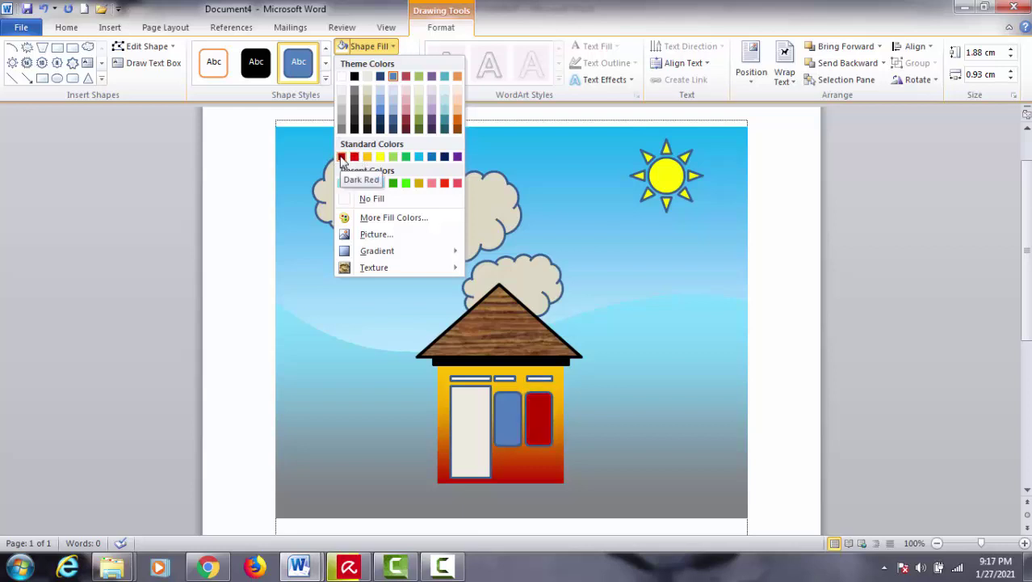
Fill both windows dark red and give the middle window a white outline
left_click(341, 157)
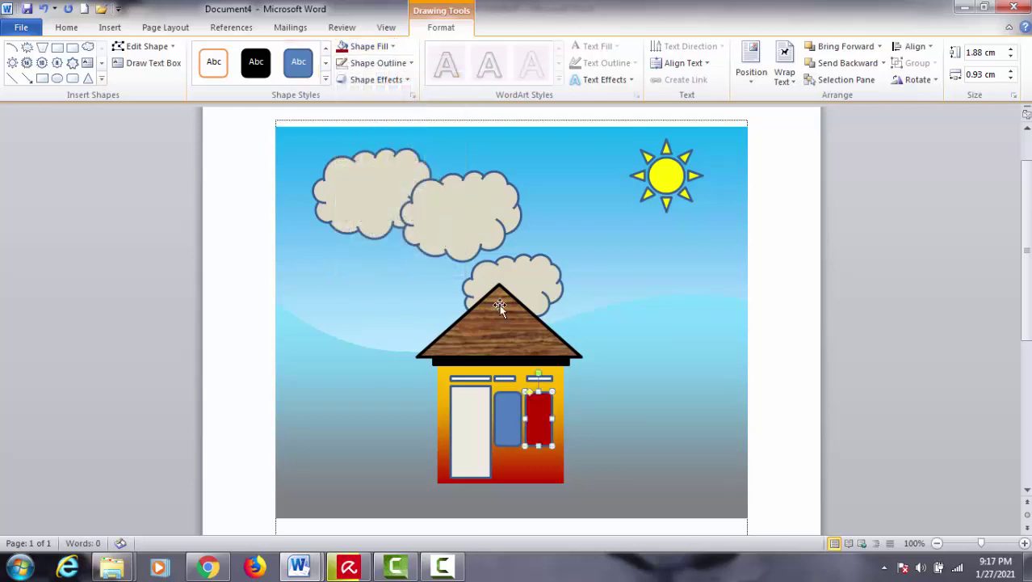
left_click(509, 403)
left_click(343, 50)
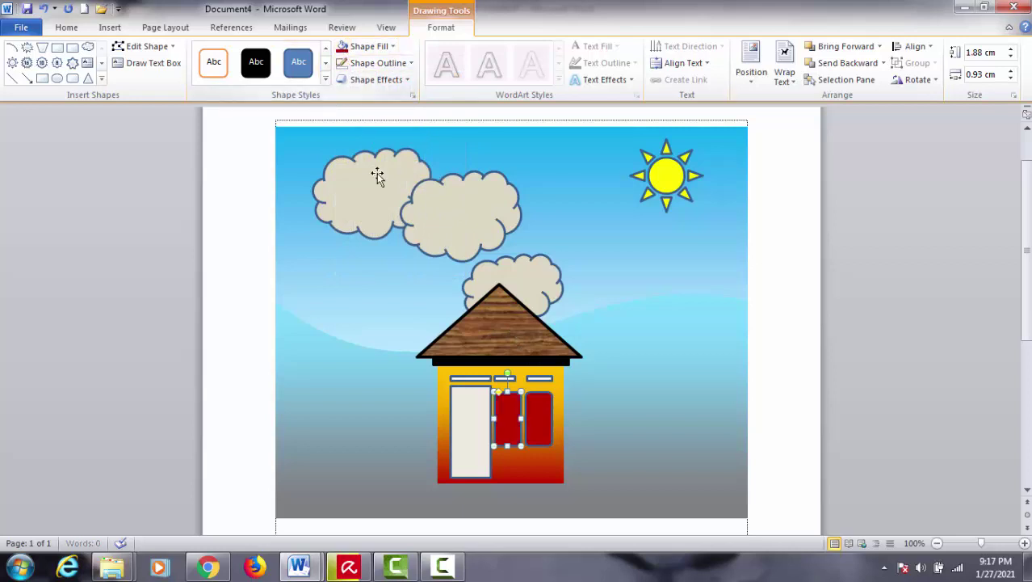
left_click(389, 65)
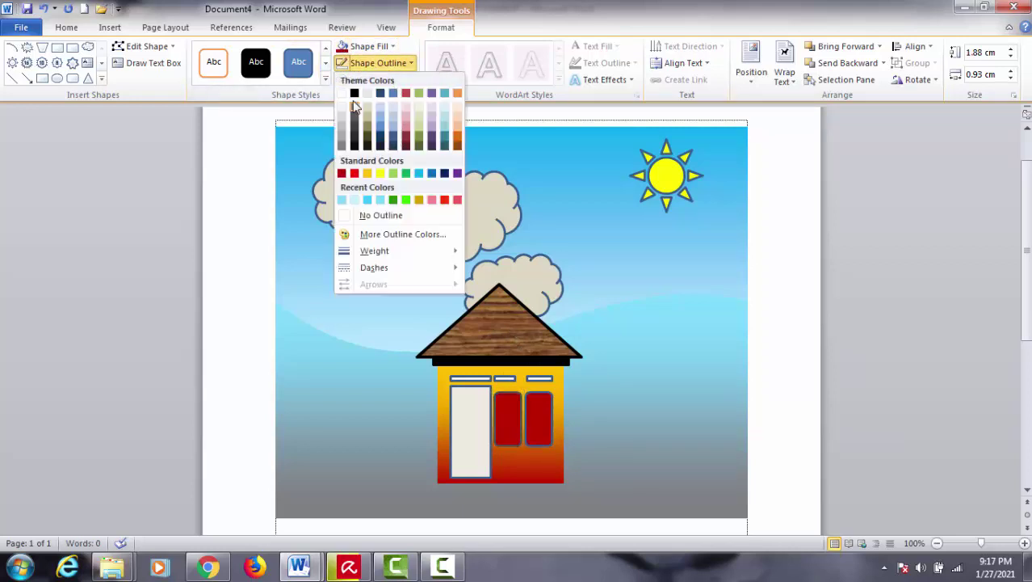
left_click(343, 95)
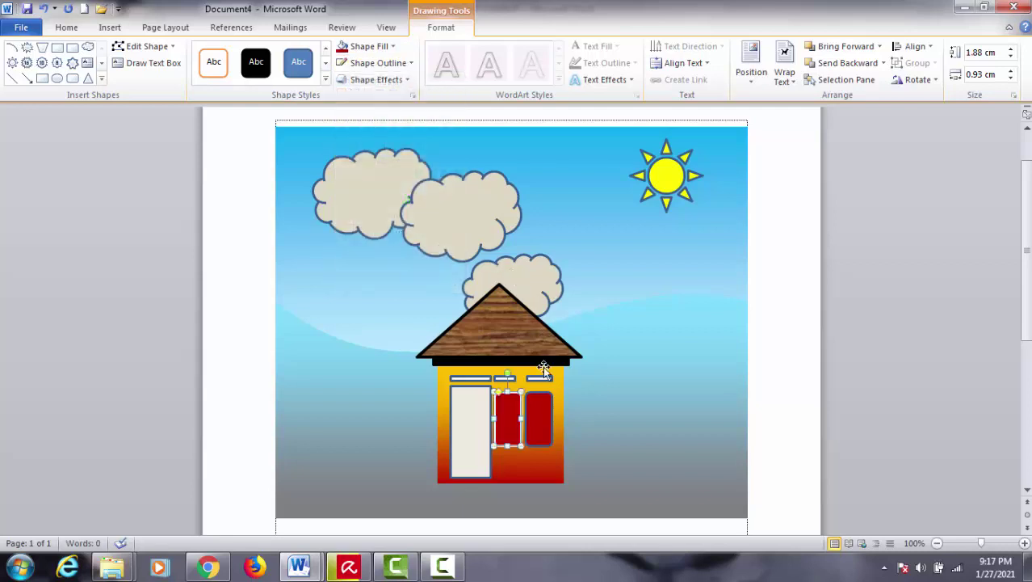
left_click(537, 414)
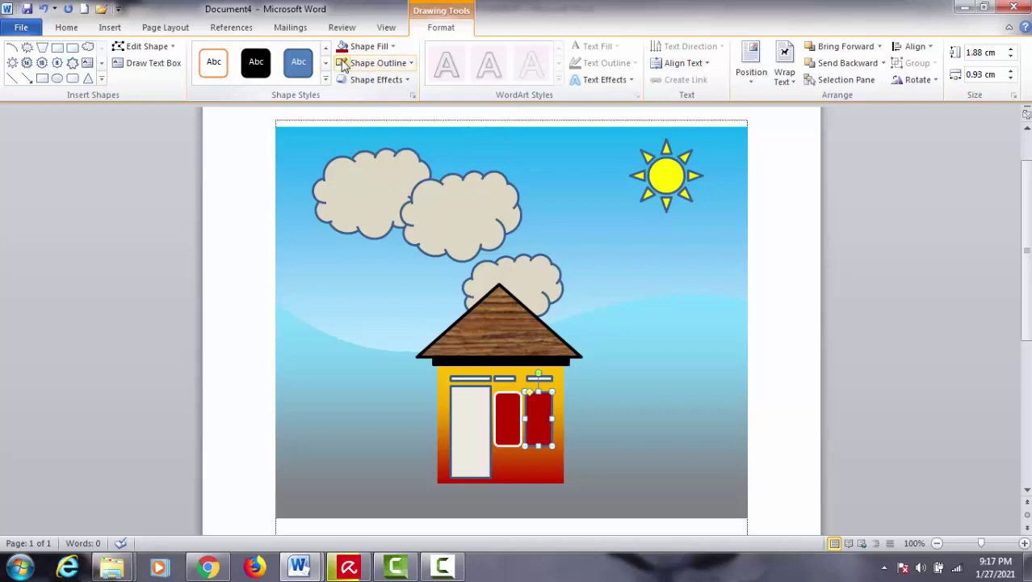
left_click(933, 402)
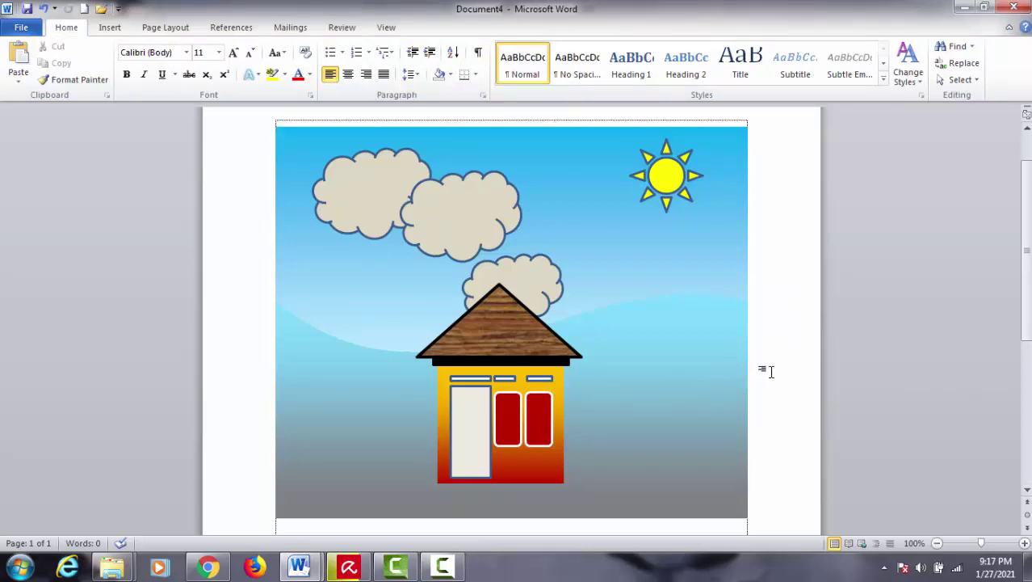
Draw a tall thin 3.52 cm by 0.4 cm rectangle at the left, filled red with no outline
scroll(777, 370, "down", 1)
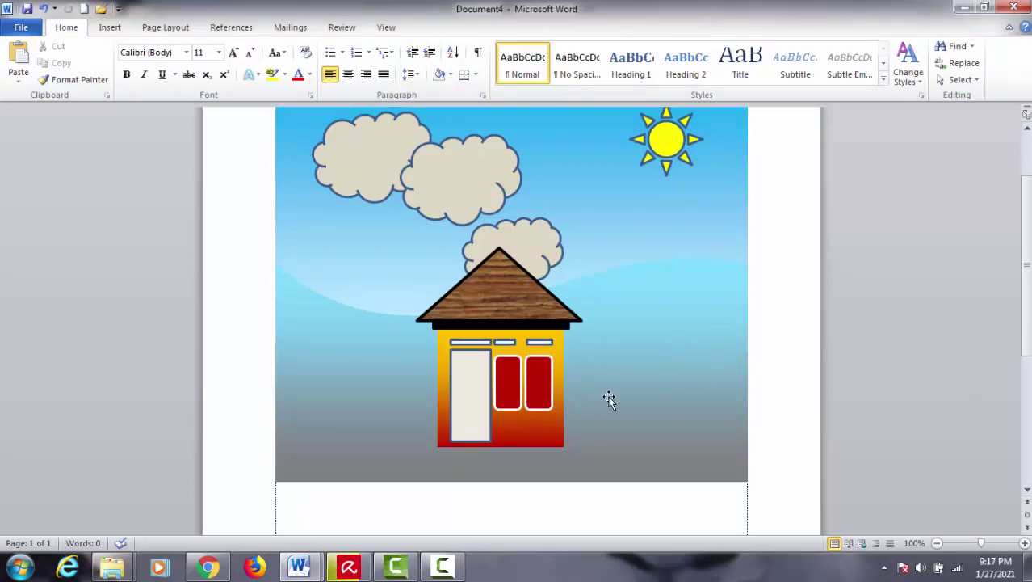
left_click(112, 29)
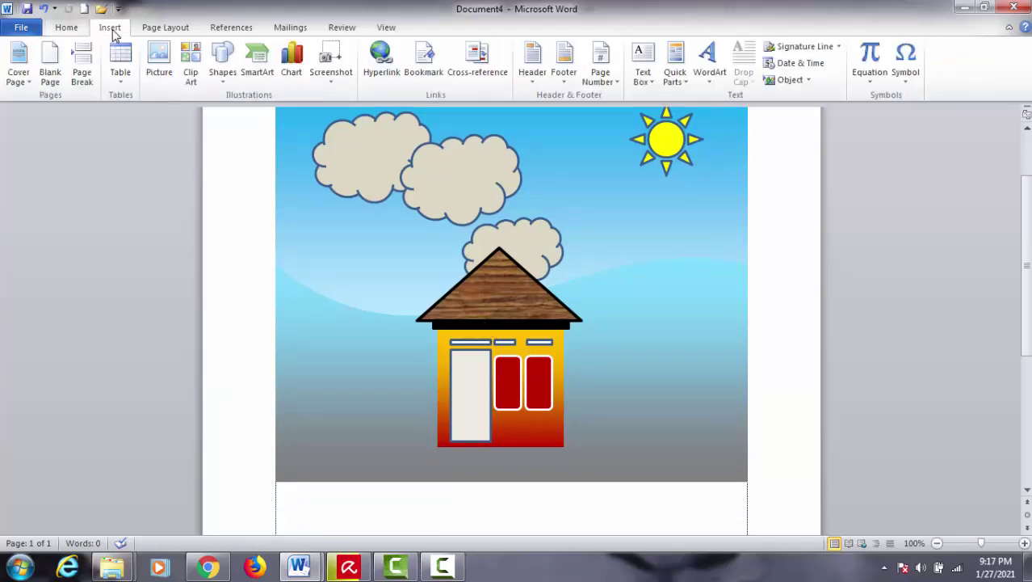
left_click(216, 86)
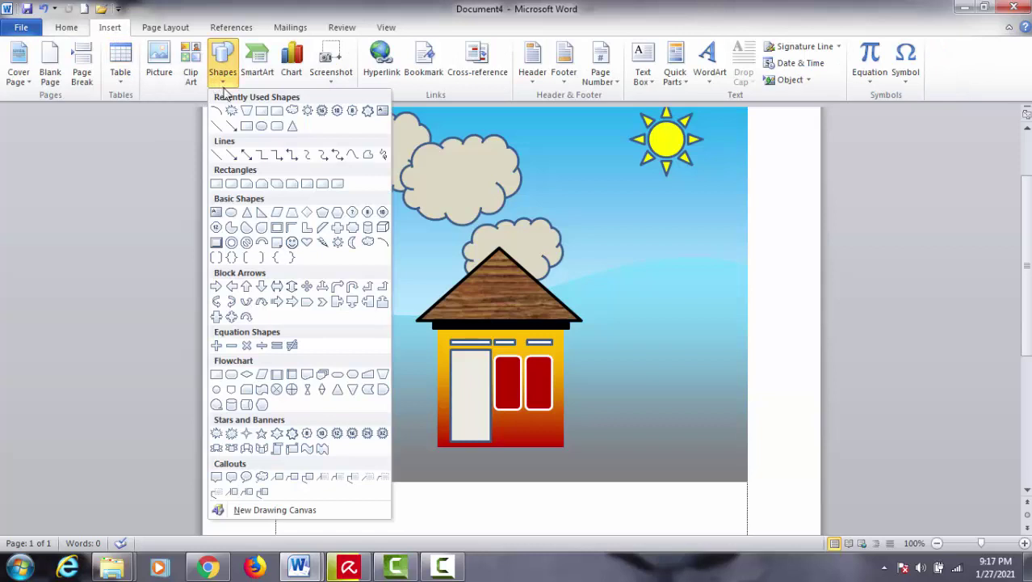
left_click(224, 185)
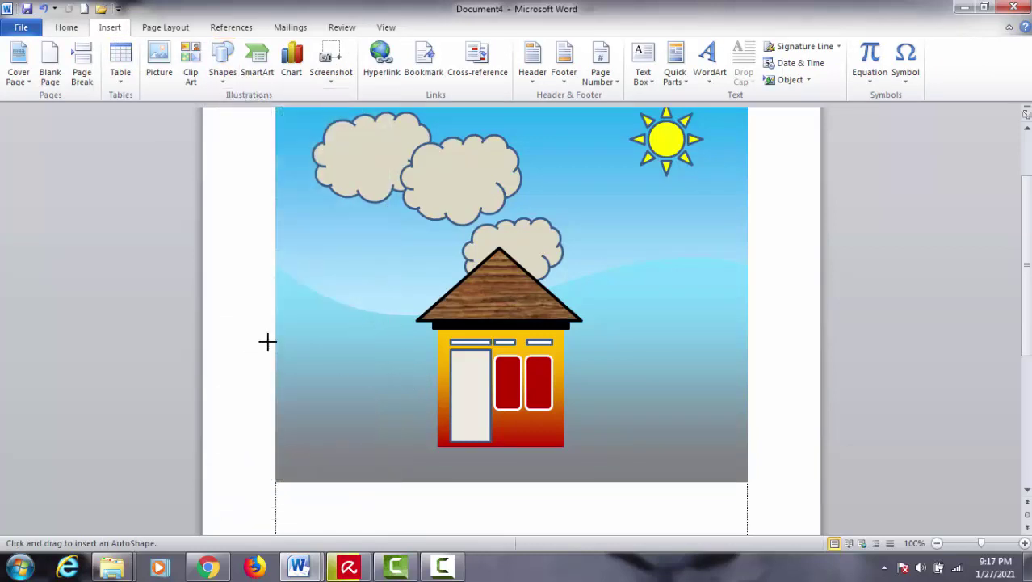
left_click_drag(300, 308, 312, 408)
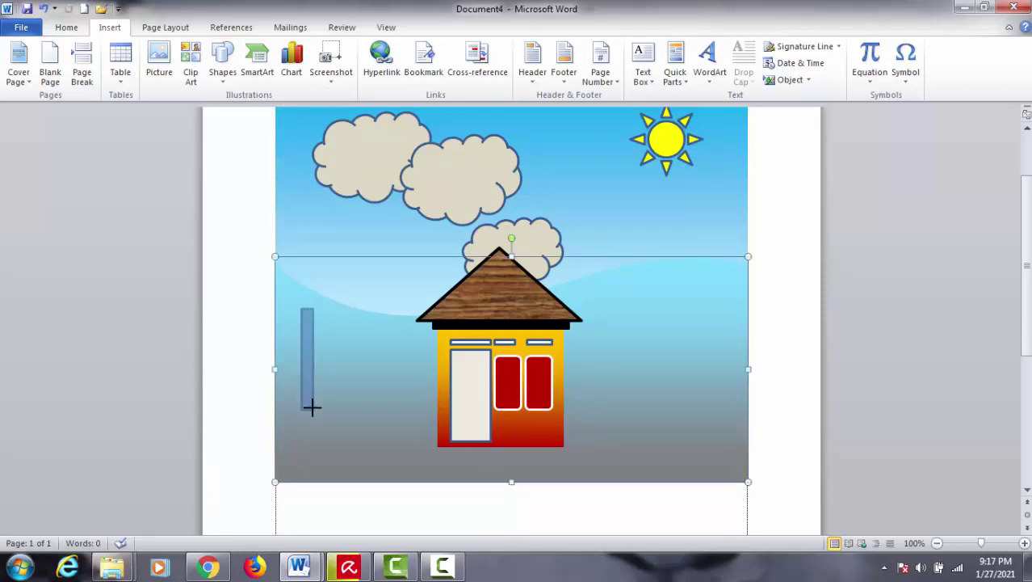
left_click_drag(312, 408, 312, 410)
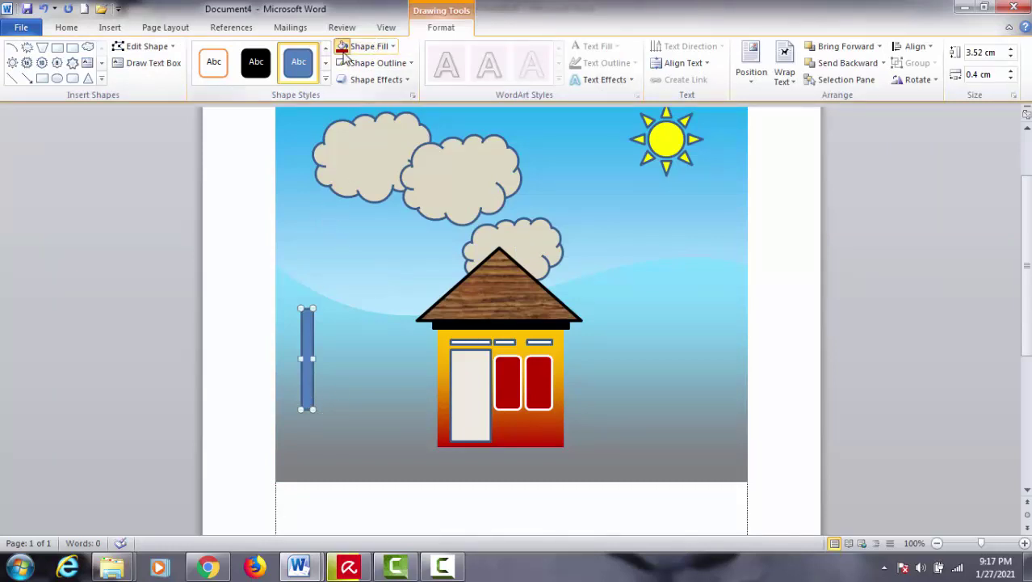
left_click(342, 50)
left_click(372, 63)
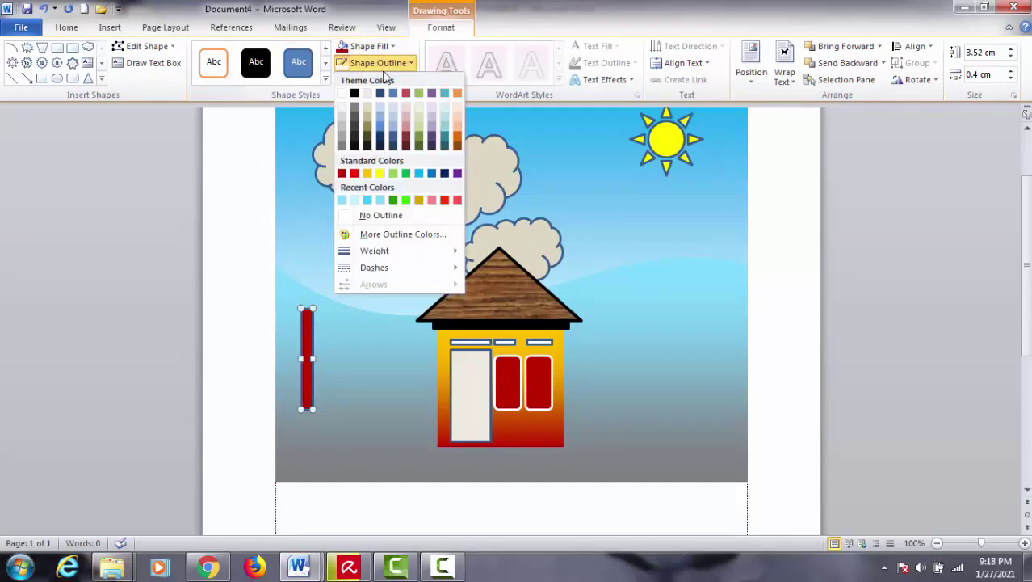
left_click(381, 215)
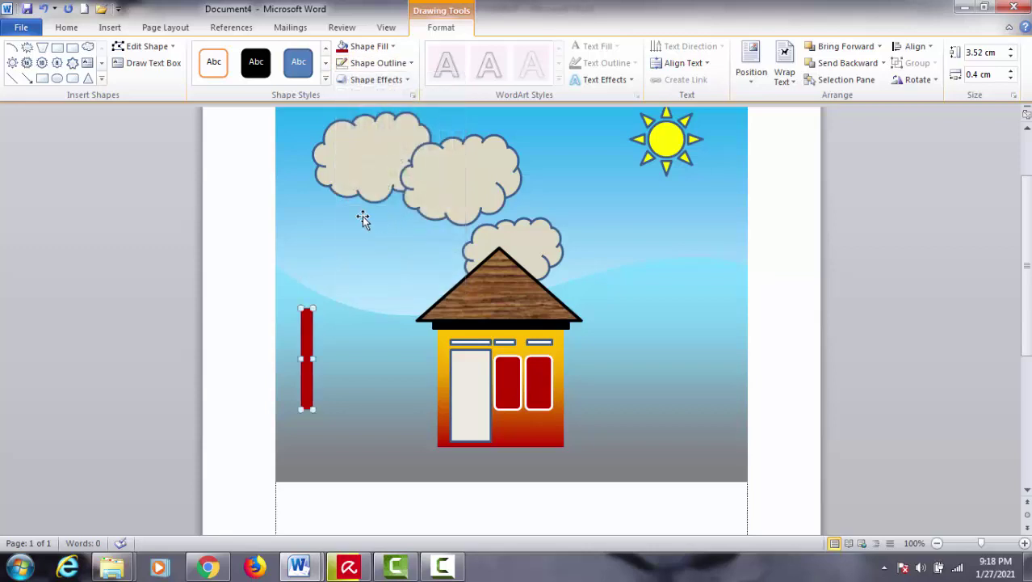
Draw an explosion starburst atop the red pole and fill it green
left_click(759, 272)
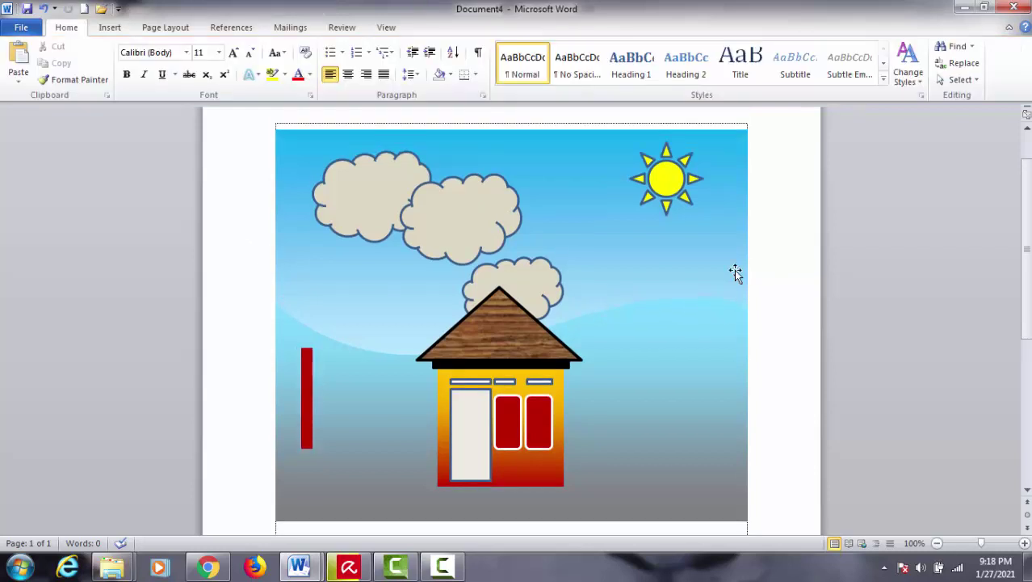
left_click(121, 32)
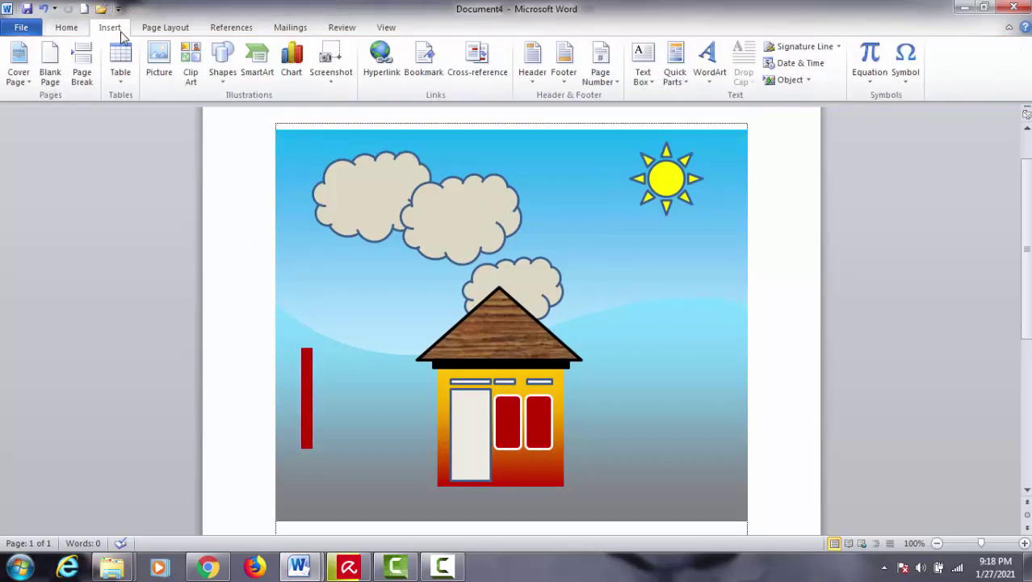
left_click(222, 79)
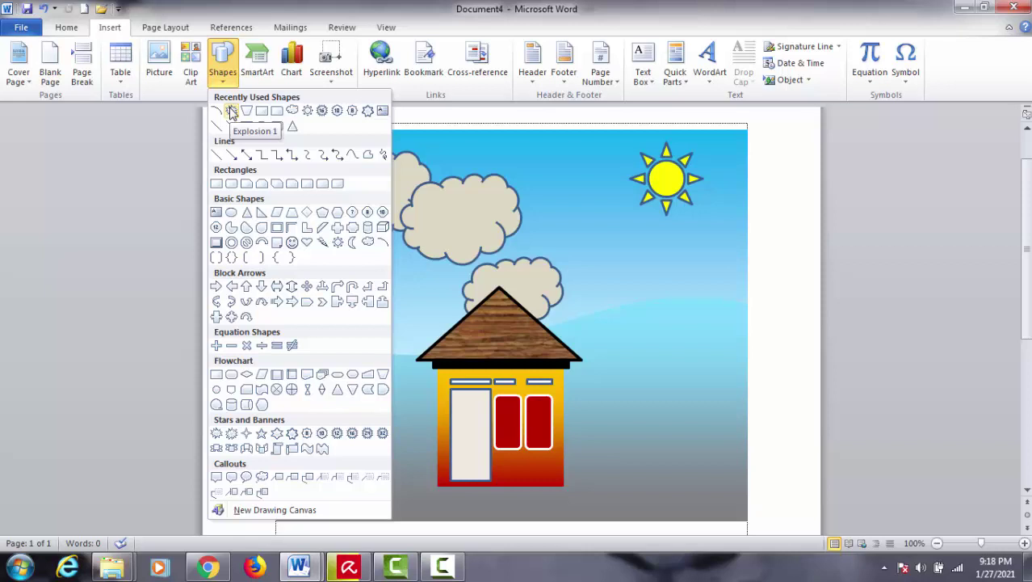
left_click(230, 111)
left_click_drag(280, 321, 323, 361)
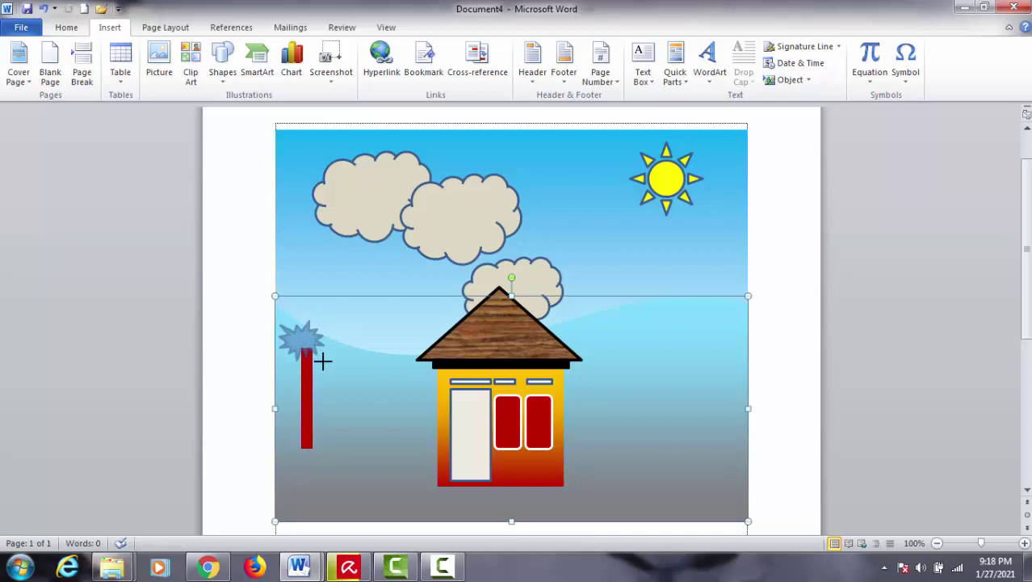
left_click_drag(322, 361, 324, 368)
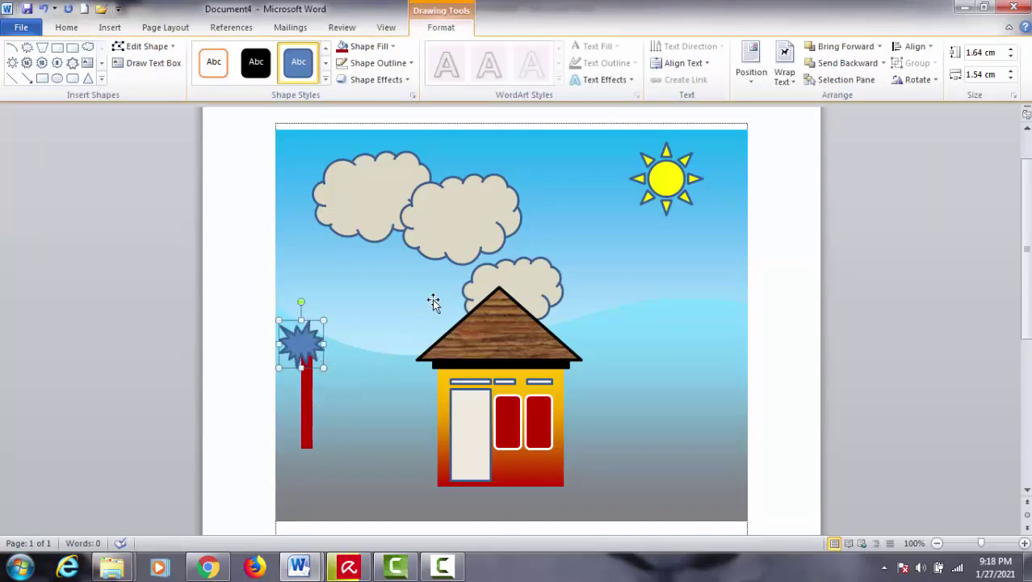
left_click(394, 47)
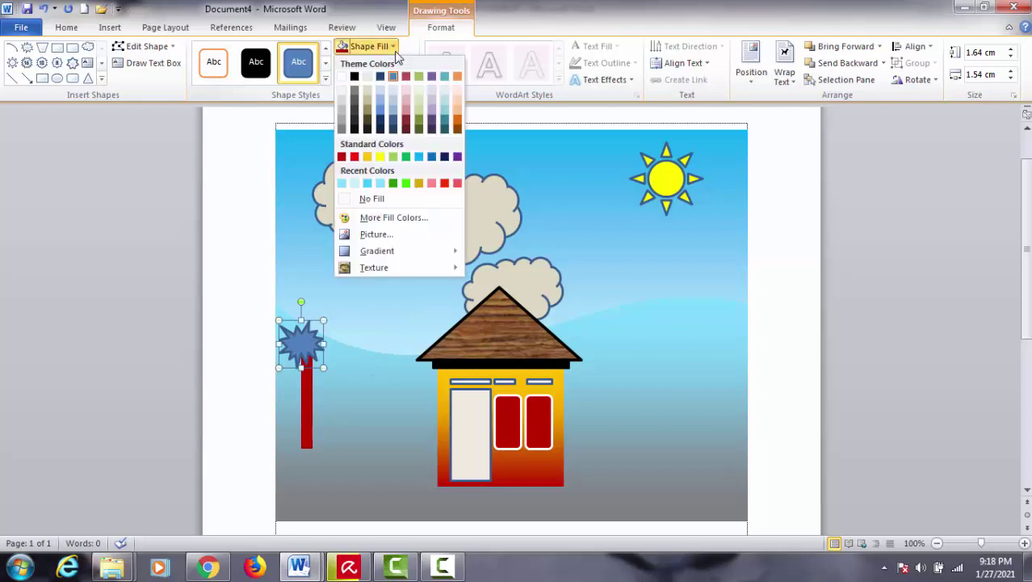
left_click(407, 182)
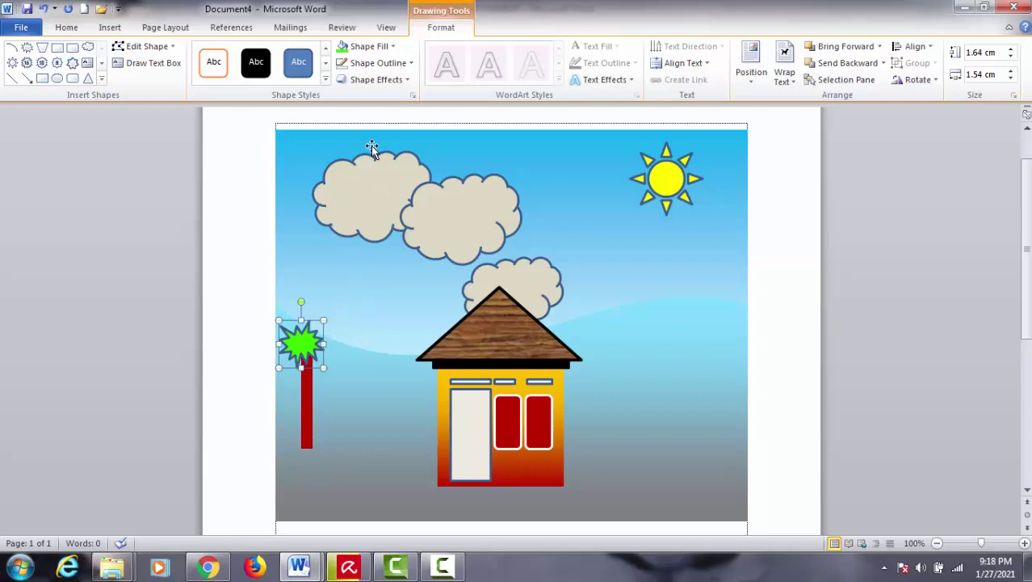
Duplicate the green starburst slightly right and down over the trunk top
left_click(401, 65)
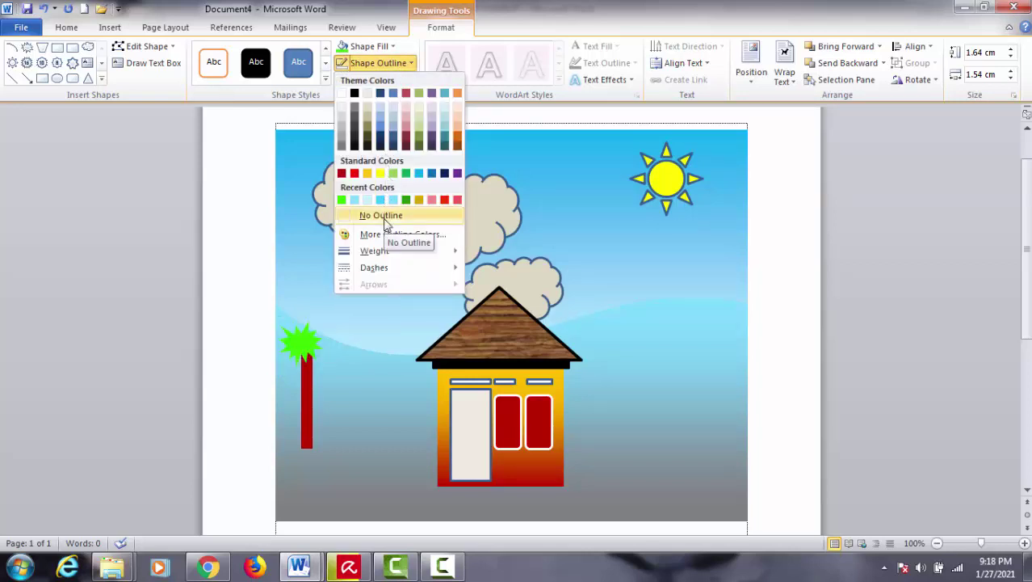
left_click(297, 230)
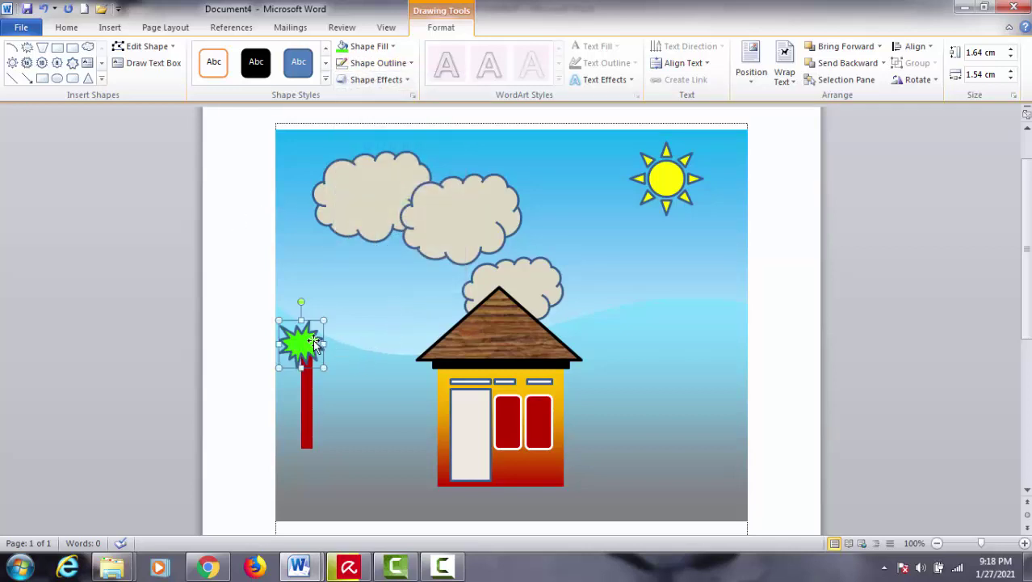
left_click_drag(313, 340, 335, 350, "ctrl")
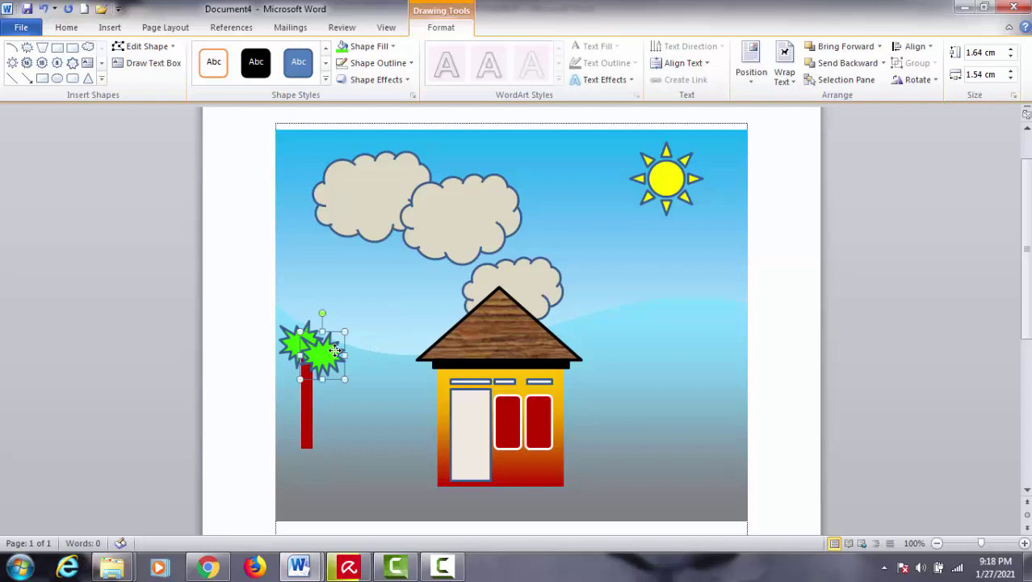
Select the green starburst leaves and raise them higher on the trunk
left_click(335, 330)
left_click(335, 336)
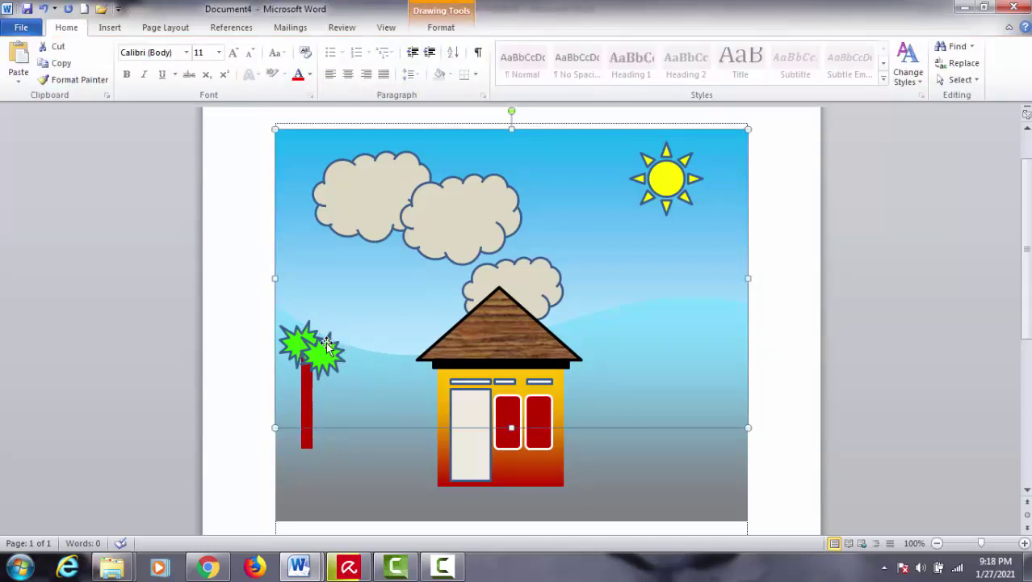
left_click(328, 348)
left_click(327, 349, "shift")
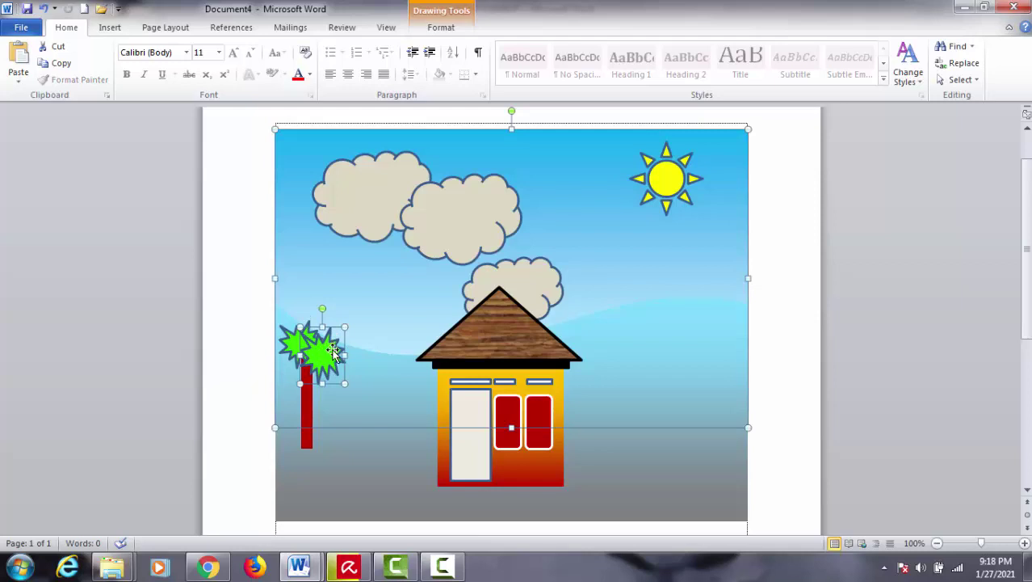
left_click(272, 355)
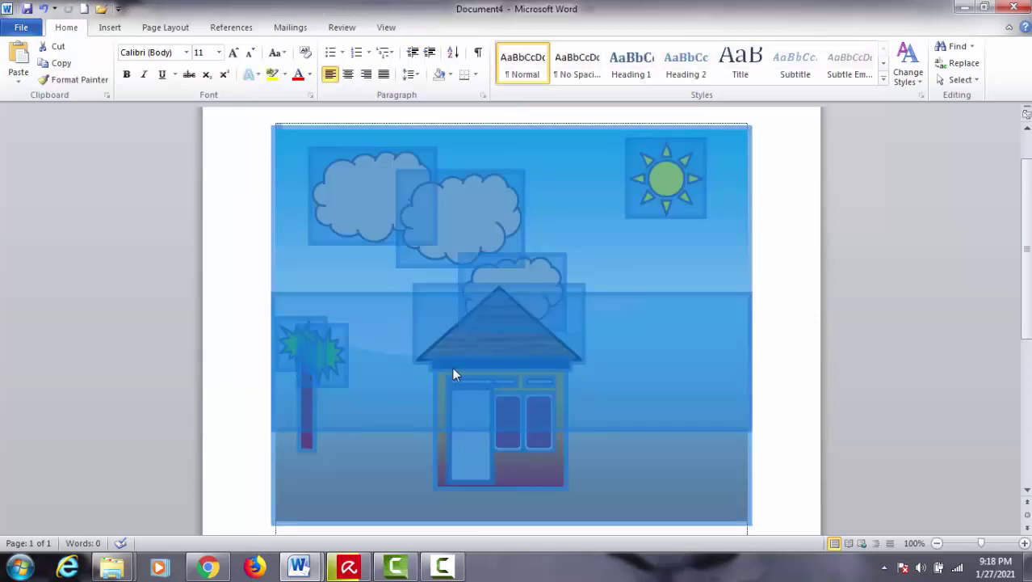
left_click(795, 363)
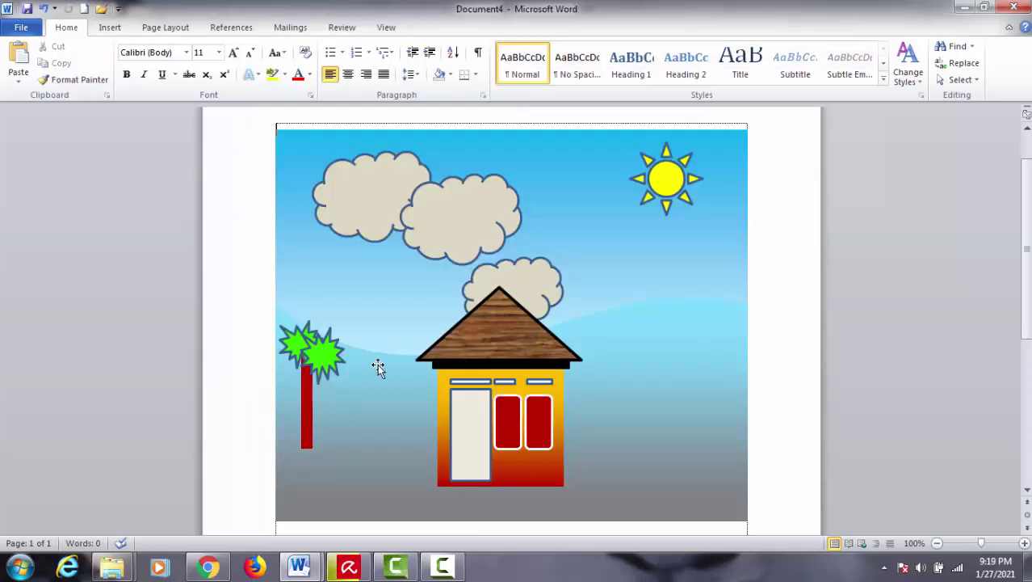
left_click(315, 358)
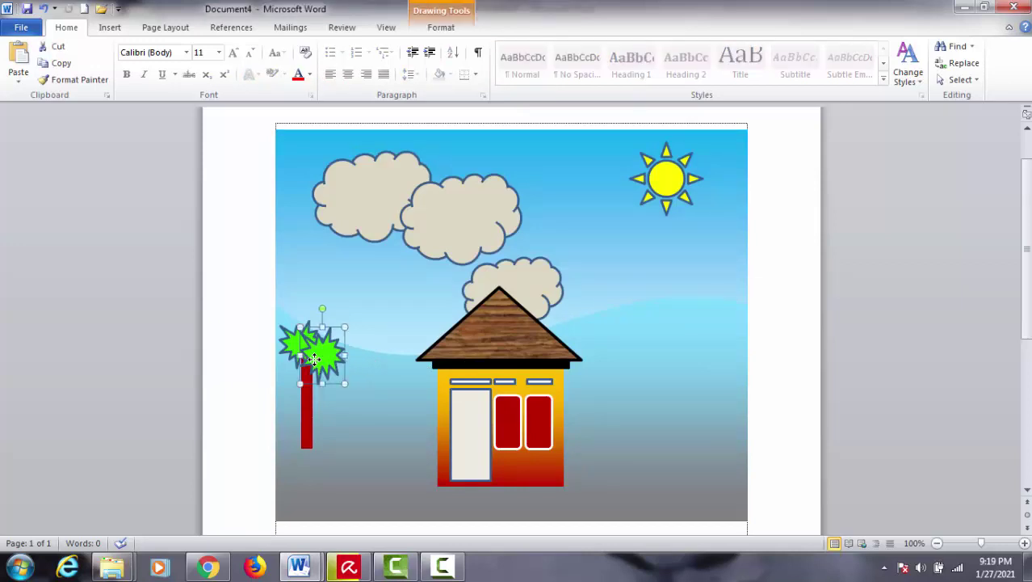
mouse_move(315, 358)
left_mouse_down()
mouse_move(310, 328)
mouse_move(286, 370)
left_mouse_up()
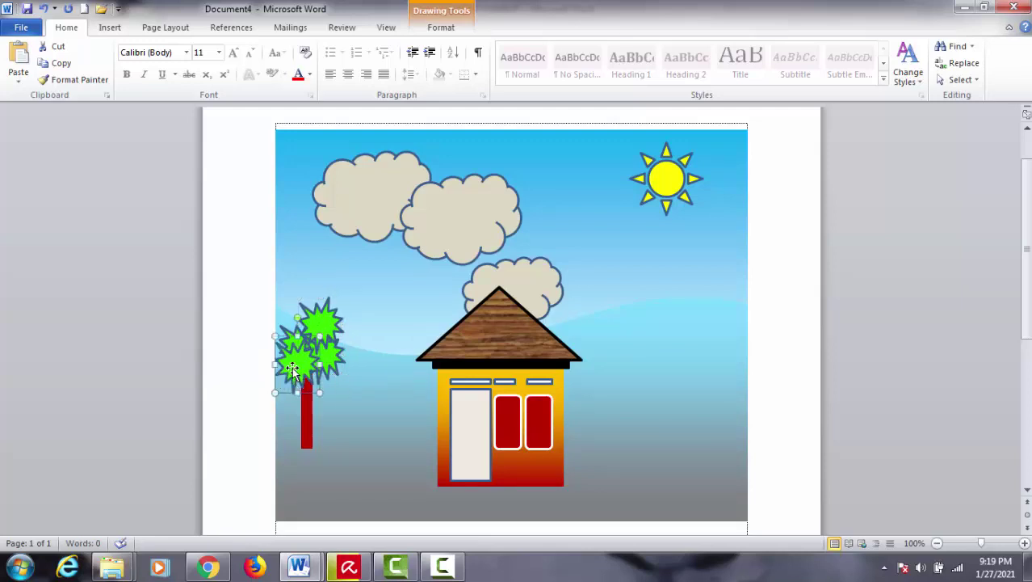
Add more starburst copies to fill out the crown and cluster them around the trunk's base
mouse_move(295, 361)
left_mouse_down()
mouse_move(289, 468)
mouse_move(336, 458)
left_mouse_up()
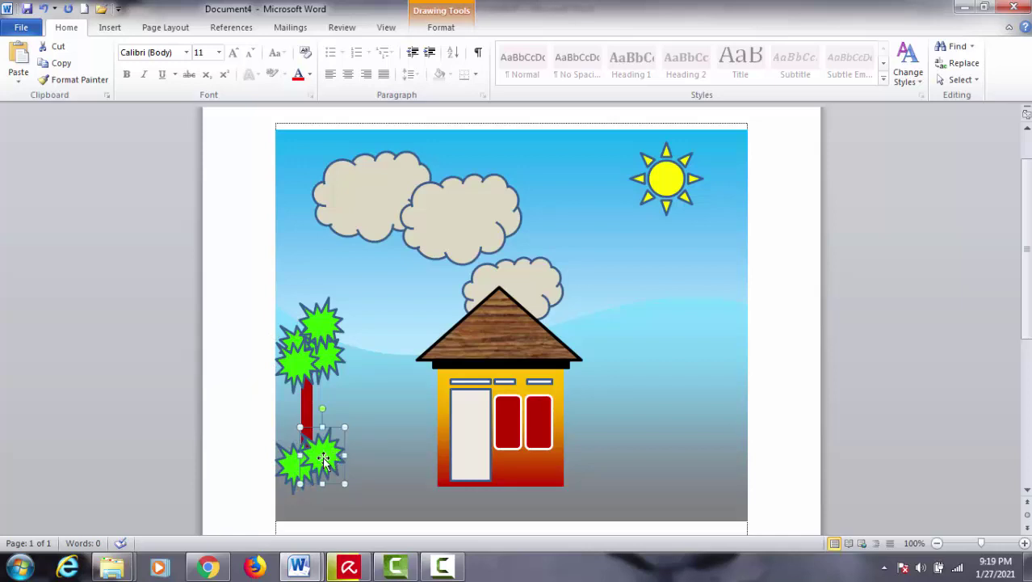
mouse_move(335, 460)
left_mouse_down()
mouse_move(354, 446)
mouse_move(297, 519)
left_mouse_up()
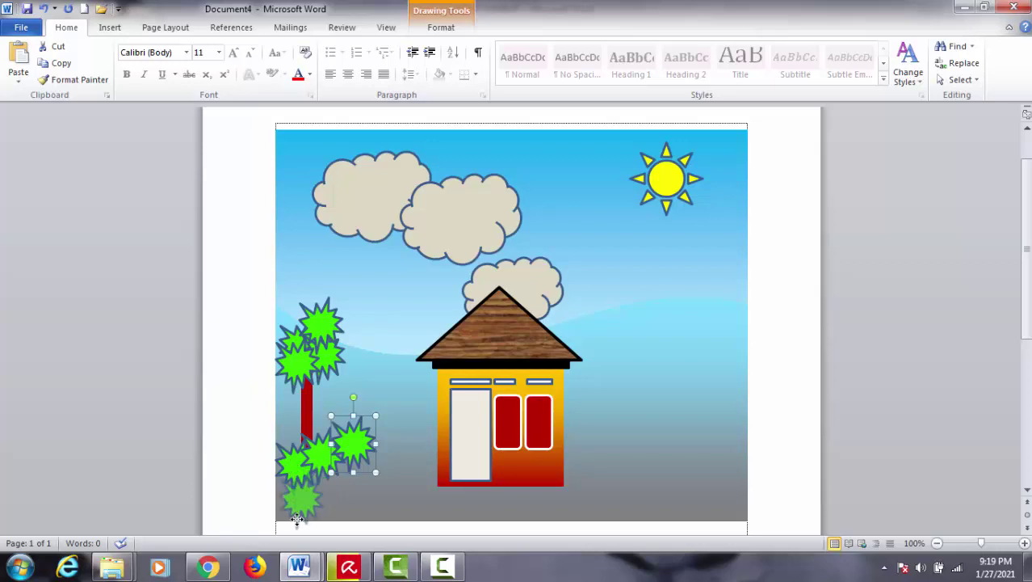
left_click_drag(296, 519, 295, 519)
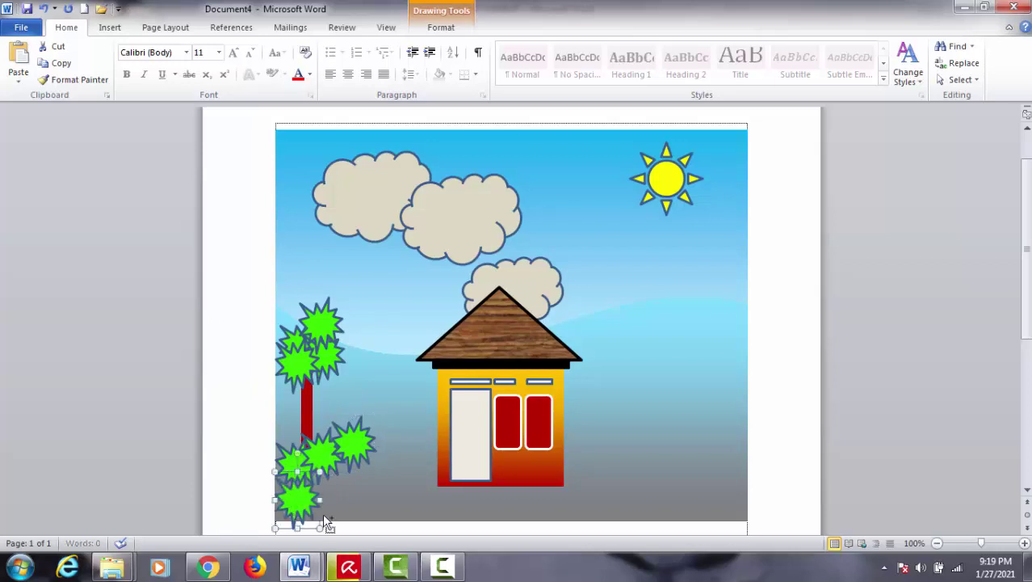
left_click(837, 453)
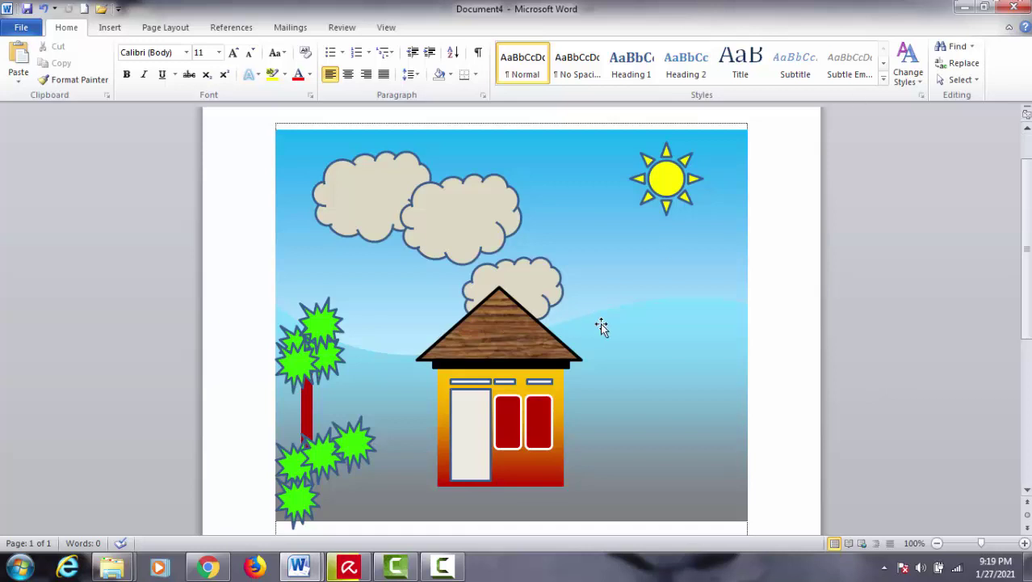
Copy the red tree trunk across to stand right of the house
left_click(310, 416)
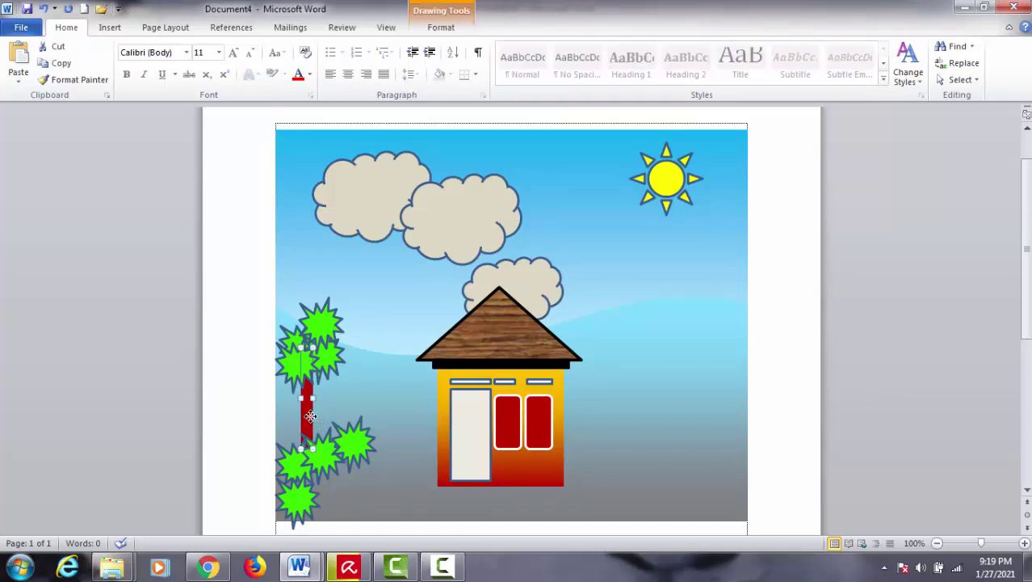
left_click_drag(308, 417, 670, 437)
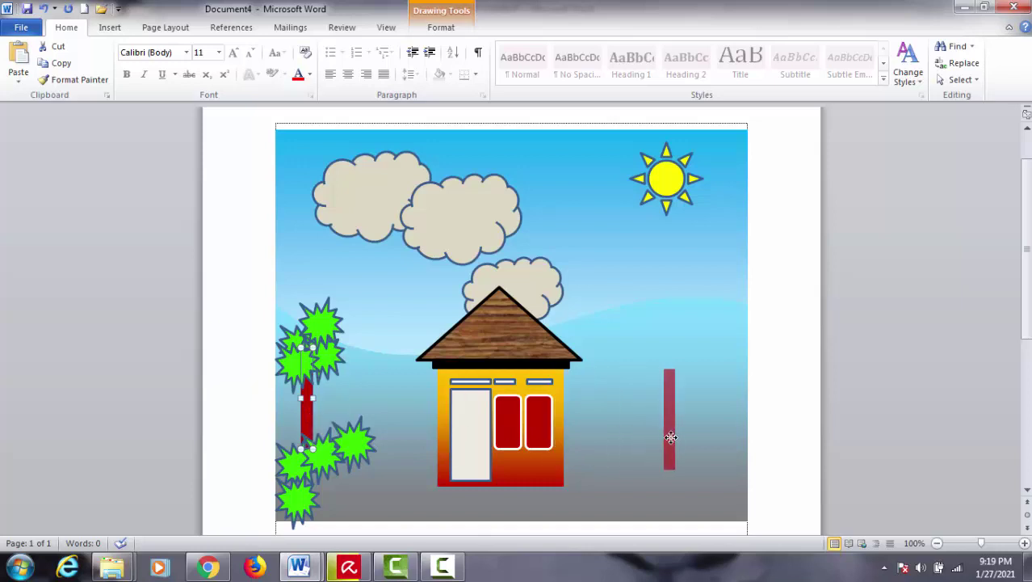
left_click_drag(670, 437, 671, 440)
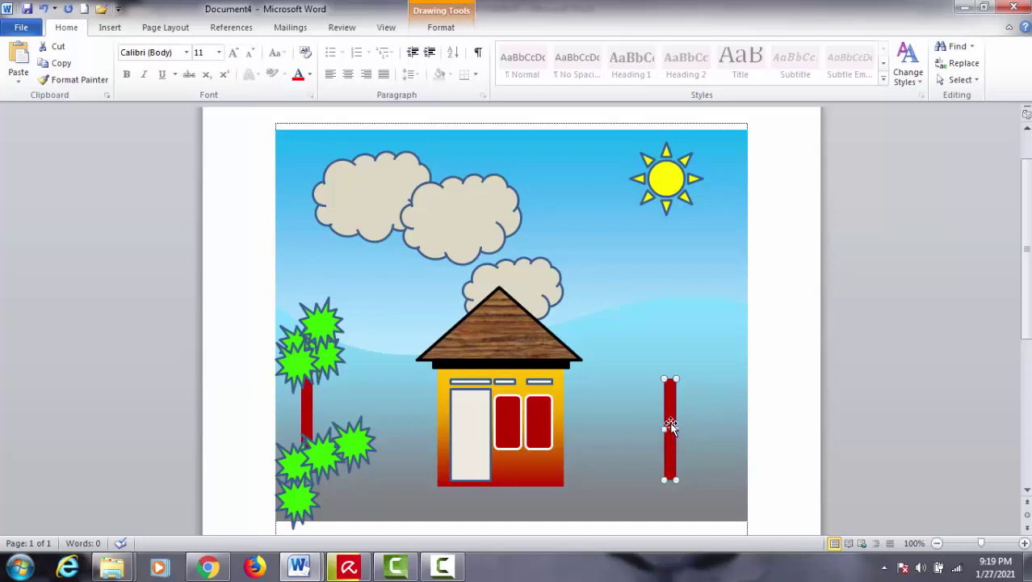
Copy the pole upward and resize the copy into a short 1.8 cm by 0.34 cm segment on top
mouse_move(673, 426)
left_mouse_down()
mouse_move(685, 358)
mouse_move(674, 344)
left_mouse_up()
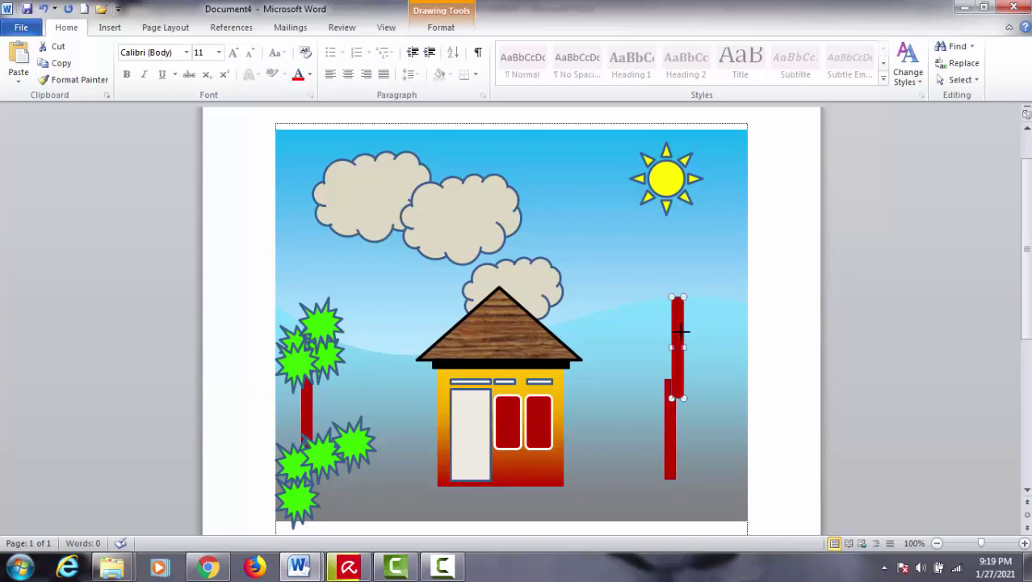
left_click_drag(684, 297, 679, 336)
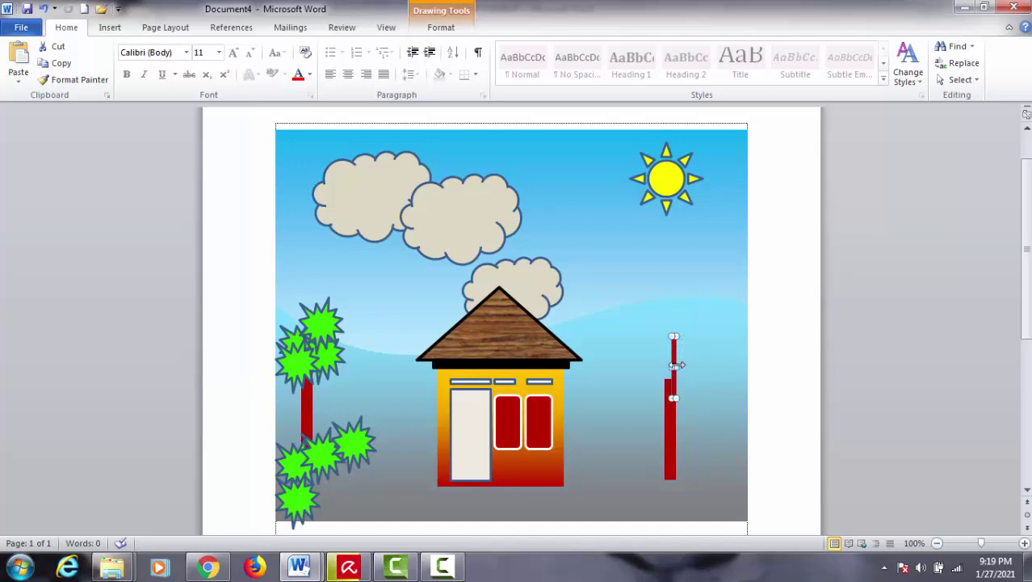
left_click_drag(675, 367, 681, 366)
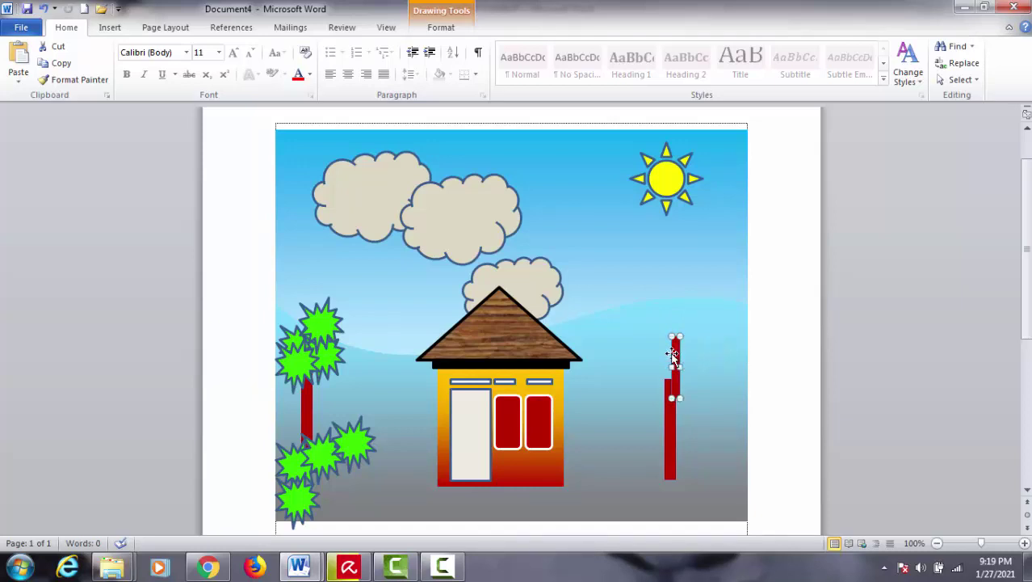
left_click_drag(672, 353, 674, 335)
left_click_drag(677, 318, 680, 328)
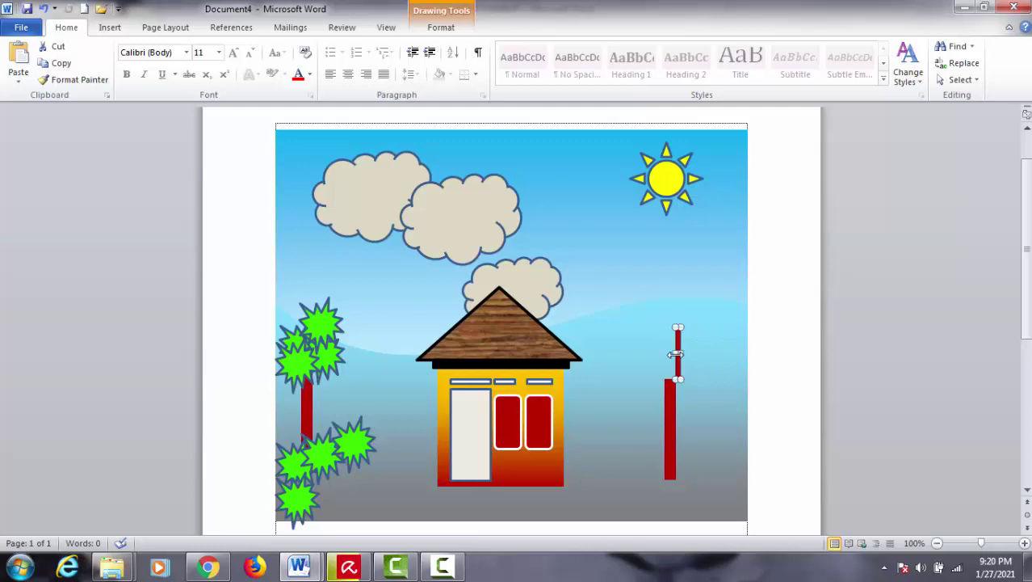
left_click_drag(675, 354, 670, 354)
Set the rotation of the short red bar on the right-hand pole to 20°
double_click(674, 356)
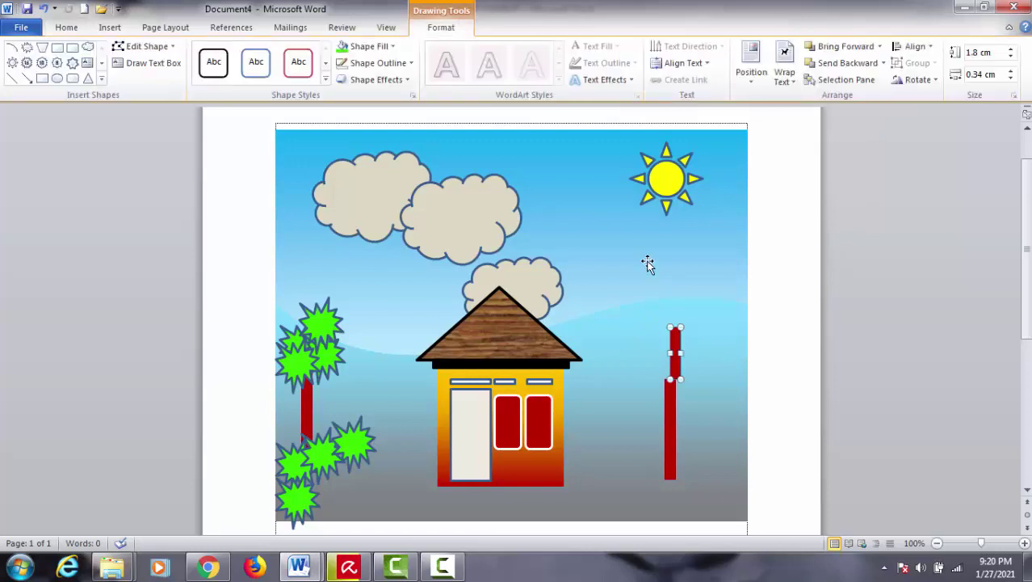
left_click(917, 79)
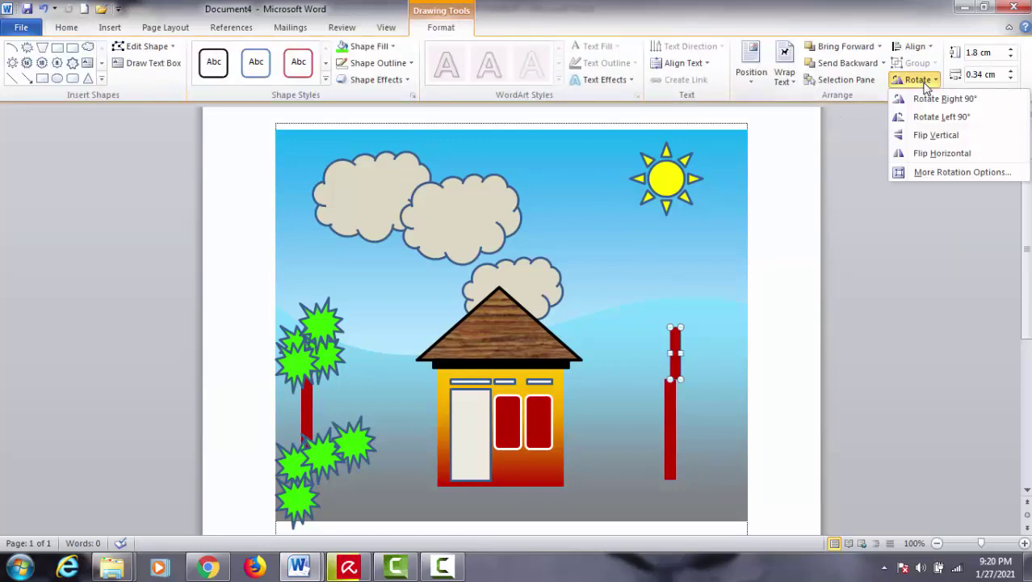
left_click(939, 182)
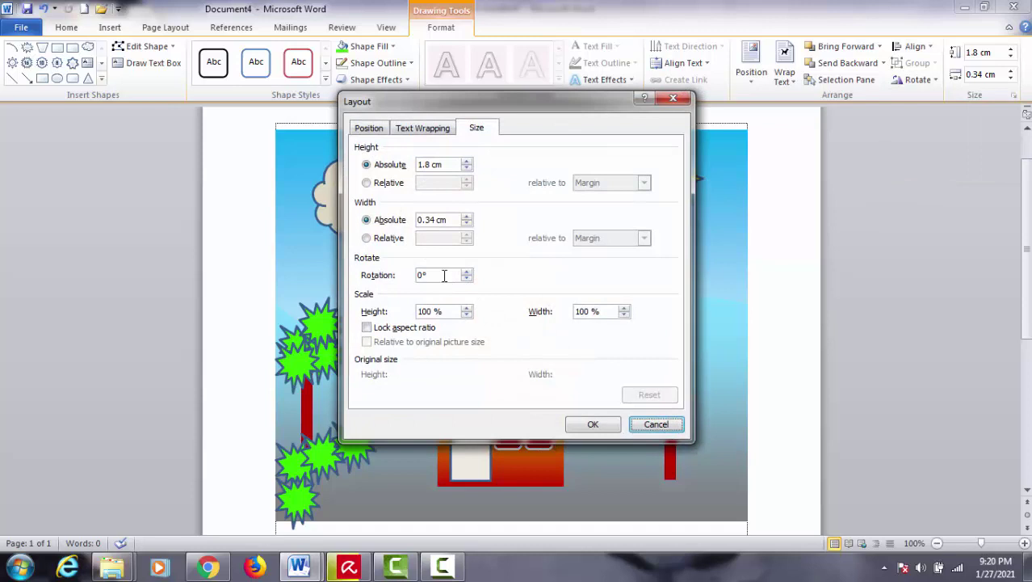
left_click_drag(443, 276, 405, 279)
type("20")
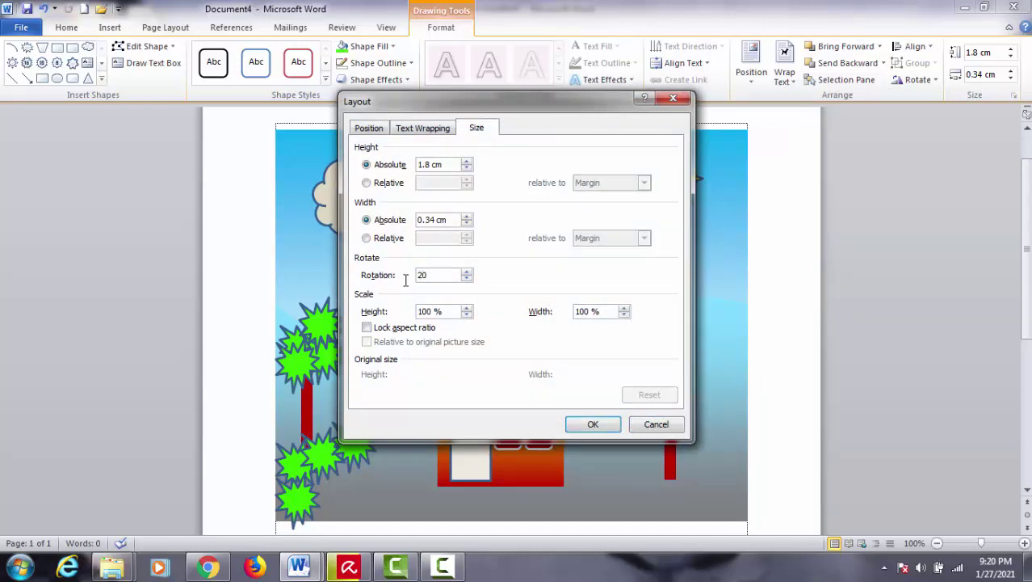
key("Return")
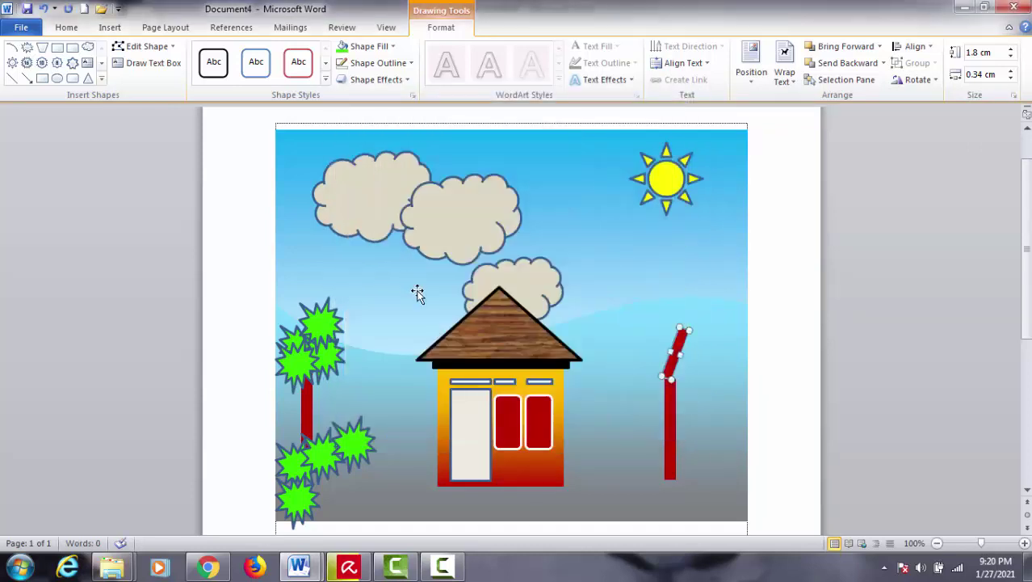
Nudge the tilted red segment slightly to the right
key("ctrl+Right")
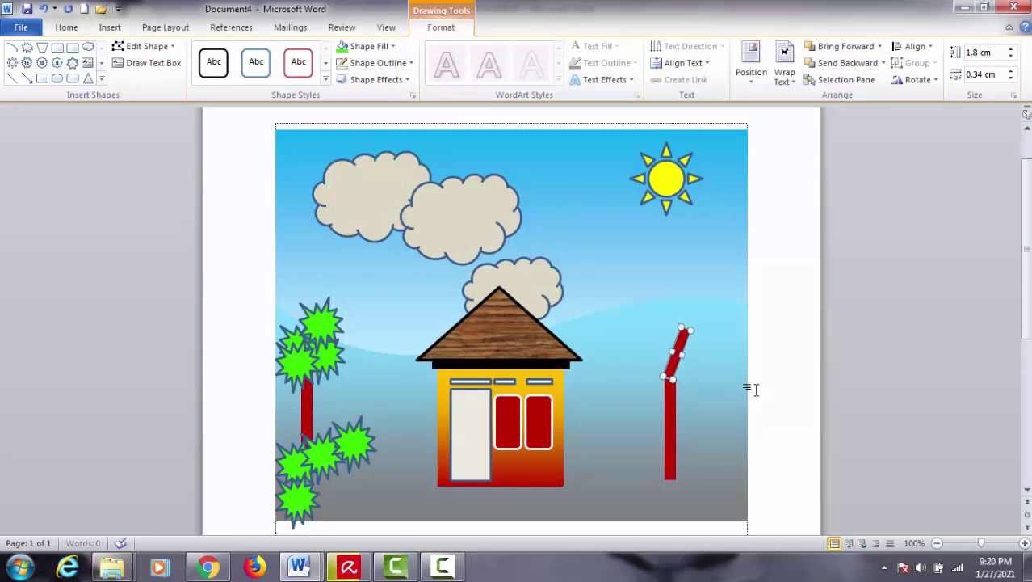
key("ctrl+Right")
key("ctrl+Right")
key("ctrl+Right")
key("ctrl+Right")
key("ctrl+Right")
key("ctrl+Right")
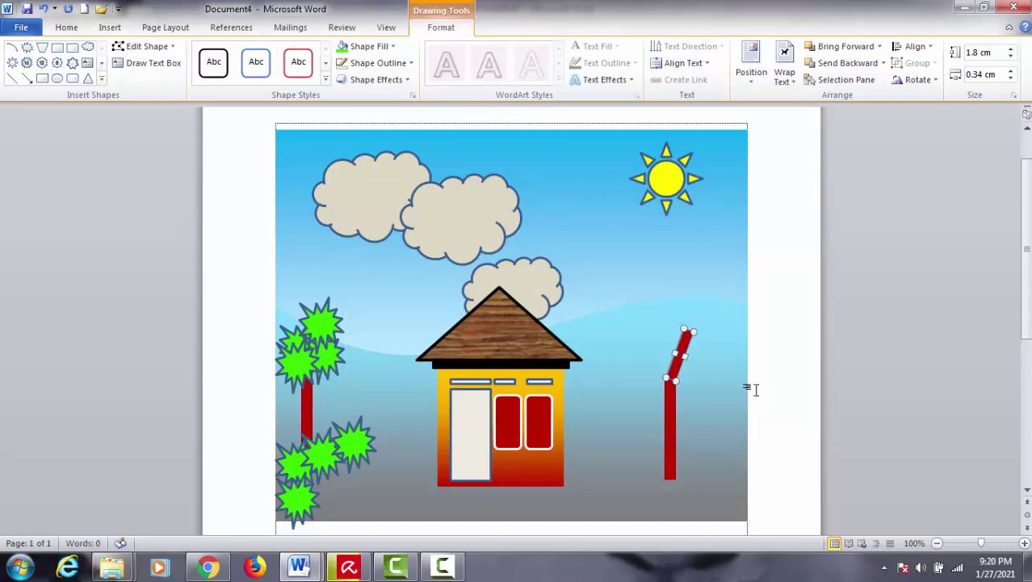
key("ctrl+Right")
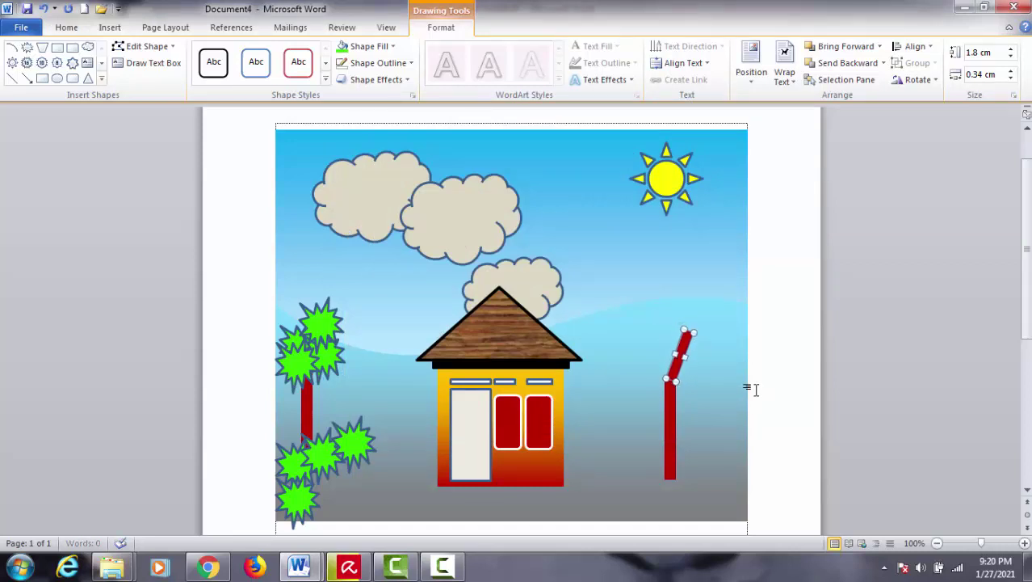
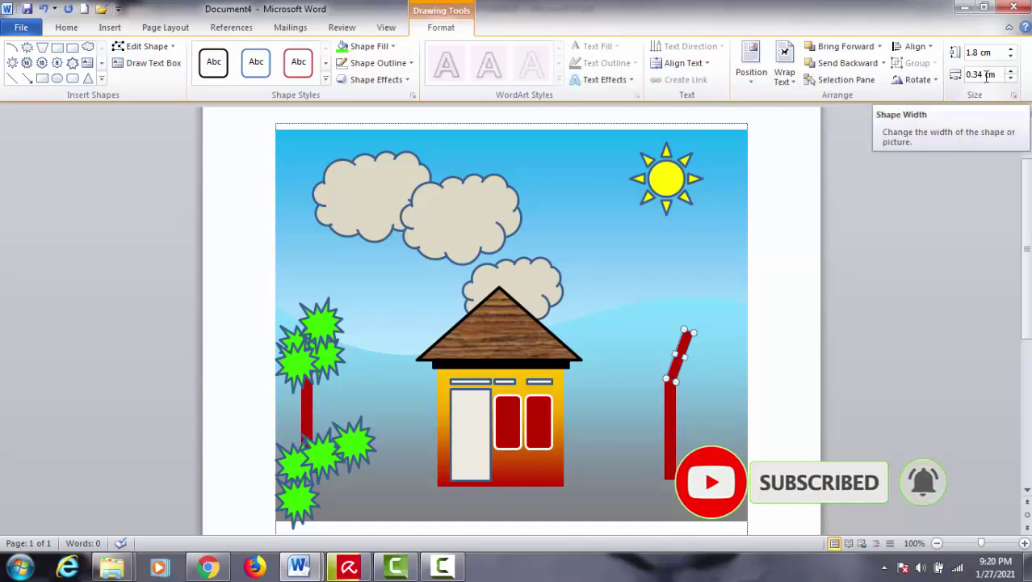
Set the red branch's width to 0.3 cm, dismissing the colour-scheme performance prompt
left_click(1010, 78)
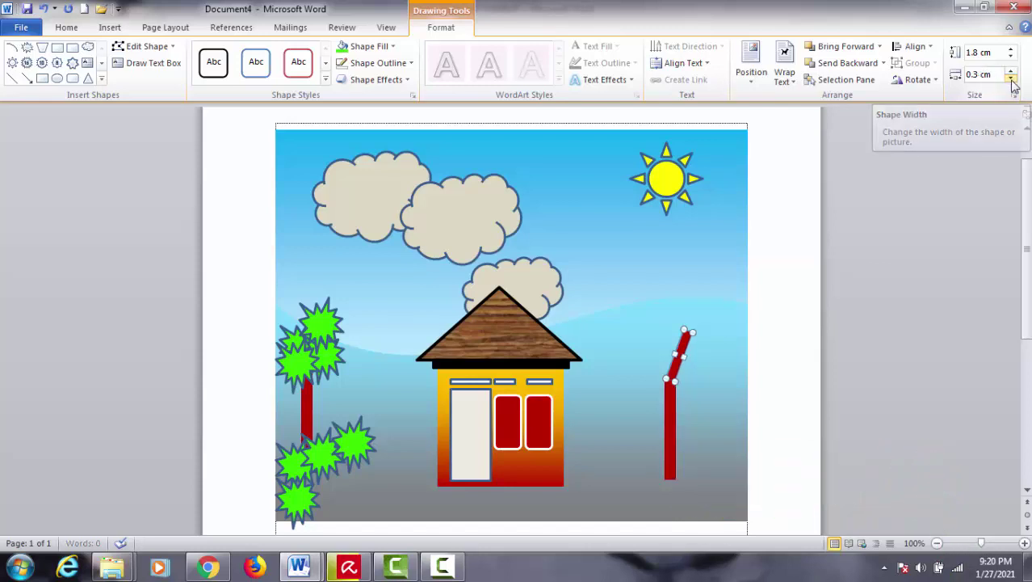
left_click(1011, 78)
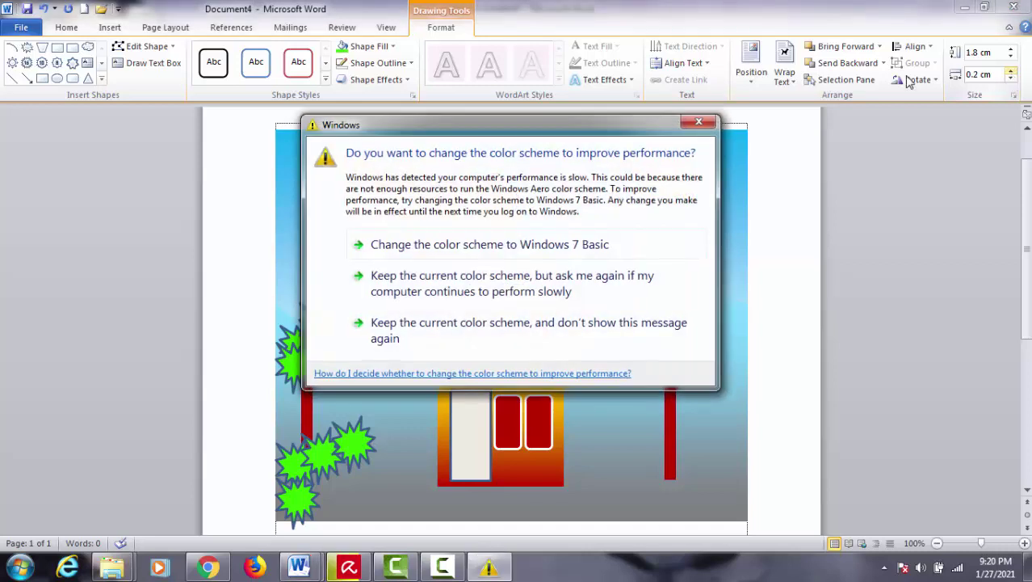
left_click(688, 127)
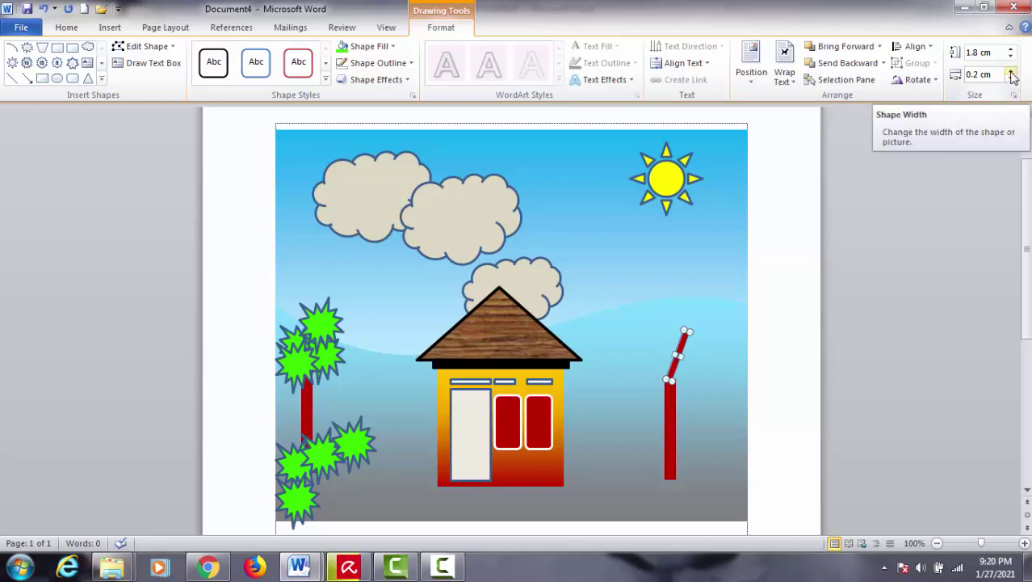
left_click(1010, 71)
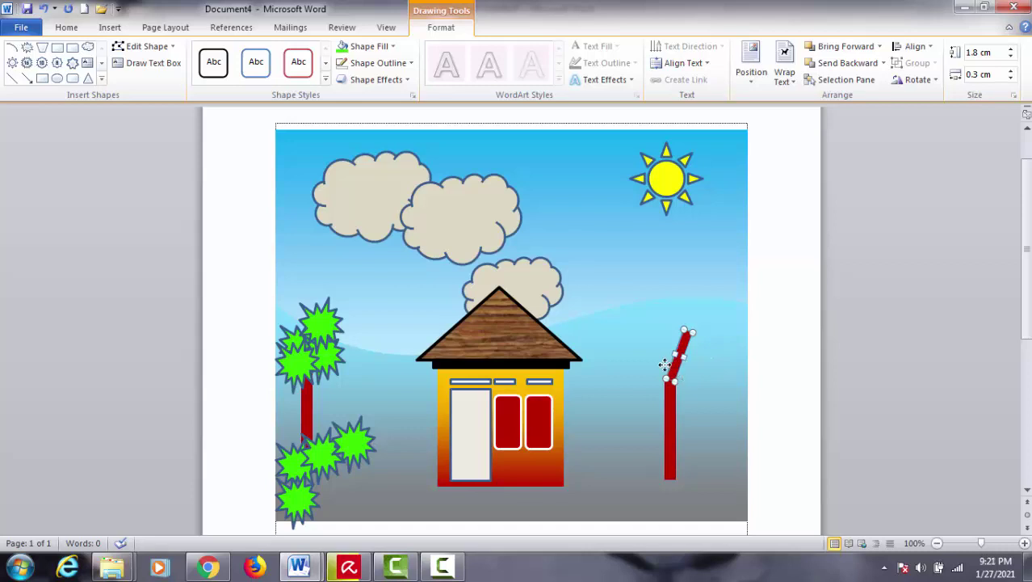
Duplicate the red branch beside the original and rotate the copy to -45°
left_click_drag(663, 364, 655, 365)
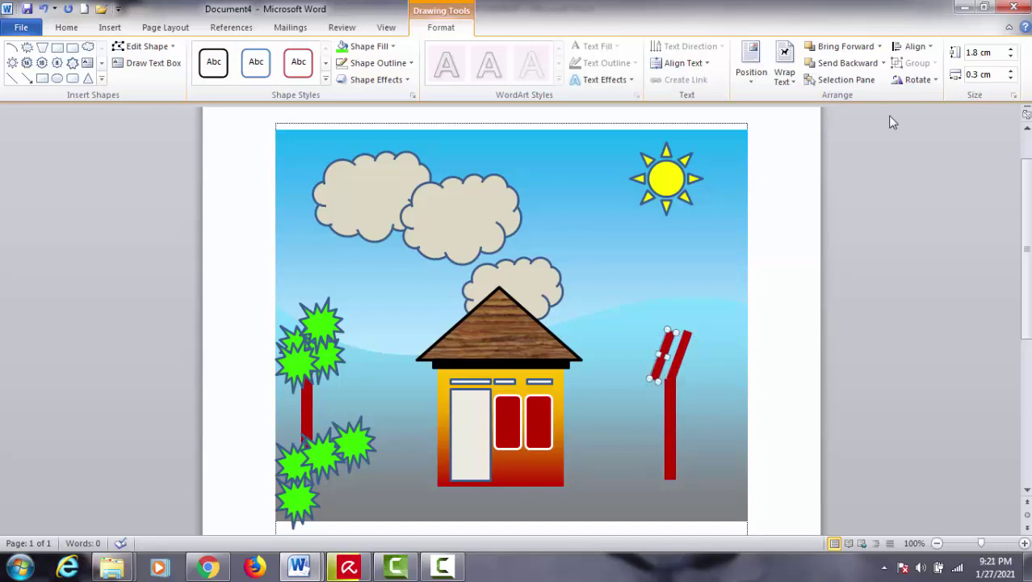
left_click(933, 82)
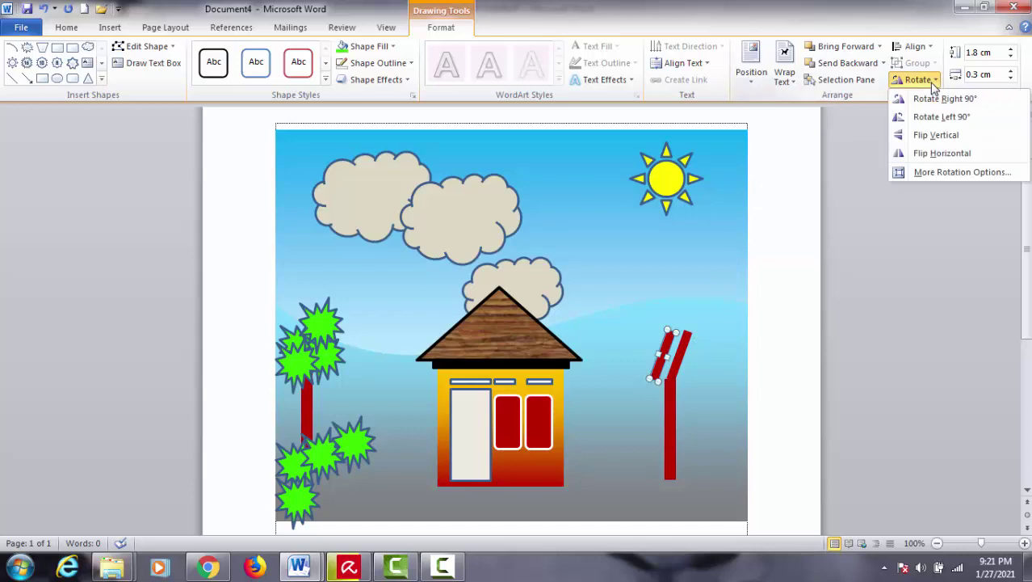
left_click(939, 173)
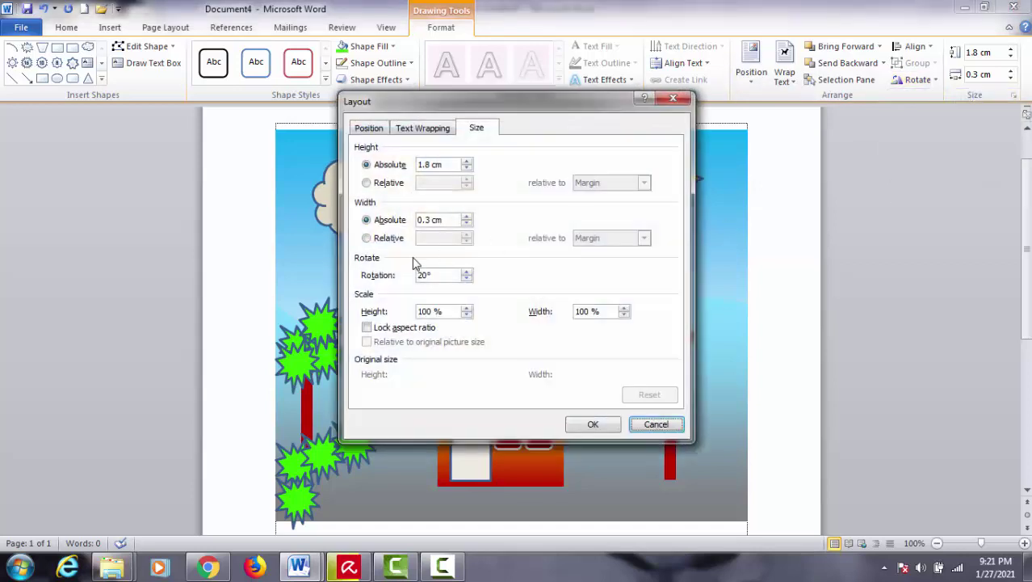
left_click_drag(433, 277, 401, 278)
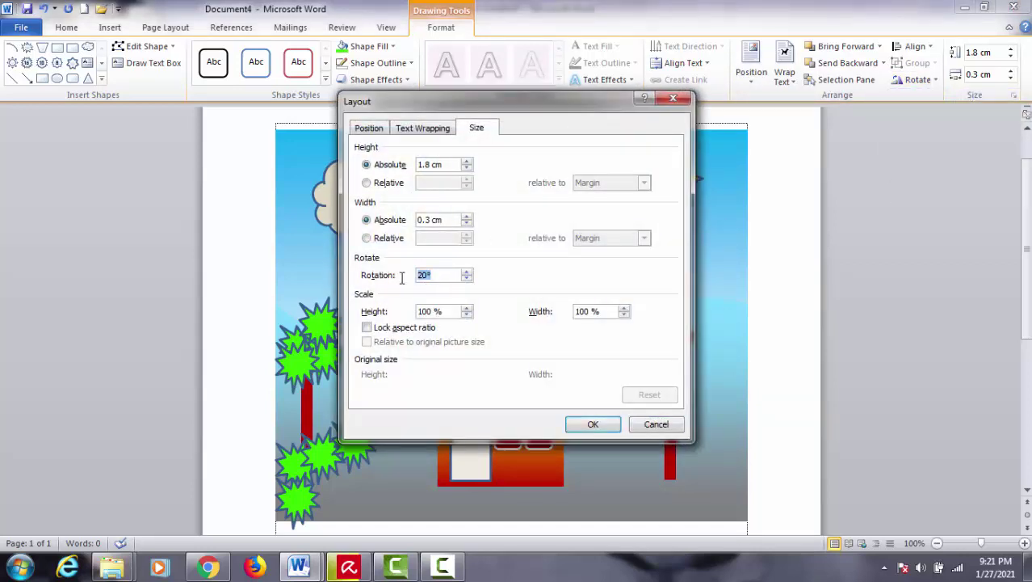
type("-")
type("45")
left_click(592, 424)
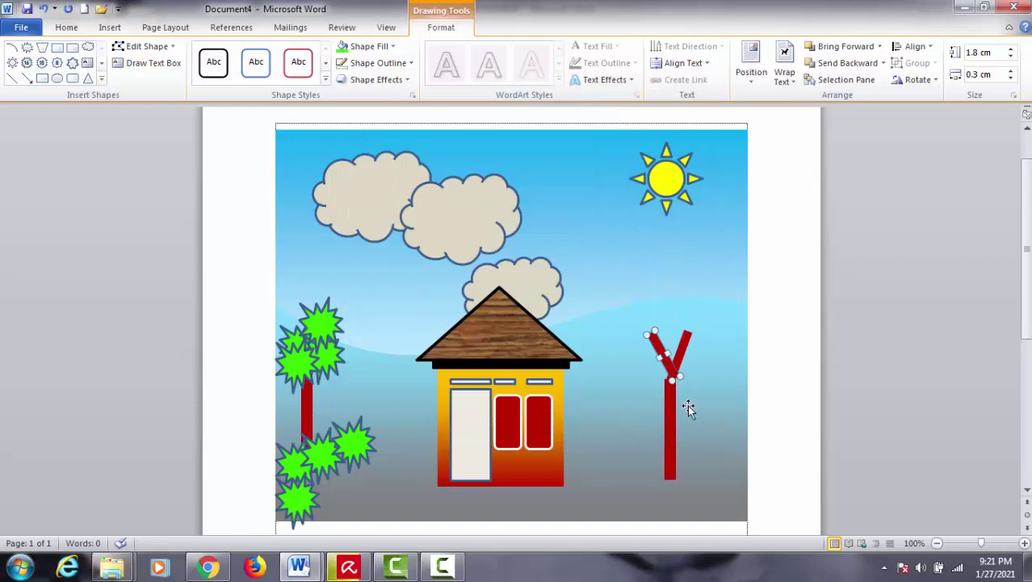
Nudge and drag the red branches so they form the Y's arms
key("ctrl+Left")
key("ctrl+Left")
key("ctrl+Left")
key("ctrl+Left")
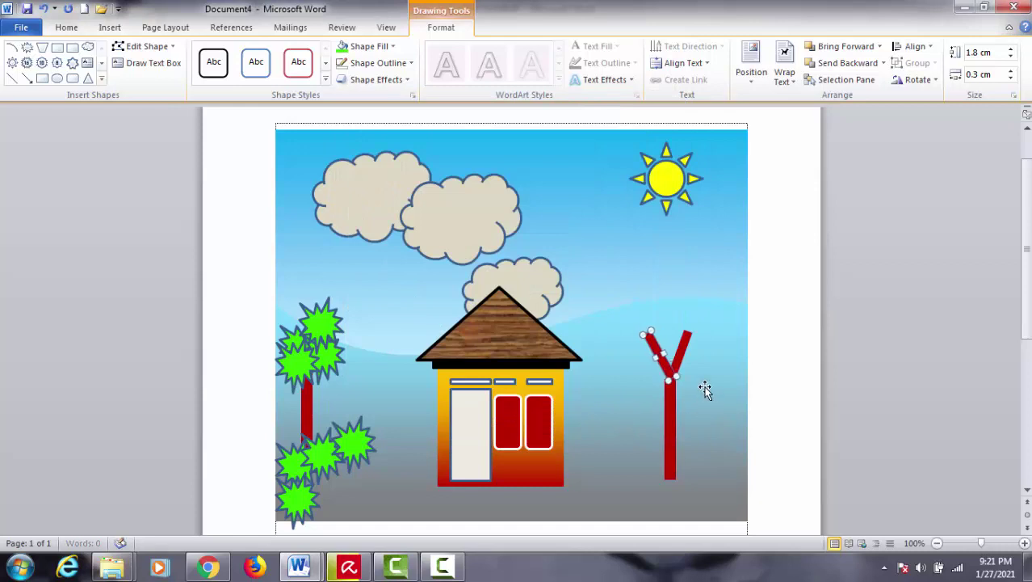
key("ctrl+Left")
key("ctrl+Left")
key("ctrl+Left")
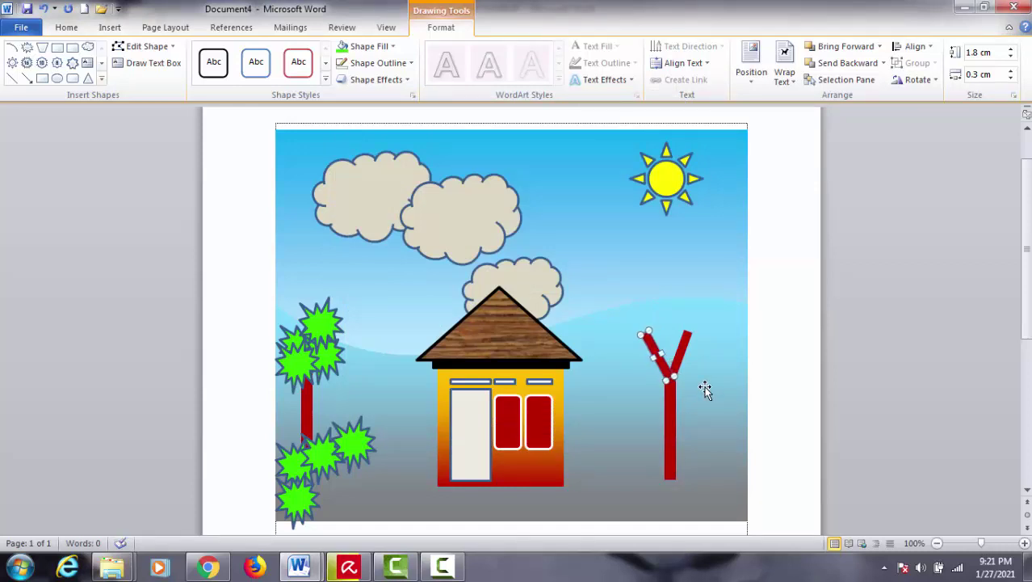
key("ctrl+Left")
key("ctrl+Left")
left_click_drag(655, 349, 665, 327)
key("Escape")
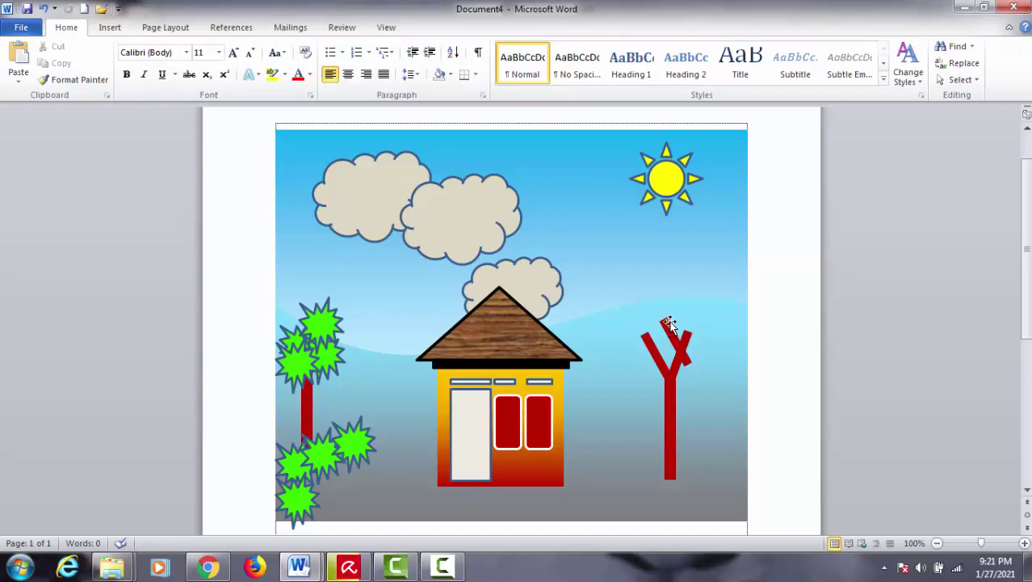
left_click_drag(673, 335, 661, 323)
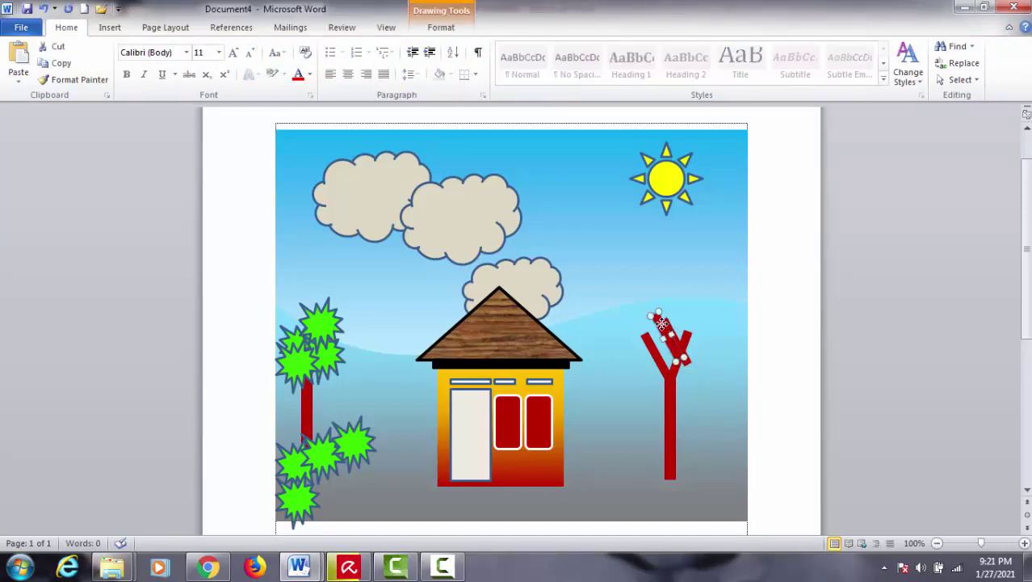
key("Escape")
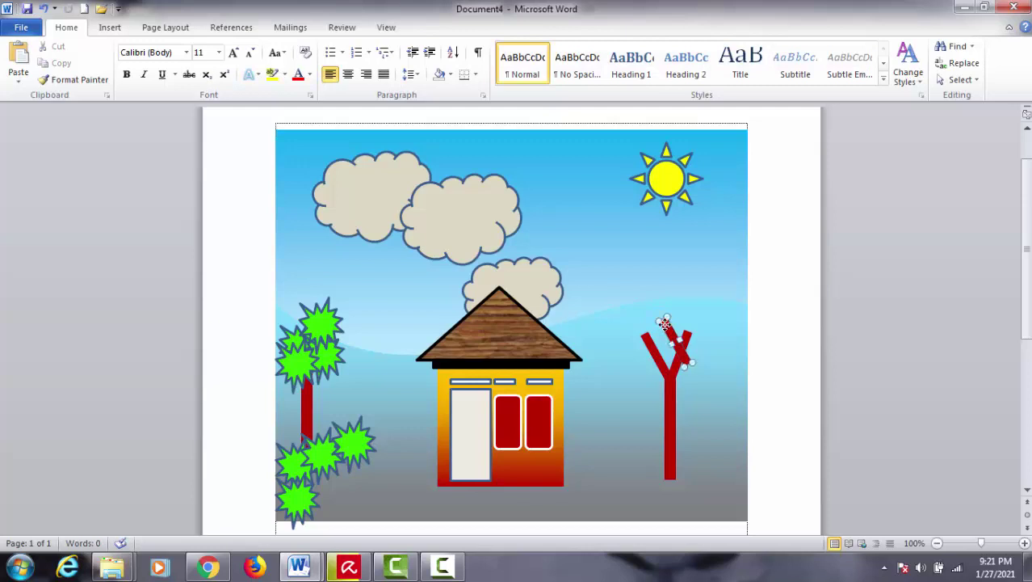
left_click_drag(662, 323, 653, 320)
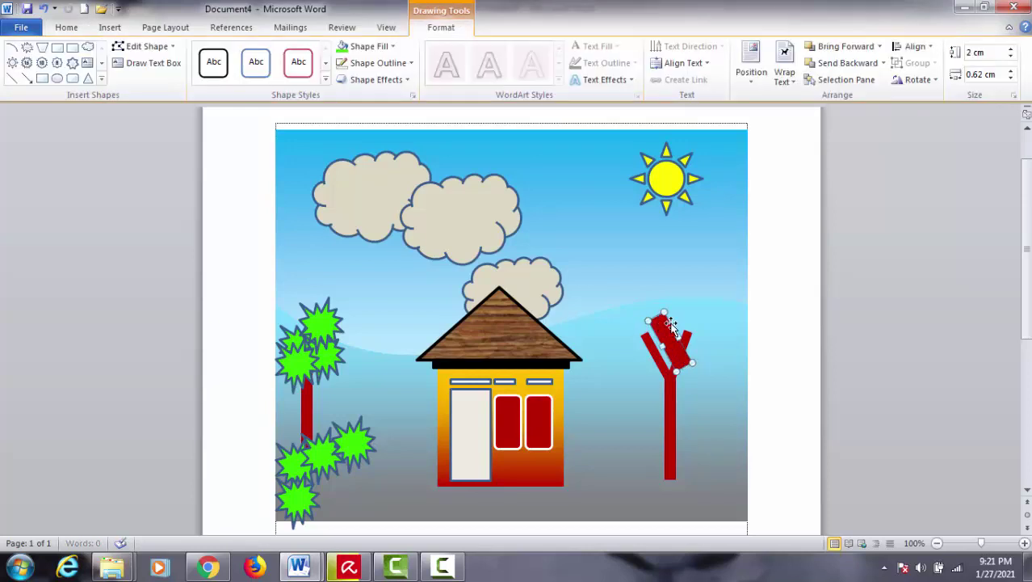
key("Escape")
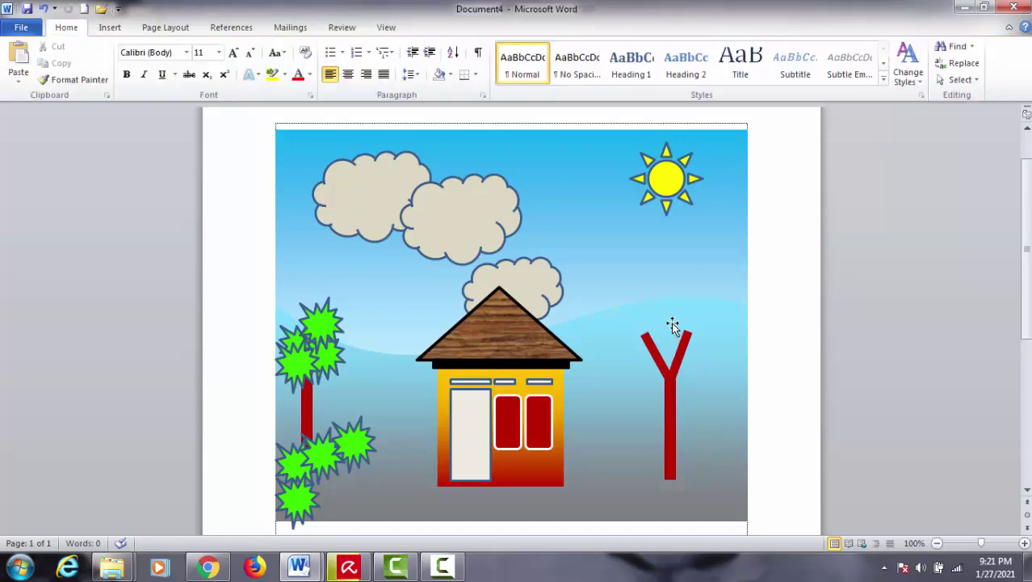
Copy the Y's left arm and place it higher as a thin branch above it
left_click(656, 363)
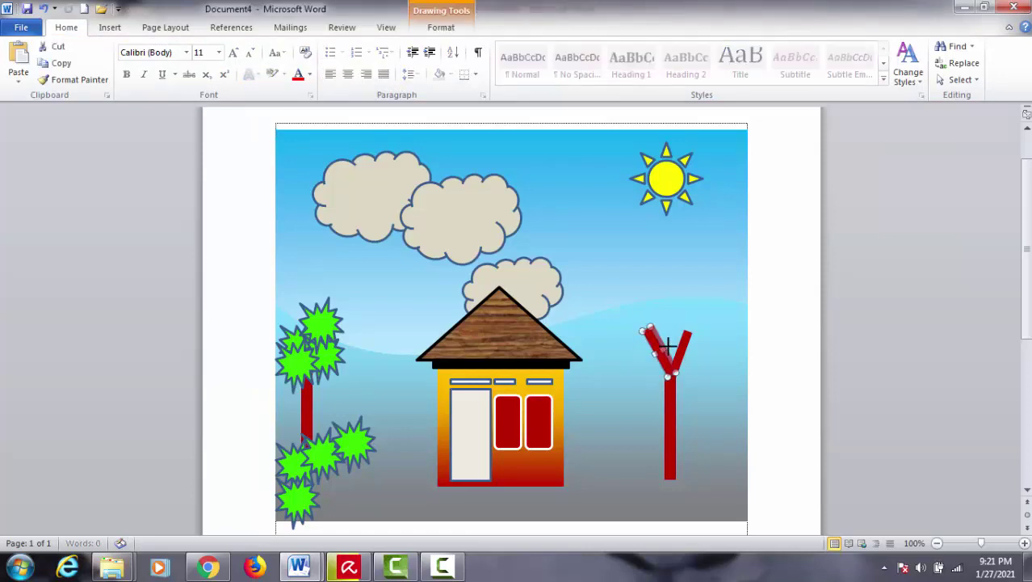
left_click_drag(669, 345, 672, 331)
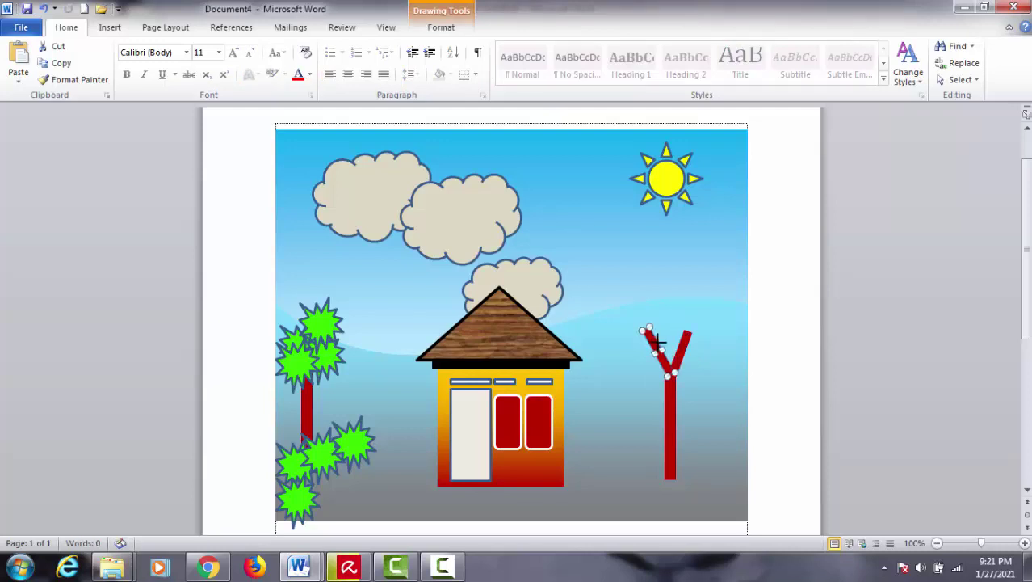
left_click_drag(658, 342, 669, 325)
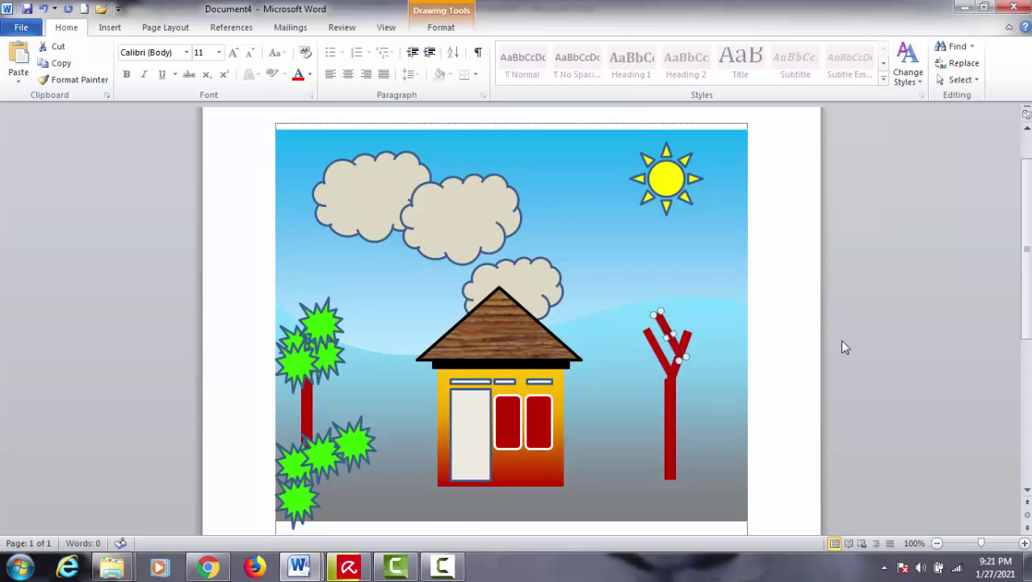
left_click(842, 346)
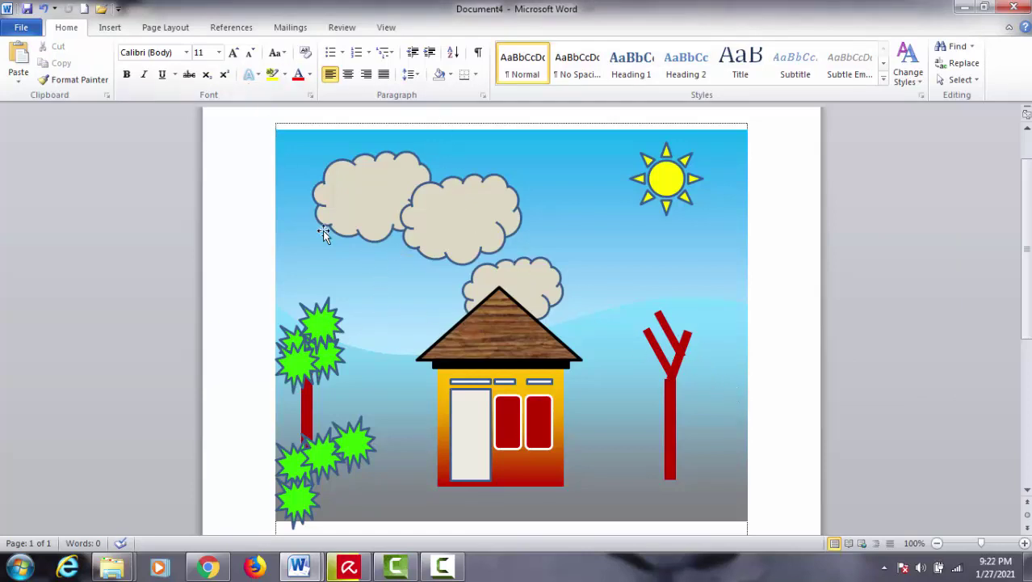
Copy the left tree's green star onto the right tree's branches, plus one near the trunk base
left_click(324, 317)
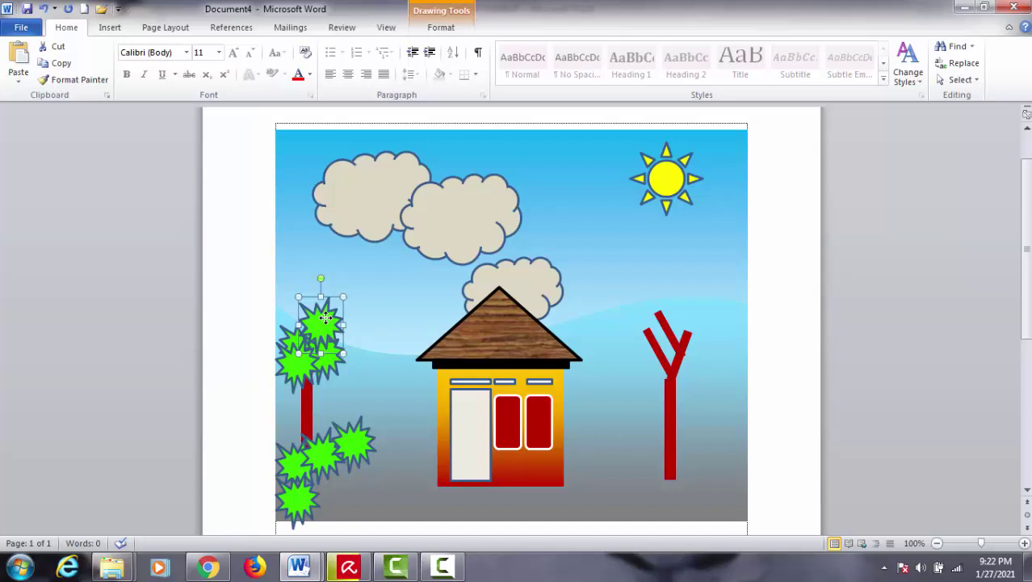
mouse_move(325, 317)
left_mouse_down()
mouse_move(662, 304)
mouse_move(694, 320)
mouse_move(657, 327)
mouse_move(646, 351)
mouse_move(697, 357)
left_mouse_up()
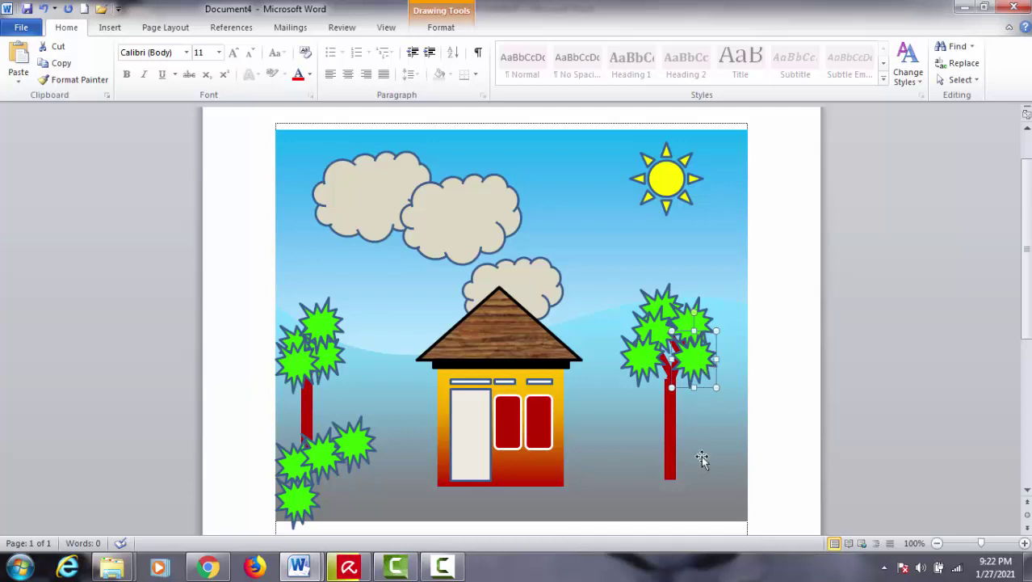
left_click(642, 361)
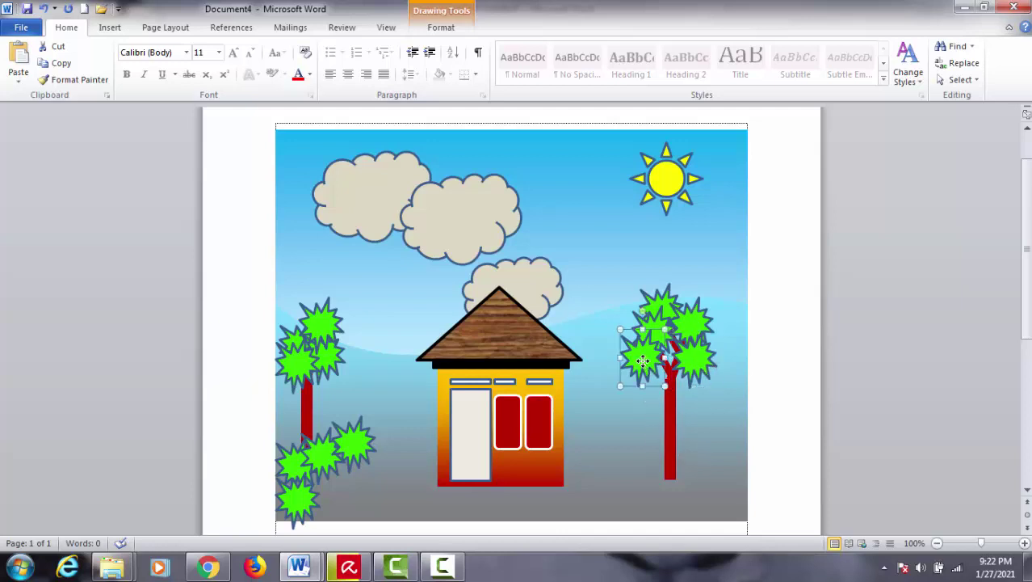
left_click_drag(642, 361, 659, 485)
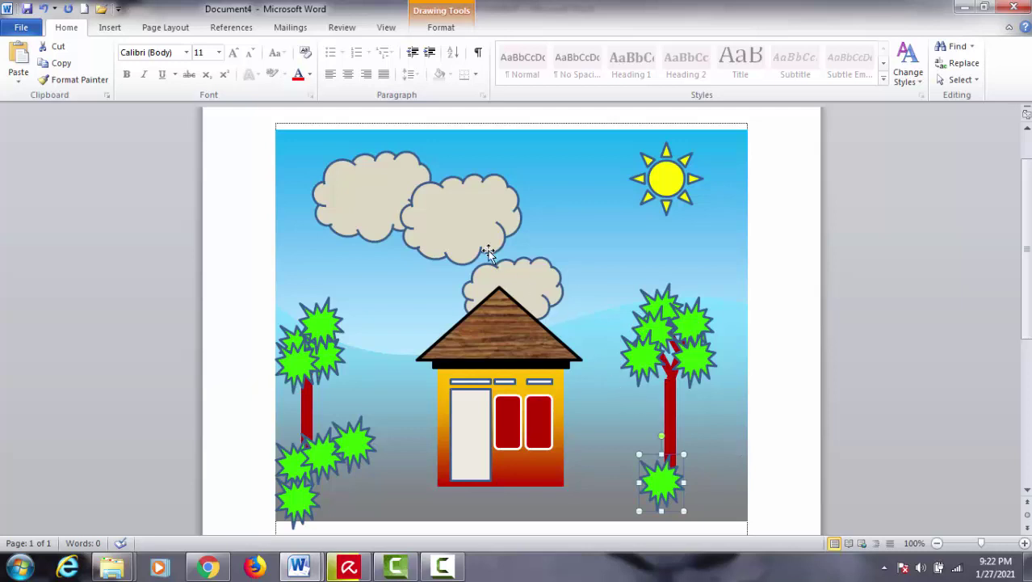
Fill the small star with a bright yellow-green from the Standard colours palette
left_click(451, 29)
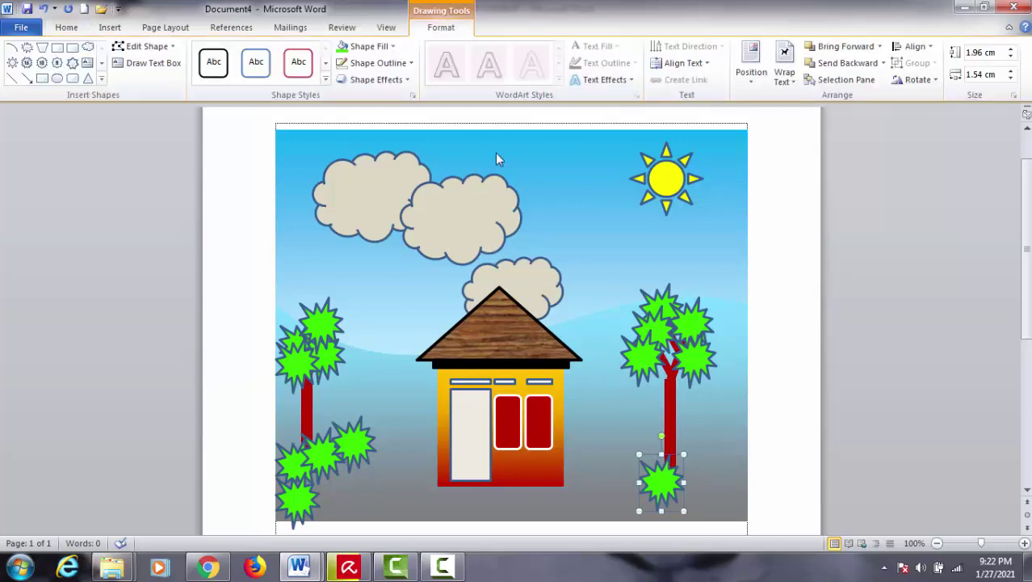
left_click(392, 47)
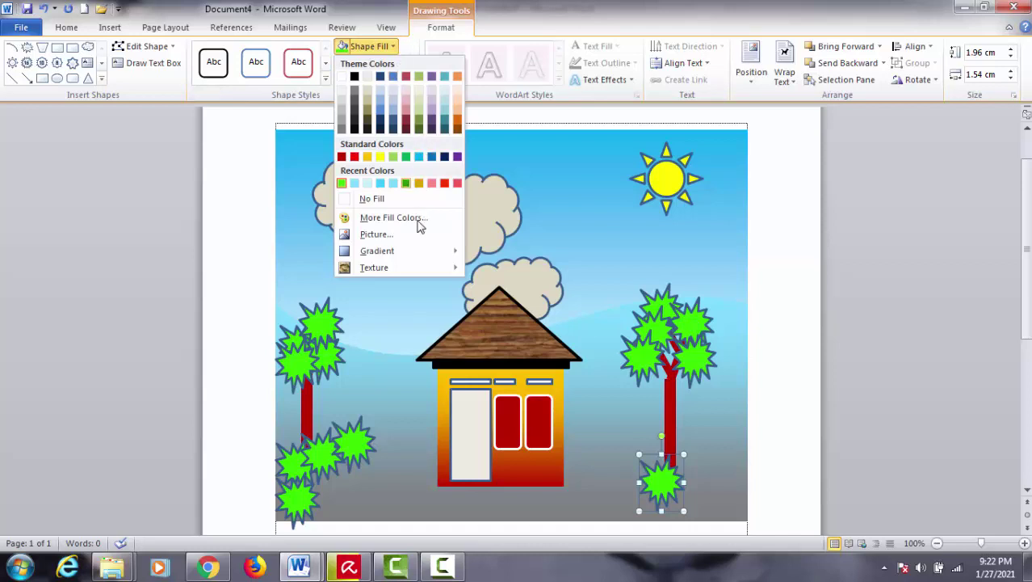
mouse_move(391, 267)
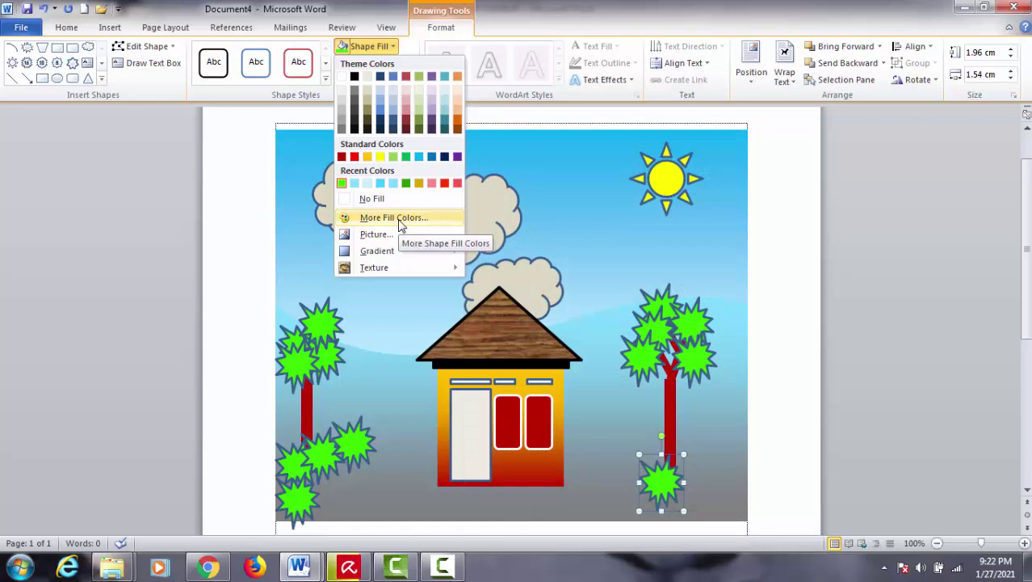
left_click(400, 218)
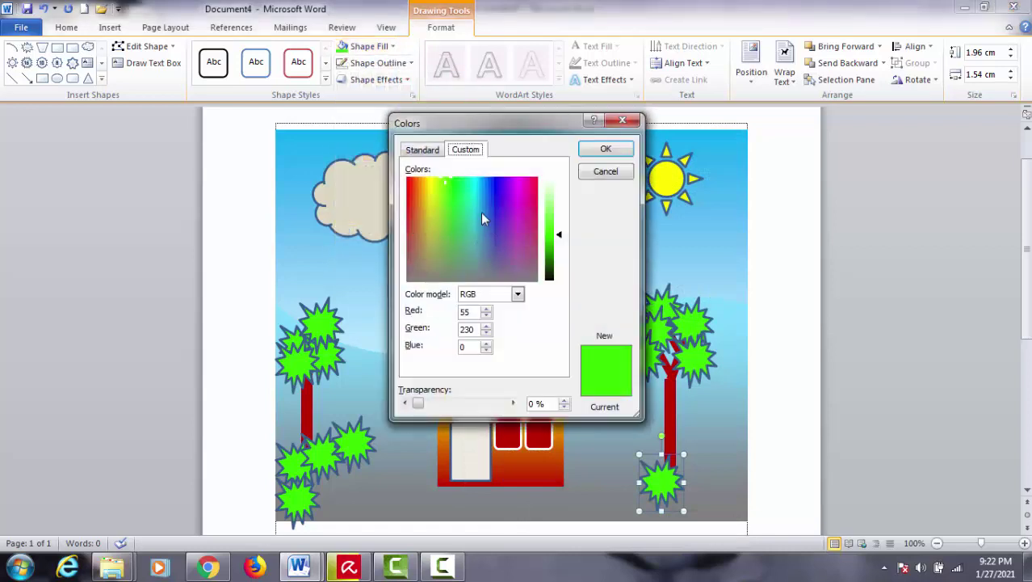
left_click(432, 152)
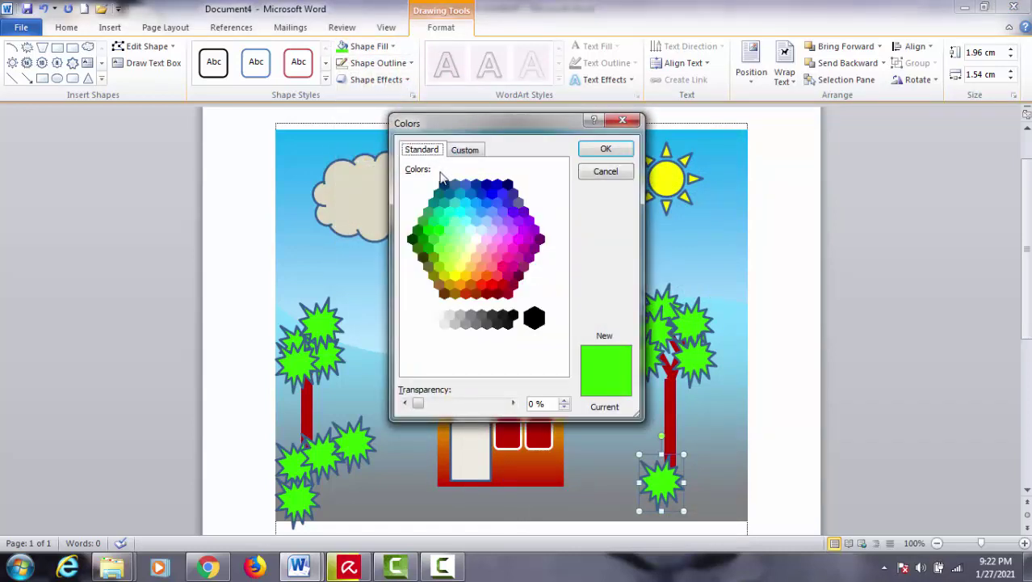
left_click(440, 232)
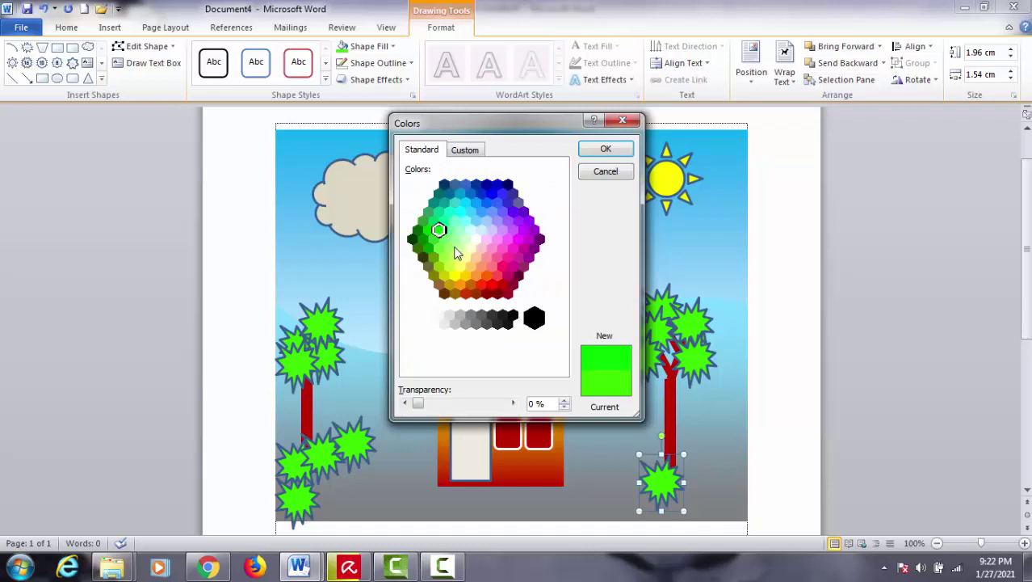
left_click(460, 249)
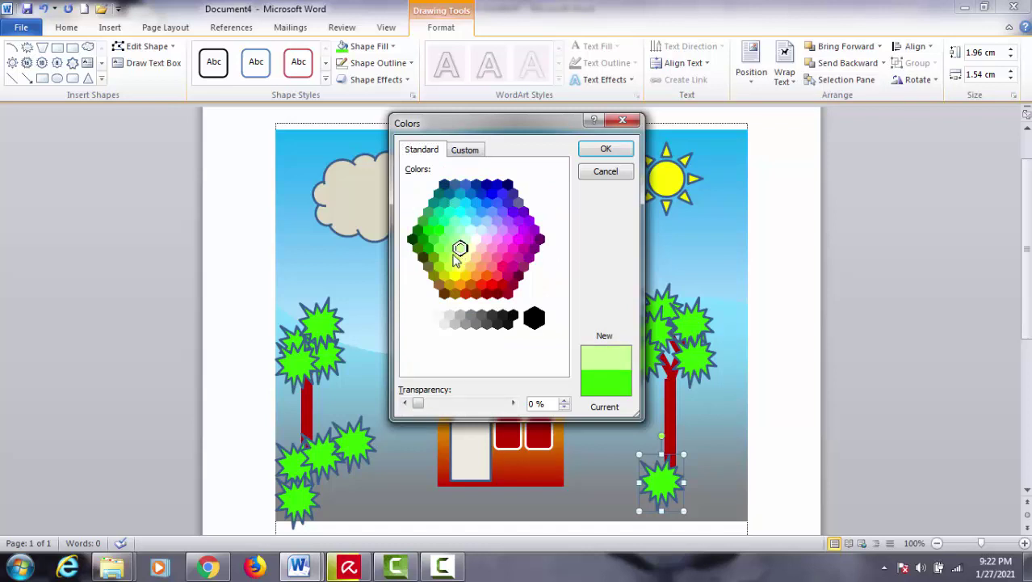
left_click(454, 257)
left_click(450, 249)
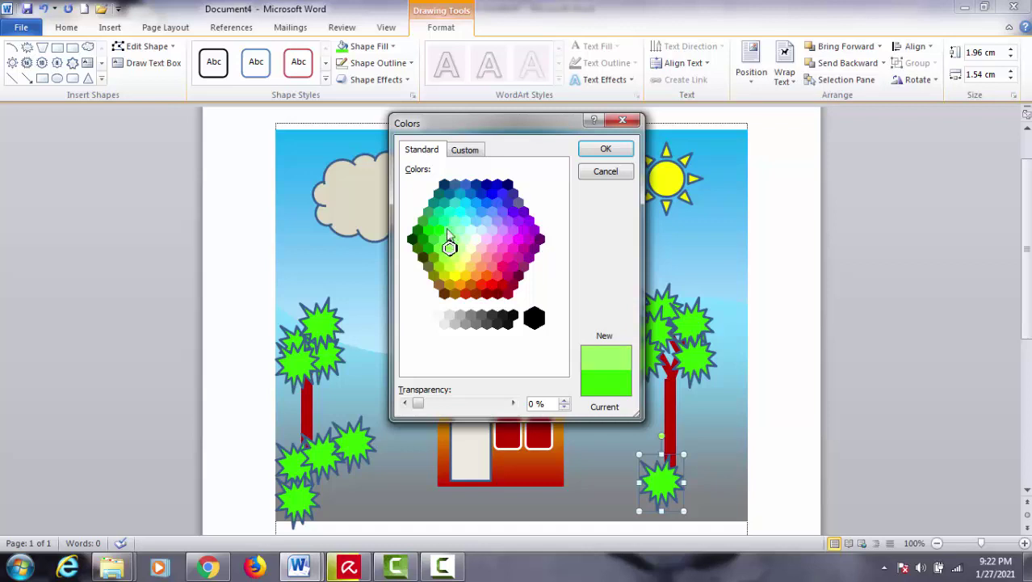
left_click(450, 232)
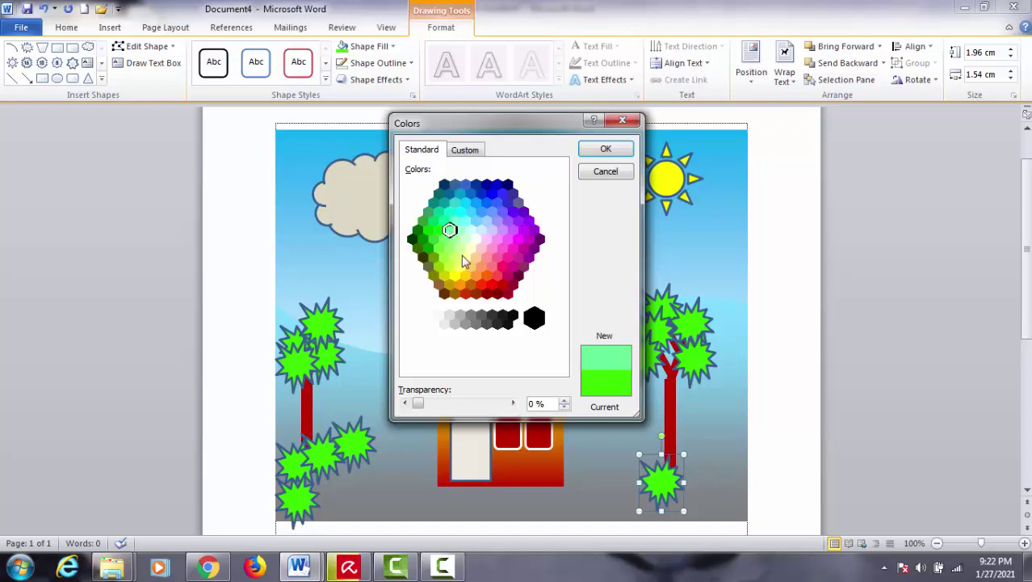
left_click(465, 258)
left_click(449, 249)
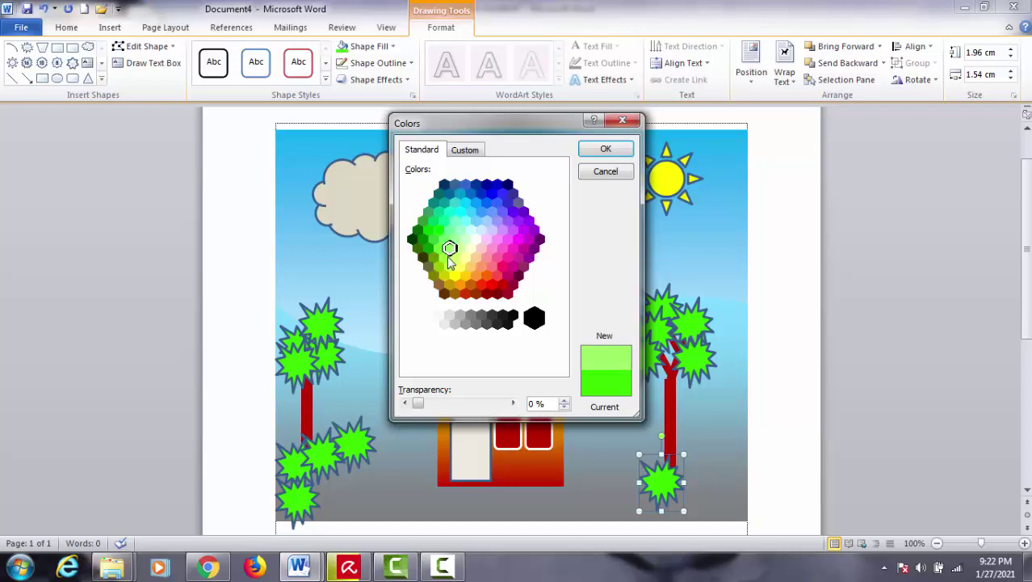
left_click(444, 257)
left_click(604, 150)
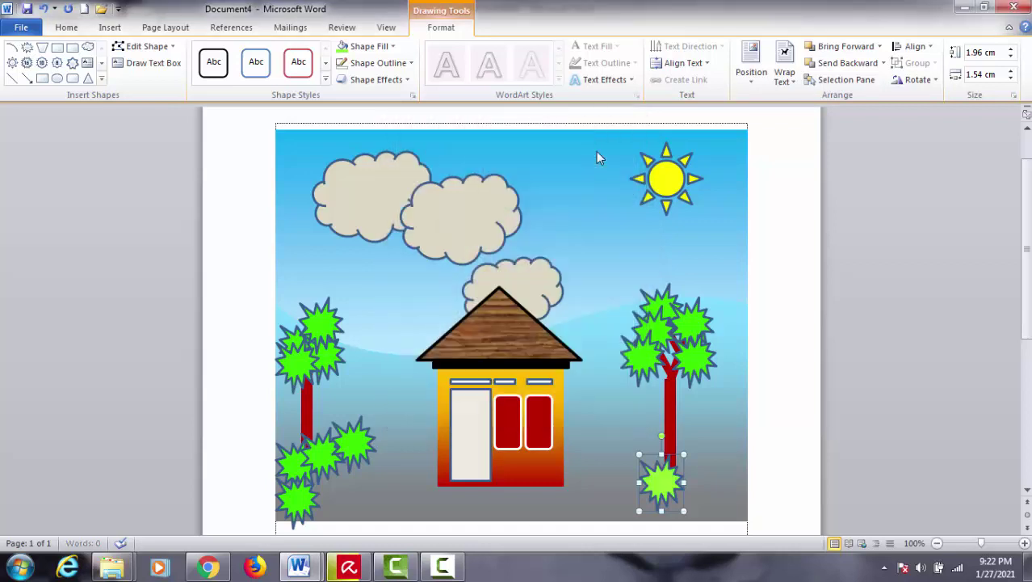
Copy the yellow-green star to build a bush by the right tree's base
scroll(776, 448, "down", 1)
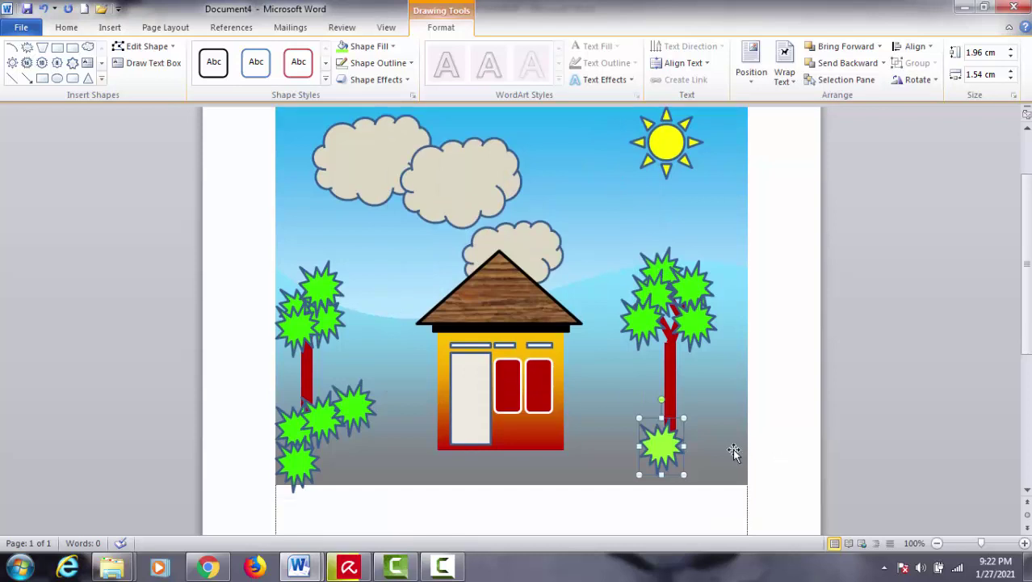
mouse_move(660, 454)
left_mouse_down()
mouse_move(701, 447)
mouse_move(692, 462)
mouse_move(662, 472)
mouse_move(738, 404)
mouse_move(730, 424)
left_mouse_up()
left_click(878, 417)
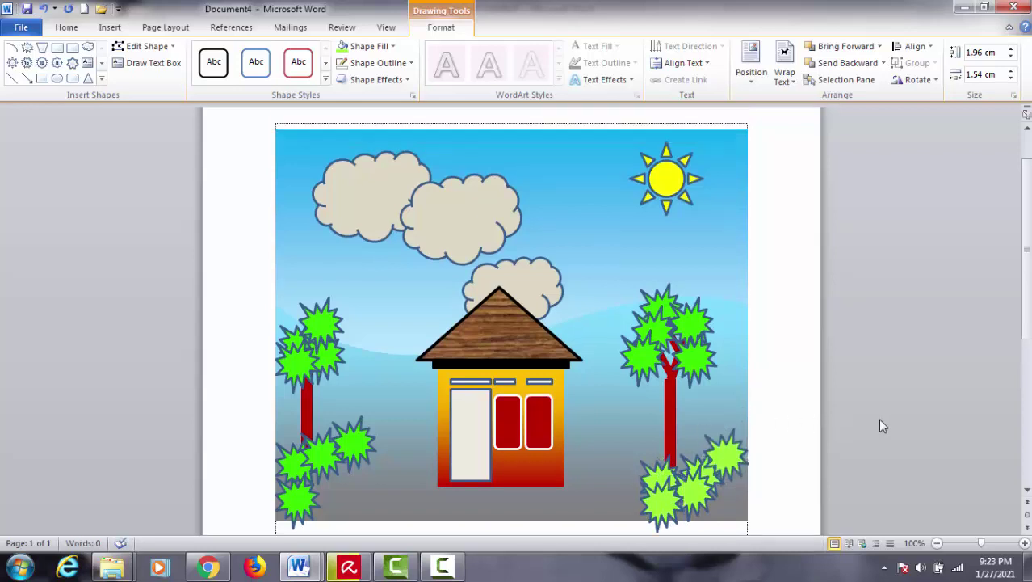
scroll(878, 418, "down", 1)
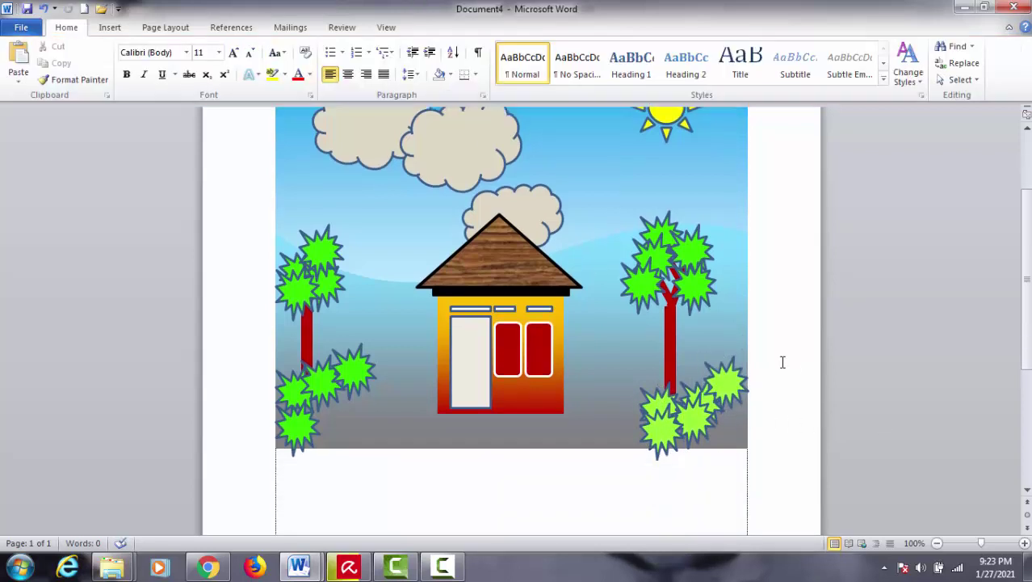
scroll(767, 375, "up", 3)
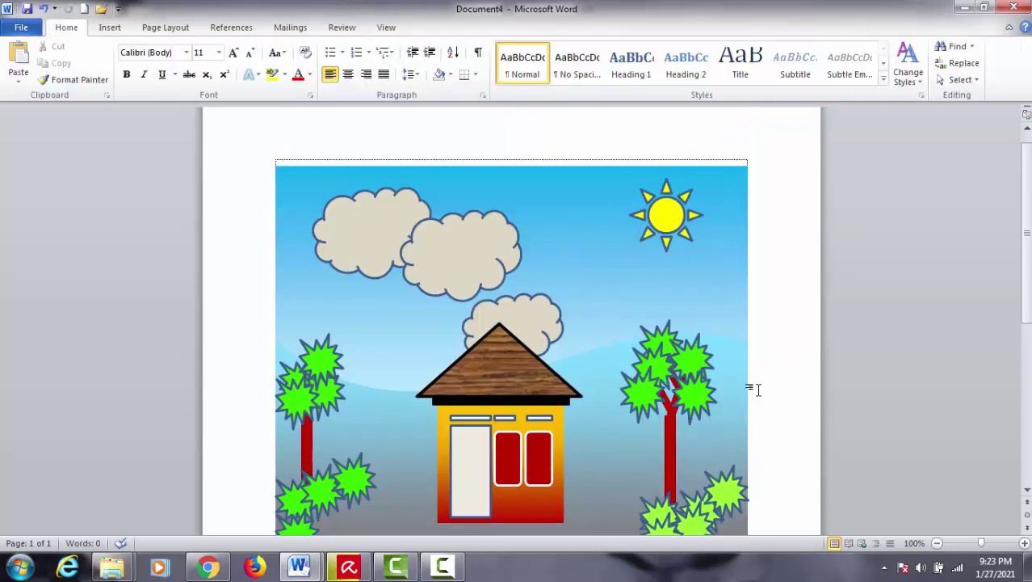
Draw an arc shape in the sky beside the sun
left_click(111, 29)
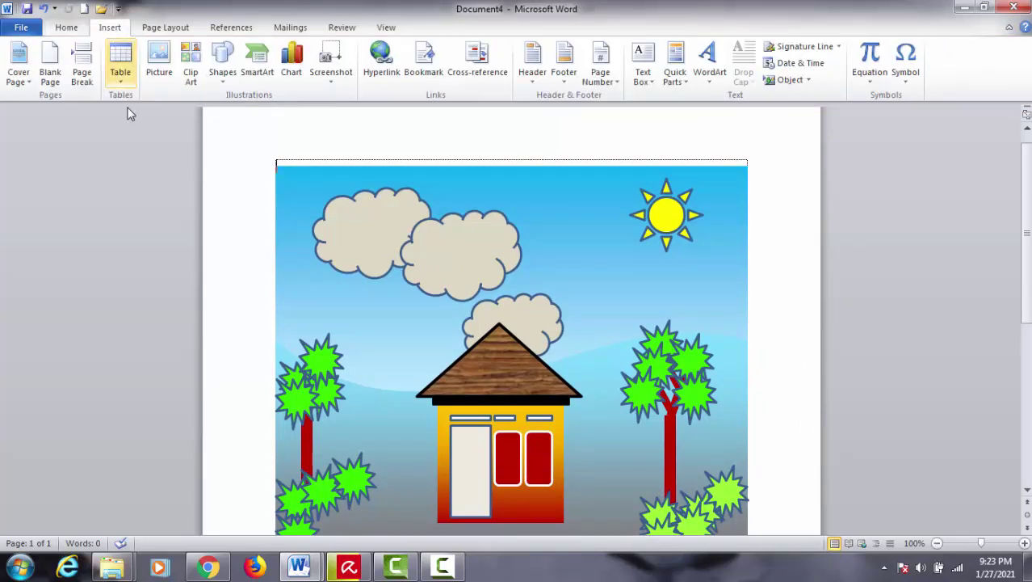
left_click(217, 85)
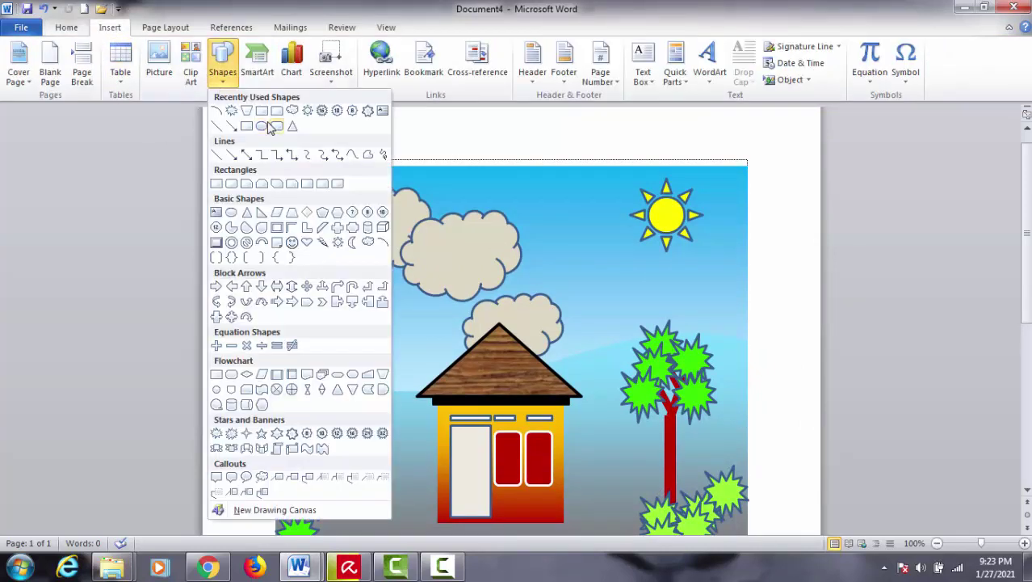
left_click(217, 109)
left_click_drag(577, 227, 628, 278)
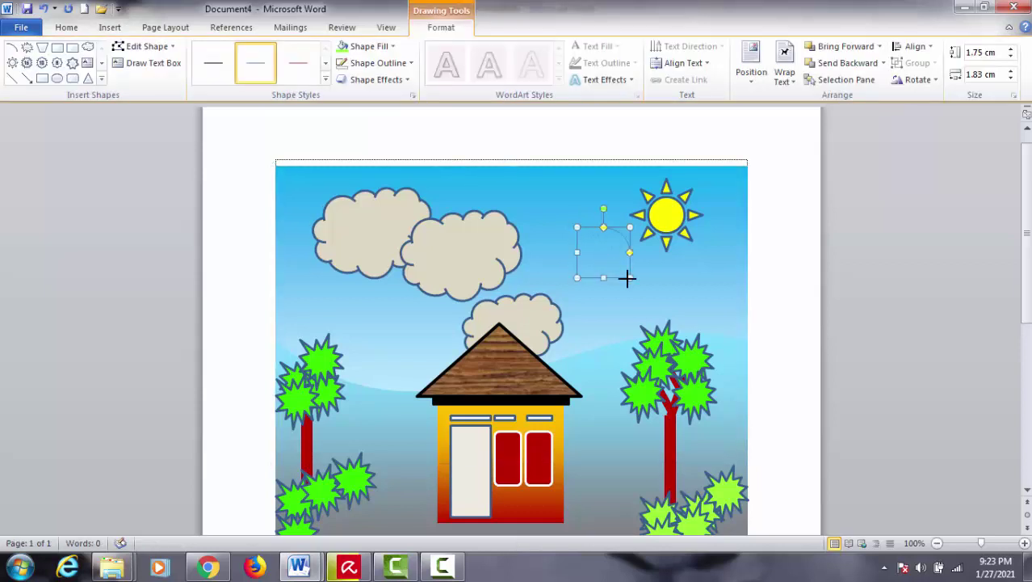
Give the arc a thicker outline weight and a red outline colour
left_click(402, 64)
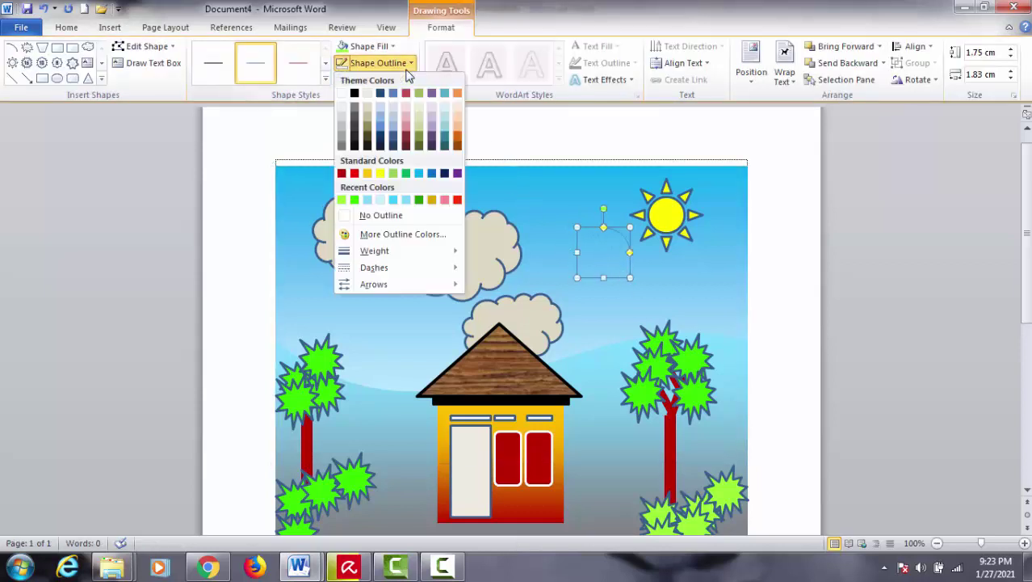
mouse_move(403, 252)
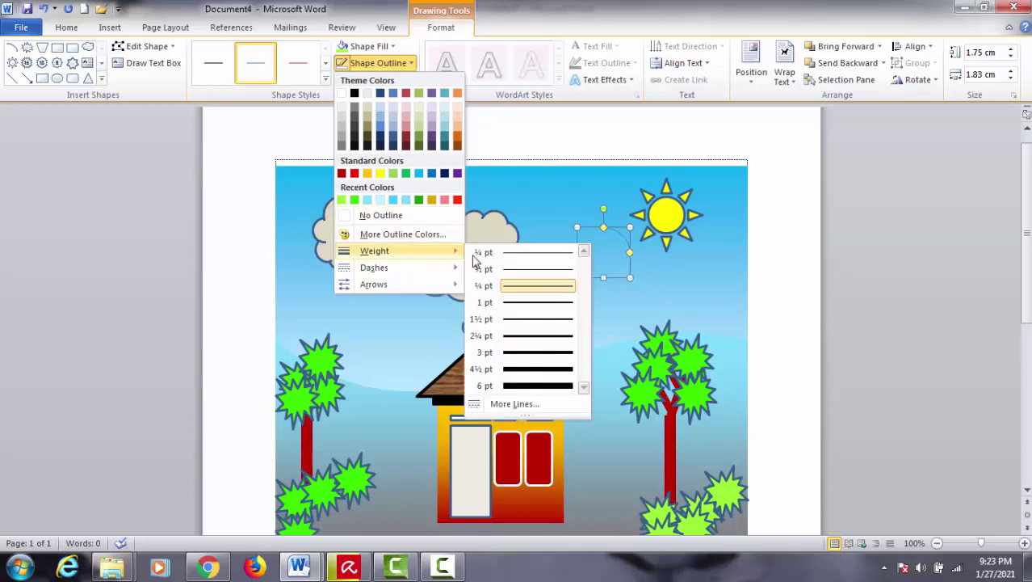
left_click(529, 336)
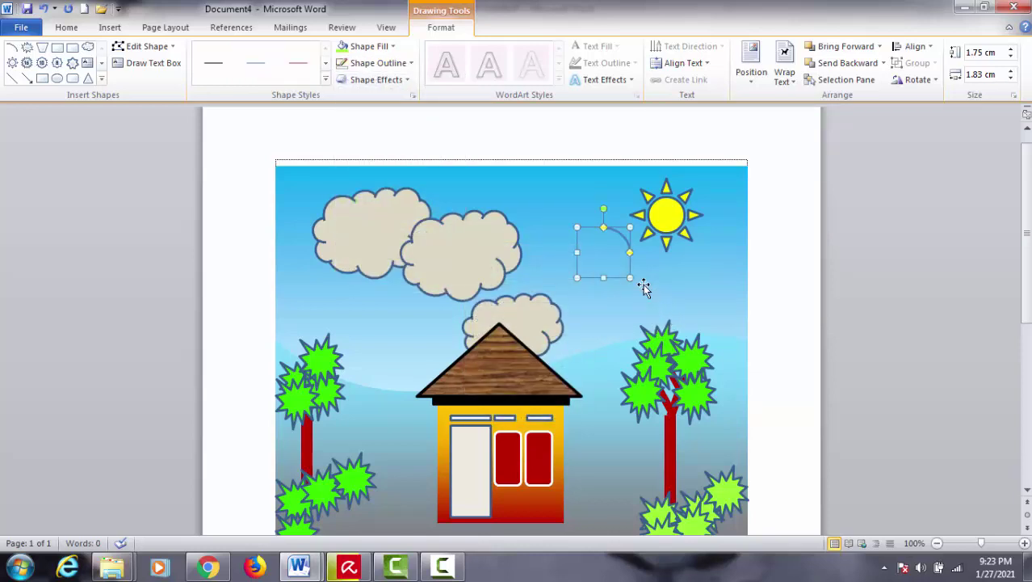
left_click(408, 67)
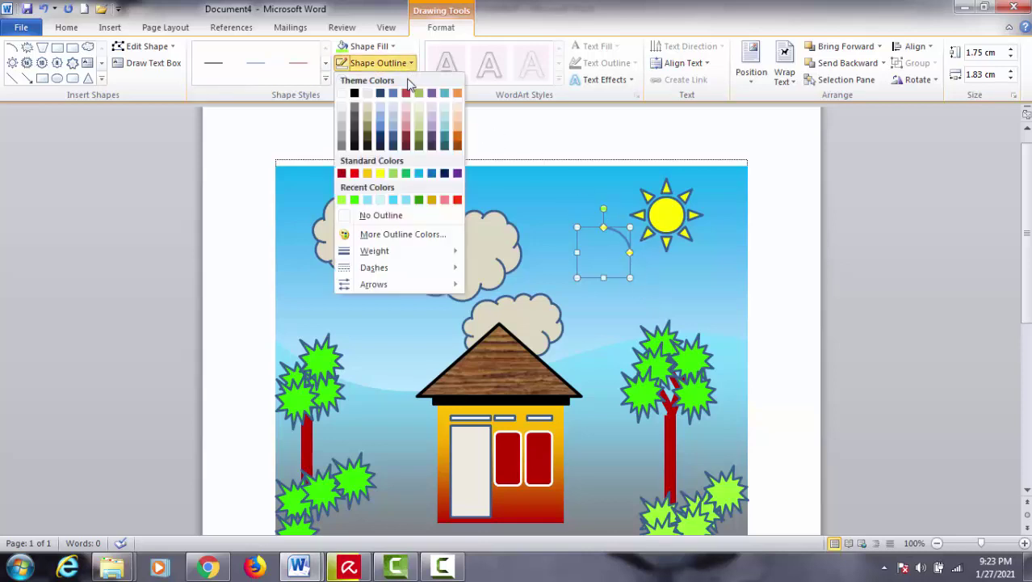
left_click(356, 175)
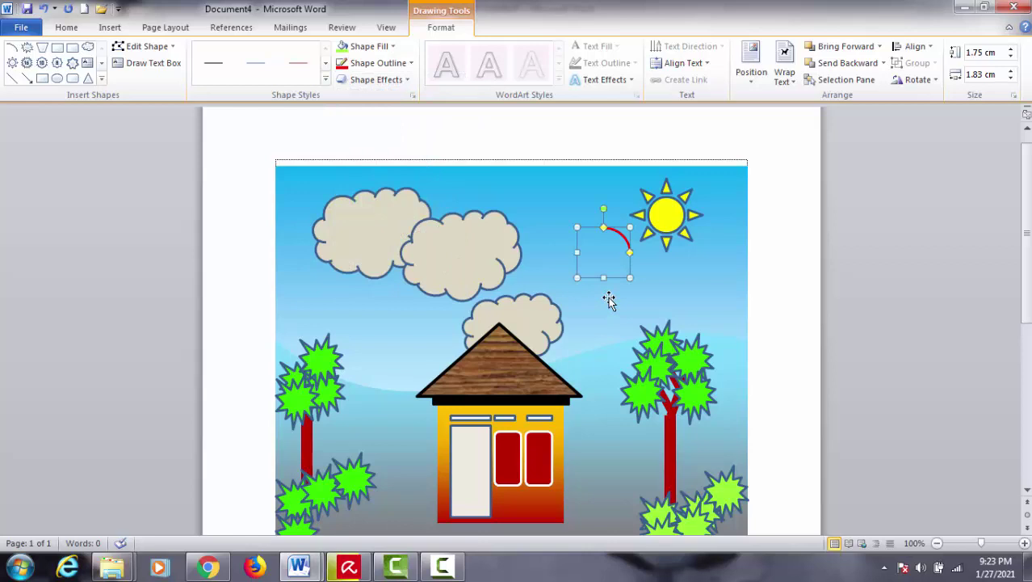
Shorten the red arc and move it above the bush at the right tree
left_click_drag(629, 245, 623, 234)
left_click_drag(623, 233, 707, 452)
left_click_drag(708, 452, 710, 464)
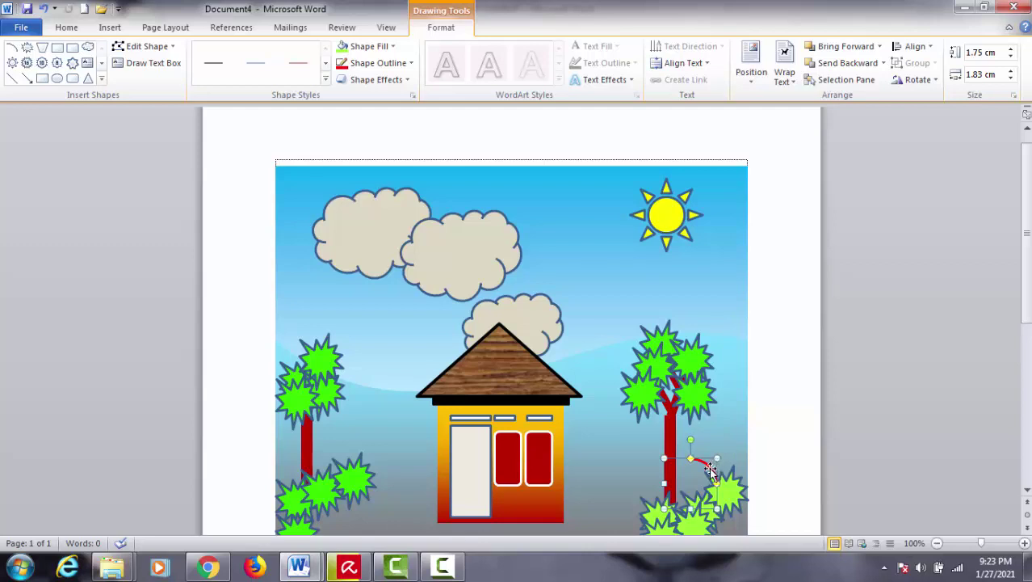
left_click_drag(710, 471, 724, 453)
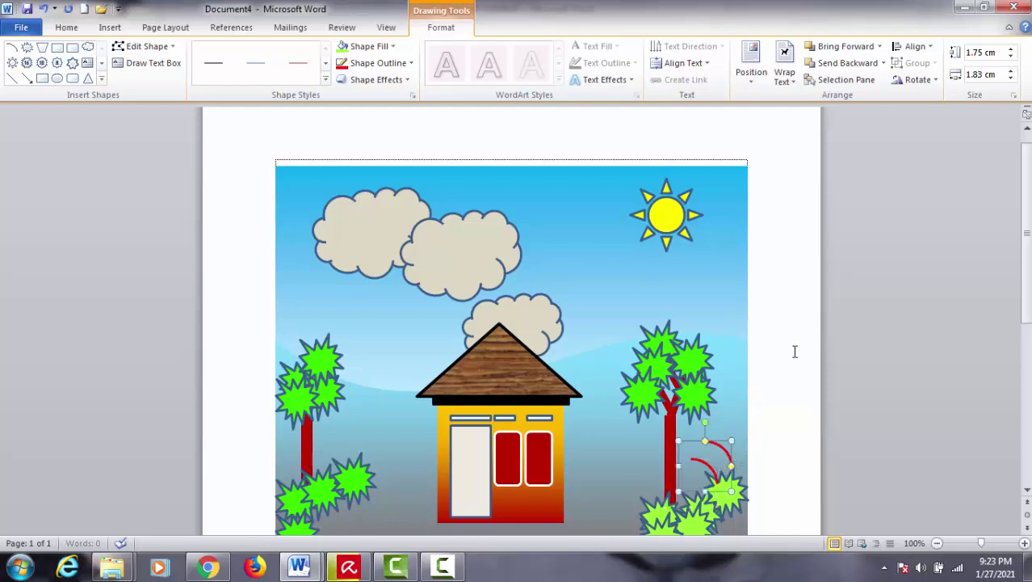
Flip the arc horizontally and place a copy beside it to form a V
left_click(933, 84)
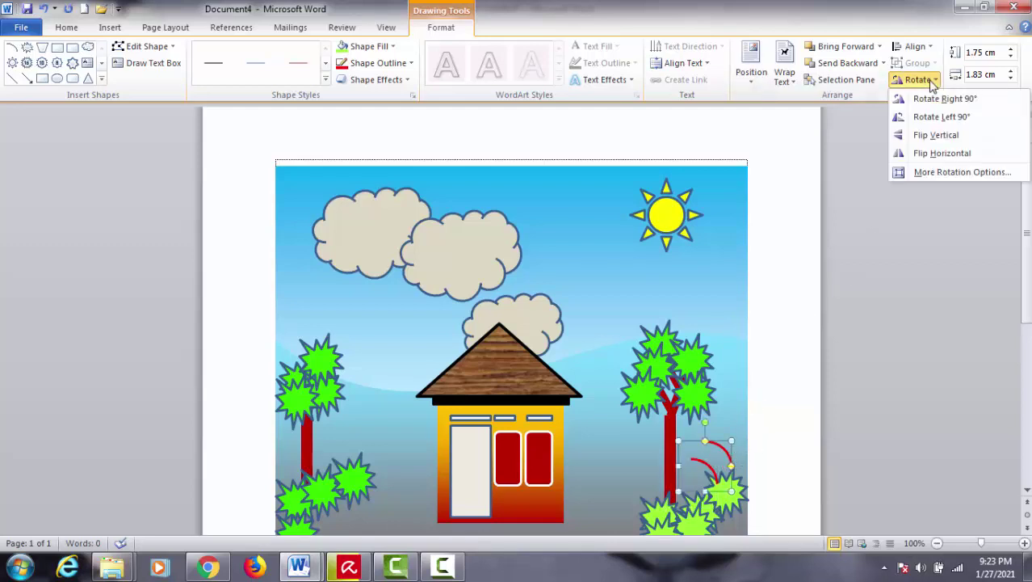
left_click(929, 154)
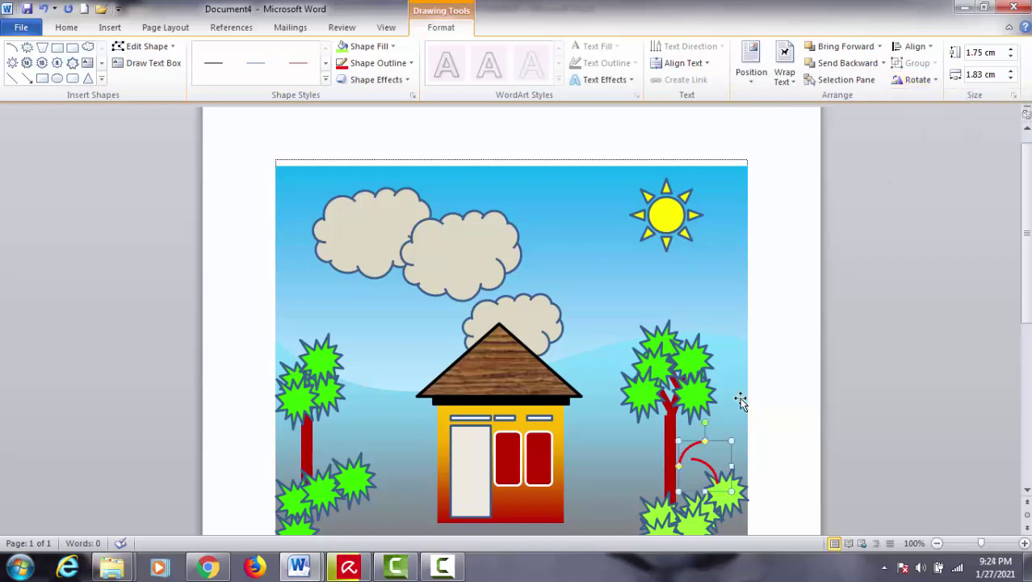
mouse_move(684, 461)
left_mouse_down()
mouse_move(717, 463)
mouse_move(724, 478)
left_mouse_up()
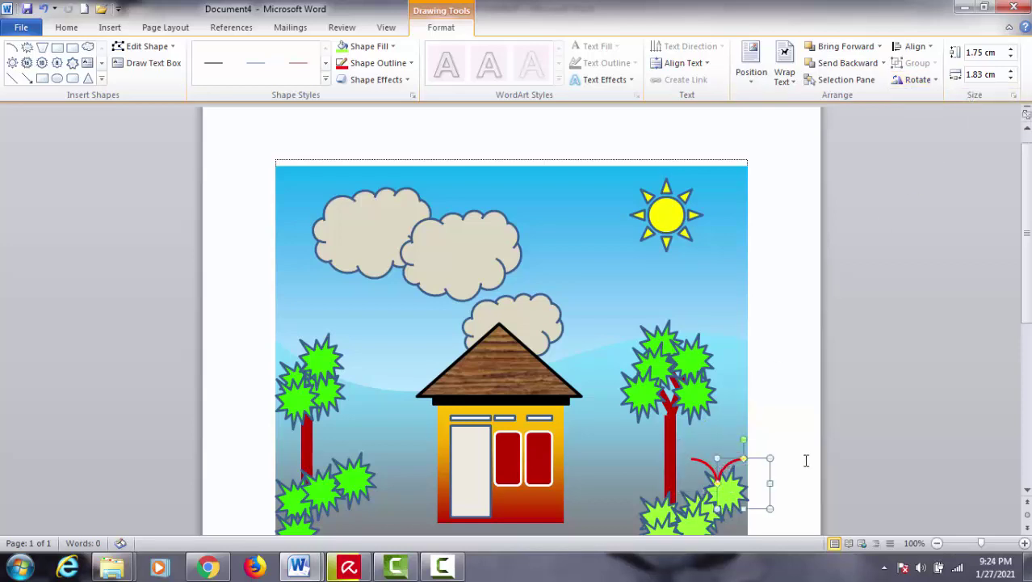
left_click(866, 441)
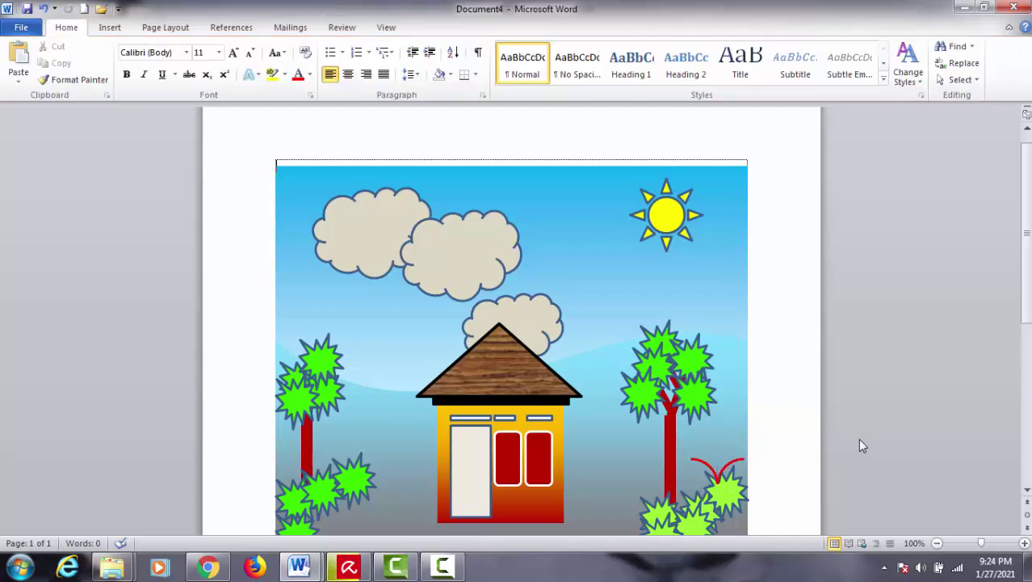
left_click(673, 216)
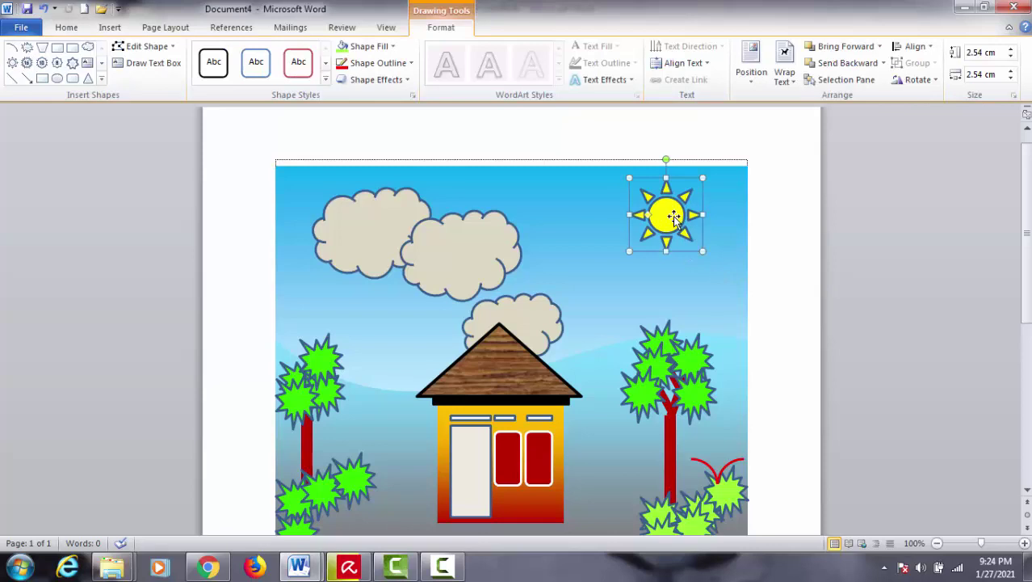
Copy the sun onto a branch tip, shrink it, and make it red with no outline
left_click_drag(674, 216, 702, 449, "ctrl")
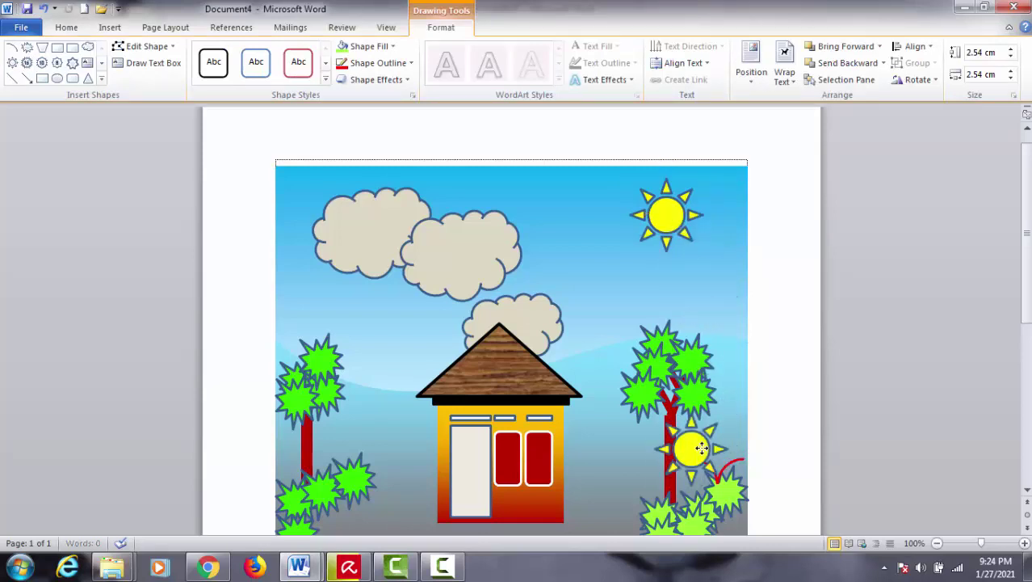
left_click_drag(727, 412, 699, 441)
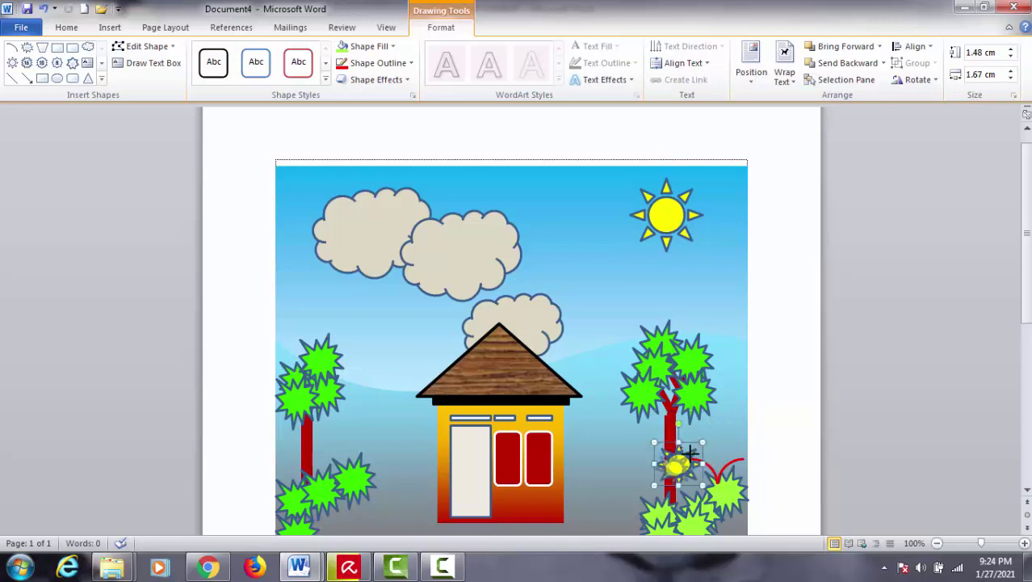
left_click_drag(704, 442, 693, 451)
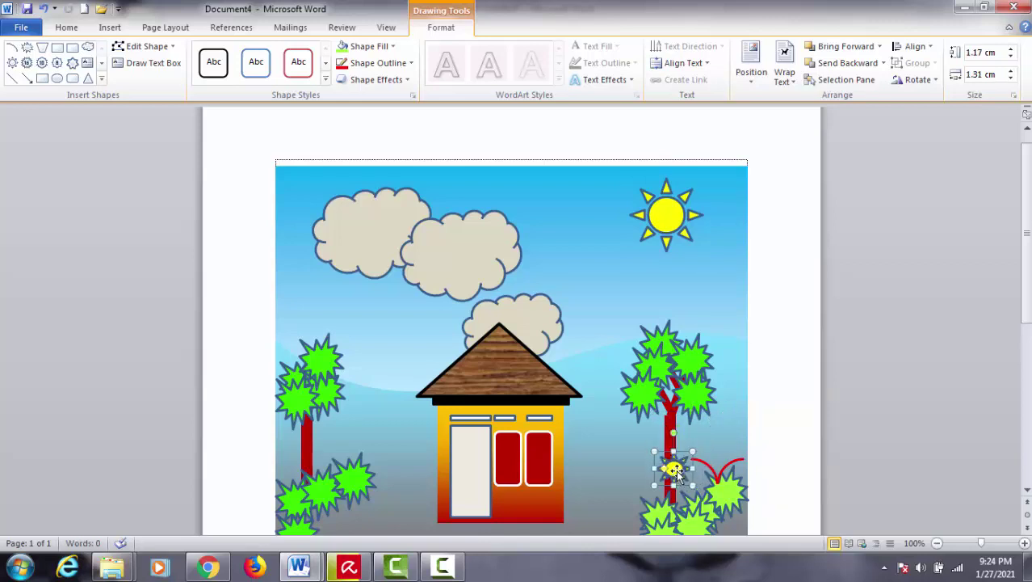
left_click_drag(693, 454, 709, 437)
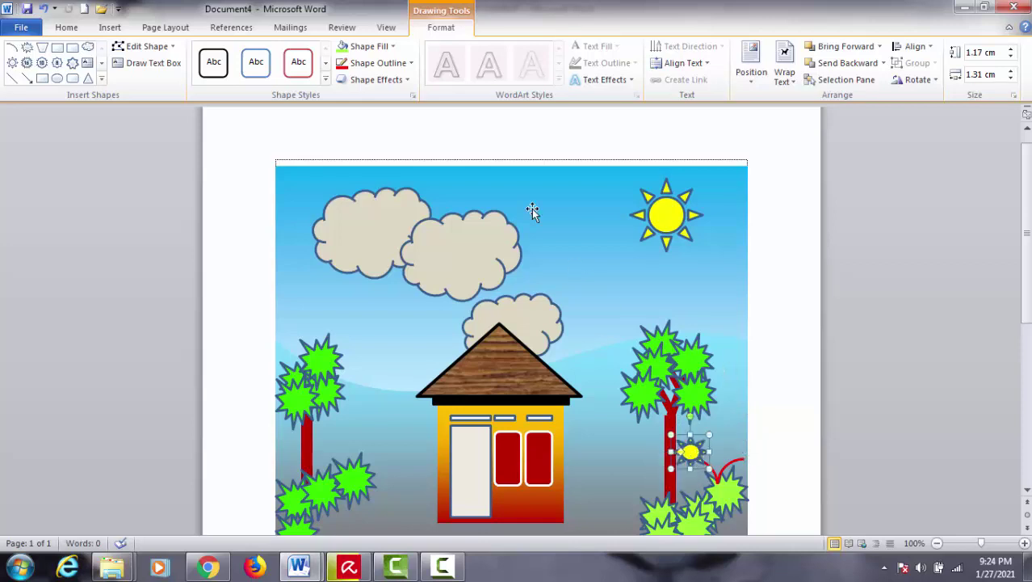
left_click(393, 47)
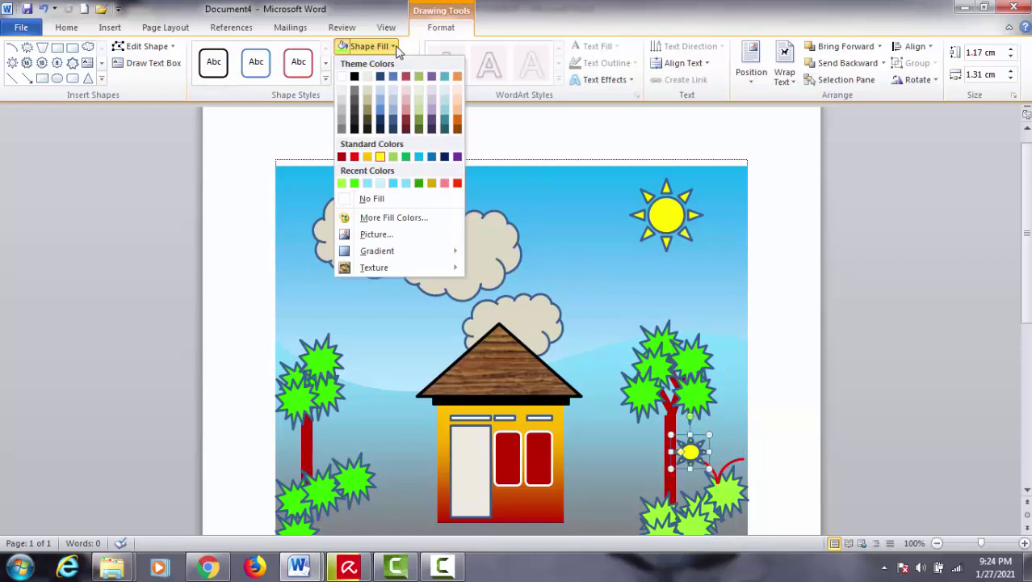
left_click(356, 156)
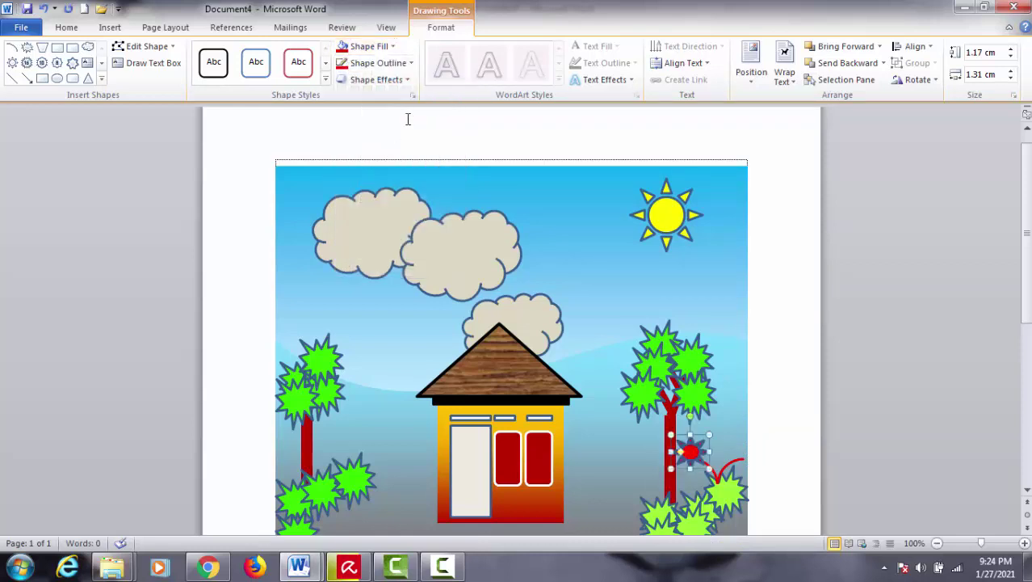
left_click(404, 65)
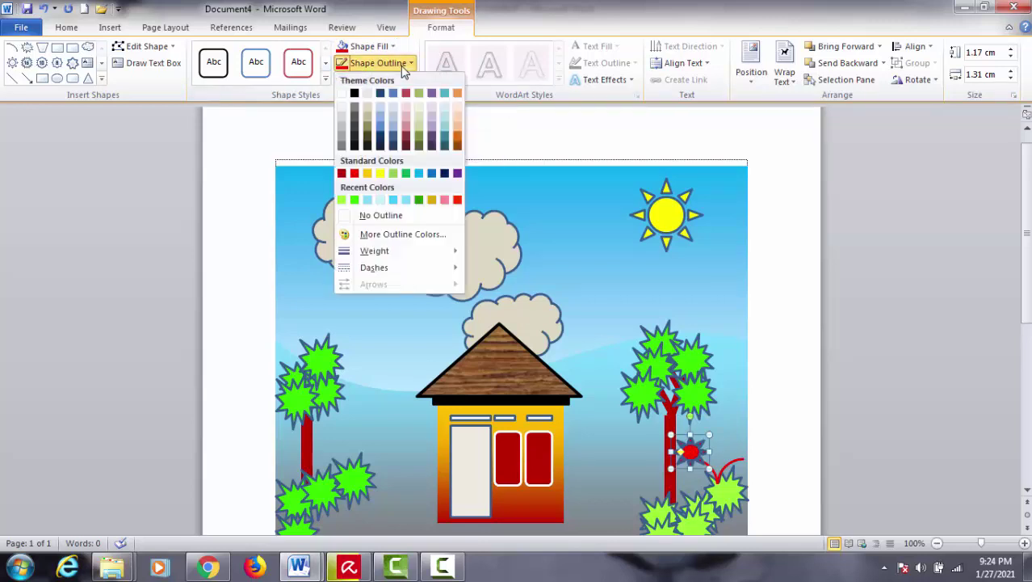
left_click(389, 218)
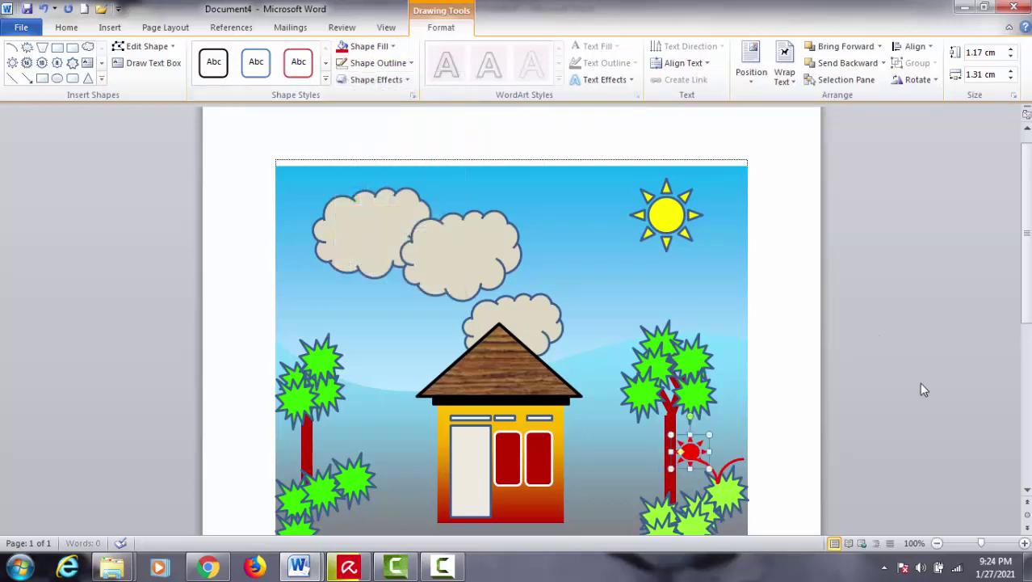
key("Down")
key("Down")
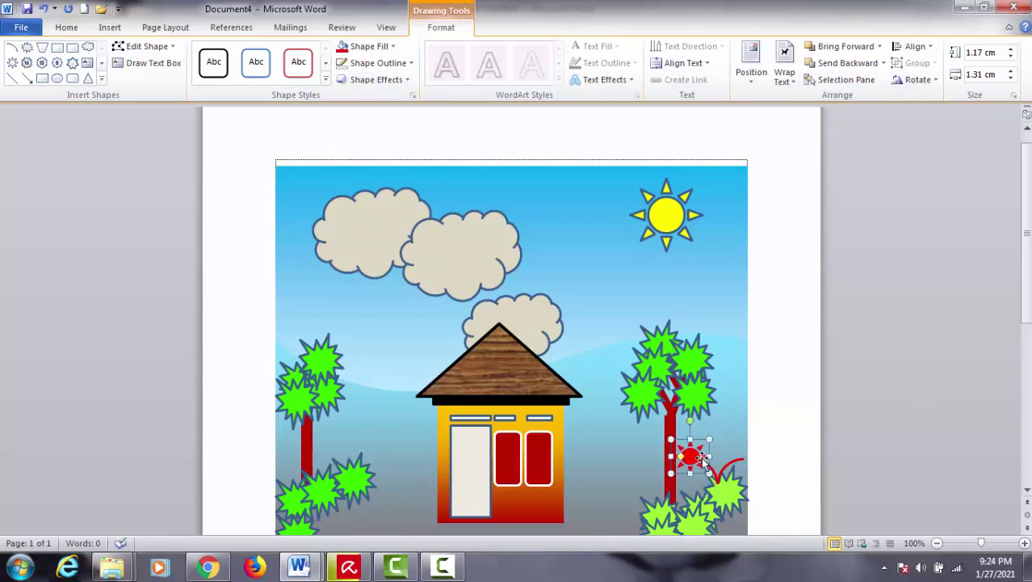
Place a copy of the red flower on the other branch tip
left_click_drag(701, 457, 735, 454)
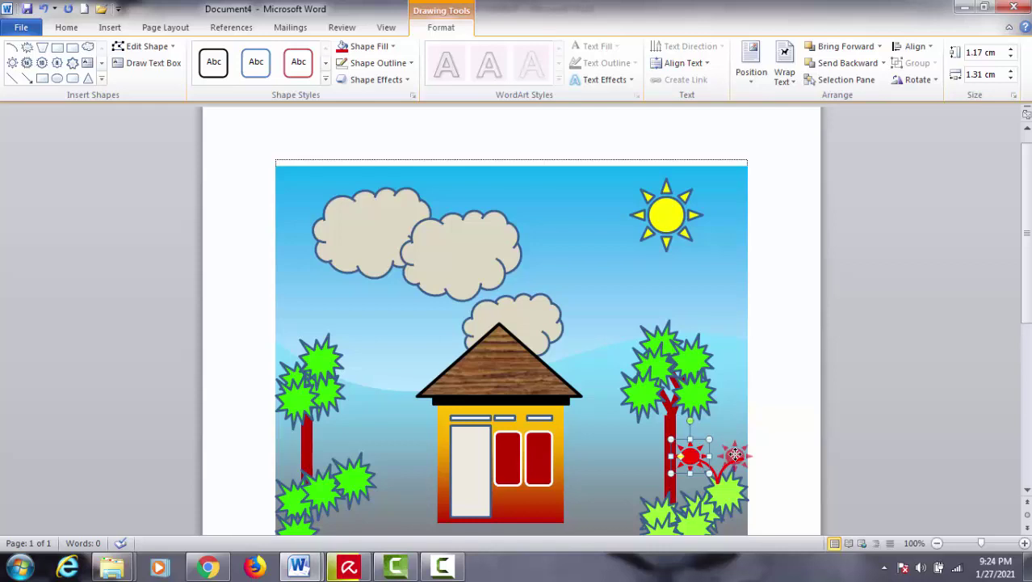
left_click(854, 451)
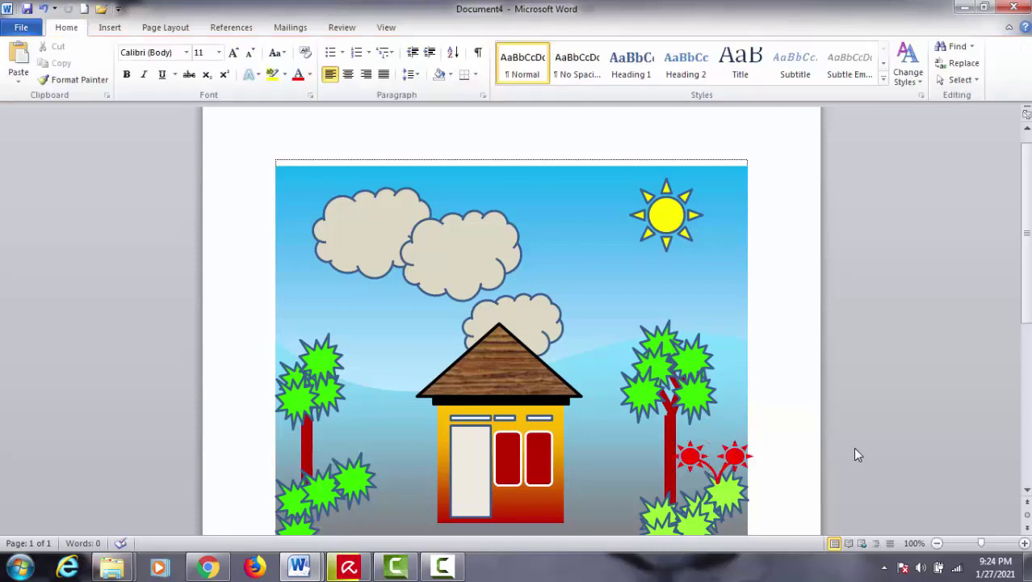
scroll(856, 455, "down", 2)
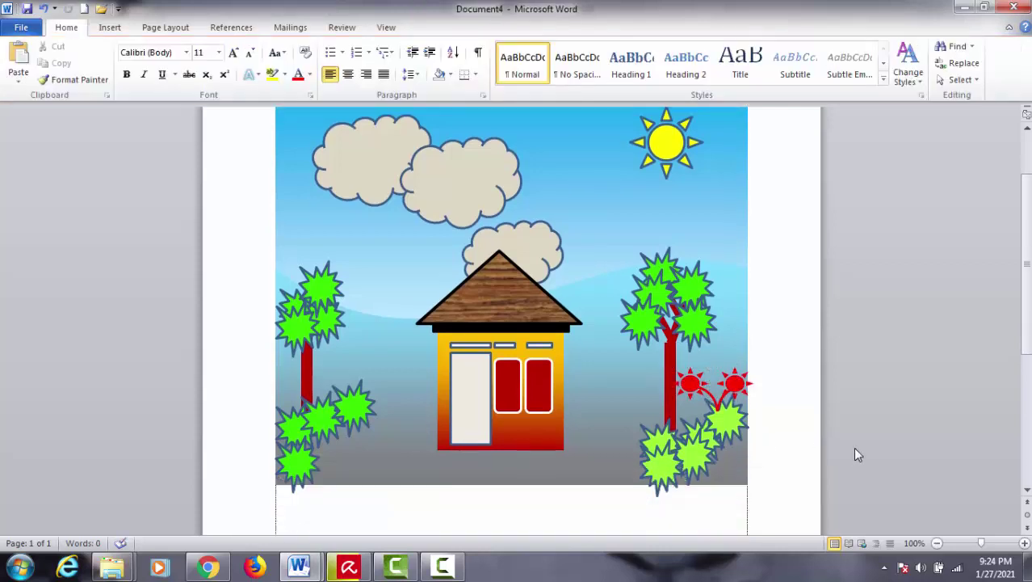
scroll(854, 451, "up", 2)
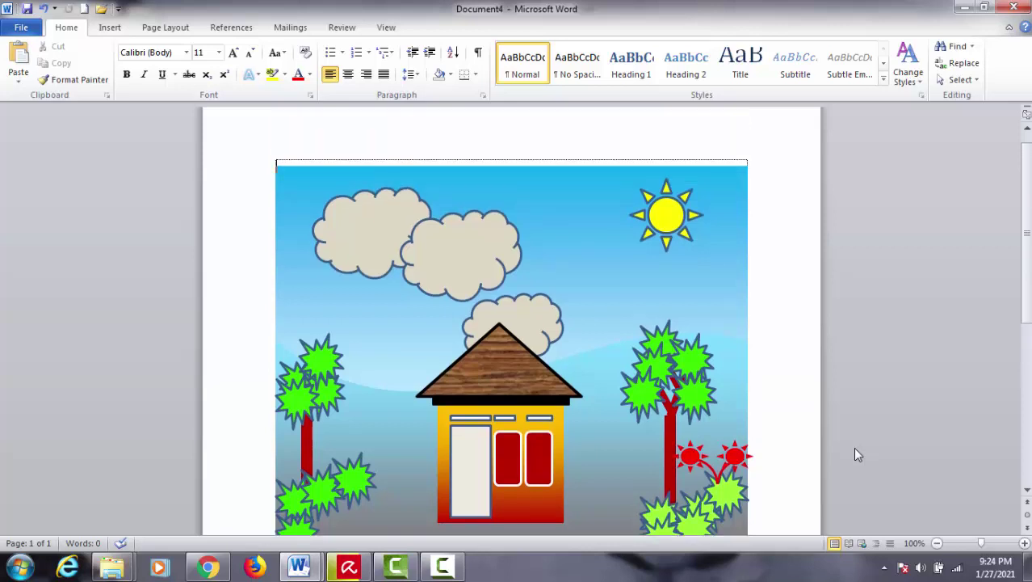
scroll(843, 411, "down", 1)
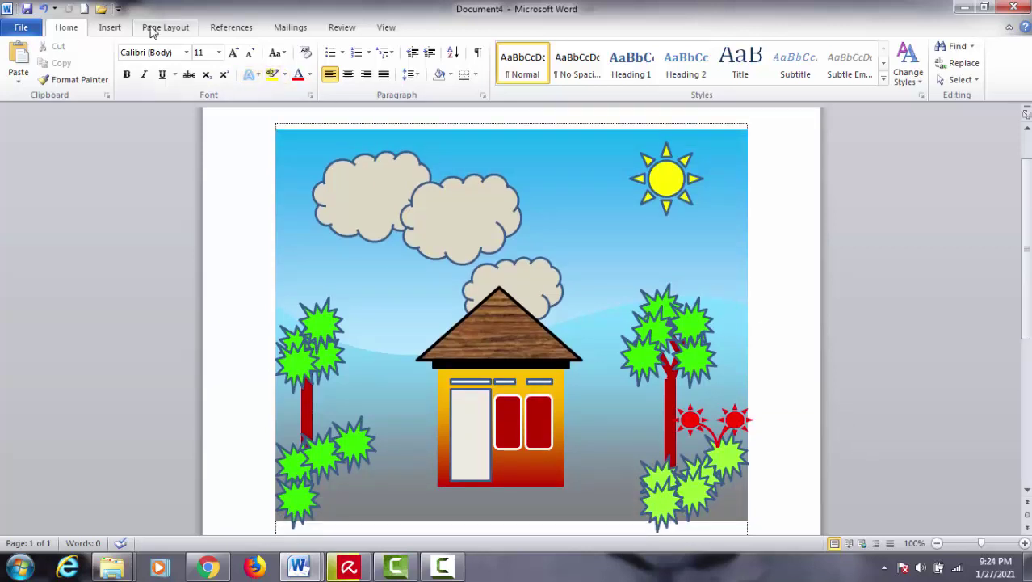
Draw a small arc in the sky above the house with a 2¼ pt outline
left_click(110, 27)
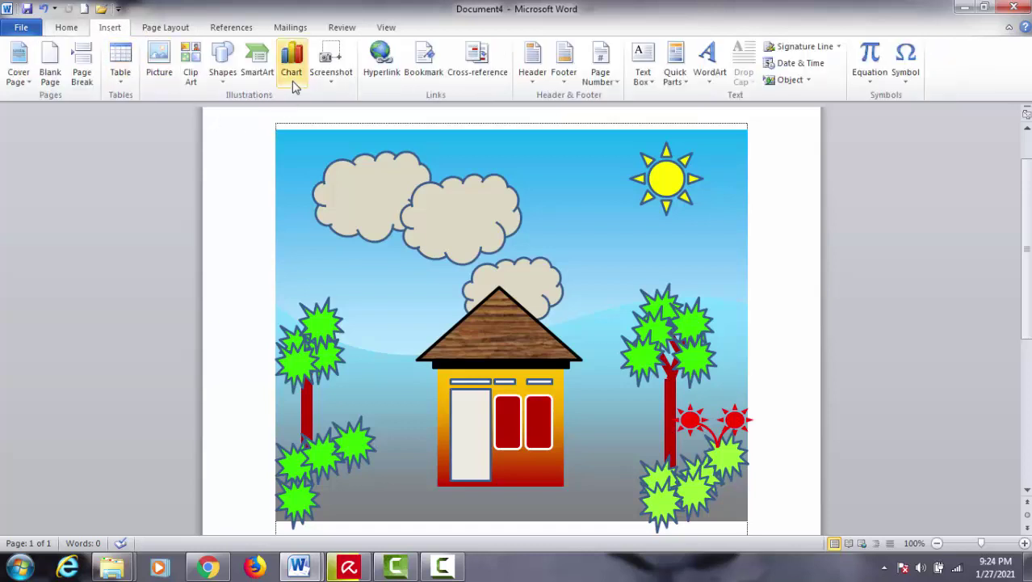
left_click(220, 81)
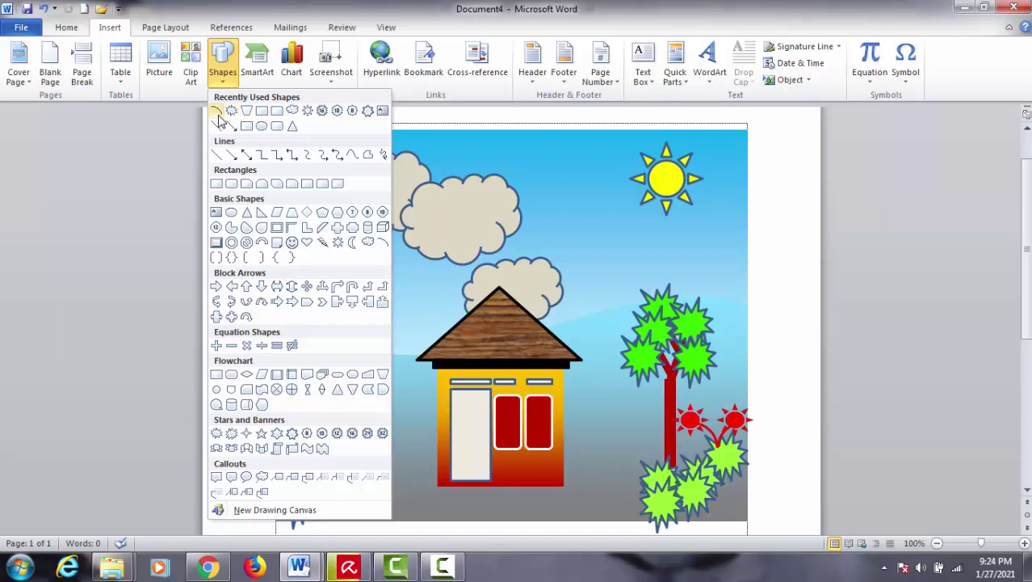
left_click(216, 110)
left_click(527, 167)
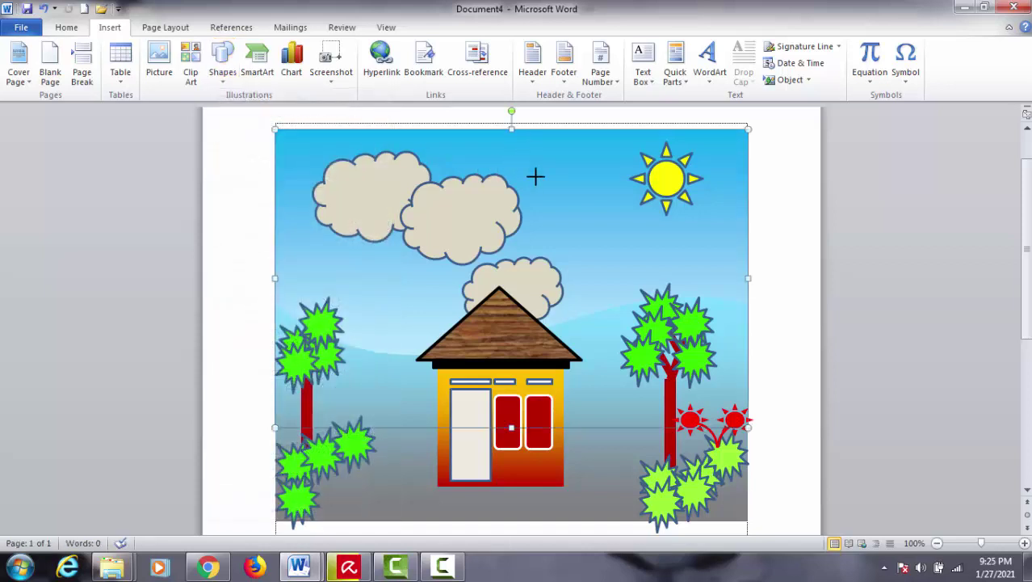
left_click_drag(538, 178, 540, 181)
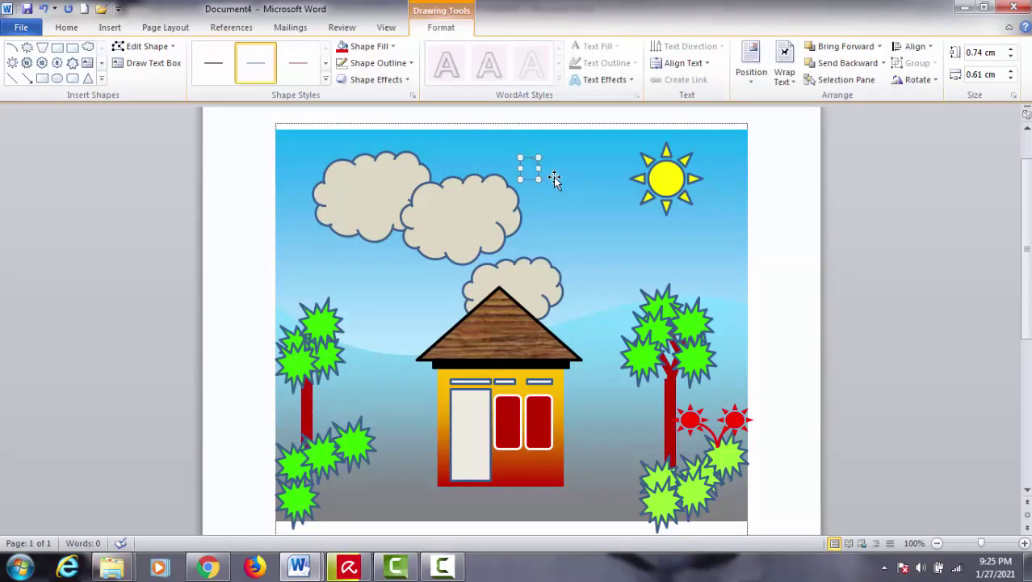
left_click(403, 63)
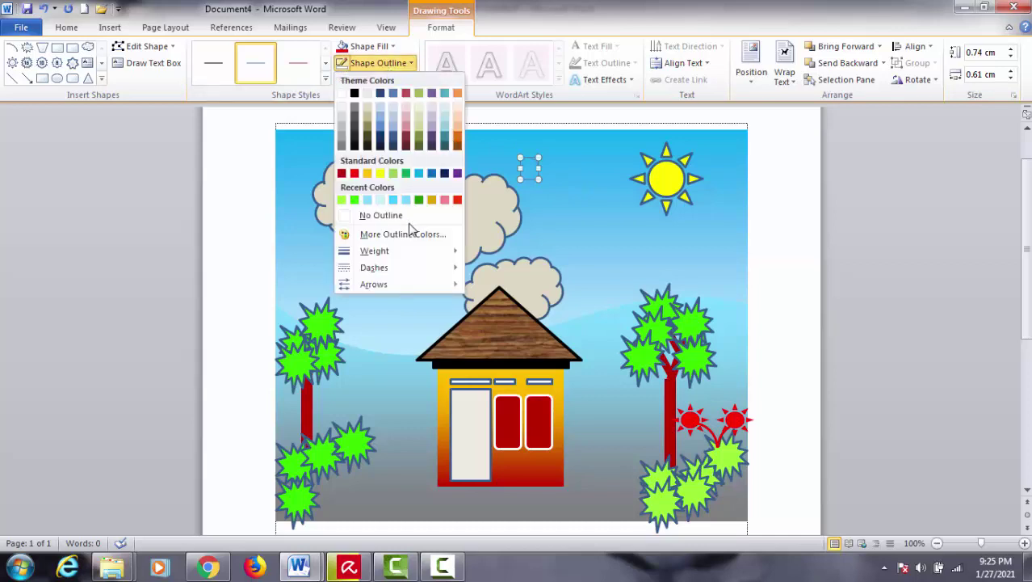
mouse_move(409, 254)
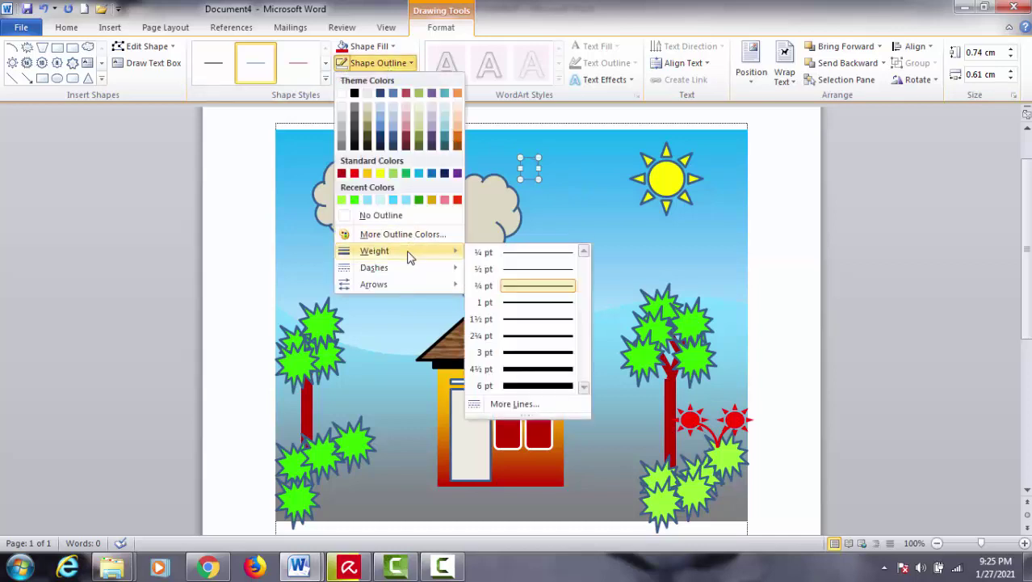
left_click(533, 336)
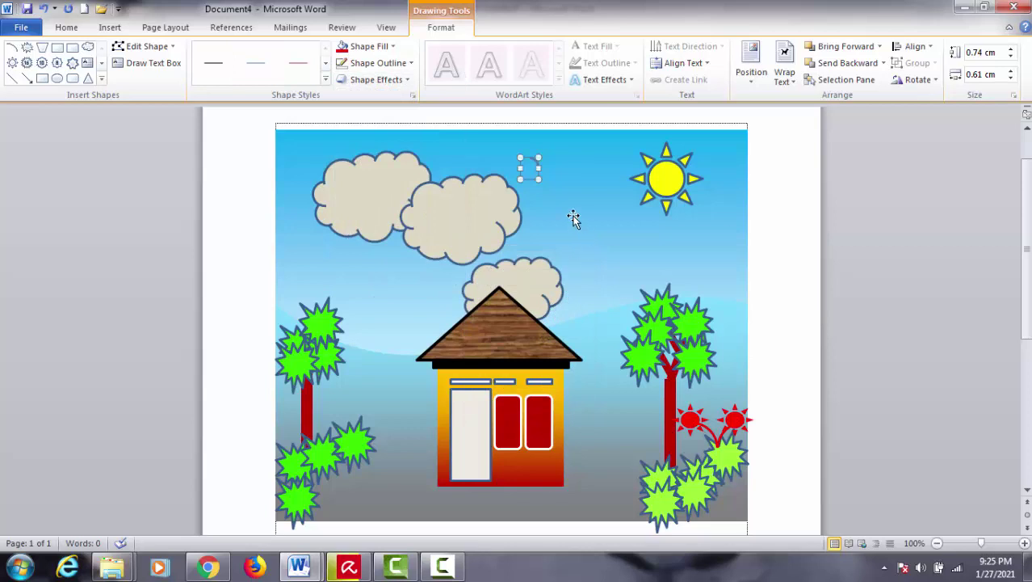
Shift the small arc slightly right in the sky and flip it horizontally
left_click_drag(526, 170, 561, 170)
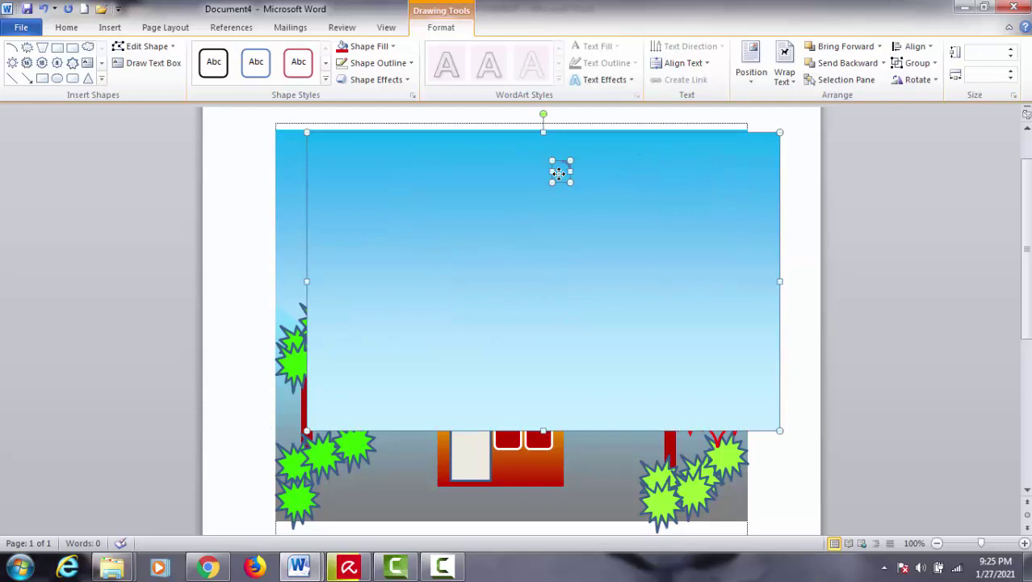
key("Escape")
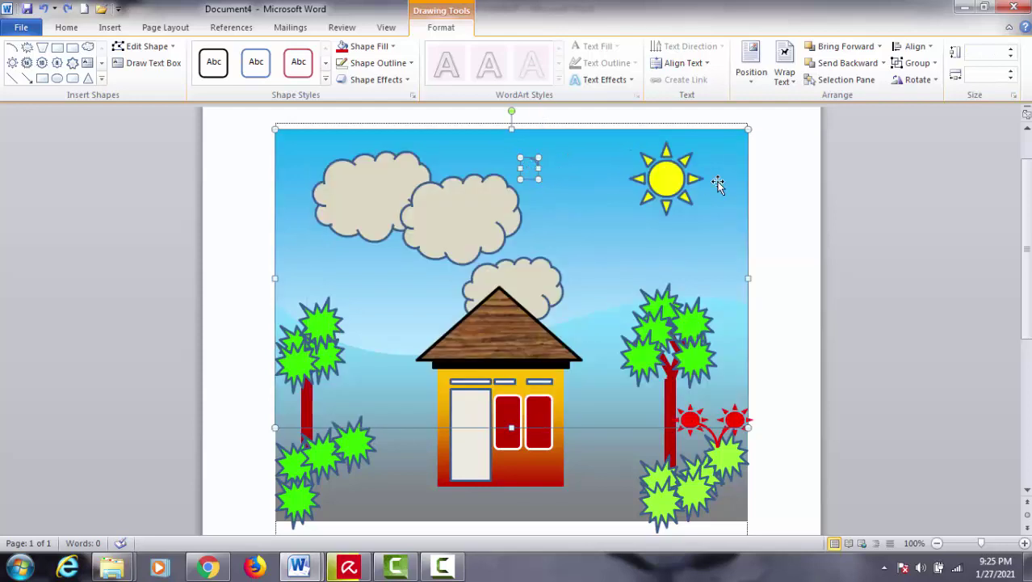
left_click(553, 174)
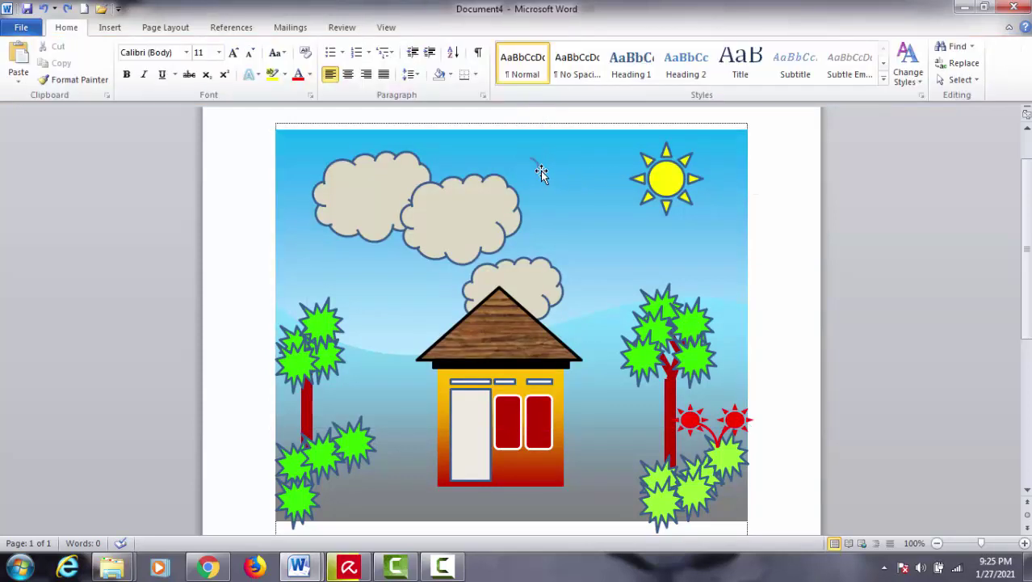
left_click(541, 170)
left_click(538, 168)
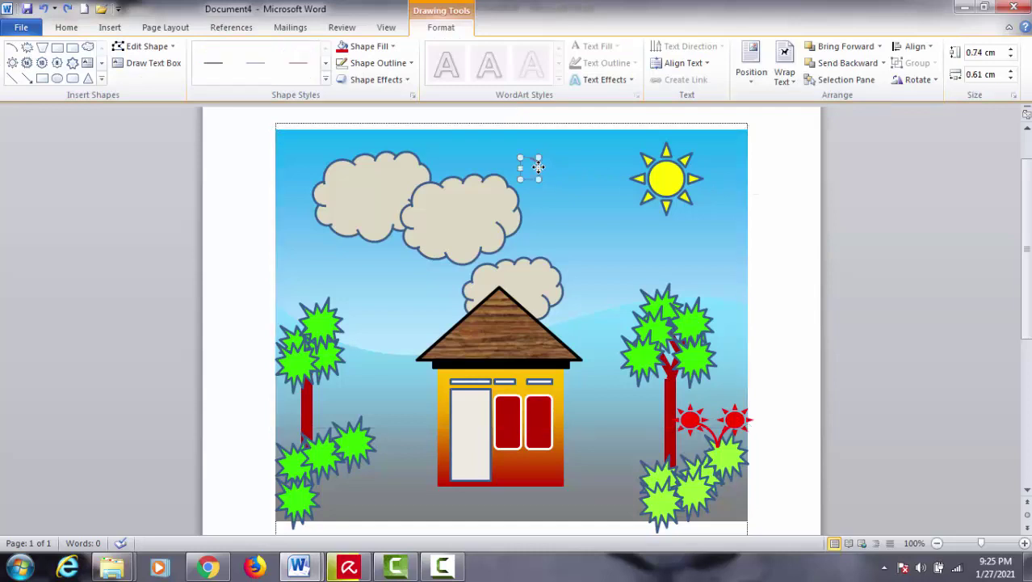
left_click_drag(549, 166, 552, 167)
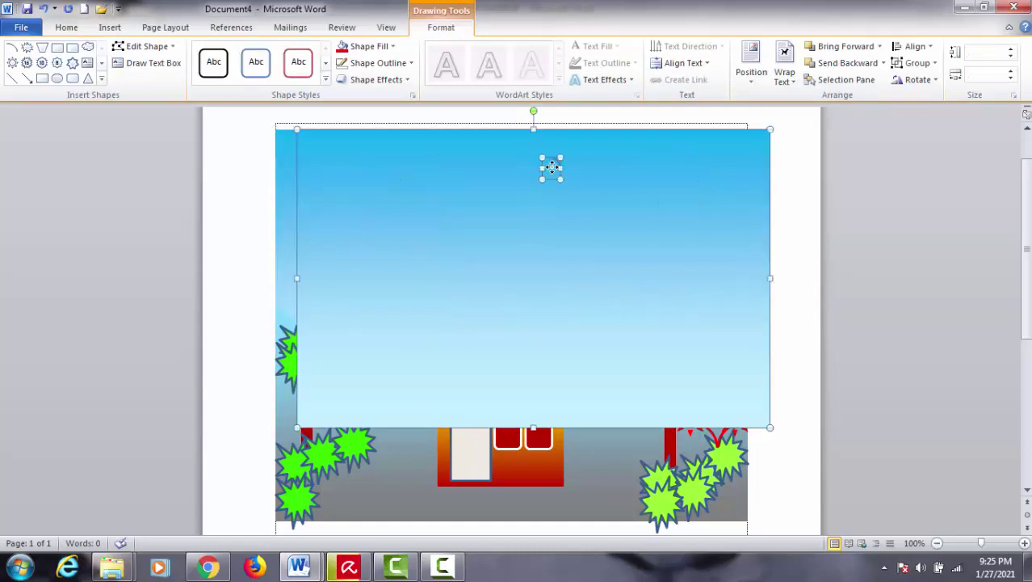
key("Escape")
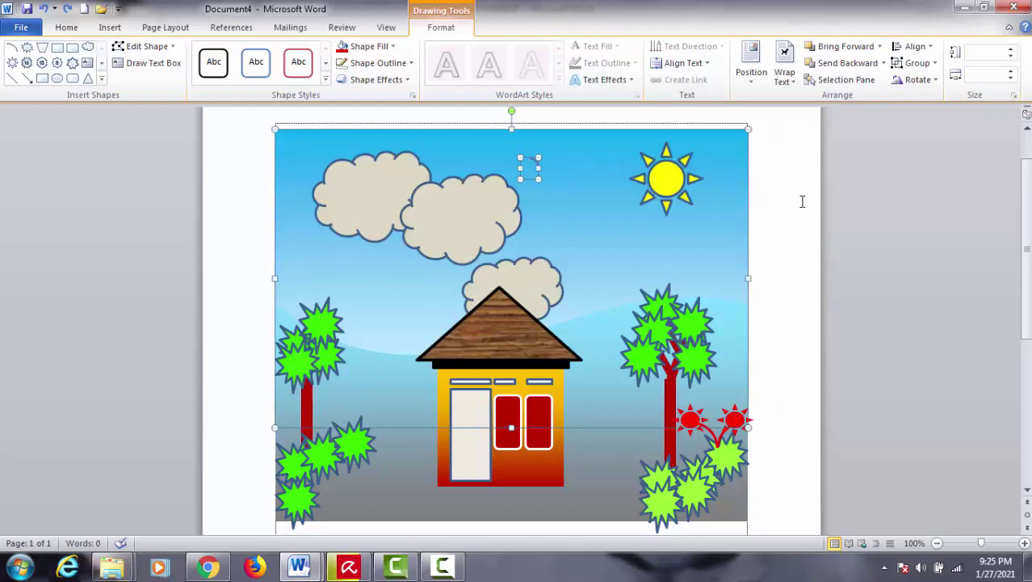
left_click(802, 201)
left_click(537, 165)
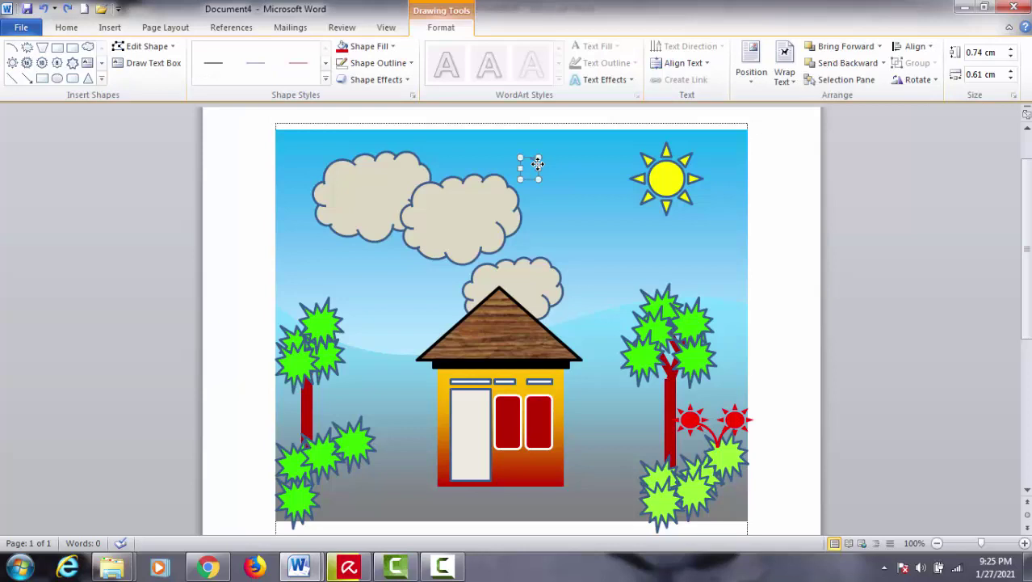
left_click_drag(537, 164, 563, 167)
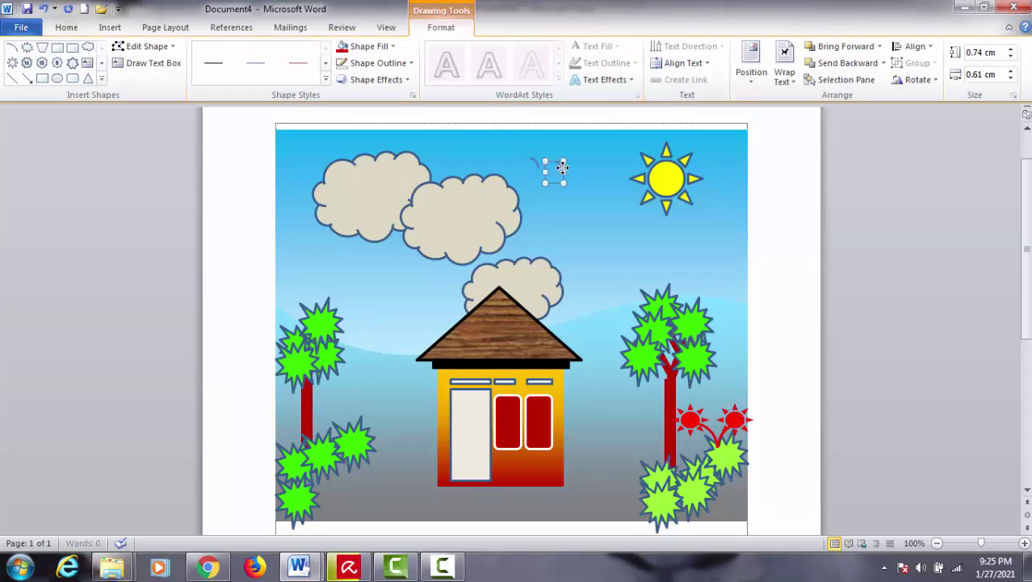
left_click(934, 80)
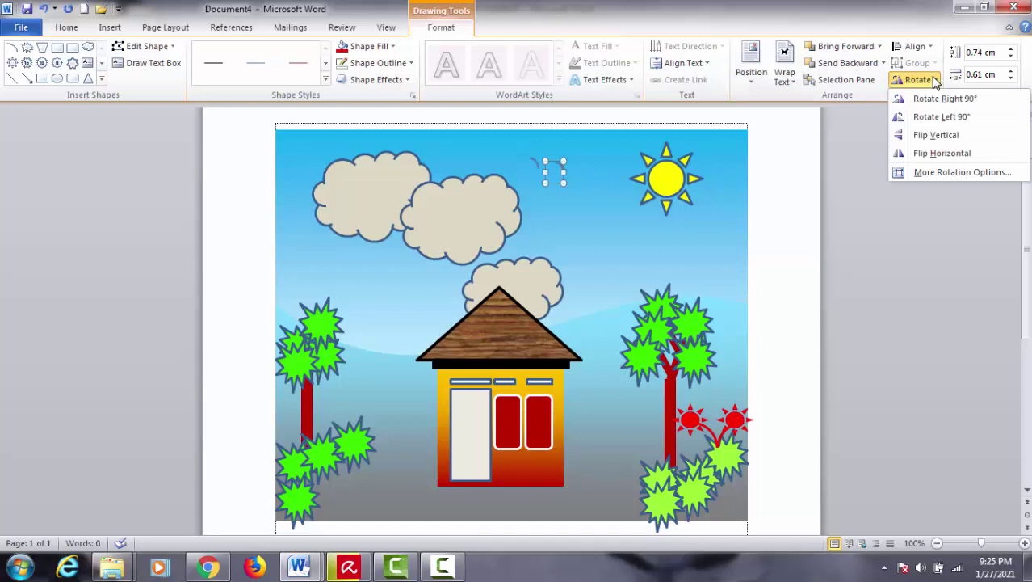
left_click(953, 154)
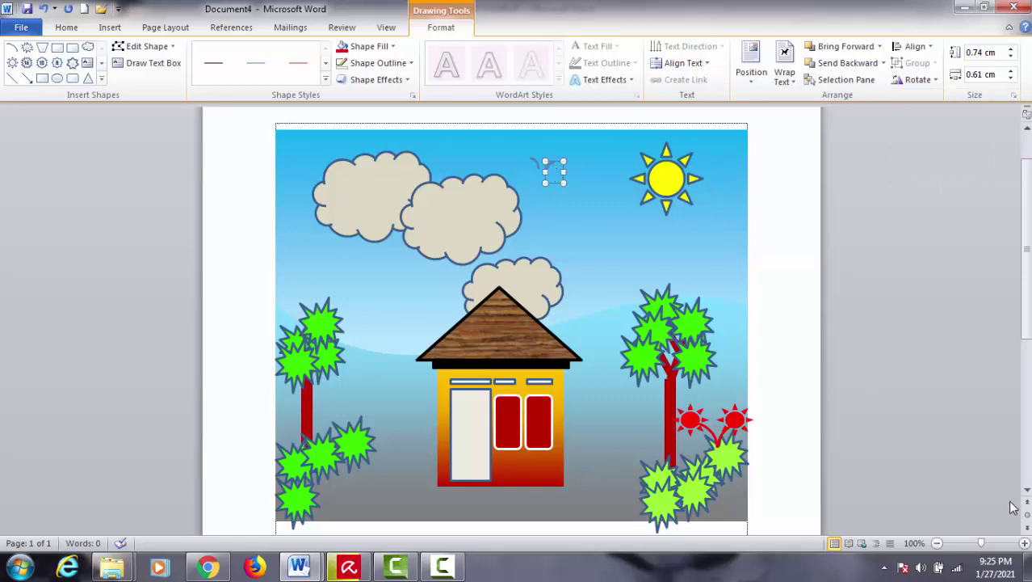
Zoom in to 130% and nudge the arc into place beside the other wing
left_click(1025, 543)
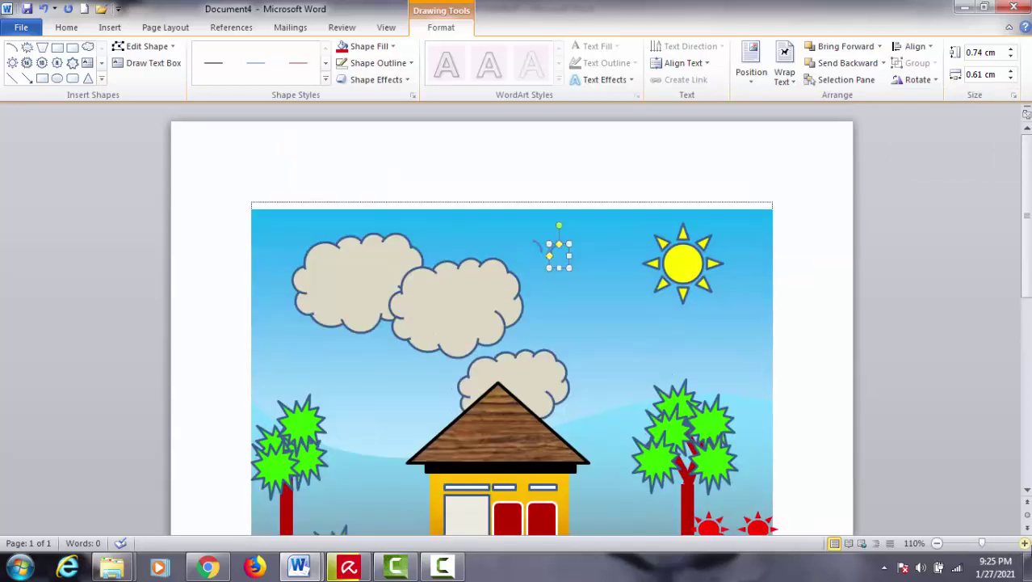
left_click(1024, 543)
left_click(1024, 543)
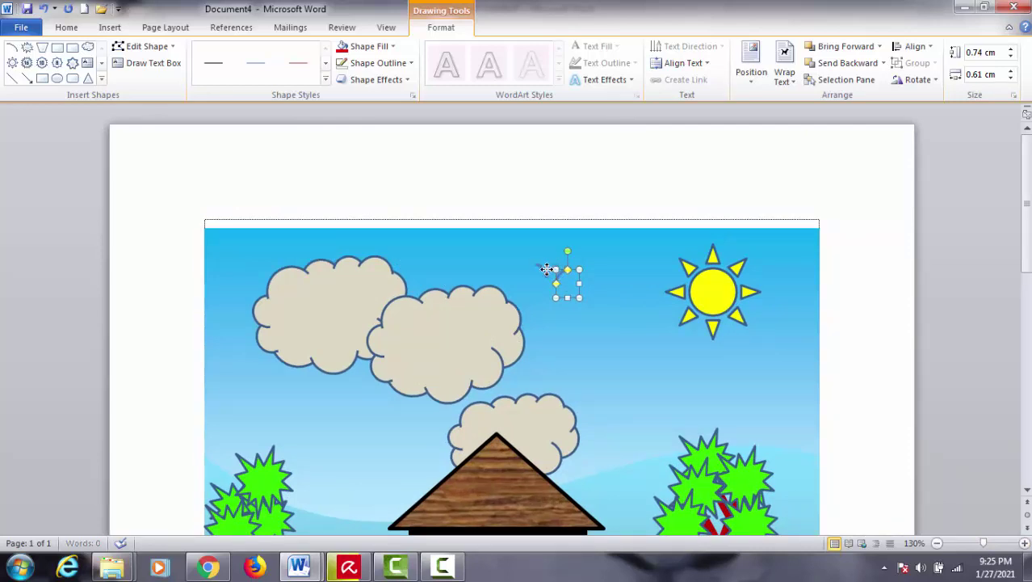
left_click_drag(546, 269, 538, 264)
left_click(834, 280)
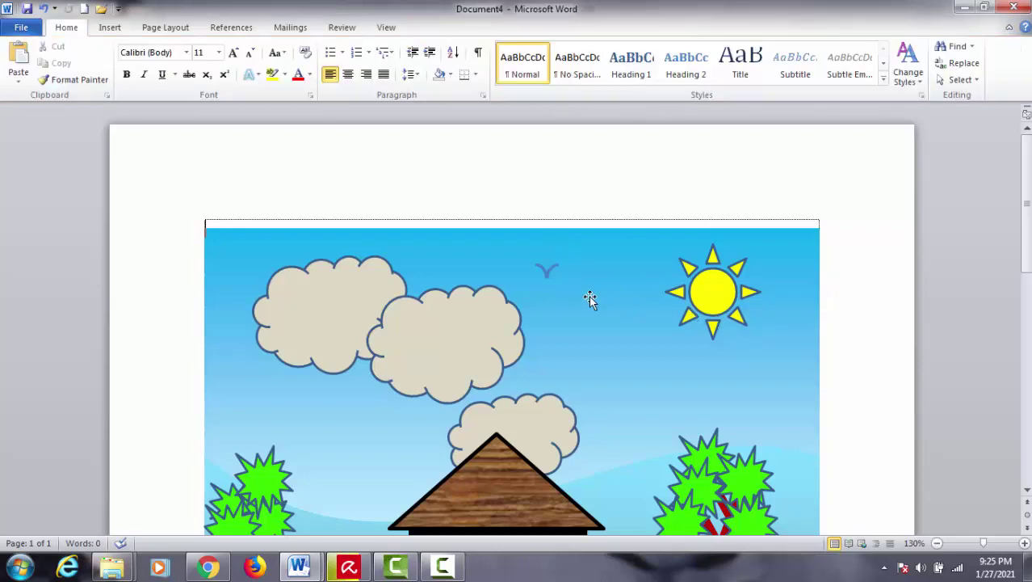
left_click(547, 272)
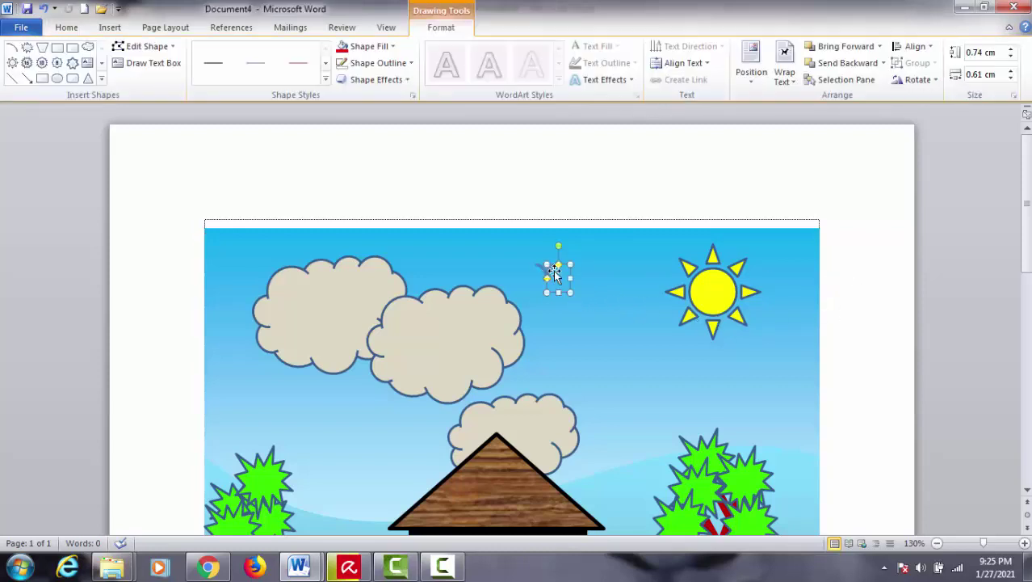
Make both arcs' outlines black and group them into one bird
left_click(408, 66)
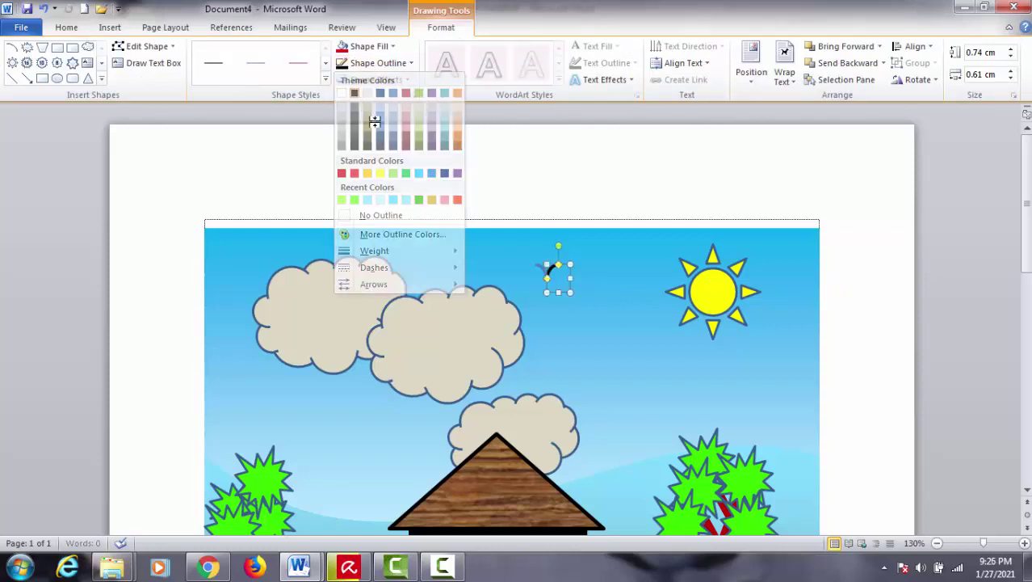
left_click(354, 96)
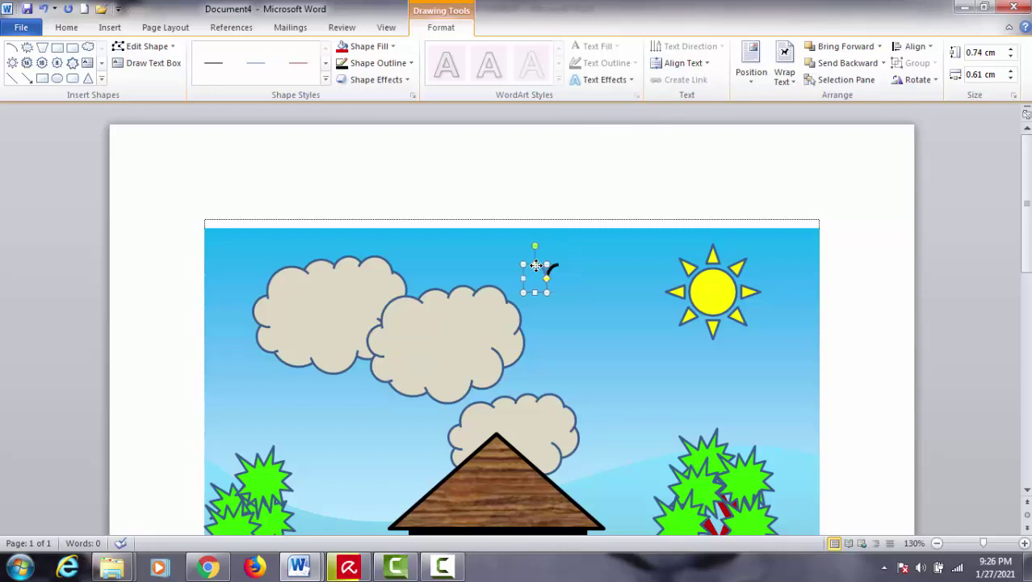
left_click(359, 65)
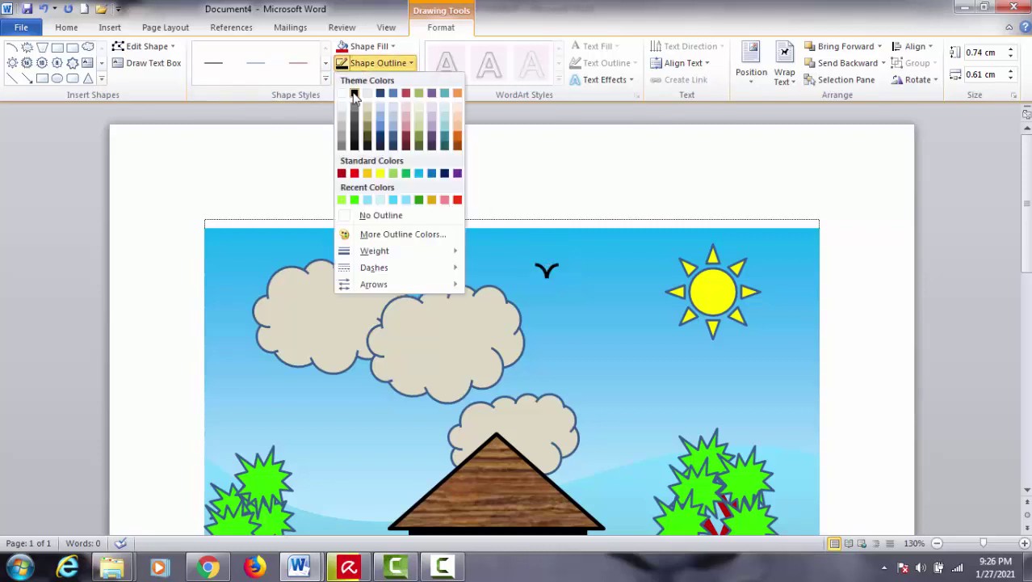
left_click(353, 94)
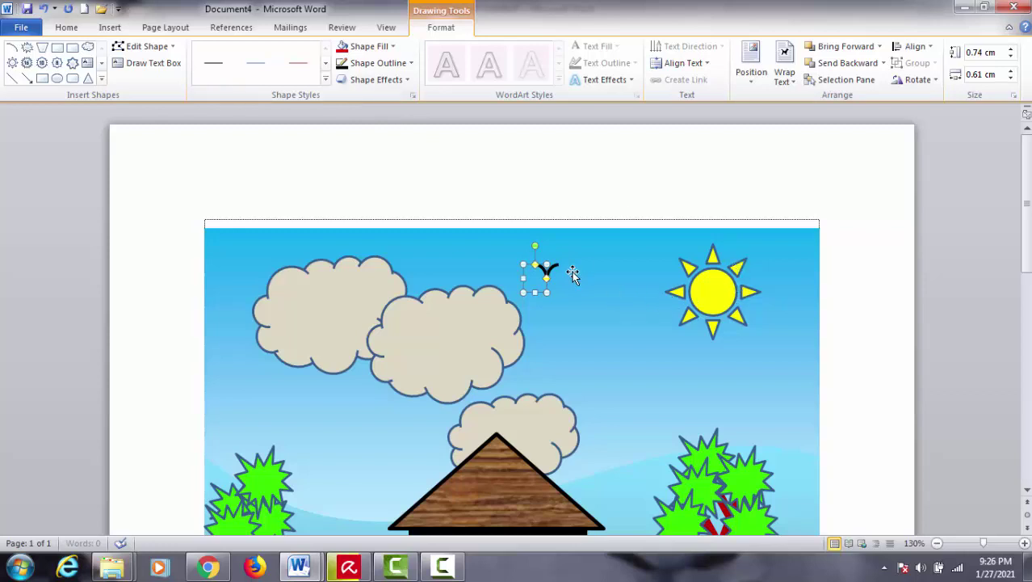
left_click(554, 263, "shift")
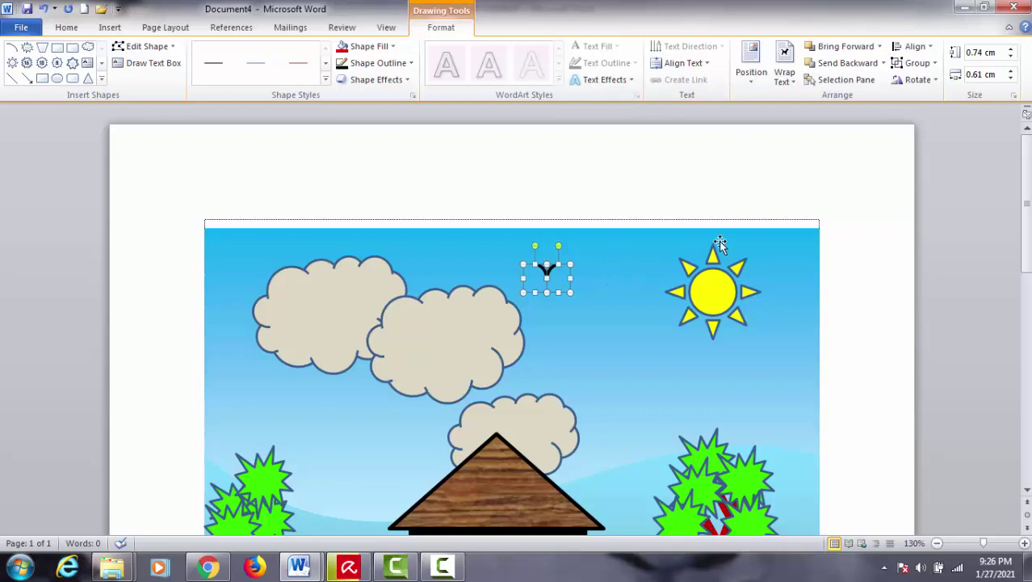
left_click(918, 63)
left_click(925, 81)
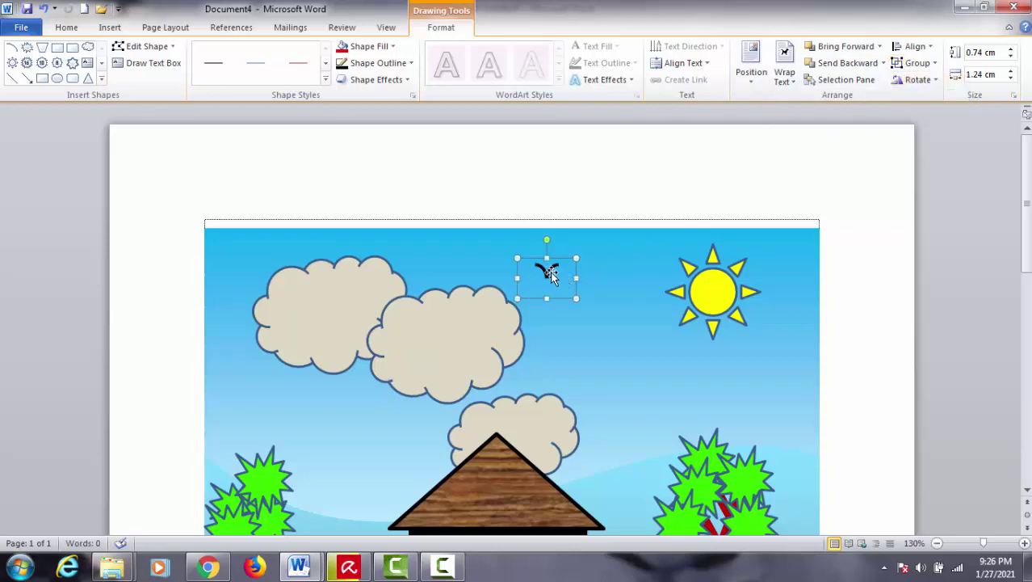
Copy the grouped black bird to several spots between the clouds, with one near the sun
left_click_drag(550, 270, 601, 353, "ctrl")
left_click_drag(515, 366, 382, 424, "ctrl")
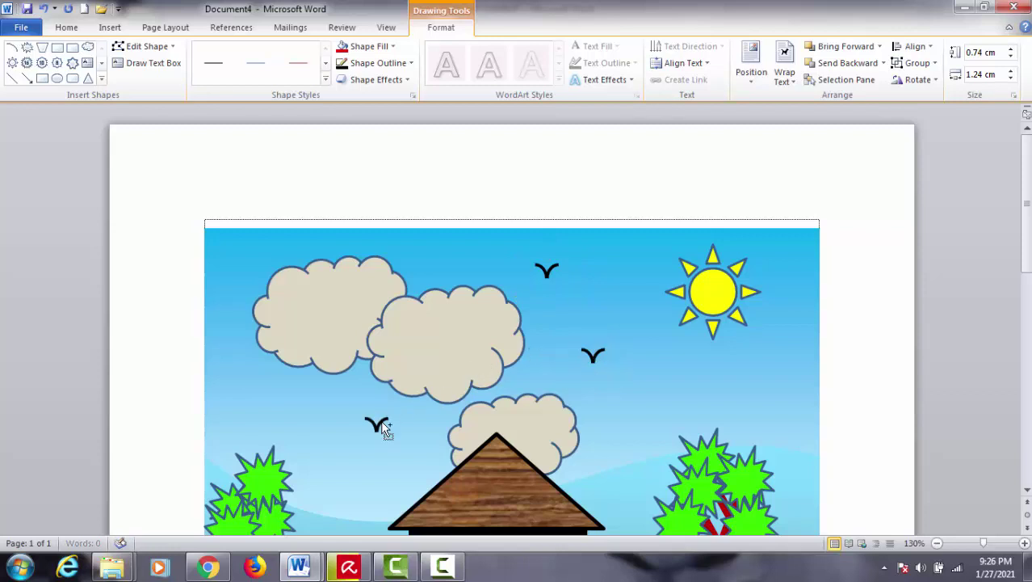
mouse_move(302, 404)
left_mouse_down("ctrl")
mouse_move(476, 276)
mouse_move(508, 263)
mouse_move(578, 291)
left_mouse_up("ctrl")
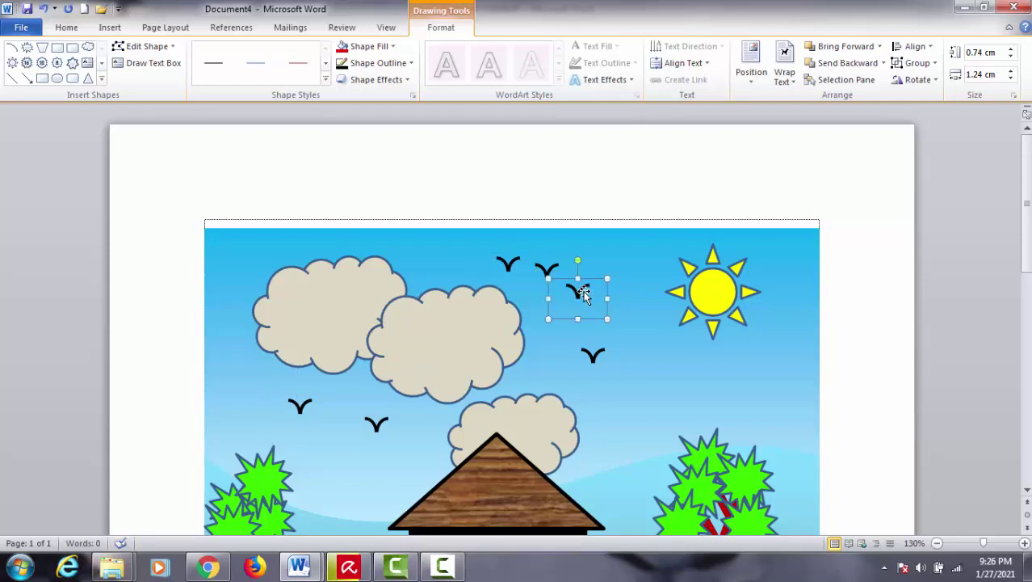
left_click_drag(587, 287, 658, 355, "ctrl")
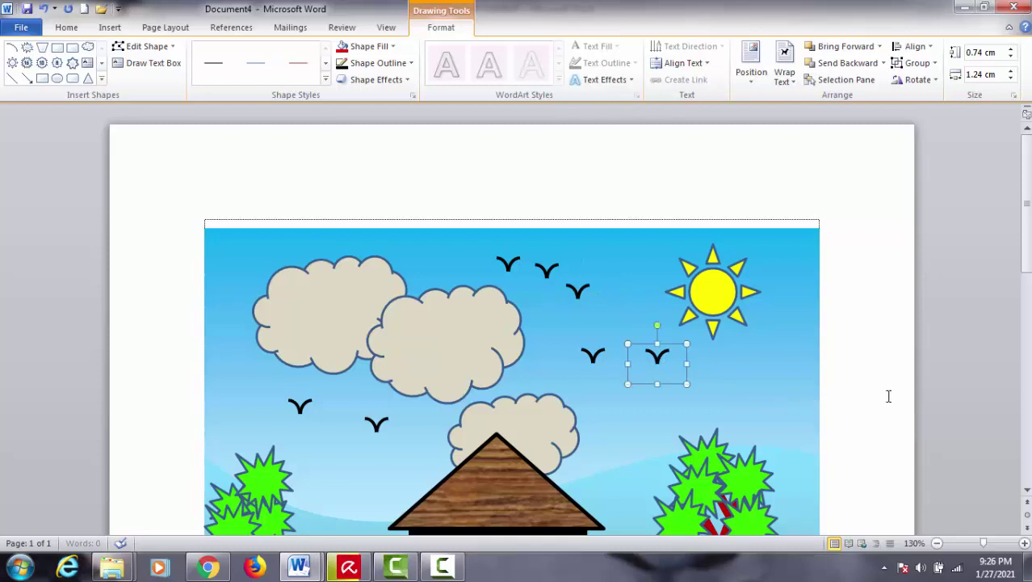
left_click(840, 395)
scroll(840, 394, "down", 3)
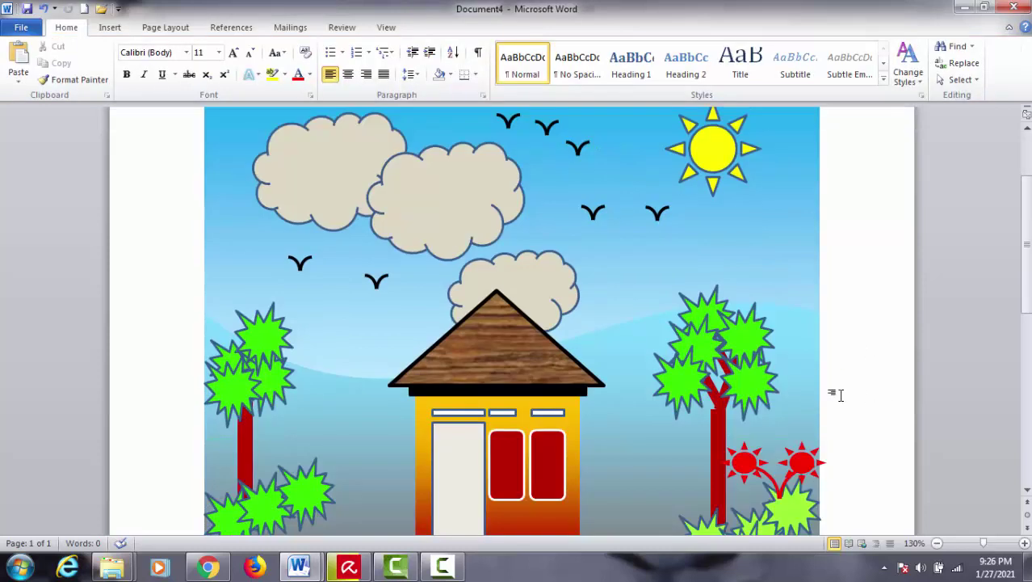
scroll(840, 394, "down", 1)
scroll(840, 394, "down", 1)
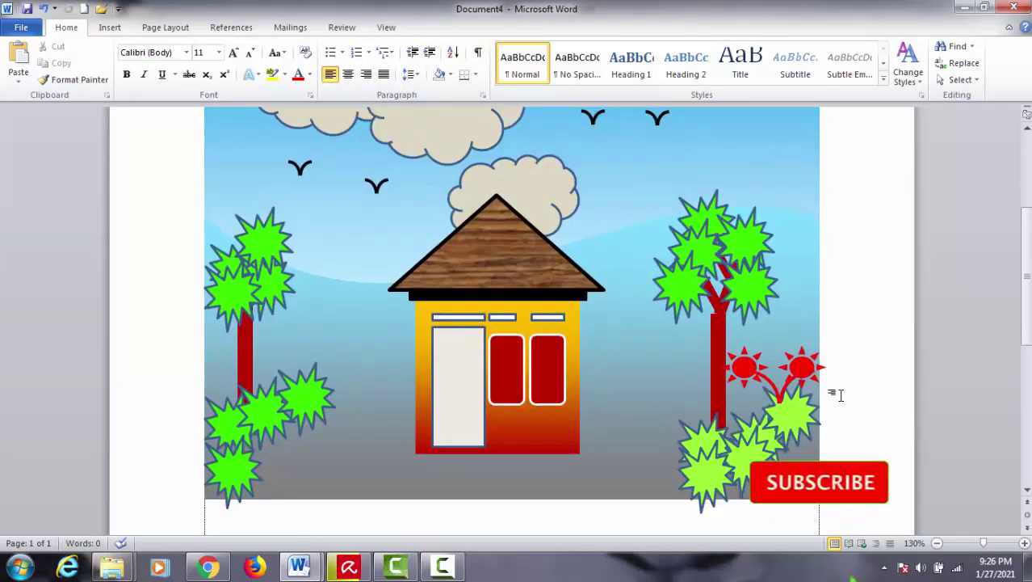
scroll(840, 394, "up", 1)
scroll(840, 395, "up", 3)
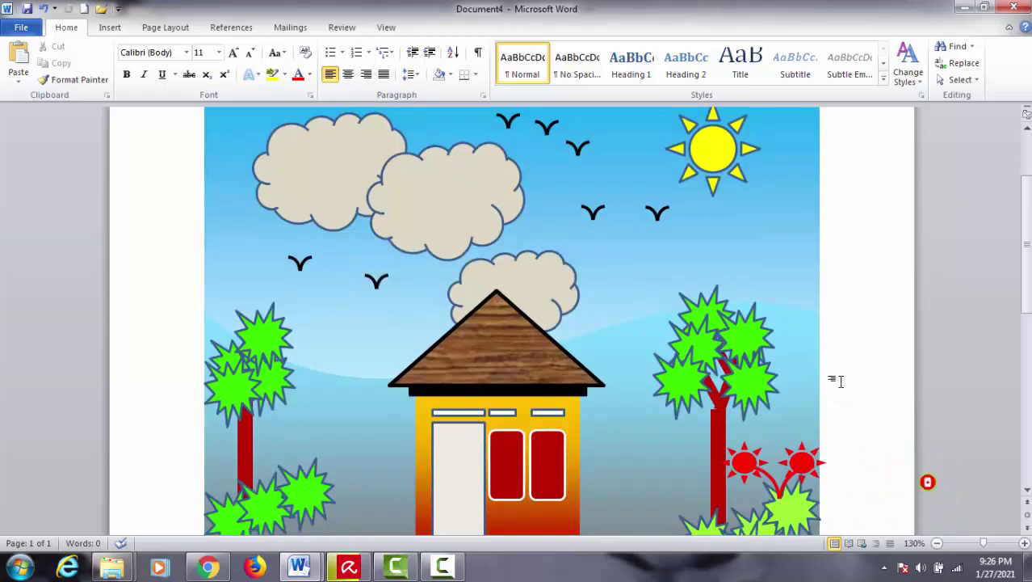
scroll(840, 381, "down", 2)
scroll(840, 382, "down", 1)
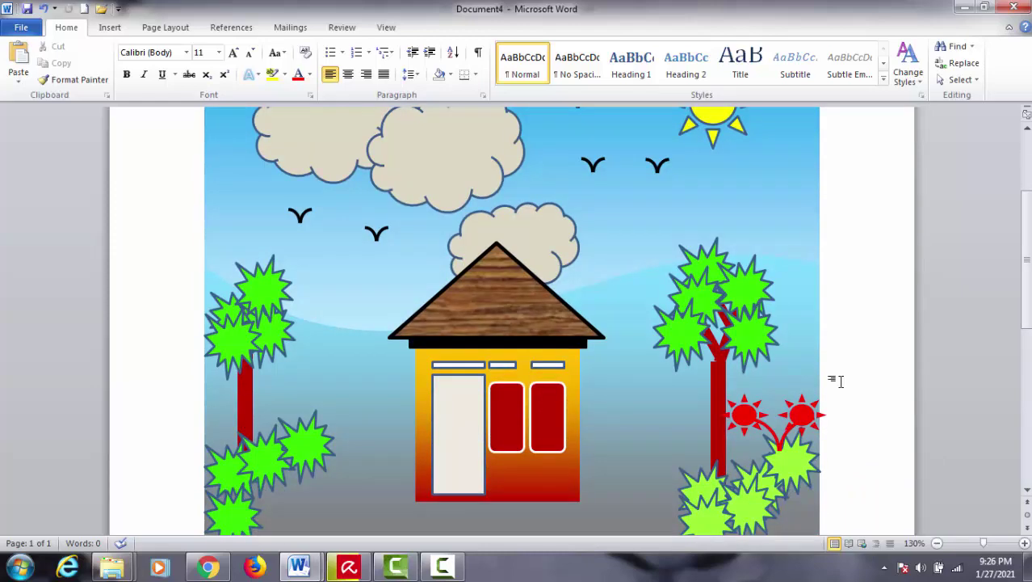
scroll(840, 381, "down", 1)
scroll(840, 381, "down", 2)
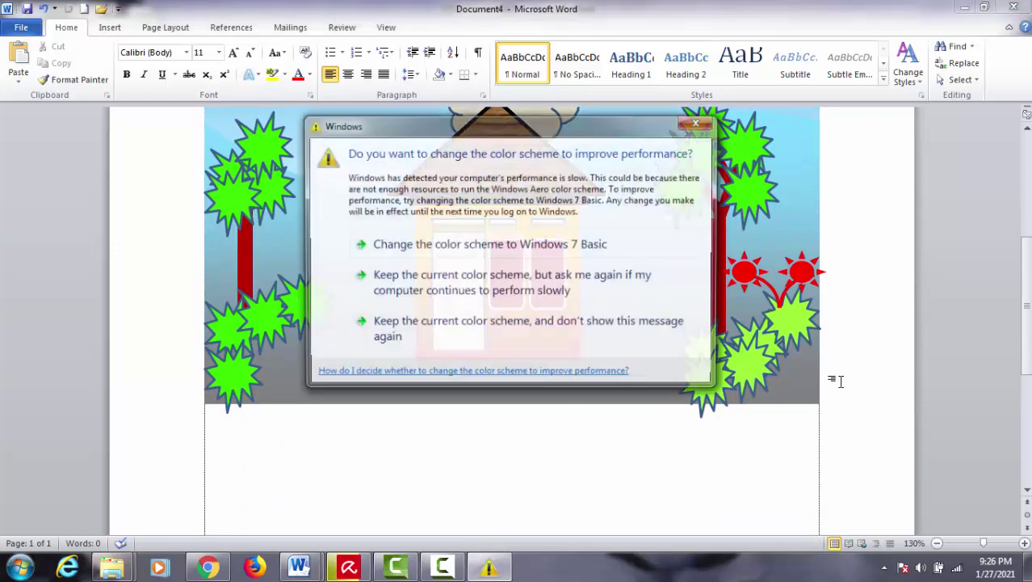
left_click(700, 124)
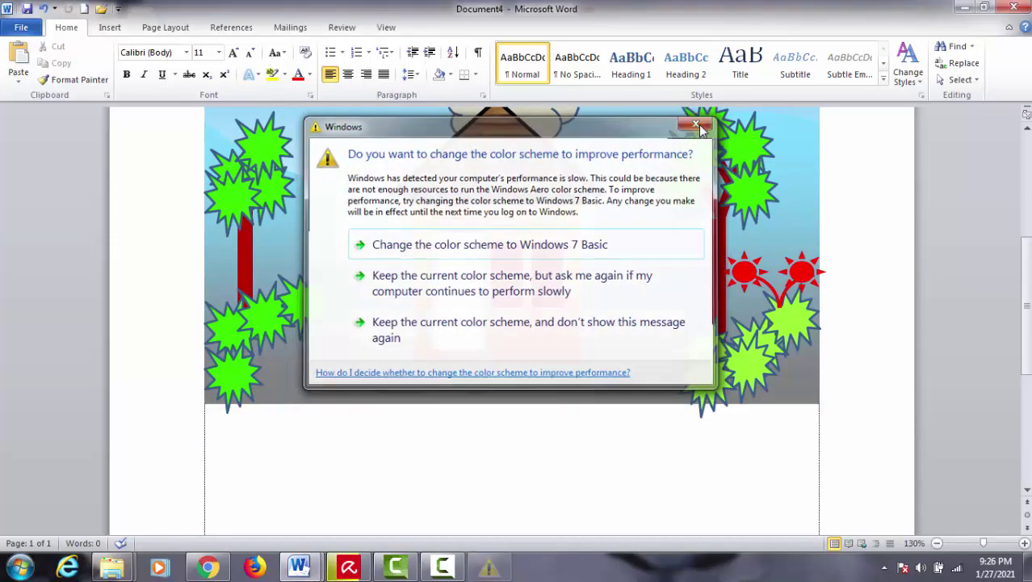
scroll(740, 274, "up", 3)
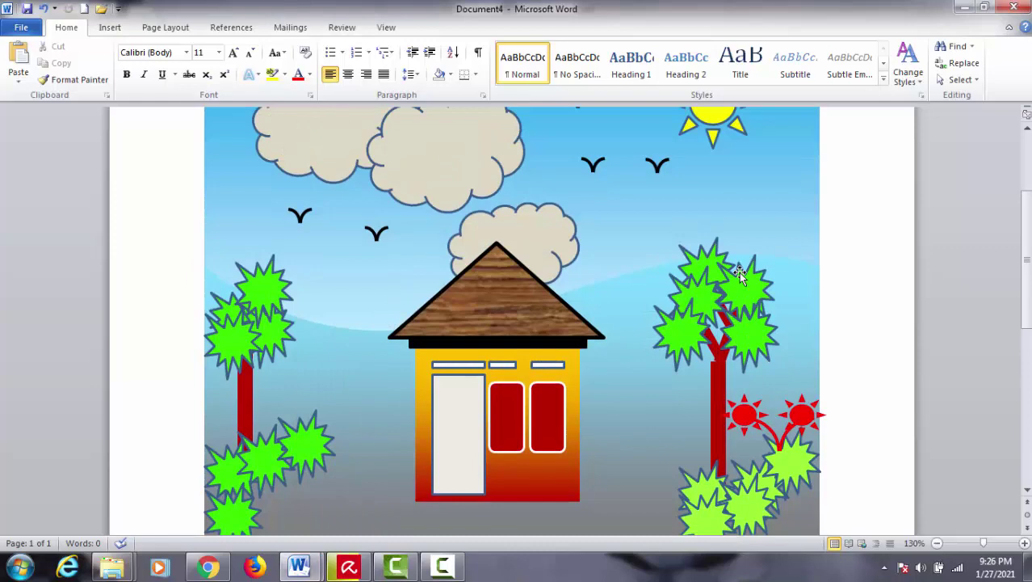
scroll(740, 275, "up", 2)
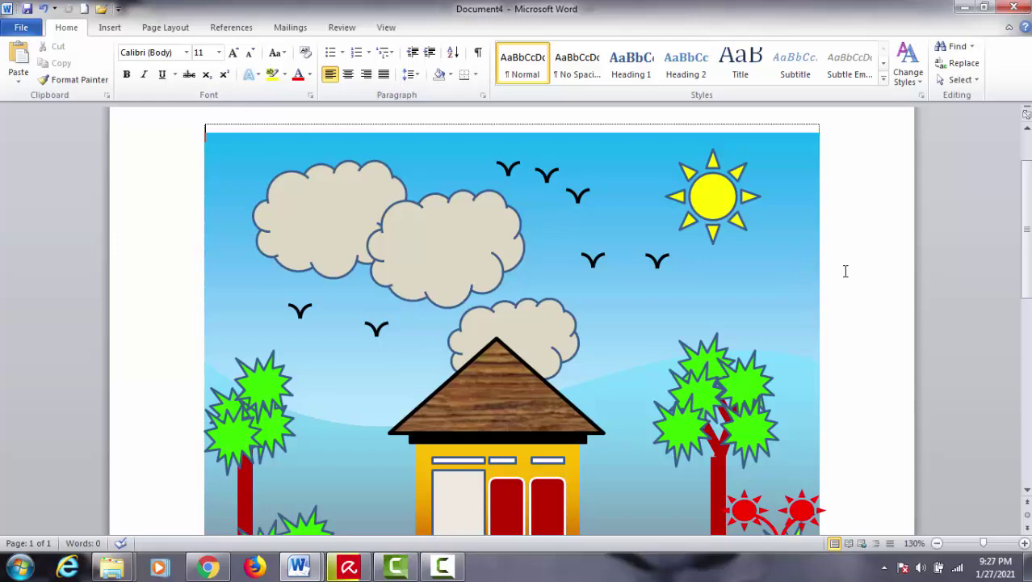
scroll(846, 270, "down", 2)
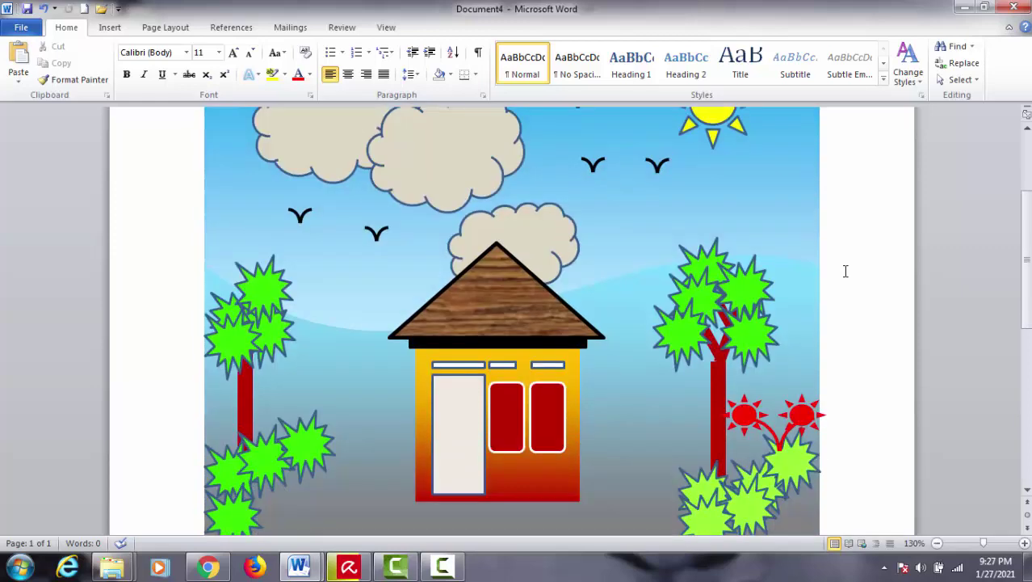
scroll(846, 270, "down", 2)
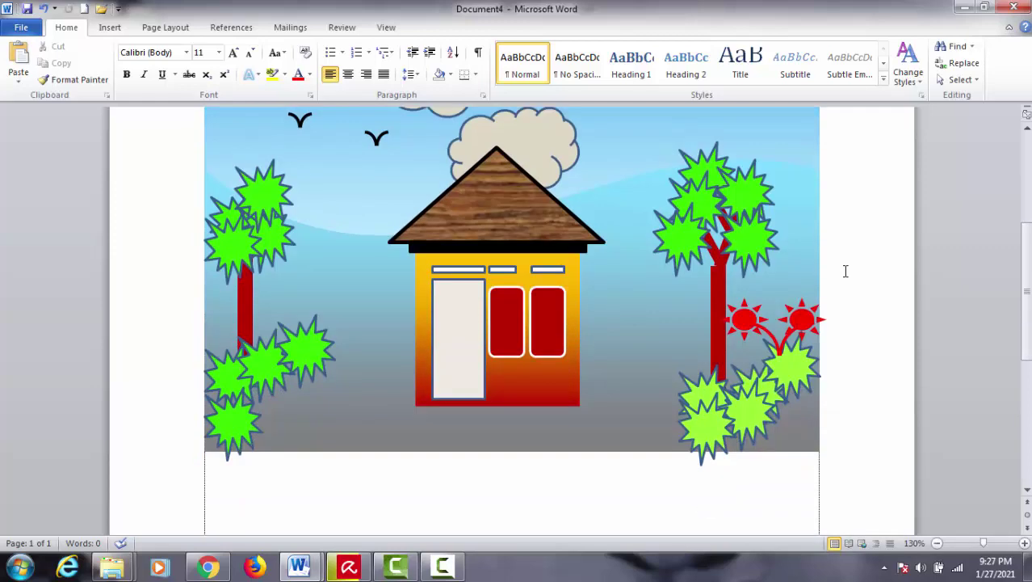
scroll(845, 271, "up", 3)
scroll(846, 271, "up", 3)
scroll(845, 270, "down", 3)
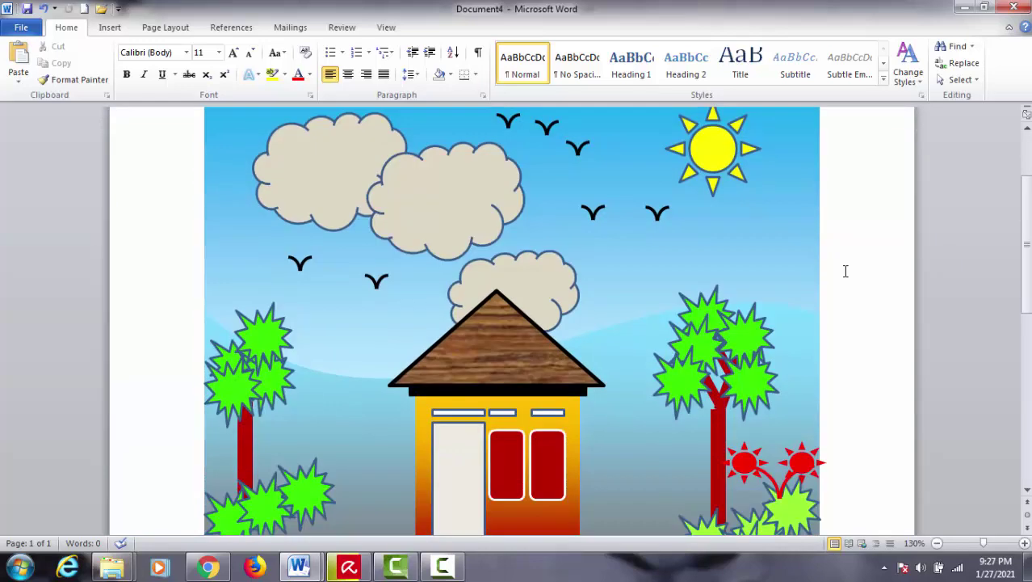
scroll(846, 271, "down", 3)
scroll(846, 271, "up", 2)
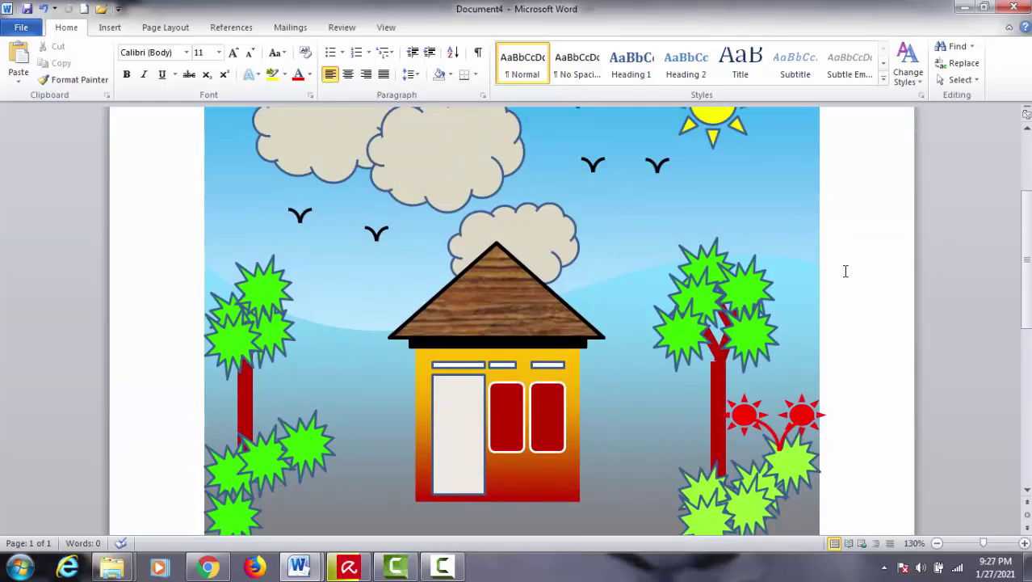